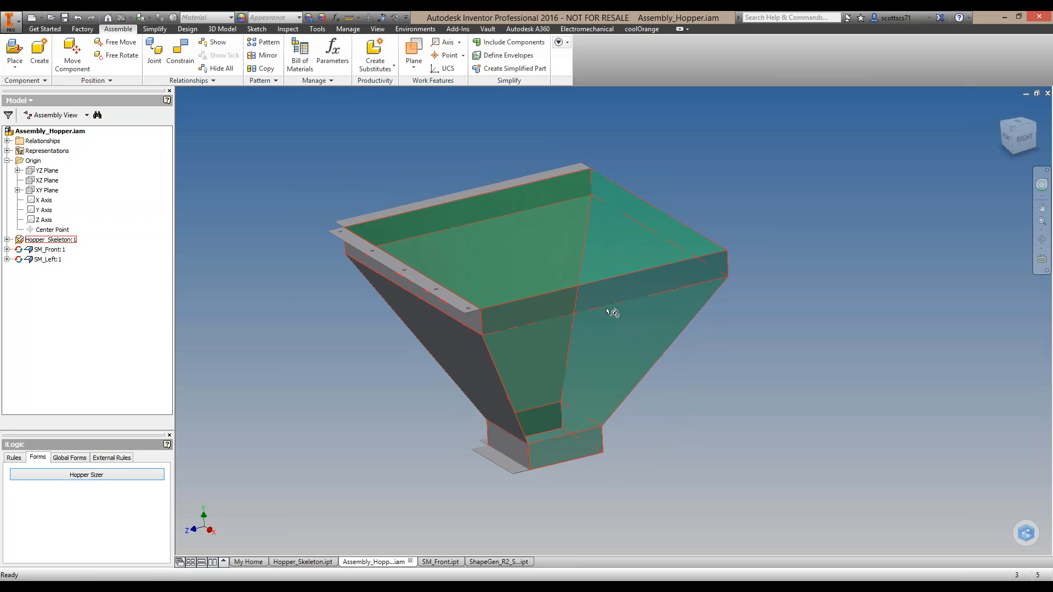
# Switch from the assembly to the Hopper_Skeleton.ipt part and browse the appearances available for it
pyautogui.moveTo(616, 308)
pyautogui.keyDown('shift'); pyautogui.mouseDown(button='middle')
pyautogui.moveTo(536, 303)
pyautogui.moveTo(611, 305)
pyautogui.mouseUp(button='middle'); pyautogui.keyUp('shift')
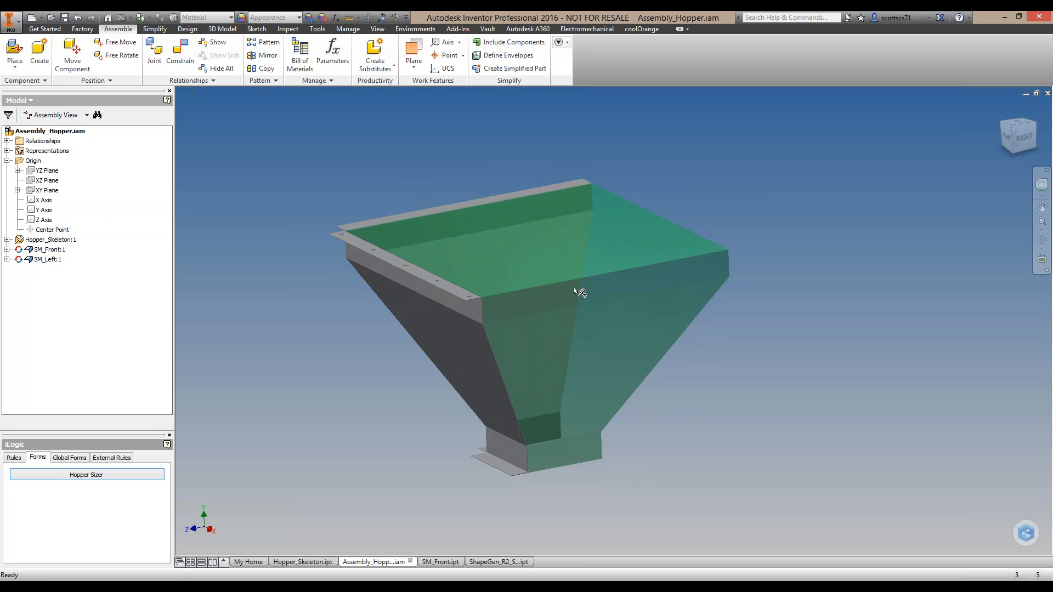
pyautogui.click(39, 241)
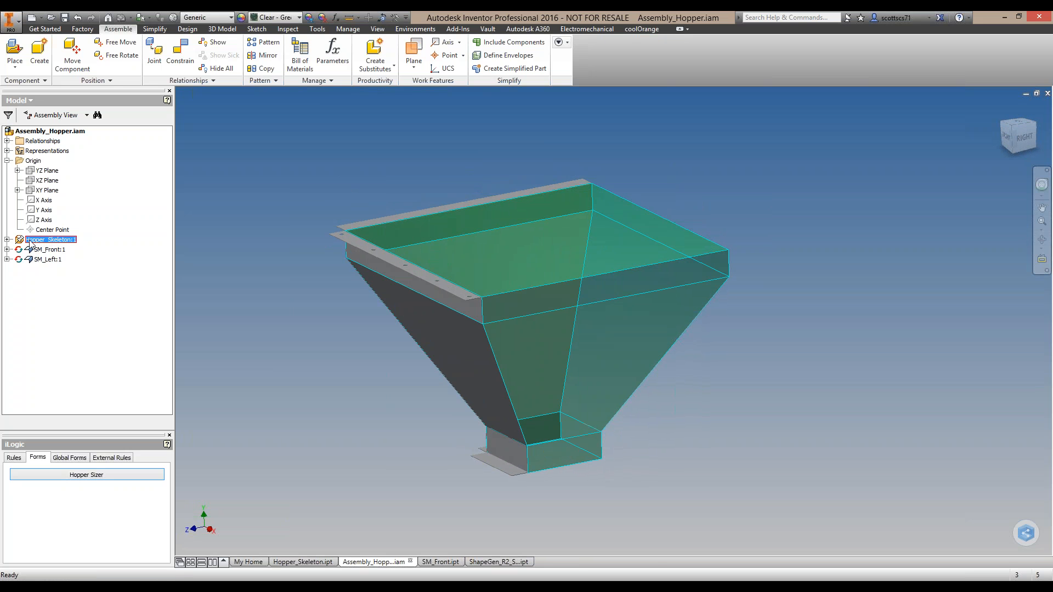
pyautogui.click(302, 561)
pyautogui.moveTo(492, 370)
pyautogui.keyDown('shift'); pyautogui.mouseDown(button='middle')
pyautogui.moveTo(489, 383)
pyautogui.moveTo(496, 363)
pyautogui.moveTo(494, 374)
pyautogui.mouseUp(button='middle'); pyautogui.keyUp('shift')
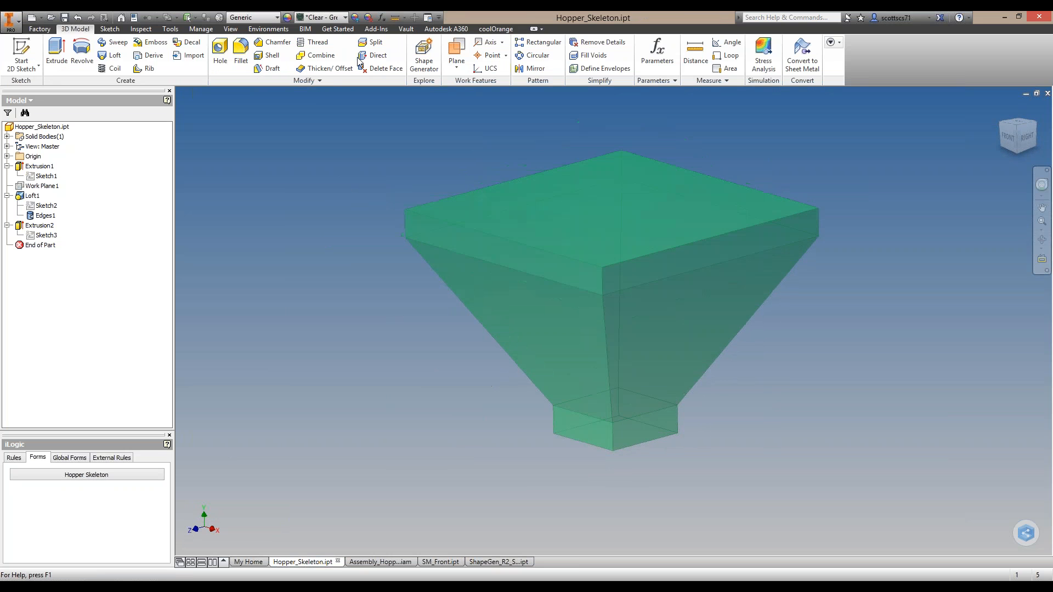
pyautogui.click(345, 17)
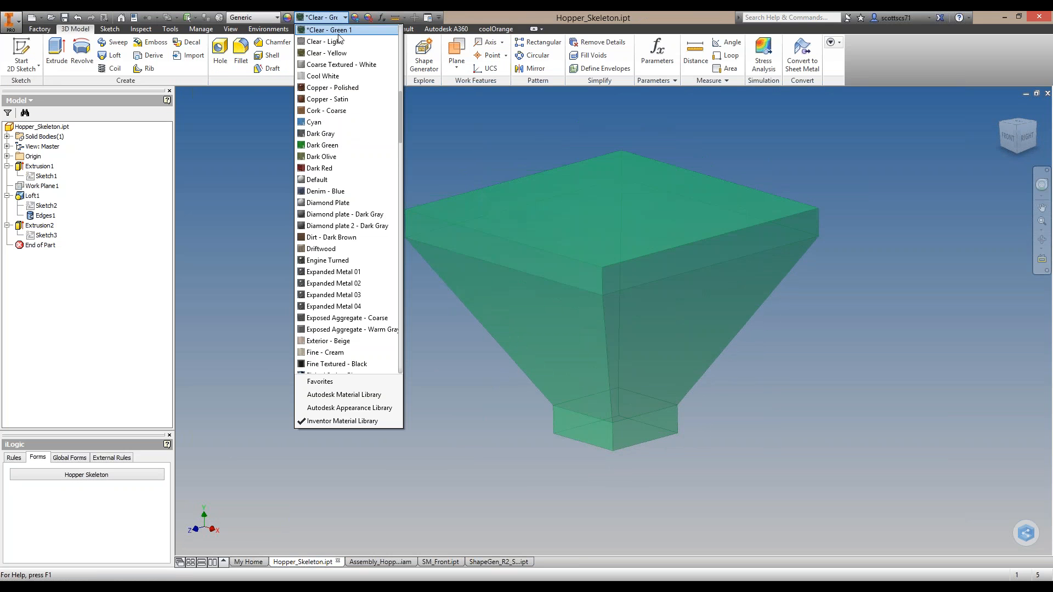
pyautogui.click(436, 120)
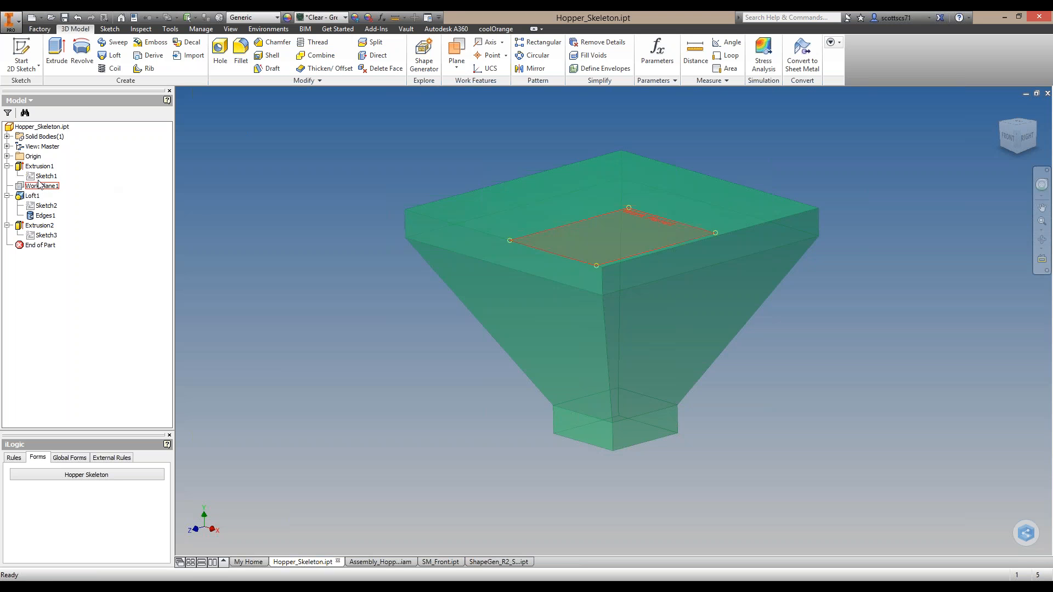
# Roll the skeleton part back to just after Extrusion1 and review its named section parameters
pyautogui.moveTo(39, 247); pyautogui.dragTo(34, 187)
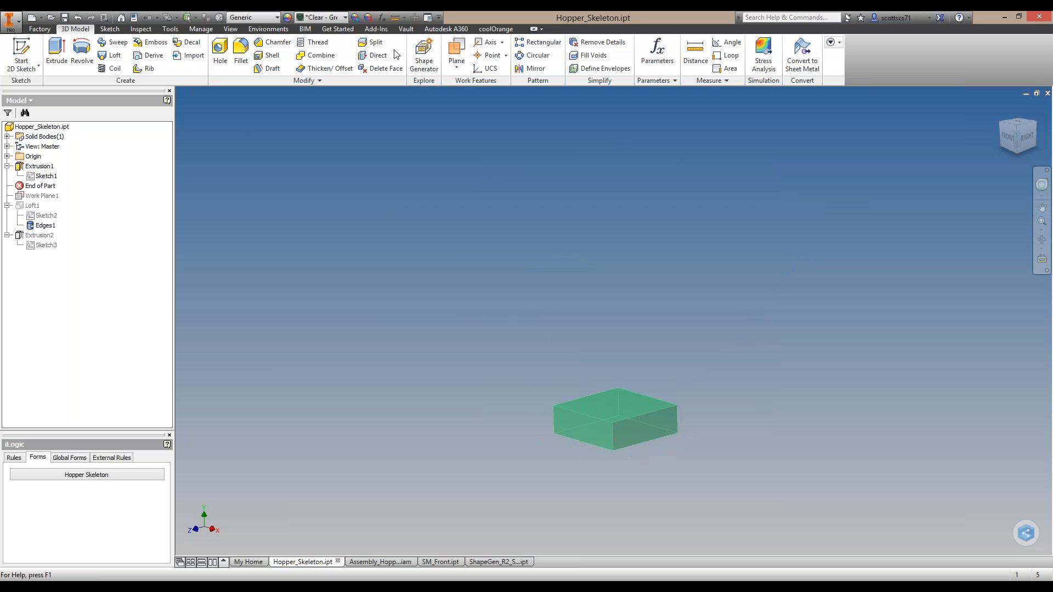
pyautogui.click(382, 17)
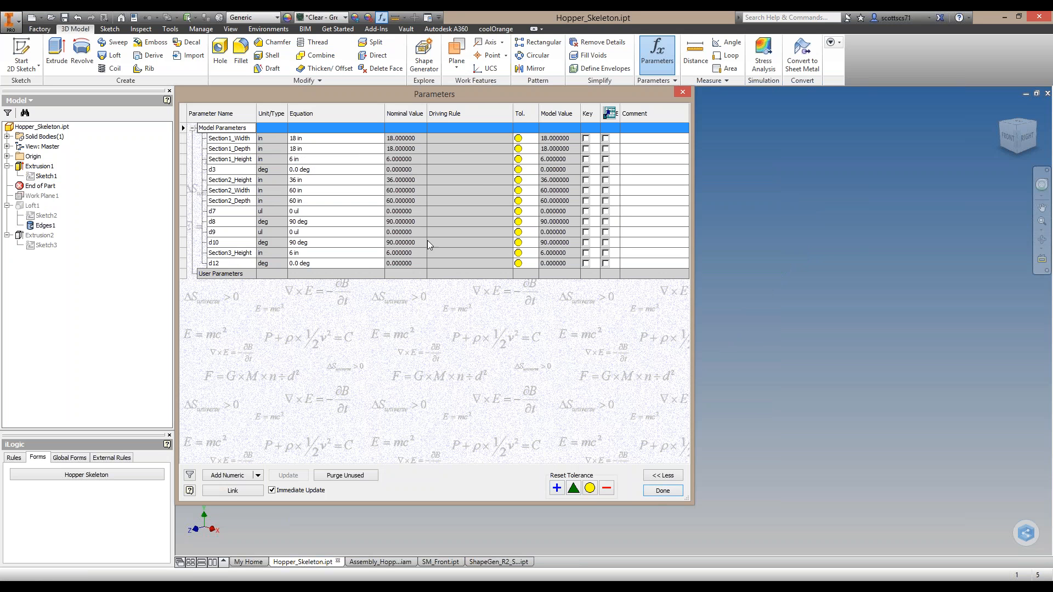
pyautogui.click(663, 491)
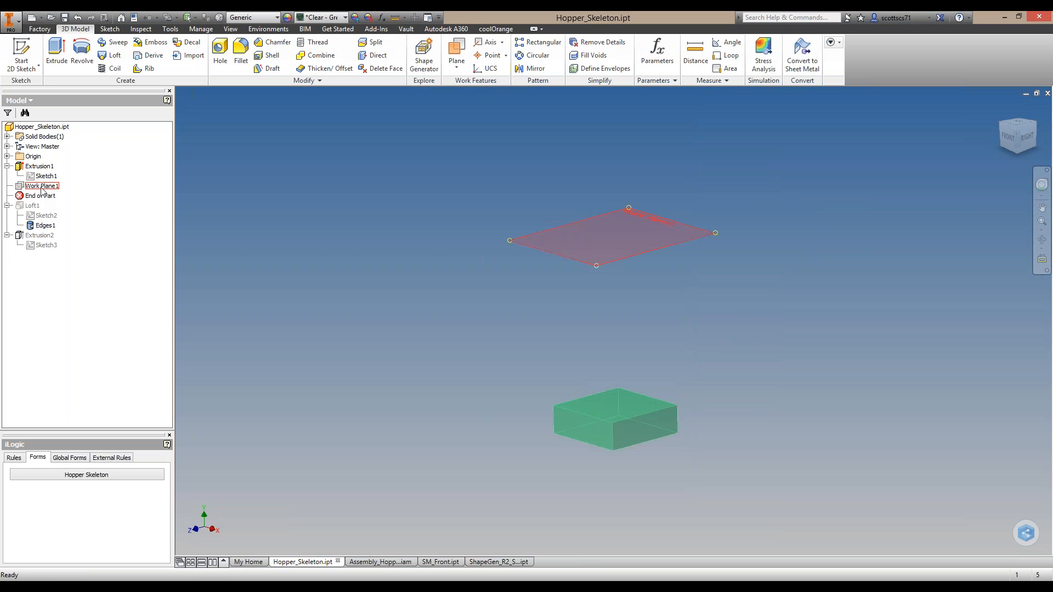
# Roll the skeleton part forward past Work Plane1, Loft1 and Extrusion2, examining how each feature builds the hopper
pyautogui.moveTo(41, 196); pyautogui.dragTo(43, 216)
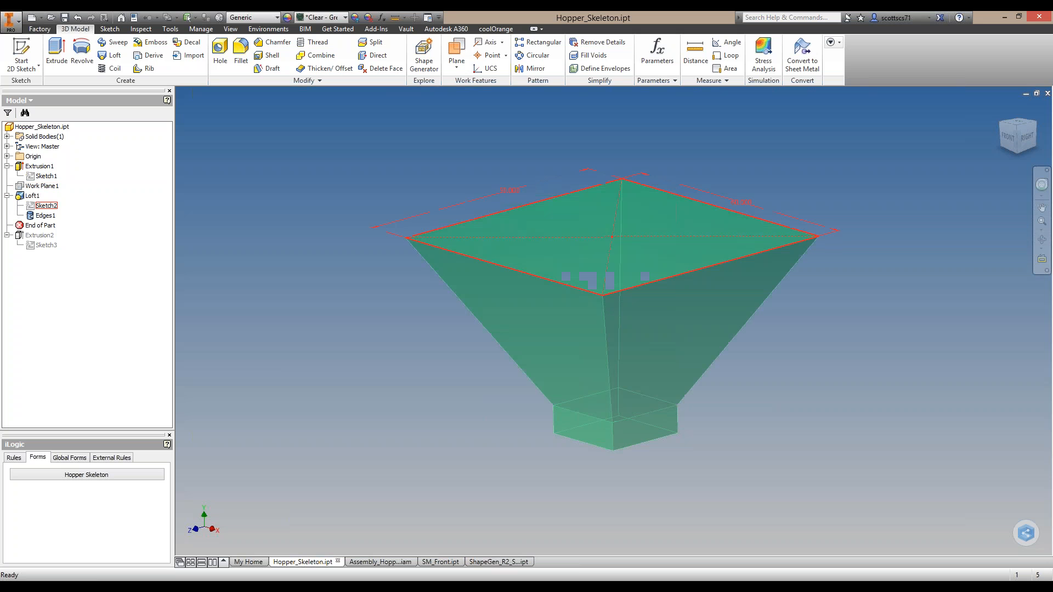
pyautogui.click(33, 196)
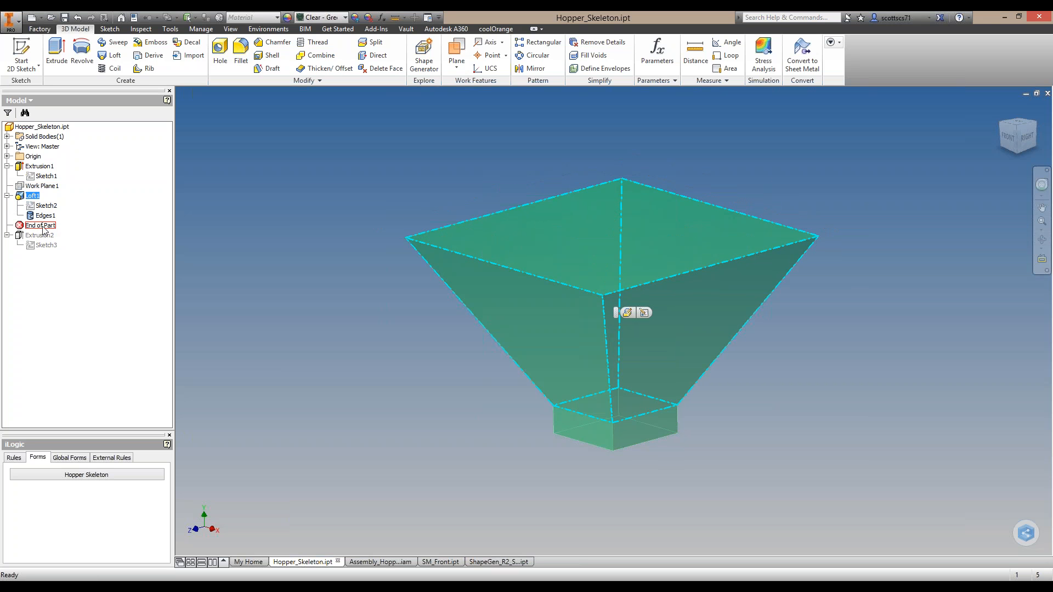
pyautogui.moveTo(44, 230); pyautogui.dragTo(41, 240)
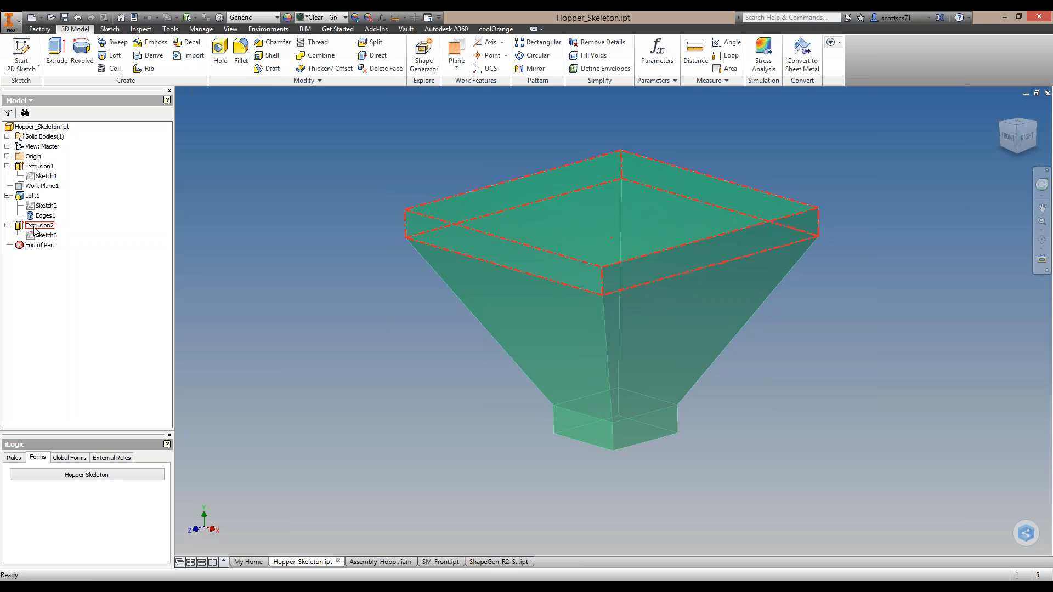
# Inspect Sketch3 and the extrusion settings of Extrusion2 in the skeleton part, then close the feature edit
pyautogui.click(44, 235)
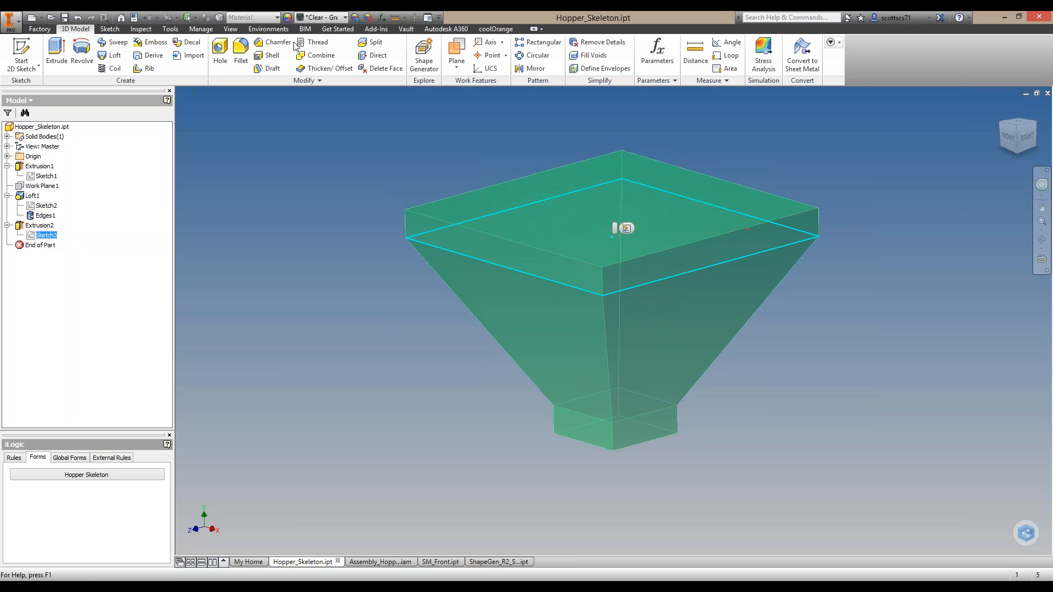
pyautogui.doubleClick(23, 227)
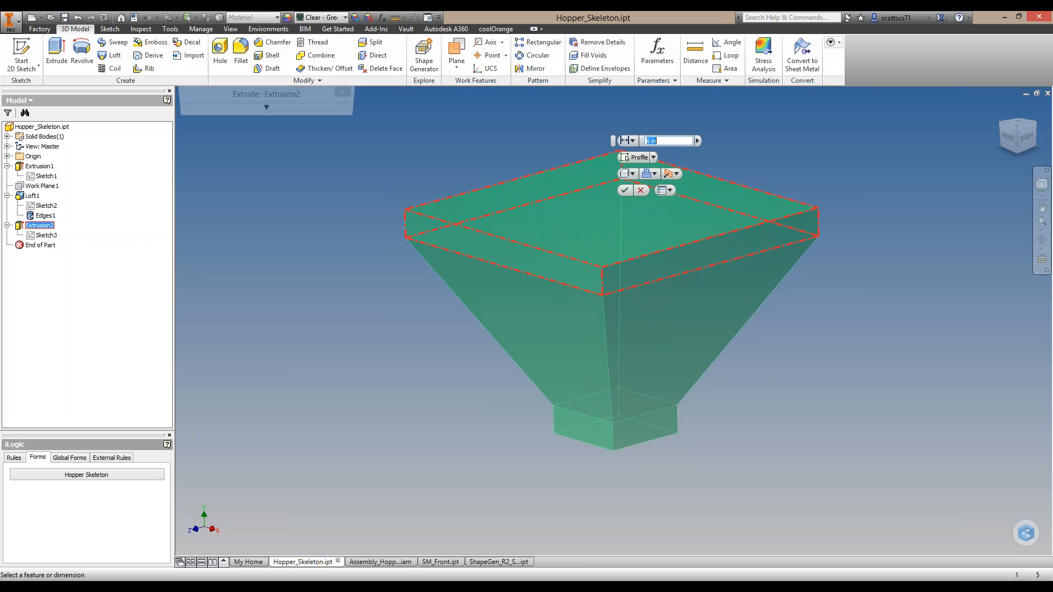
pyautogui.click(267, 110)
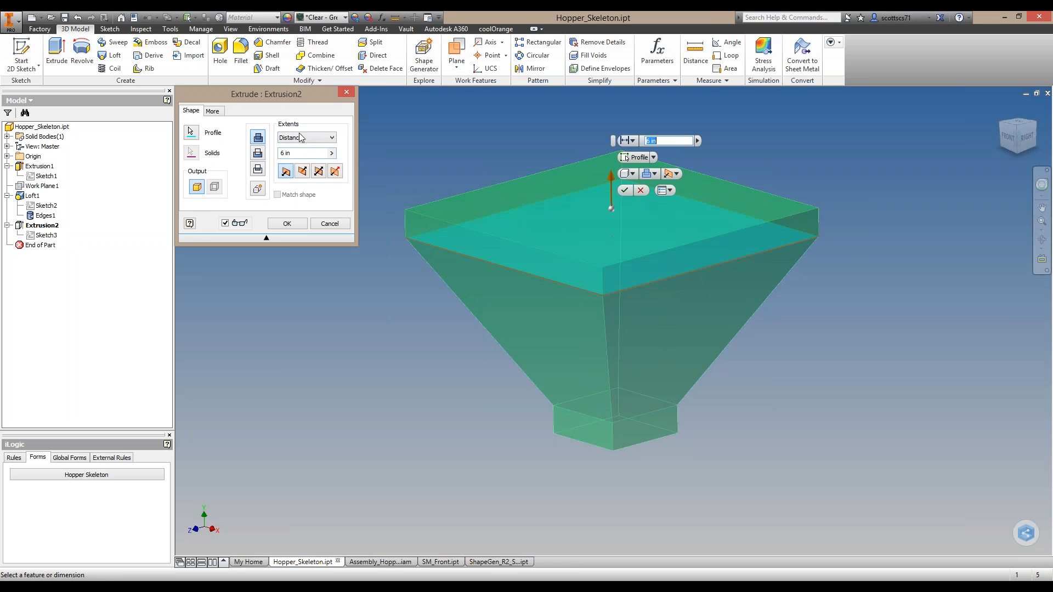
pyautogui.moveTo(301, 90); pyautogui.dragTo(321, 109)
pyautogui.click(322, 170)
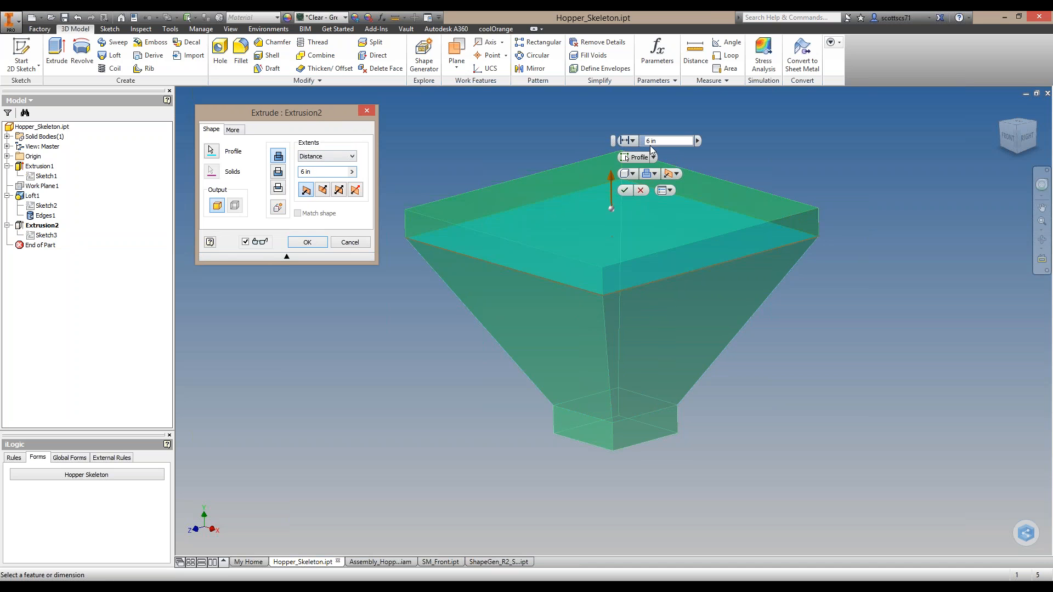
pyautogui.write('5')
pyautogui.click(307, 242)
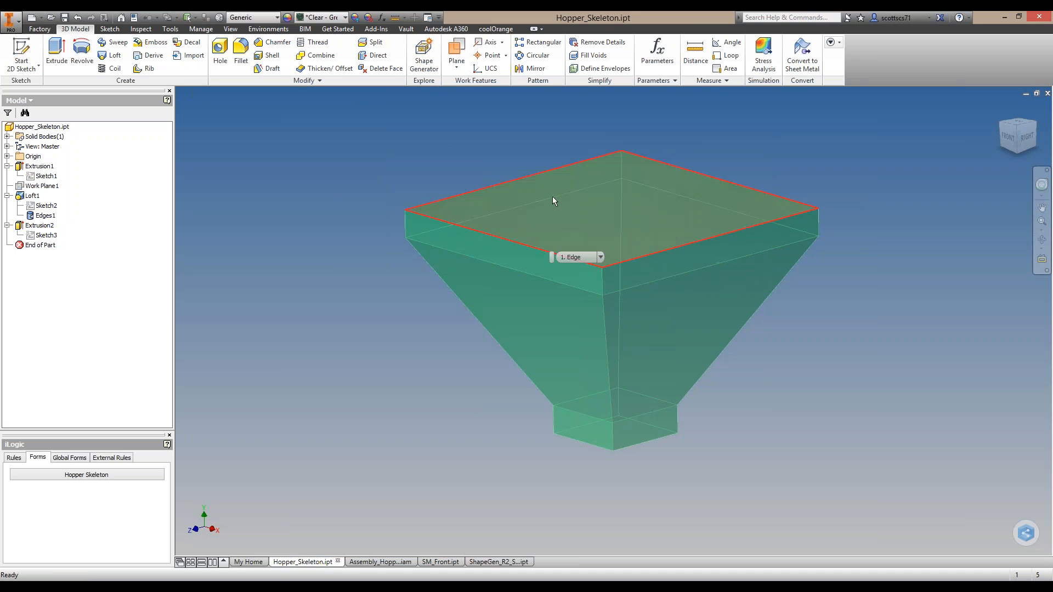
# Return to Assembly_Hopper.iam and examine the skeleton's flush constraints and the adaptive SM_Front and SM_Left parts
pyautogui.click(390, 563)
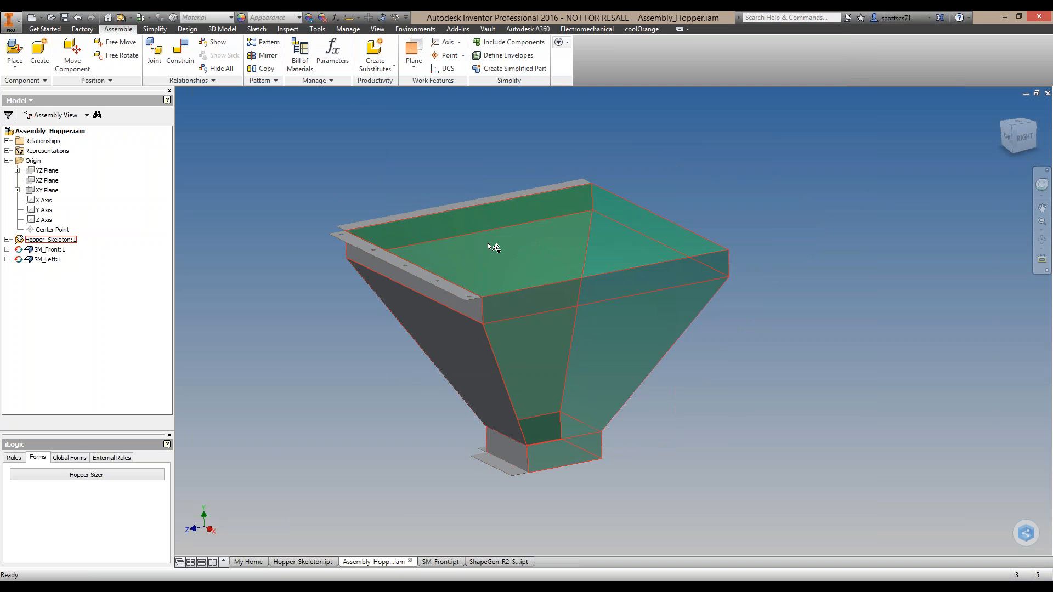
pyautogui.click(20, 241)
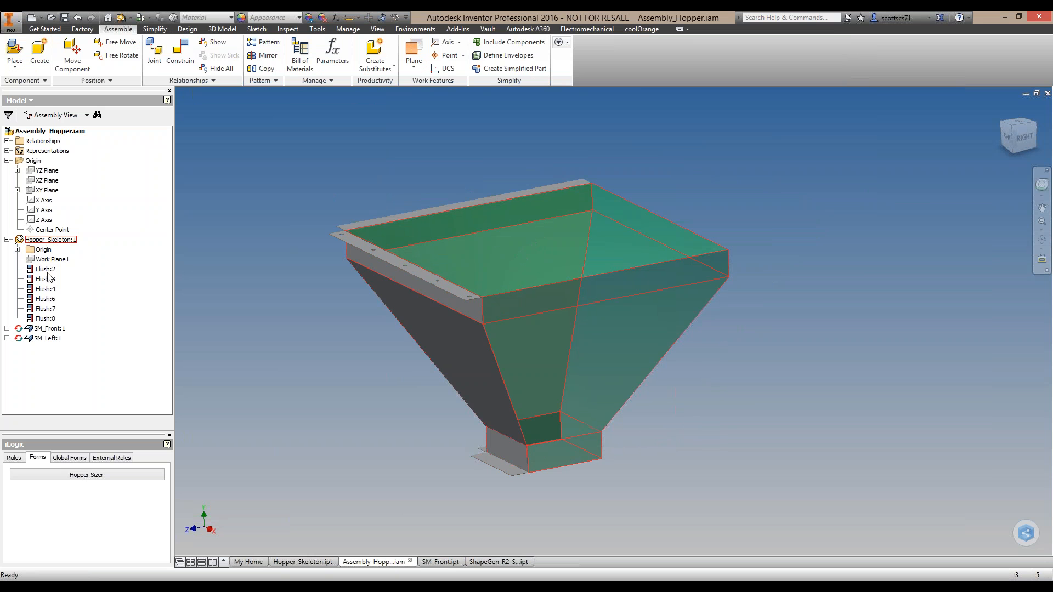
pyautogui.click(35, 330)
pyautogui.click(45, 339)
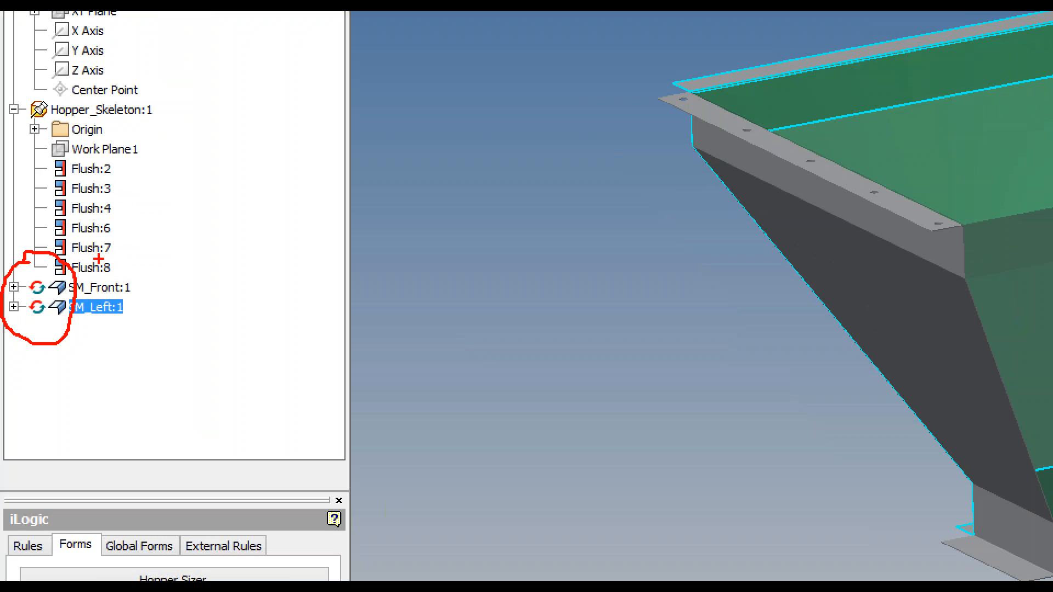
pyautogui.moveTo(129, 107); pyautogui.dragTo(189, 74)
pyautogui.moveTo(135, 288); pyautogui.dragTo(176, 271)
pyautogui.moveTo(136, 310); pyautogui.dragTo(181, 310)
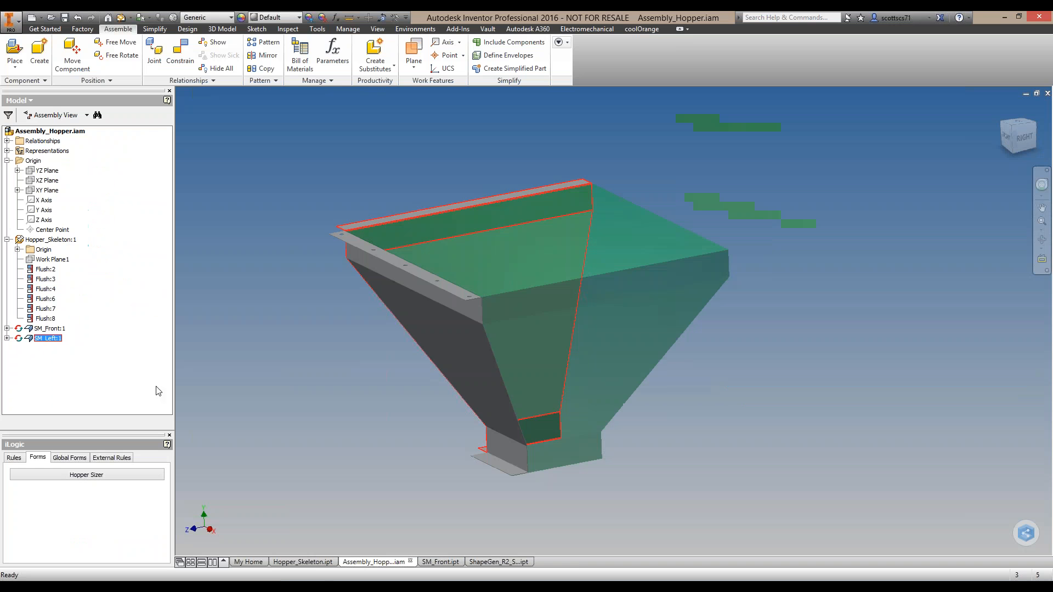
# Create an in-place component named SM_Right from the Sheet Metal.ipt template, placed on the assembly's YZ plane
pyautogui.keyDown('shift'); pyautogui.moveTo(676, 350); pyautogui.dragTo(603, 417, button='middle'); pyautogui.keyUp('shift')
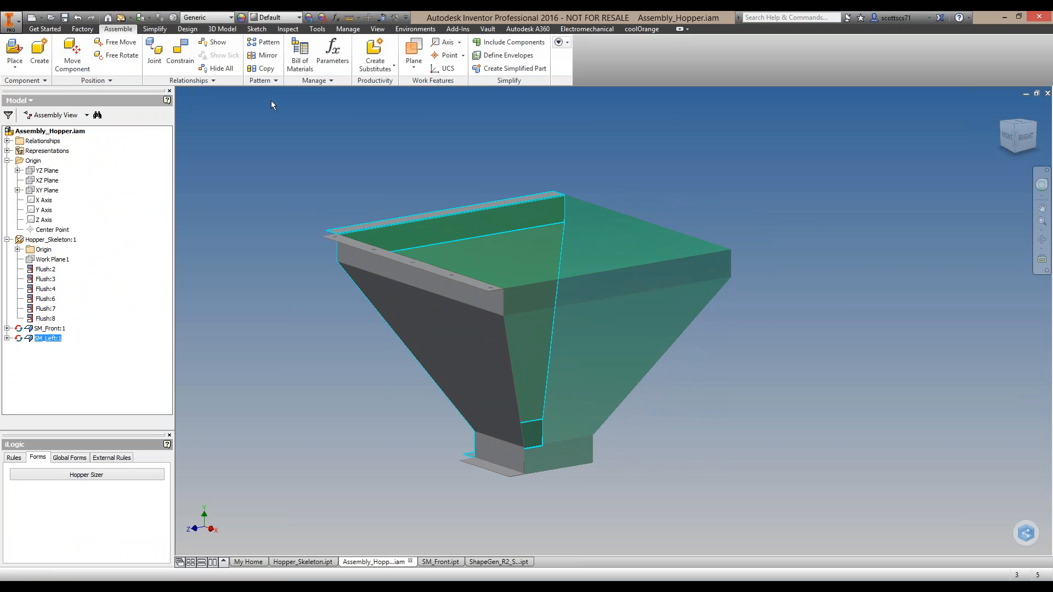
pyautogui.click(40, 52)
pyautogui.click(377, 127)
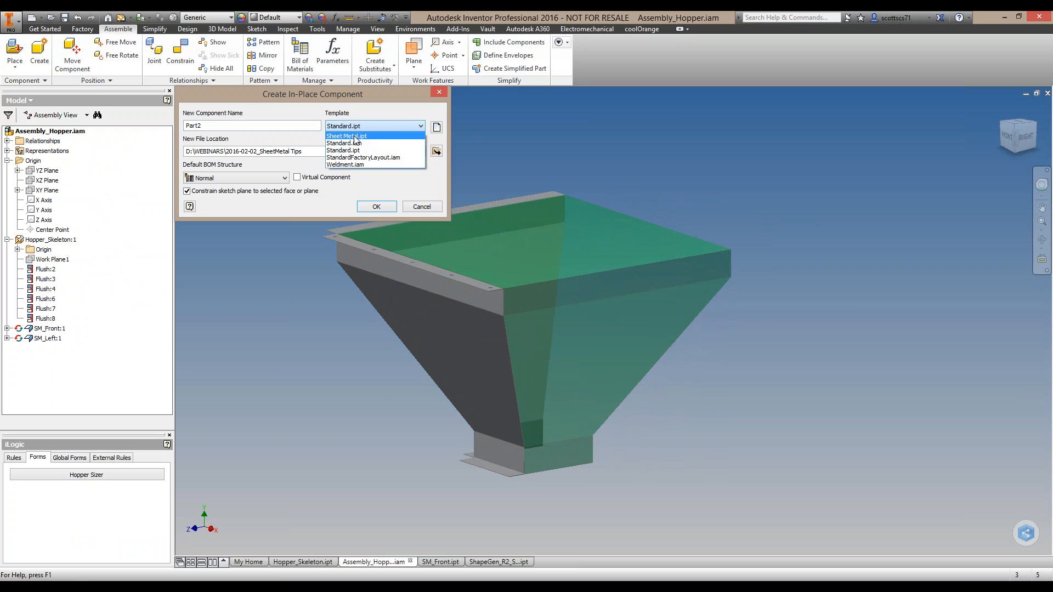
pyautogui.click(354, 136)
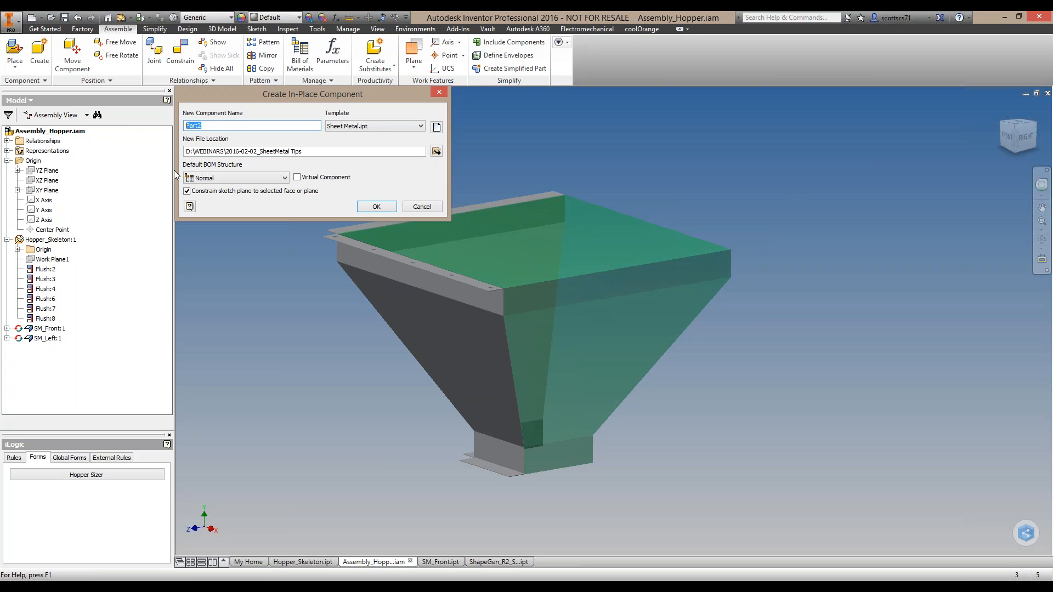
pyautogui.write('SM_Right')
pyautogui.click(377, 206)
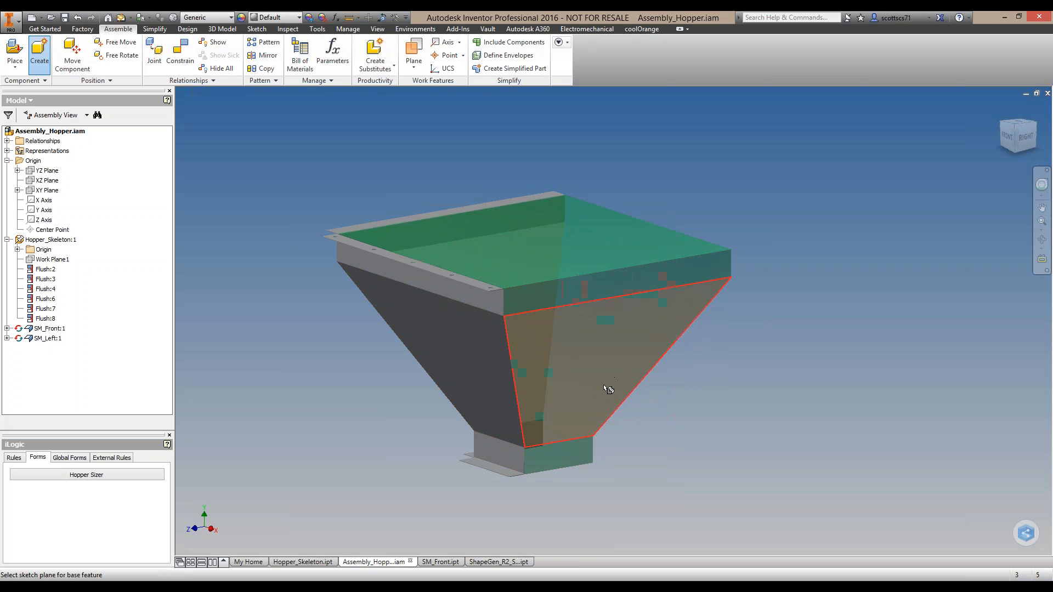
pyautogui.click(50, 174)
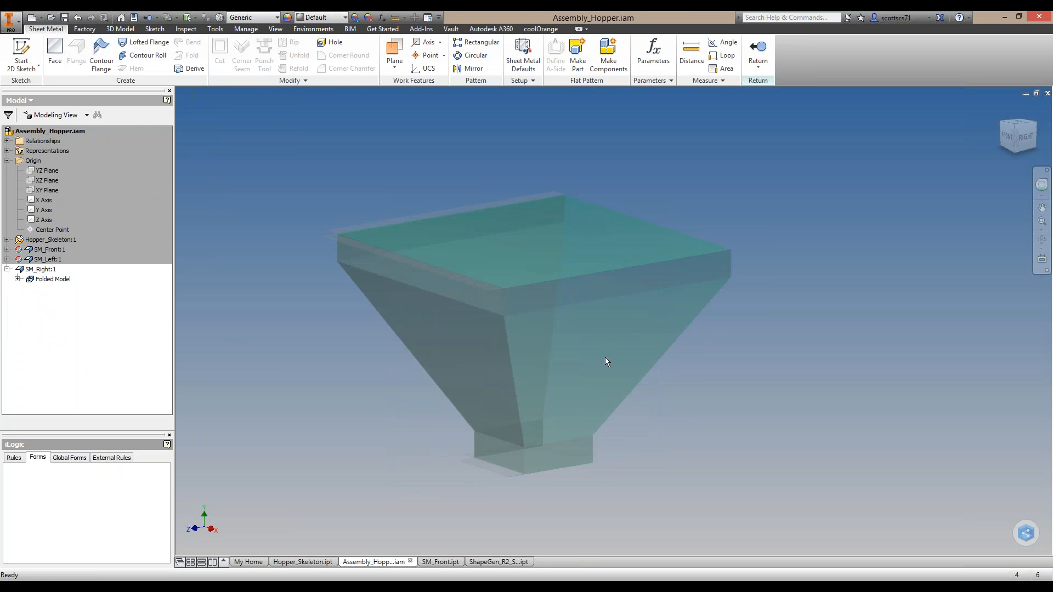
# Sketch on the skeleton's lower vertical right-side face in SM_Right, project that face's outline, and finish the sketch
pyautogui.click(20, 50)
pyautogui.keyDown('shift'); pyautogui.moveTo(549, 458); pyautogui.dragTo(629, 443, button='middle'); pyautogui.keyUp('shift')
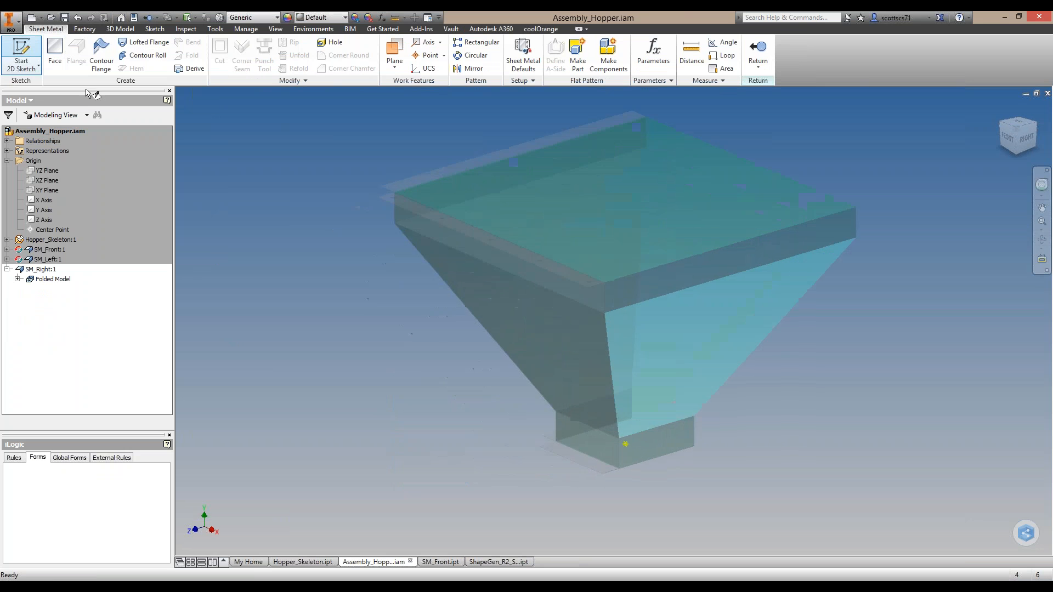
pyautogui.click(661, 447)
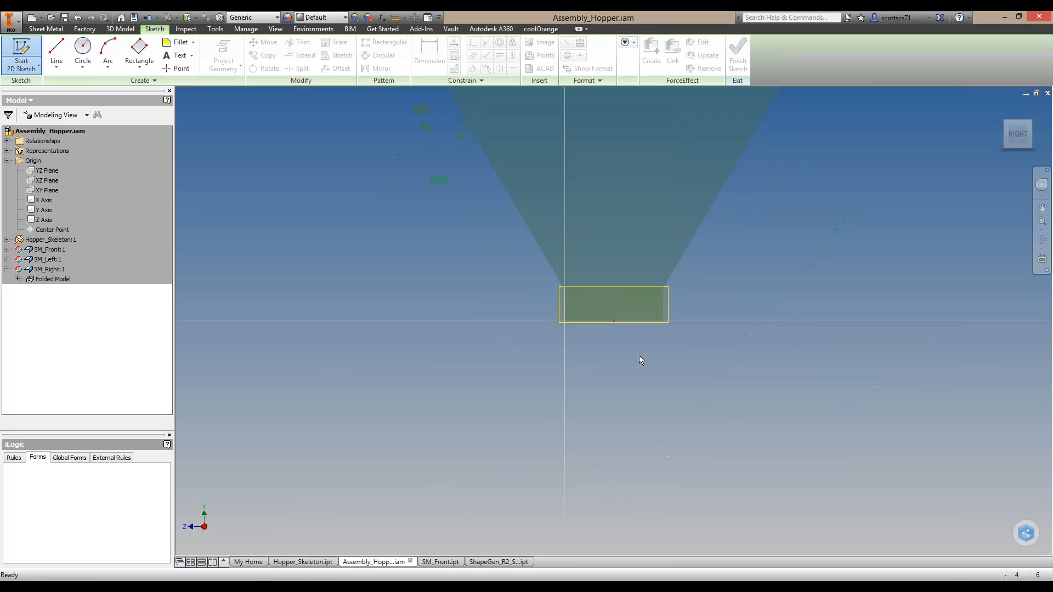
pyautogui.click(223, 55)
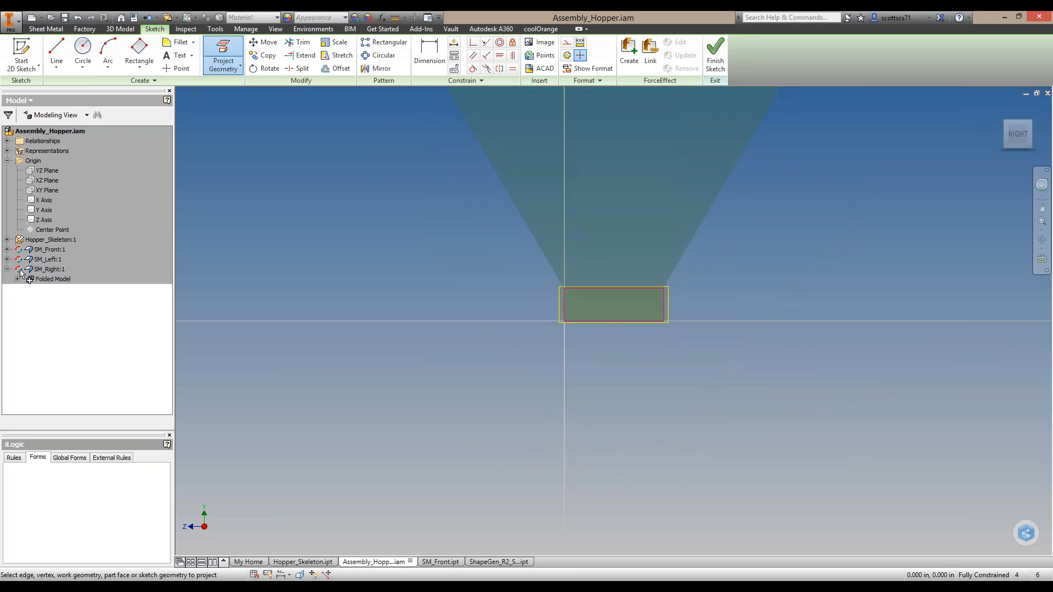
pyautogui.click(642, 307)
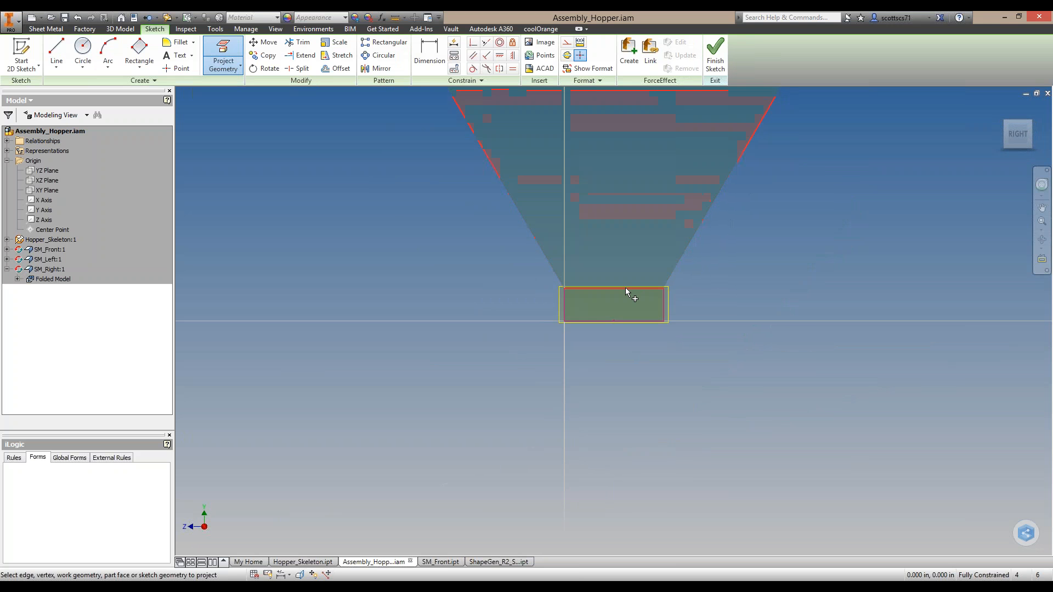
pyautogui.click(715, 54)
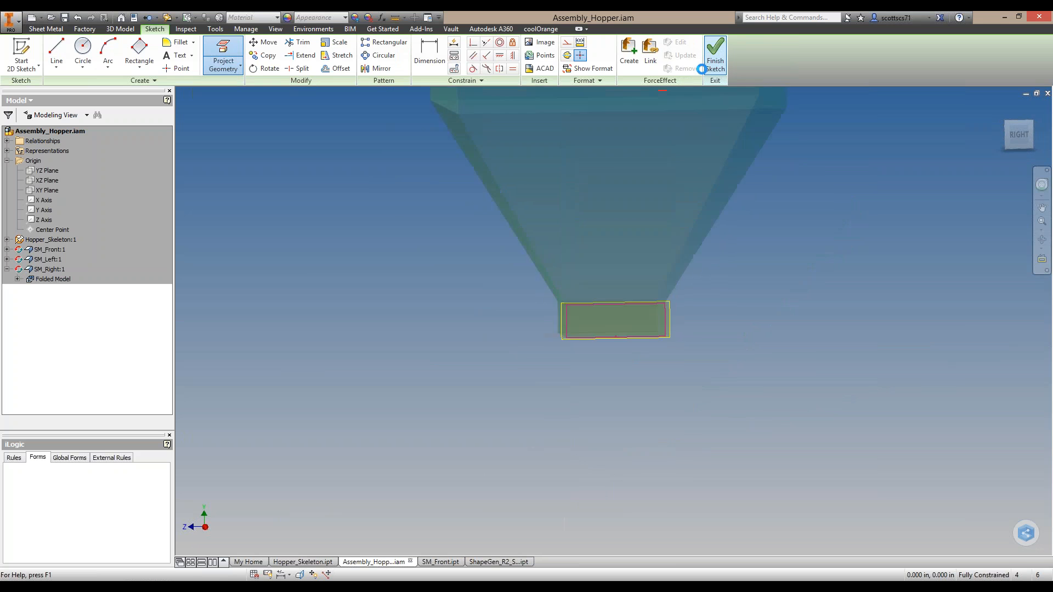
# Create a sheet metal Face from the projected rectangular profile at the hopper's lower outlet and inspect it
pyautogui.click(54, 55)
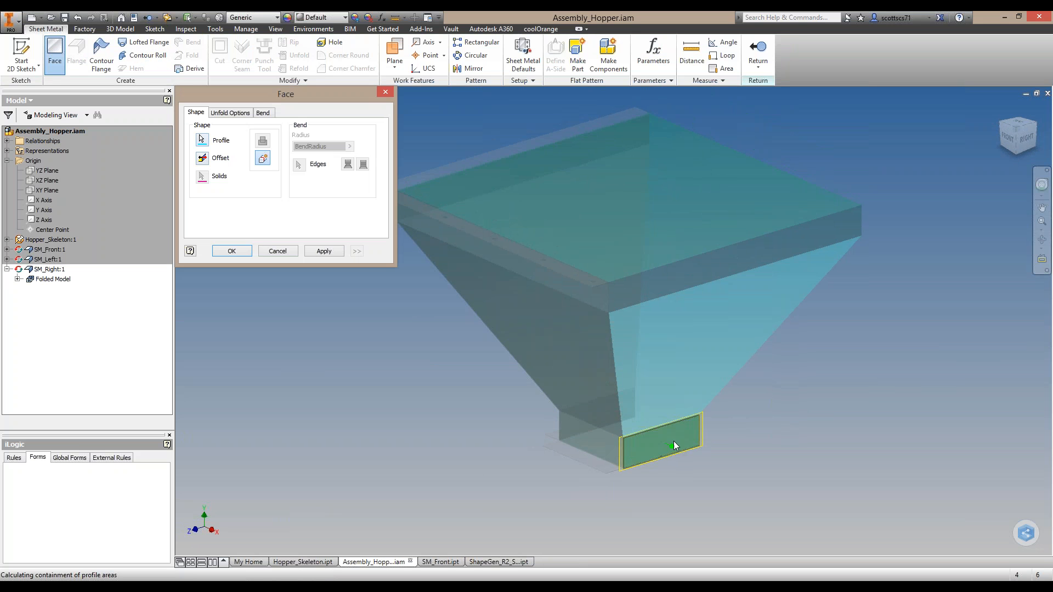
pyautogui.click(232, 251)
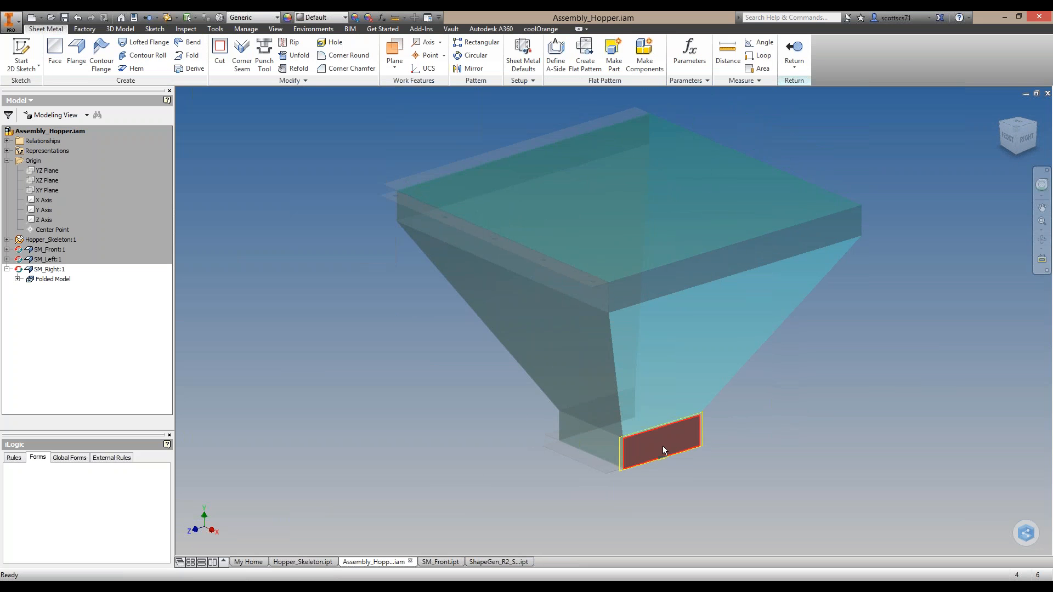
pyautogui.scroll(3, 660, 447)
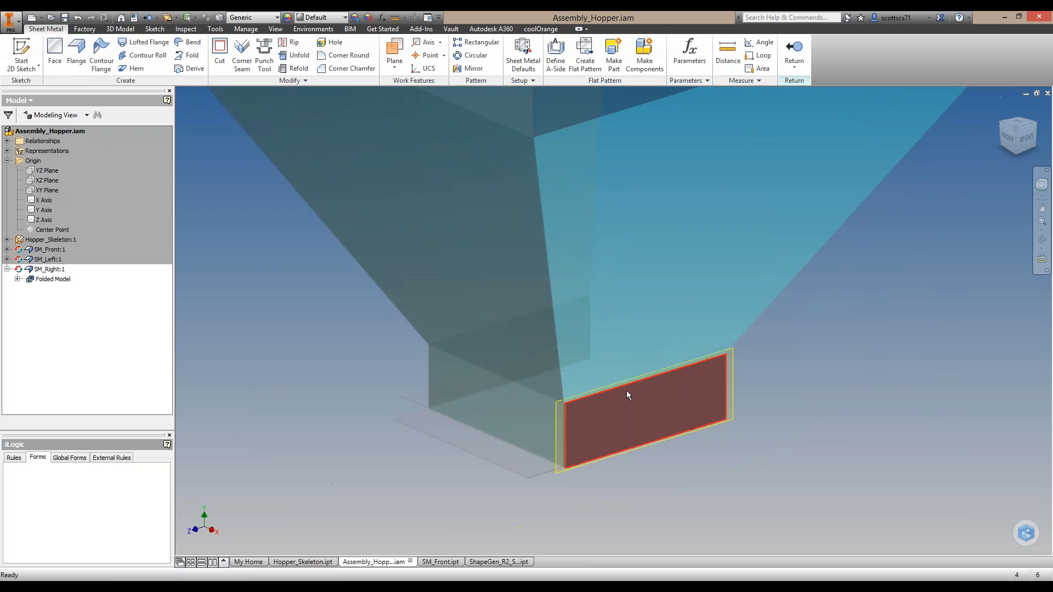
pyautogui.scroll(-2, 627, 391)
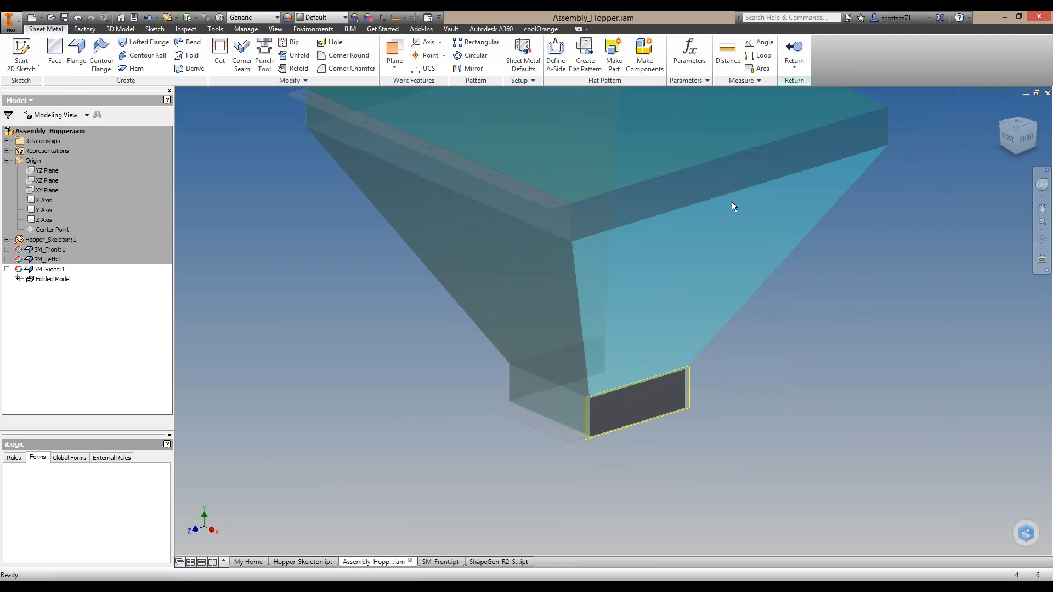
pyautogui.keyDown('shift'); pyautogui.moveTo(660, 327); pyautogui.dragTo(650, 387, button='middle'); pyautogui.keyUp('shift')
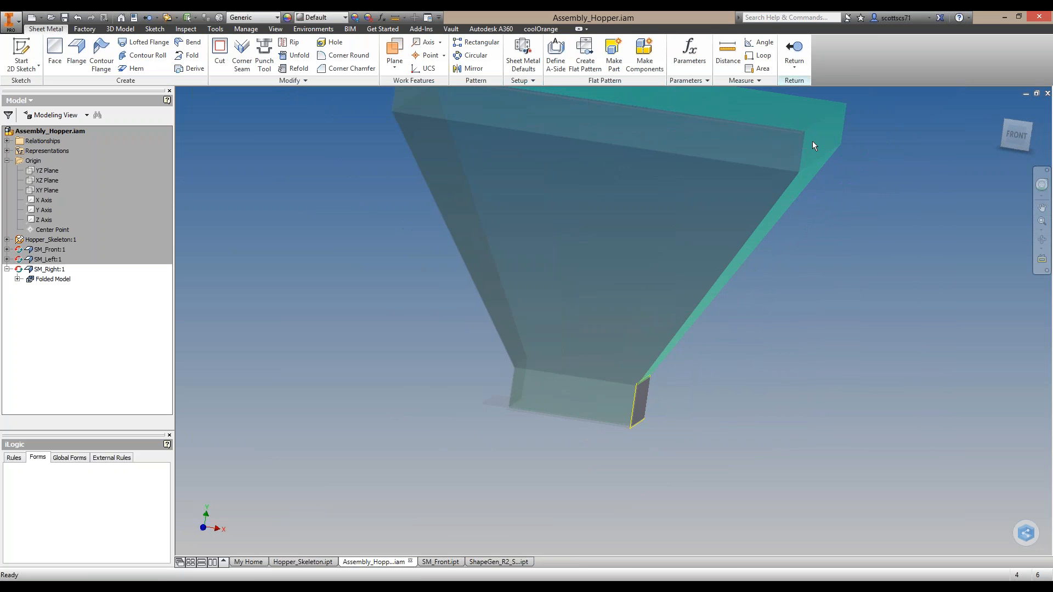
# Sketch on the skeleton's sloped right-side face in SM_Right, project that face's trapezoidal outline, and finish the sketch
pyautogui.moveTo(812, 153)
pyautogui.keyDown('shift'); pyautogui.mouseDown(button='middle')
pyautogui.moveTo(689, 228)
pyautogui.moveTo(678, 266)
pyautogui.mouseUp(button='middle'); pyautogui.keyUp('shift')
pyautogui.click(30, 55)
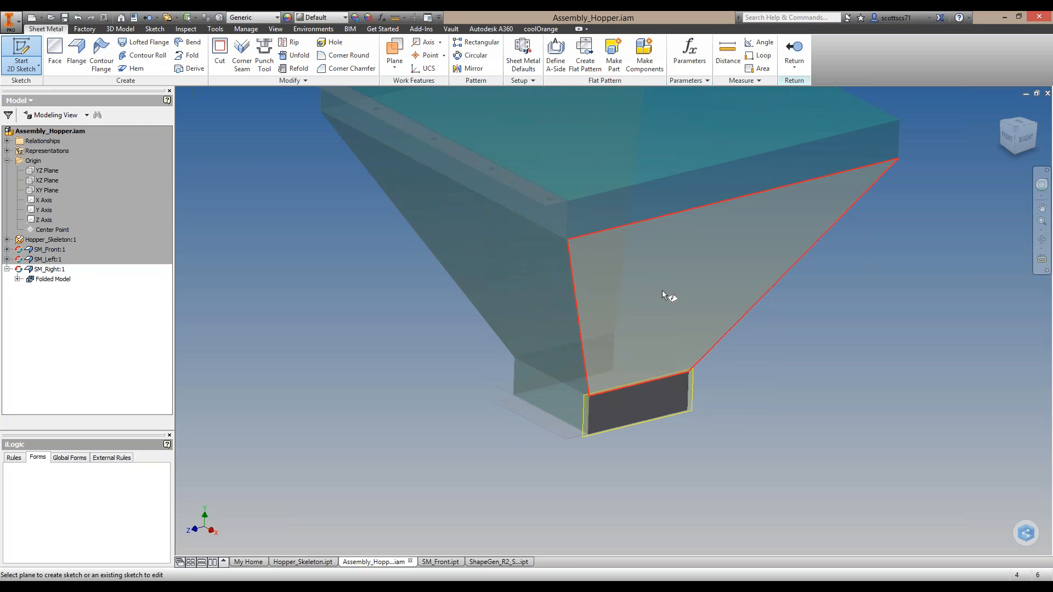
pyautogui.click(695, 287)
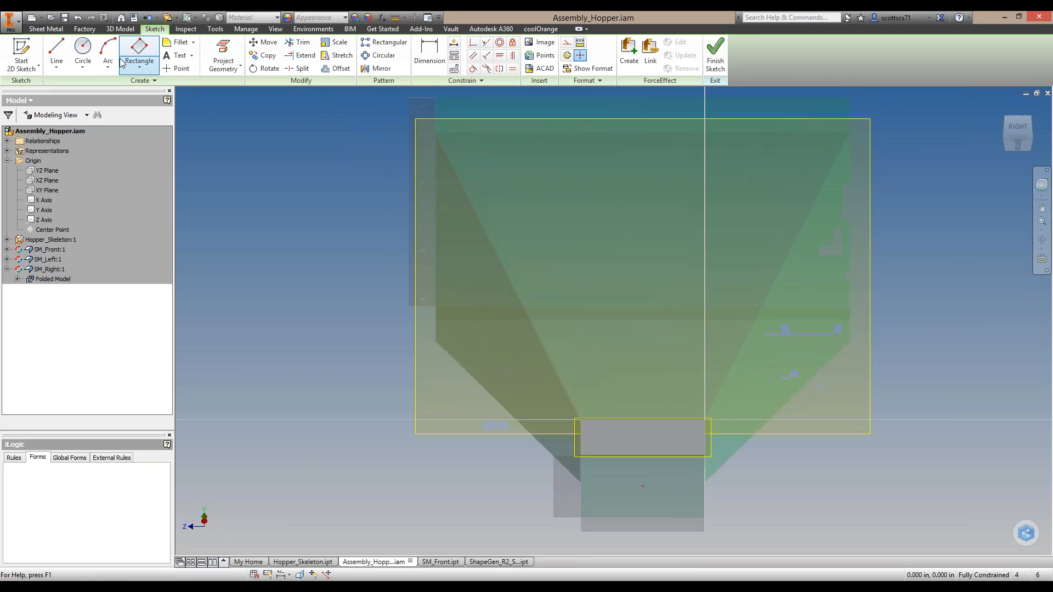
pyautogui.click(224, 55)
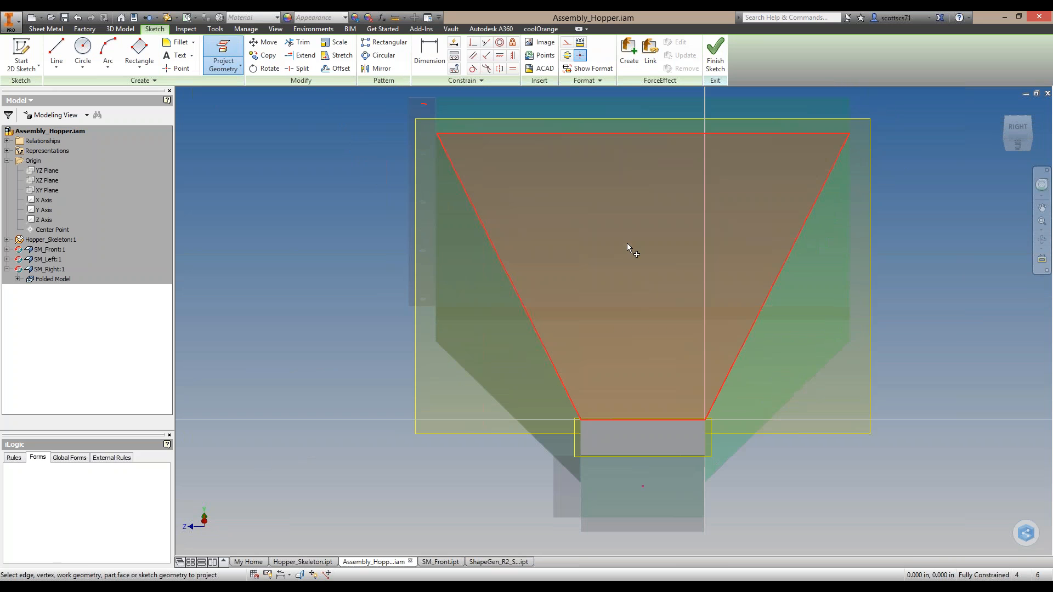
pyautogui.click(680, 230)
pyautogui.click(716, 55)
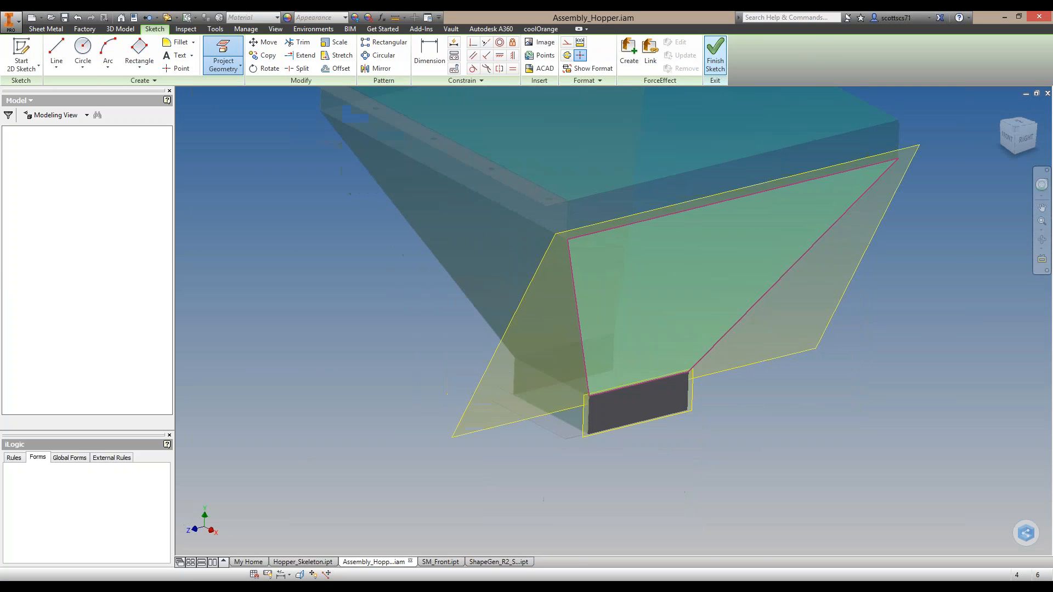
# Create a sheet metal Face from the trapezoidal profile and inspect its bend with the lower outlet face
pyautogui.click(55, 55)
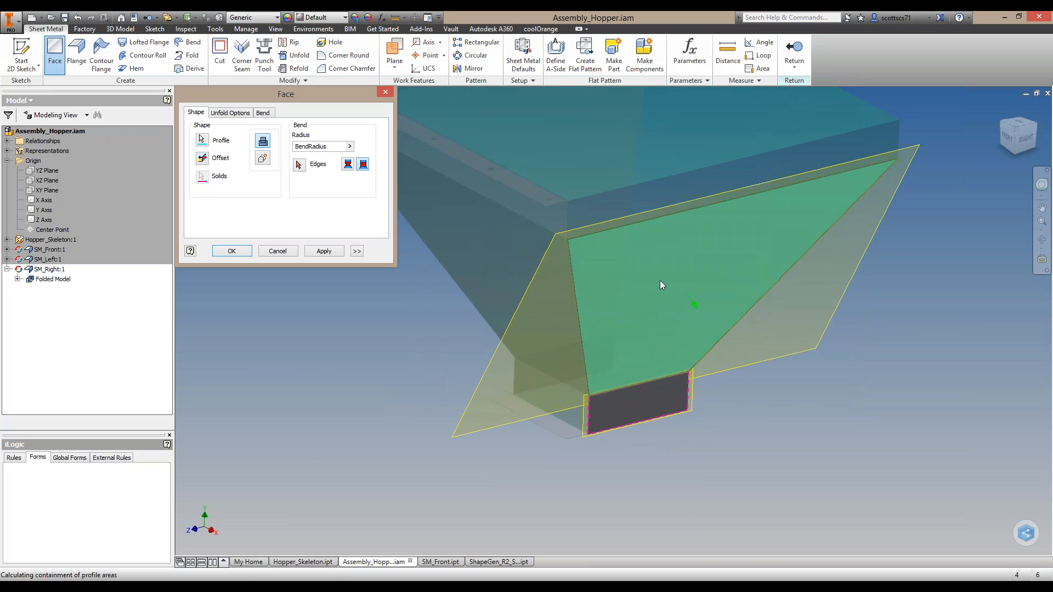
pyautogui.click(232, 251)
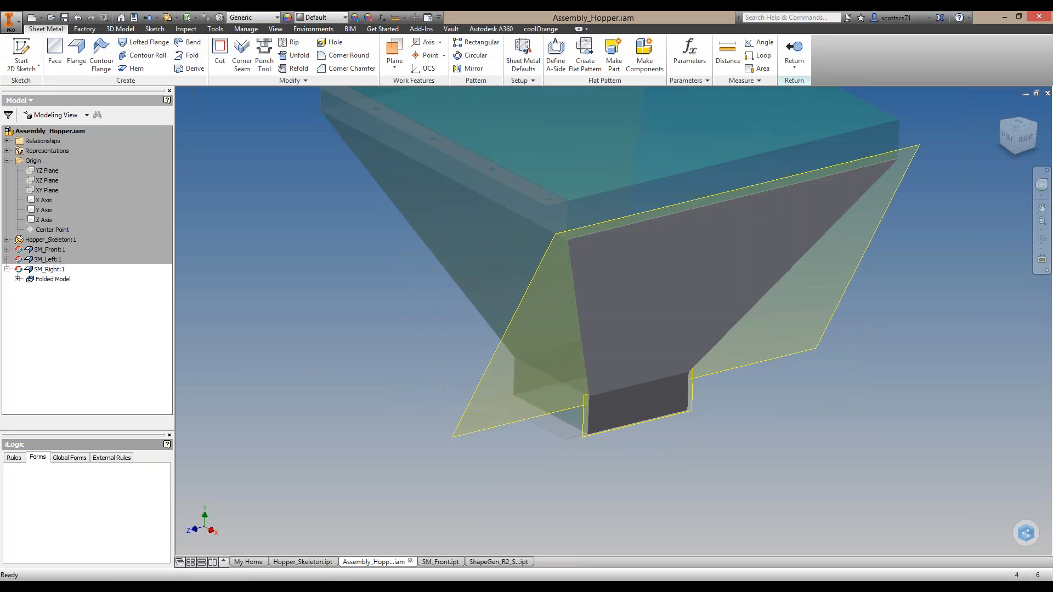
pyautogui.scroll(10, 591, 406)
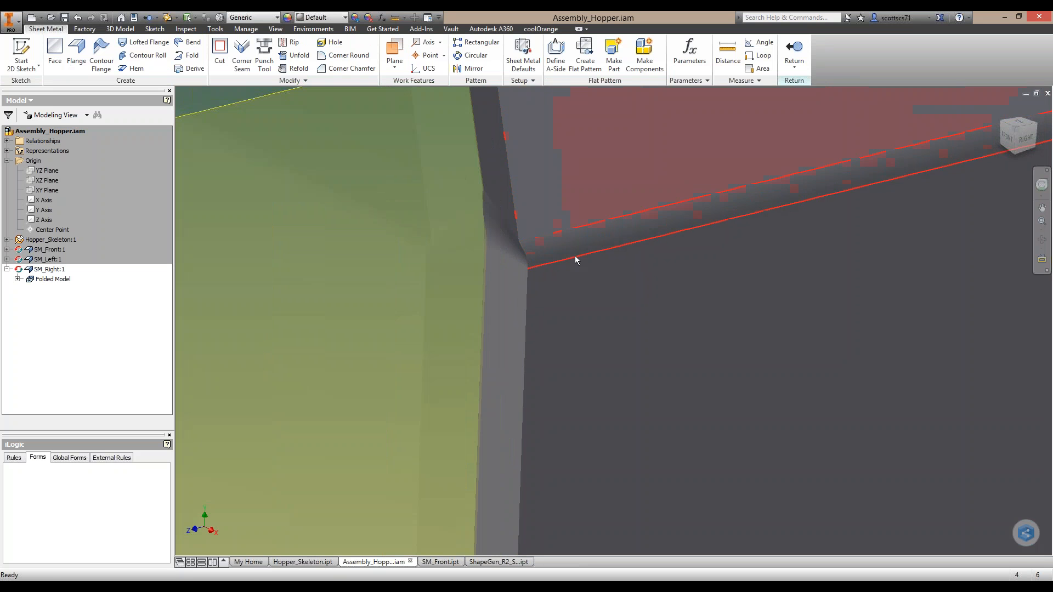
pyautogui.scroll(-5, 550, 267)
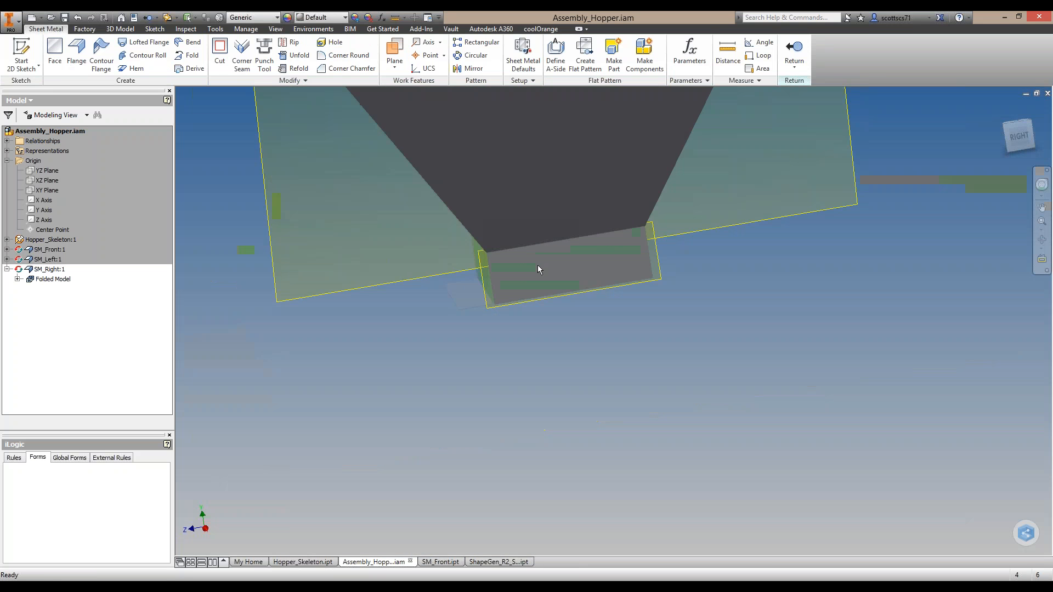
# Sketch on the skeleton's upper vertical right-side face, project that face's rectangular outline, and finish the sketch
pyautogui.moveTo(538, 265); pyautogui.dragTo(585, 407, button='middle')
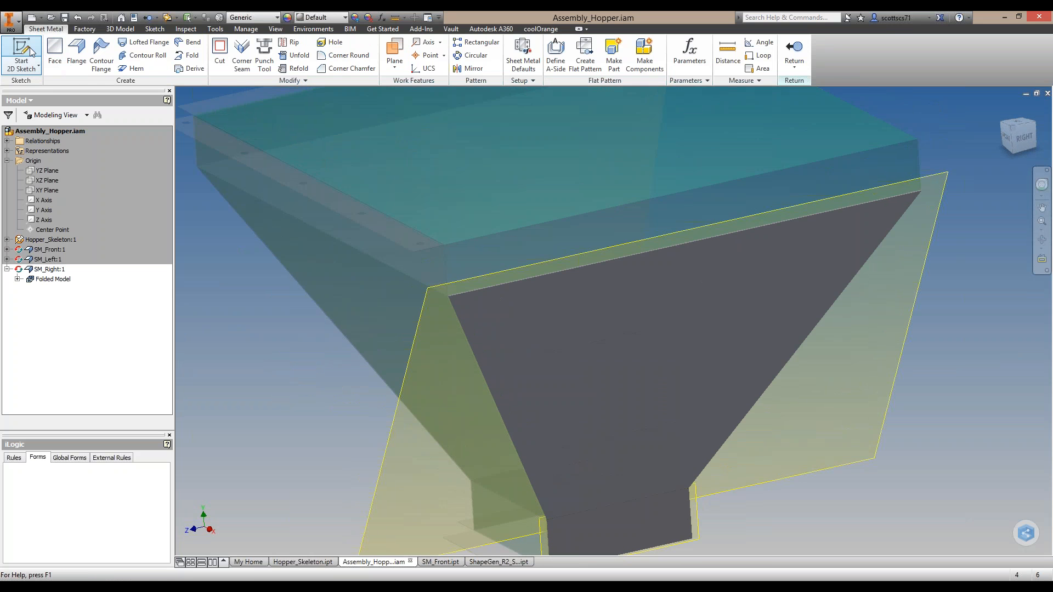
pyautogui.click(29, 50)
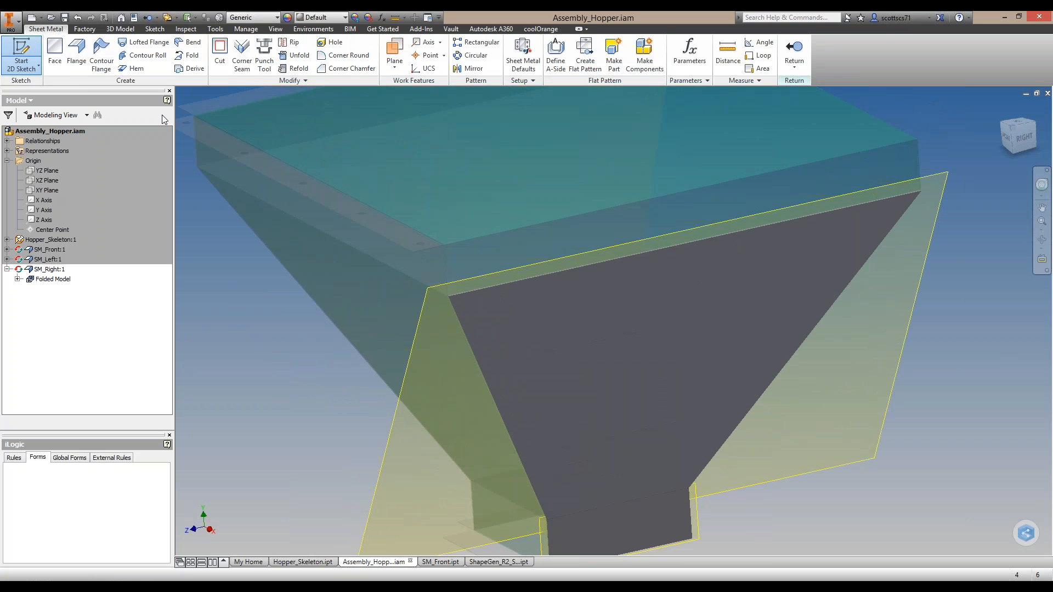
pyautogui.click(545, 248)
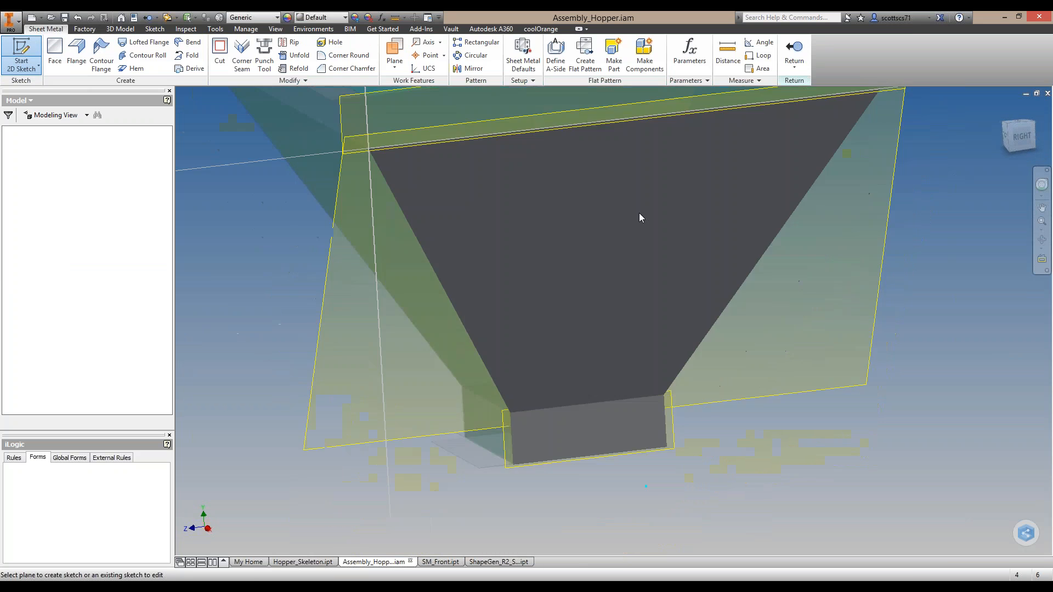
pyautogui.moveTo(584, 212); pyautogui.dragTo(582, 280, button='middle')
pyautogui.press('p')
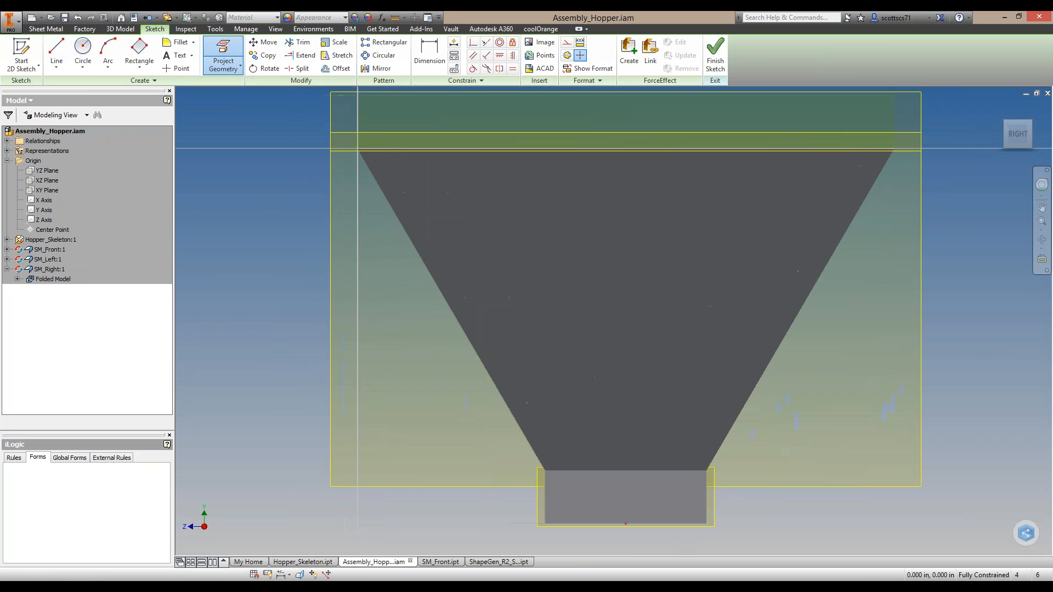
pyautogui.click(492, 119)
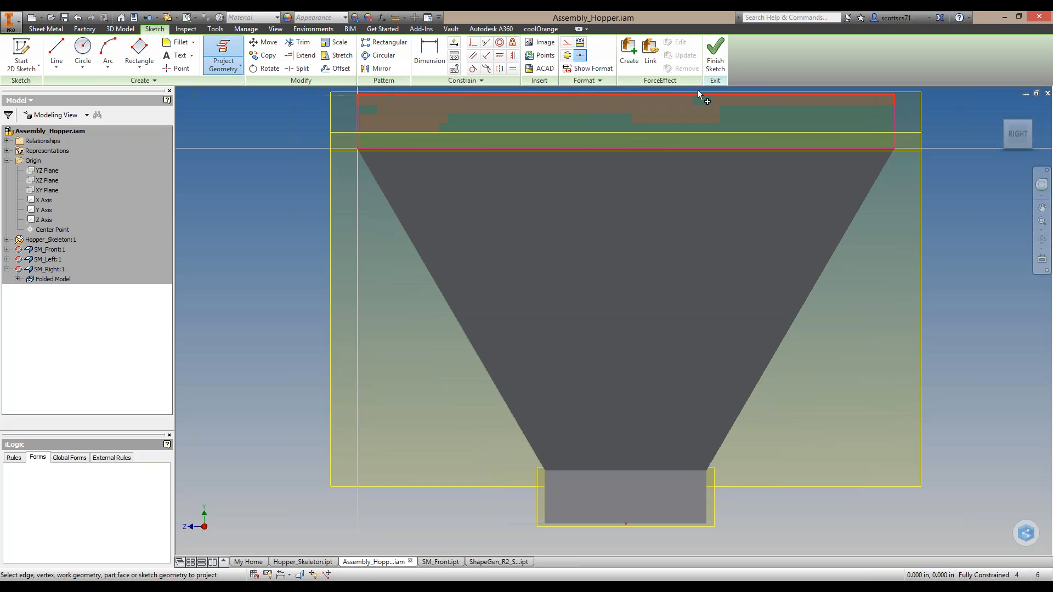
pyautogui.click(715, 53)
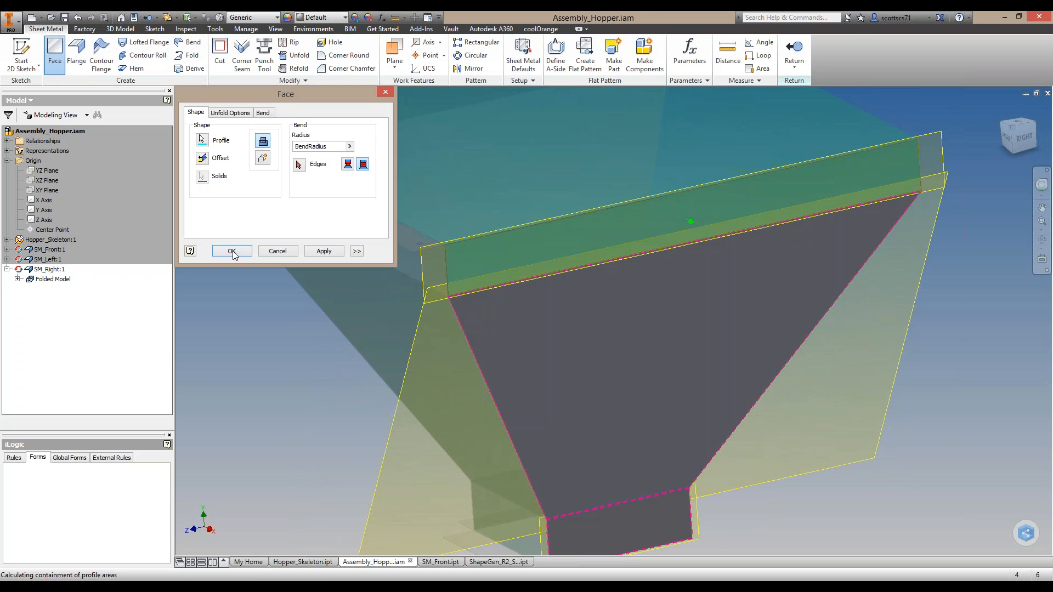
# Create a sheet metal Face from the upper rectangular profile and inspect its bend with the sloped wall
pyautogui.click(231, 251)
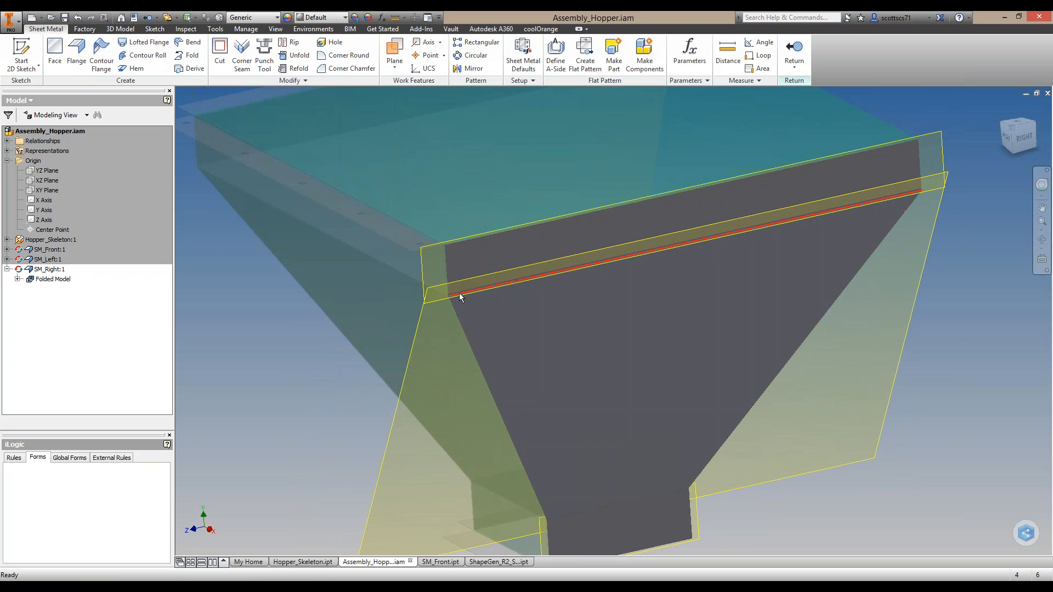
pyautogui.scroll(5, 459, 292)
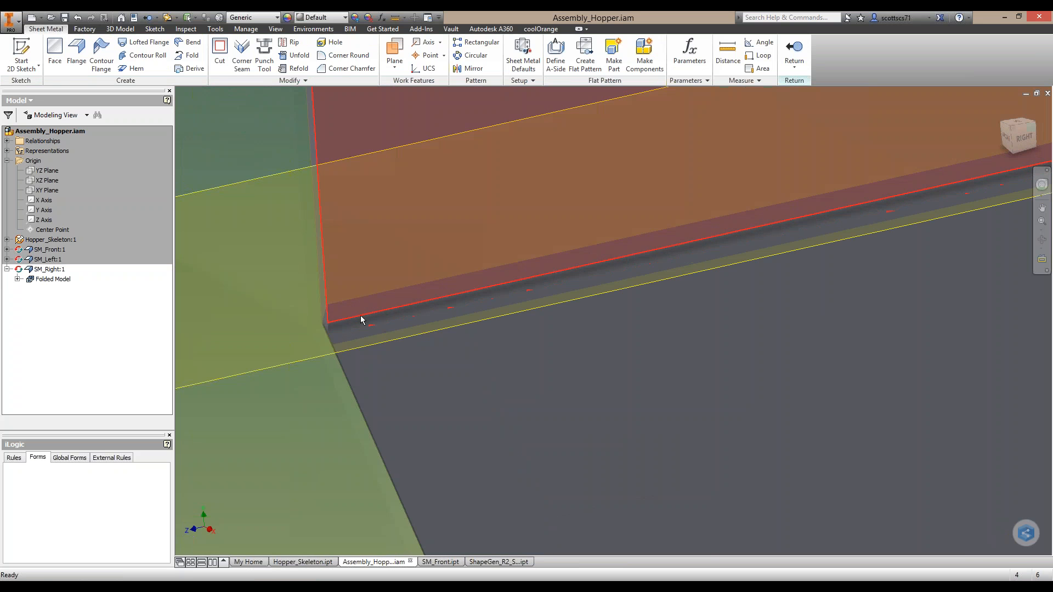
pyautogui.press('F2')
pyautogui.click(1010, 140)
pyautogui.moveTo(761, 110); pyautogui.dragTo(711, 241, button='middle')
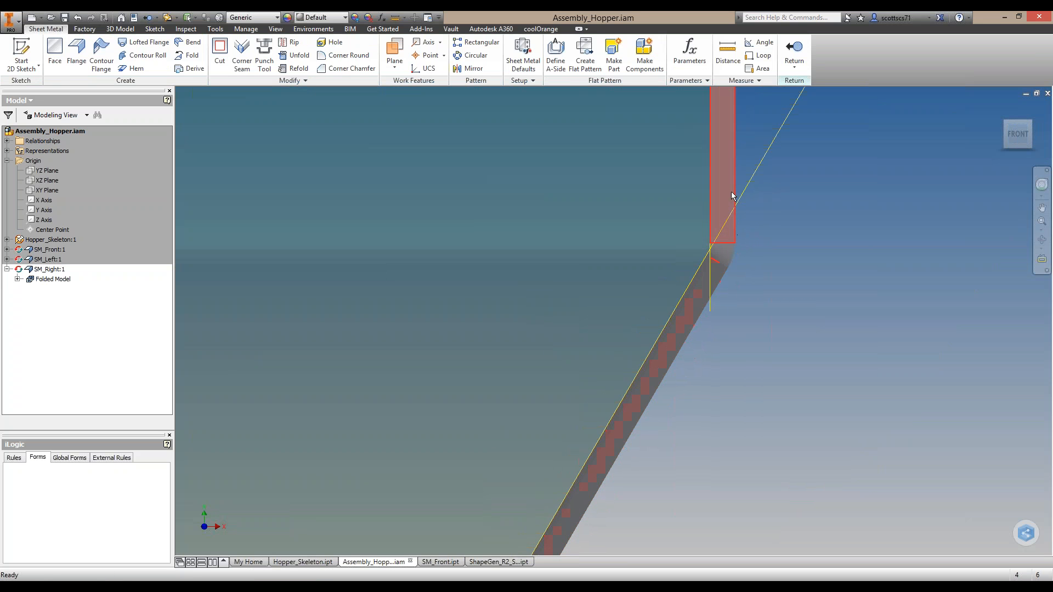
pyautogui.scroll(3, 731, 239)
pyautogui.keyDown('shift'); pyautogui.moveTo(770, 266); pyautogui.dragTo(722, 204, button='middle'); pyautogui.keyUp('shift')
pyautogui.scroll(1, 716, 288)
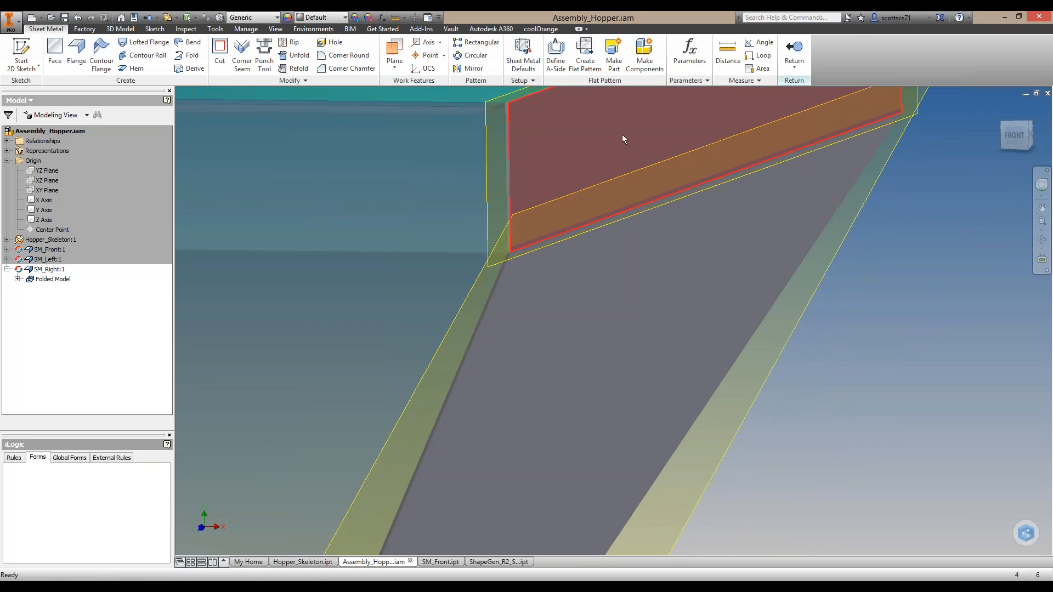
# Create the flat pattern of SM_Right, inspect the unfolded blank, and return to the folded part
pyautogui.click(586, 56)
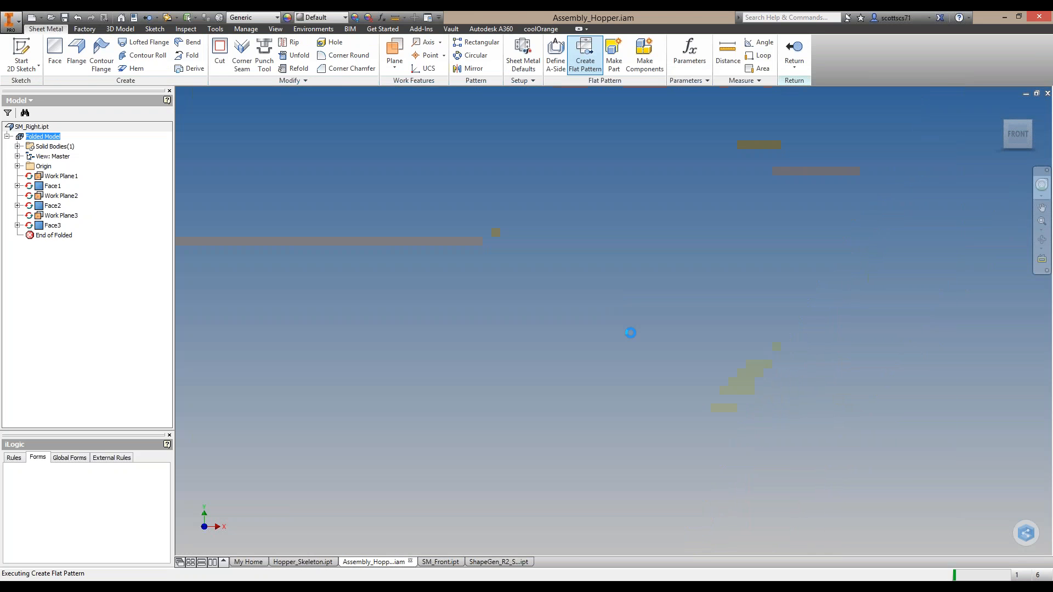
pyautogui.scroll(-8, 593, 329)
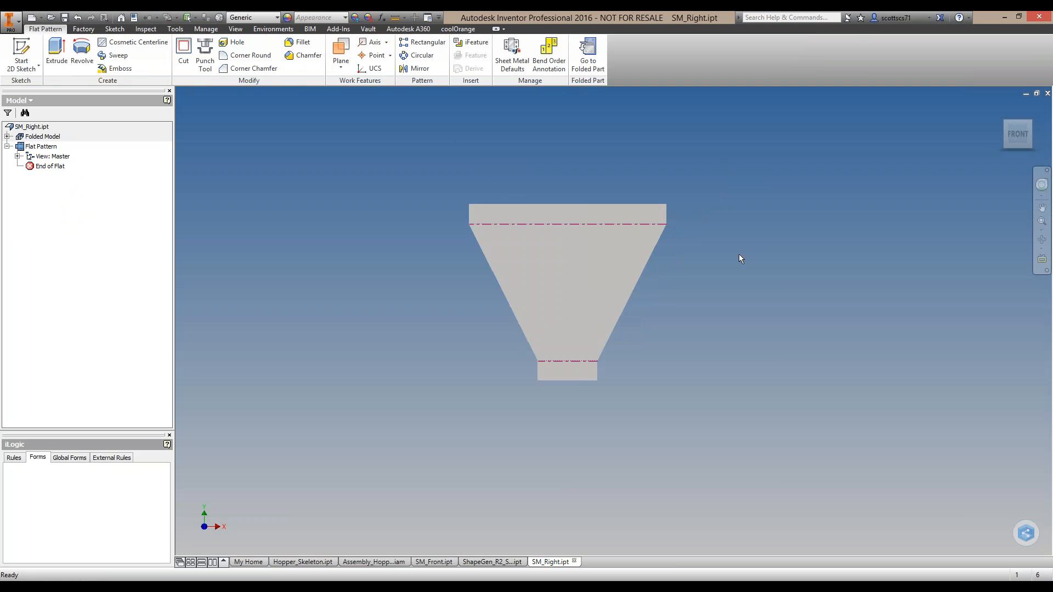
pyautogui.keyDown('shift'); pyautogui.moveTo(739, 255); pyautogui.dragTo(697, 198, button='middle'); pyautogui.keyUp('shift')
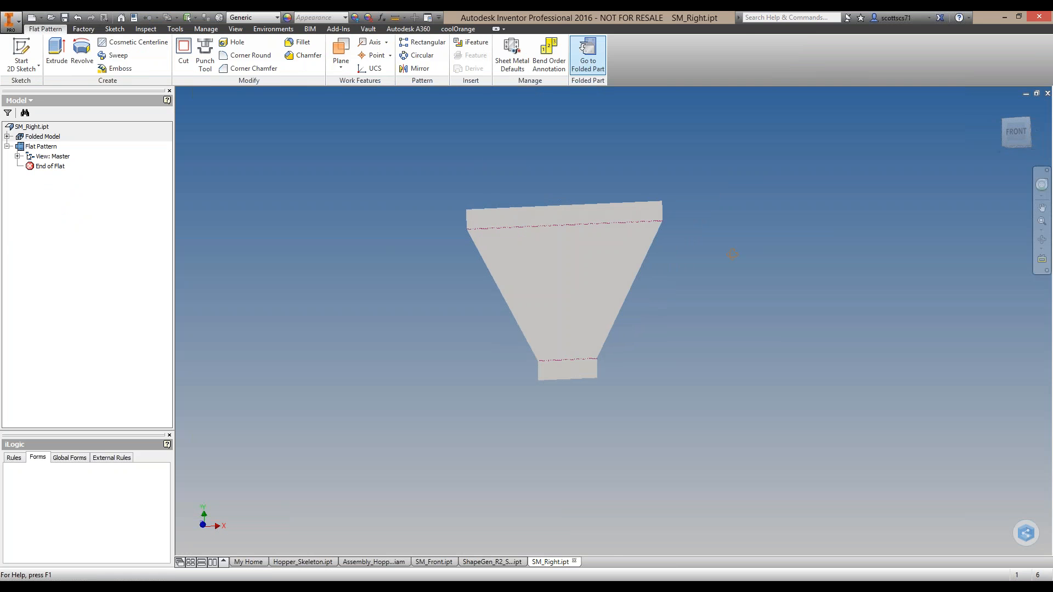
pyautogui.click(587, 54)
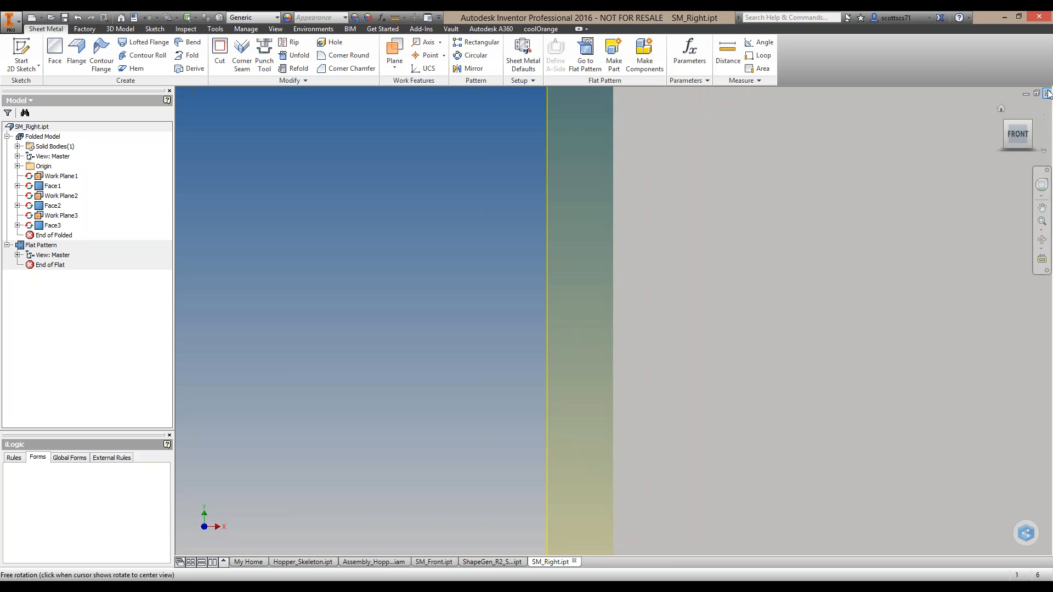
# Close SM_Right.ipt with its changes saved and inspect the part in the hopper assembly
pyautogui.click(1047, 94)
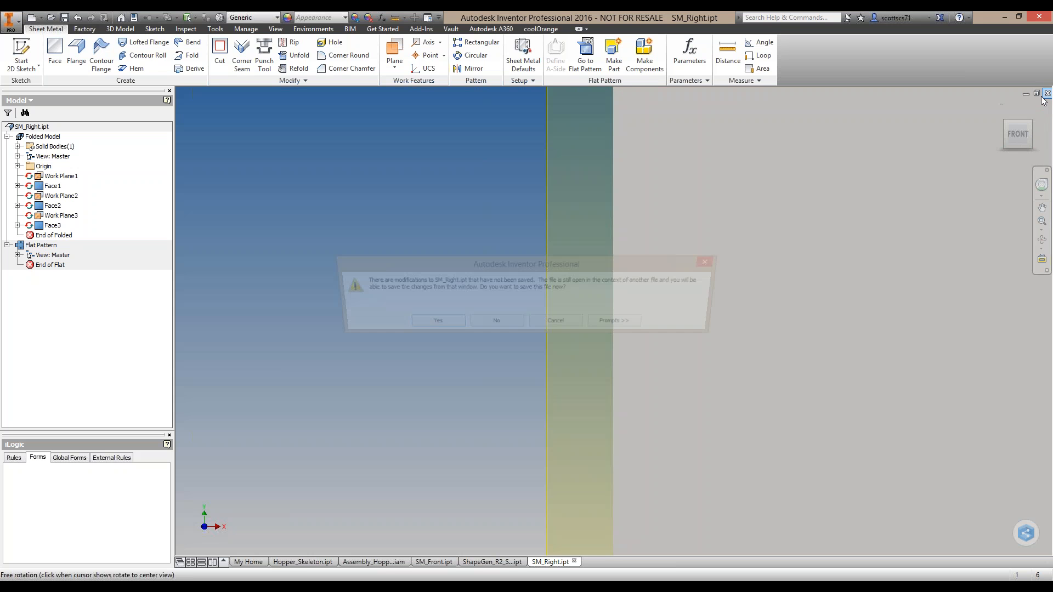
pyautogui.click(438, 322)
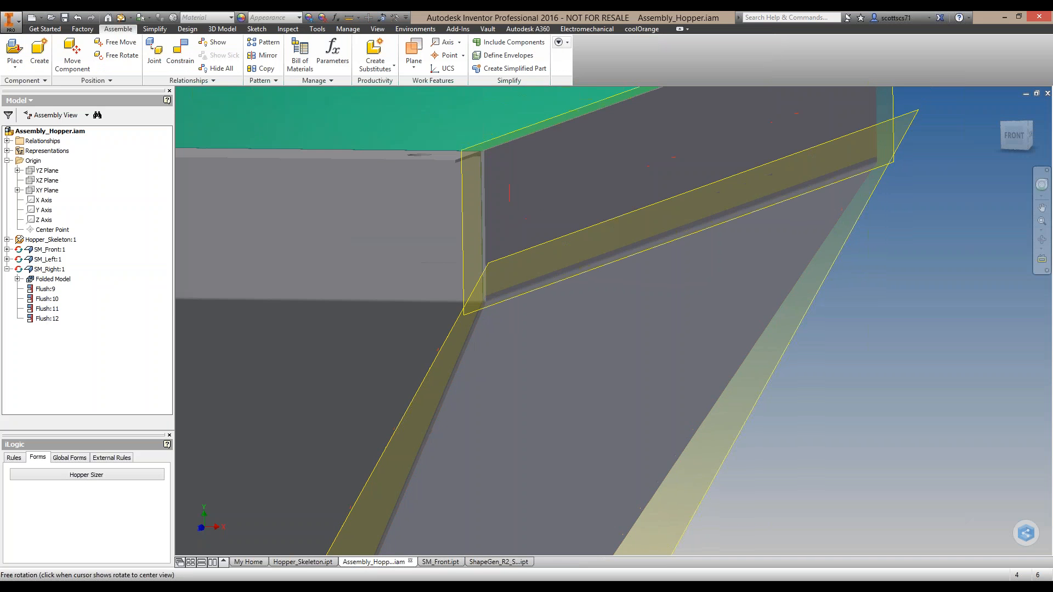
pyautogui.keyDown('shift'); pyautogui.moveTo(614, 165); pyautogui.dragTo(527, 225, button='middle'); pyautogui.keyUp('shift')
pyautogui.scroll(4, 878, 121)
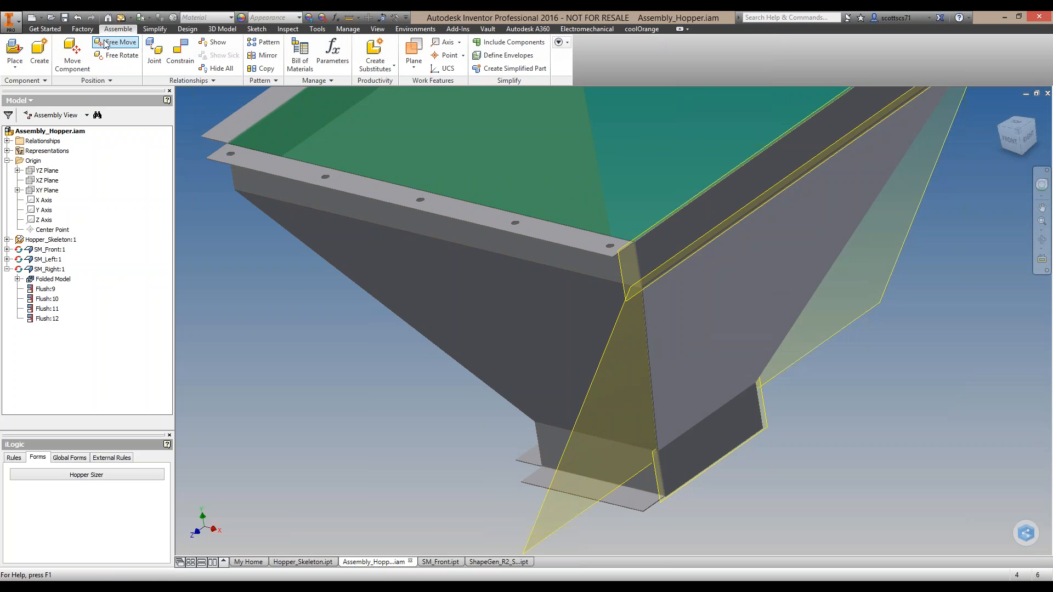
# Edit SM_Right in place and add a 90-degree flange along its top edge with distance Flange_Length=4
pyautogui.doubleClick(49, 269)
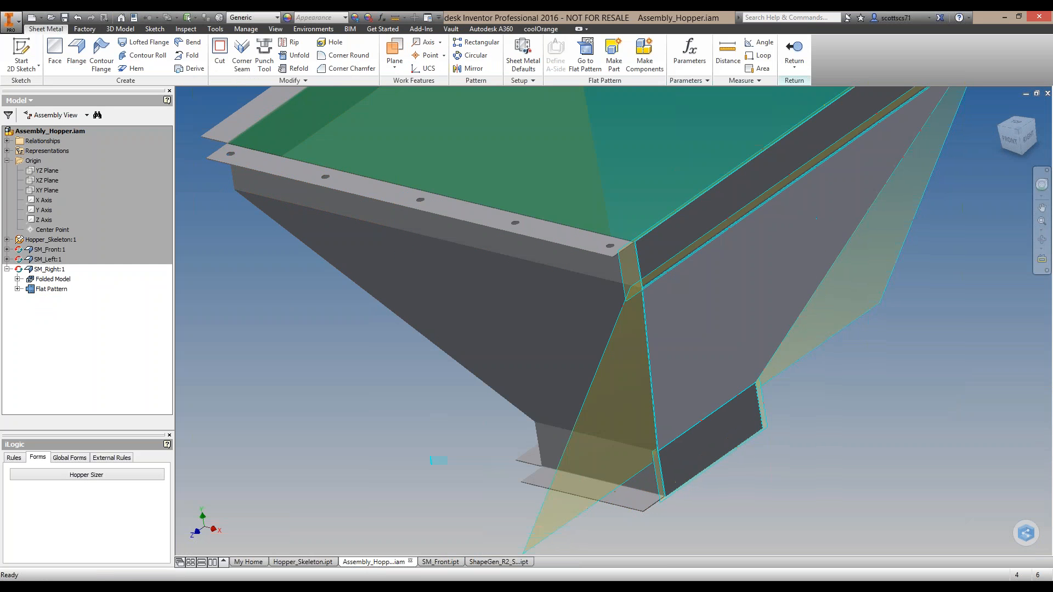
pyautogui.keyDown('shift'); pyautogui.moveTo(702, 275); pyautogui.dragTo(667, 275, button='middle'); pyautogui.keyUp('shift')
pyautogui.click(76, 55)
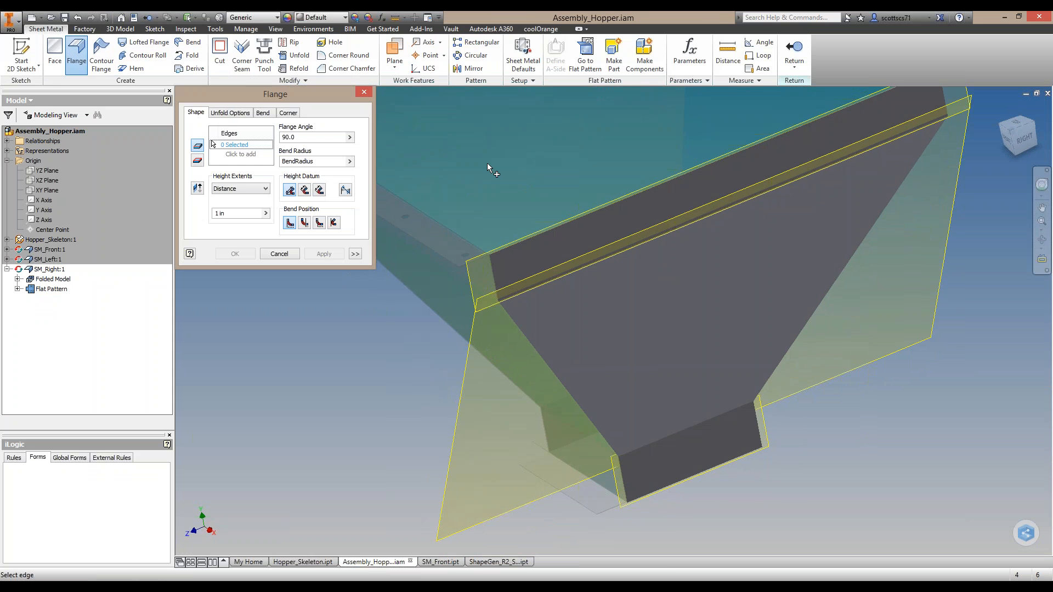
pyautogui.click(538, 235)
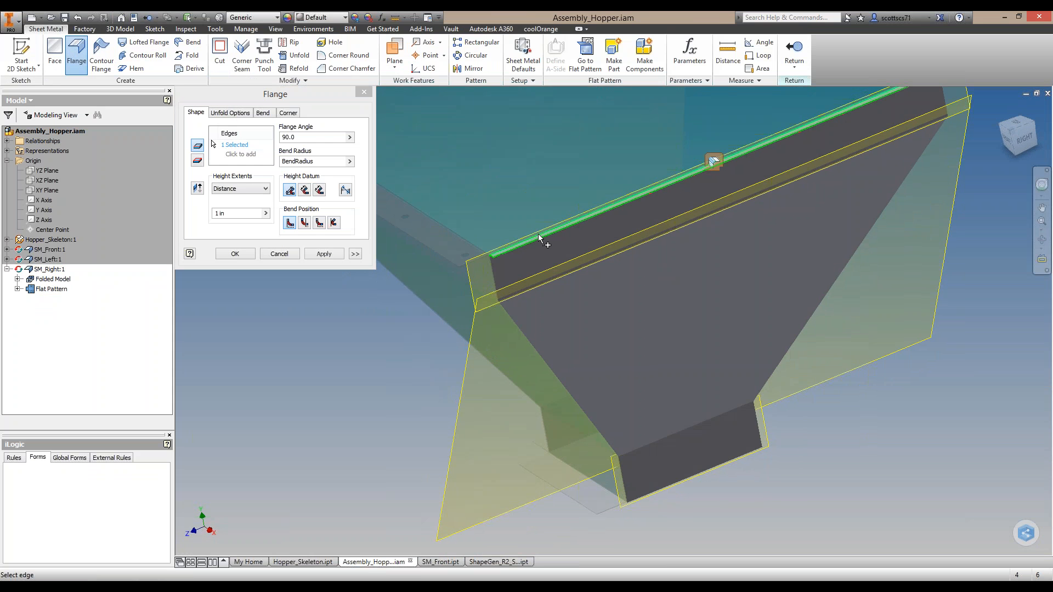
pyautogui.click(244, 213)
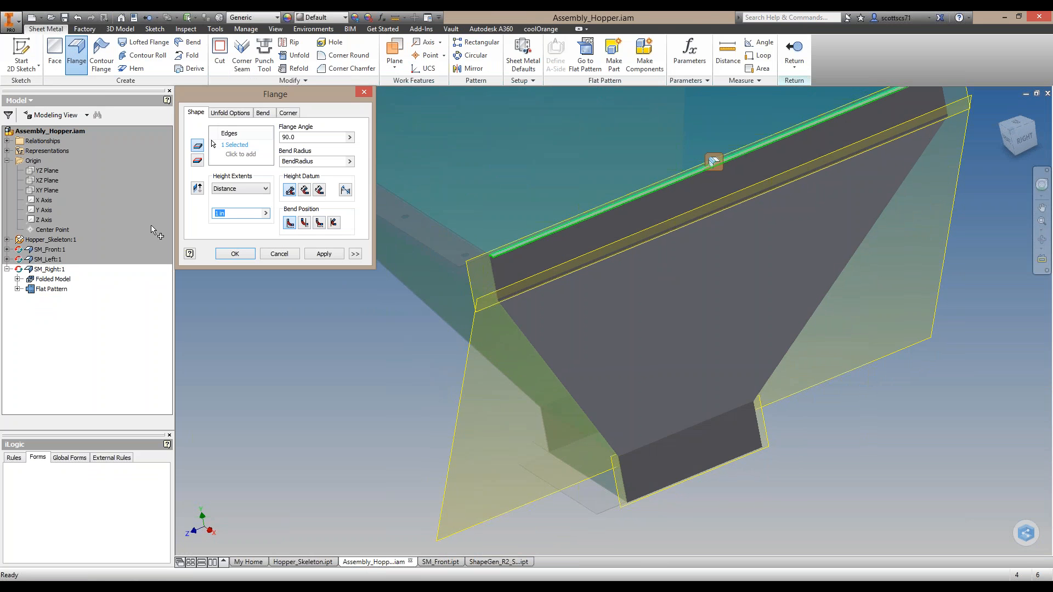
pyautogui.write('F')
pyautogui.write('lange_Length=4')
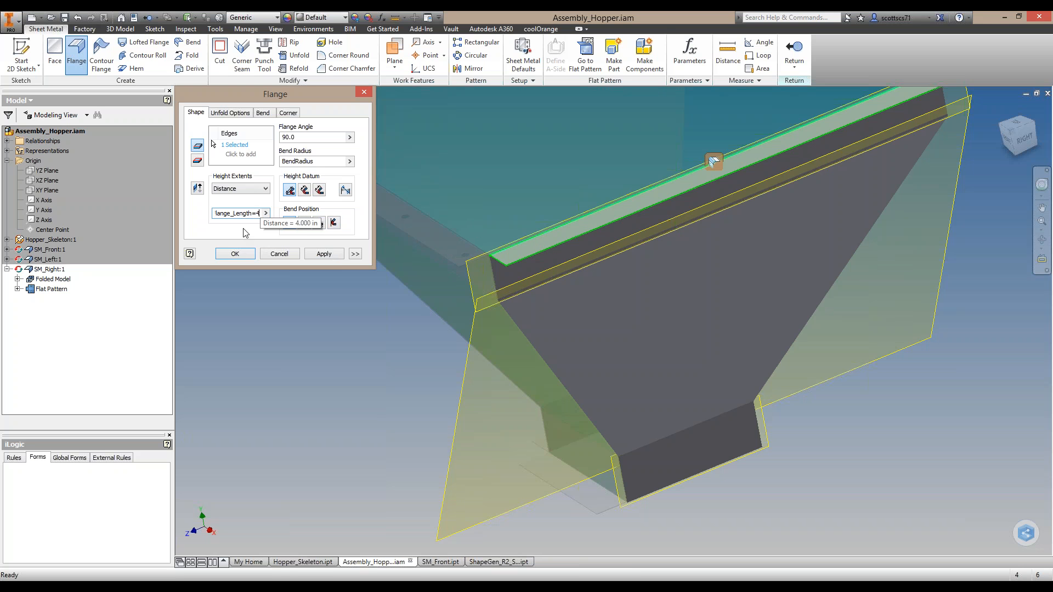
pyautogui.click(235, 254)
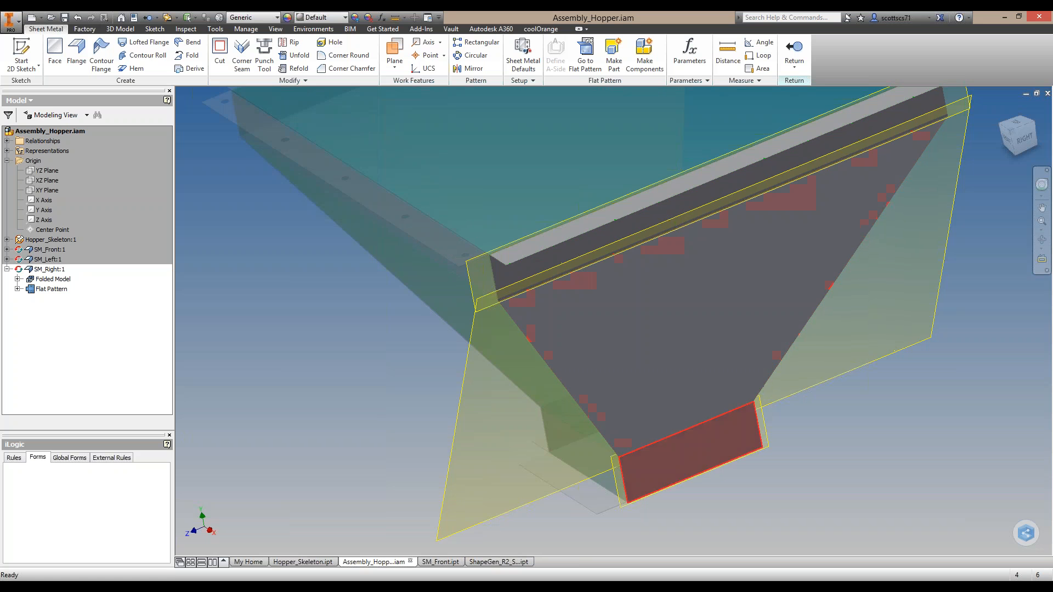
# Add a 90-degree flange along the bottom edge of SM_Right with distance Flange_Length and return to the hopper assembly
pyautogui.click(78, 51)
pyautogui.click(654, 496)
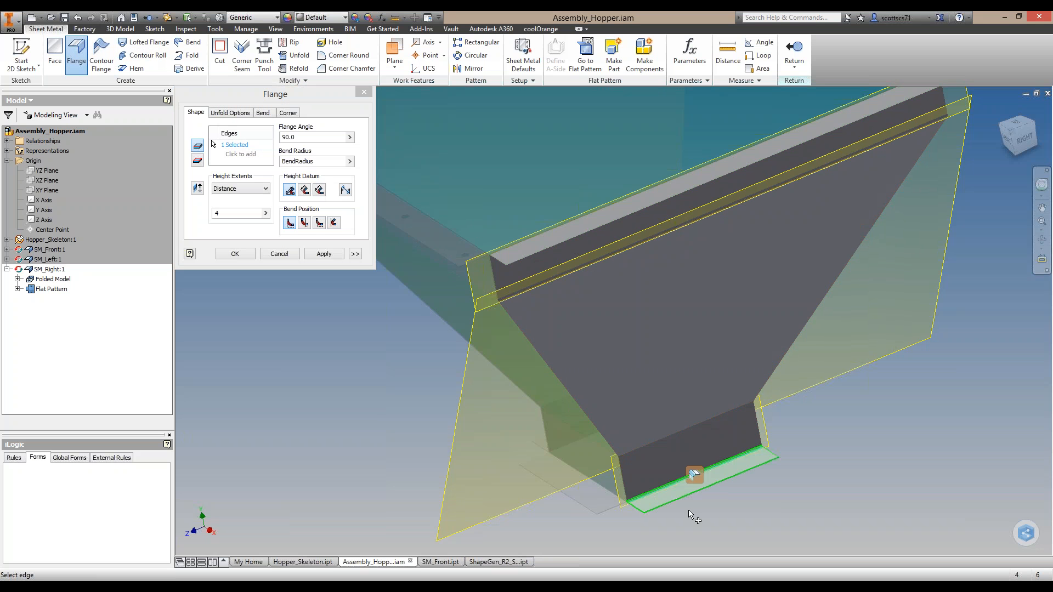
pyautogui.click(222, 213)
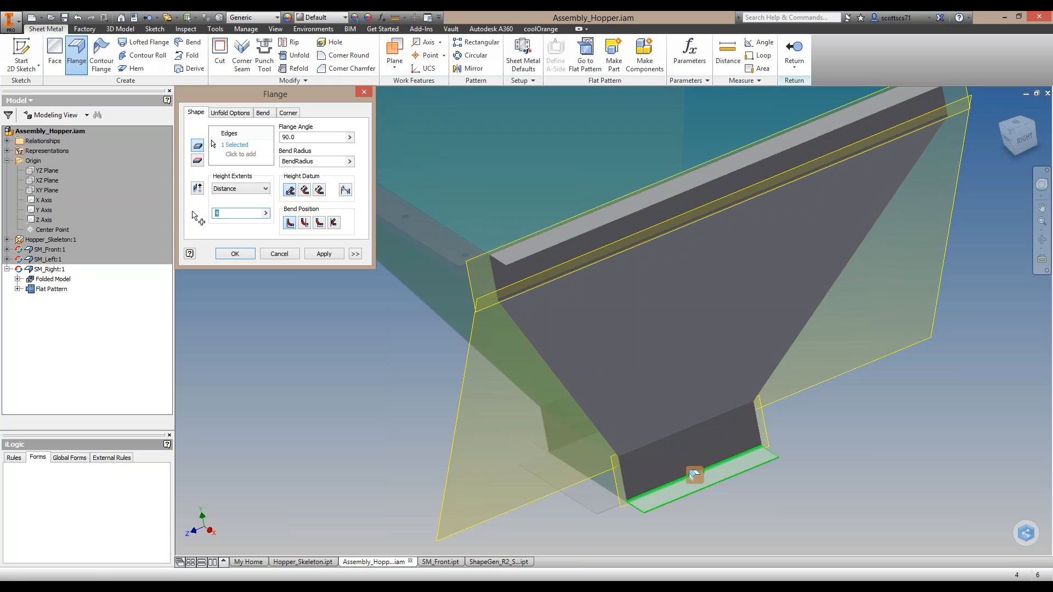
pyautogui.click(266, 213)
pyautogui.click(307, 240)
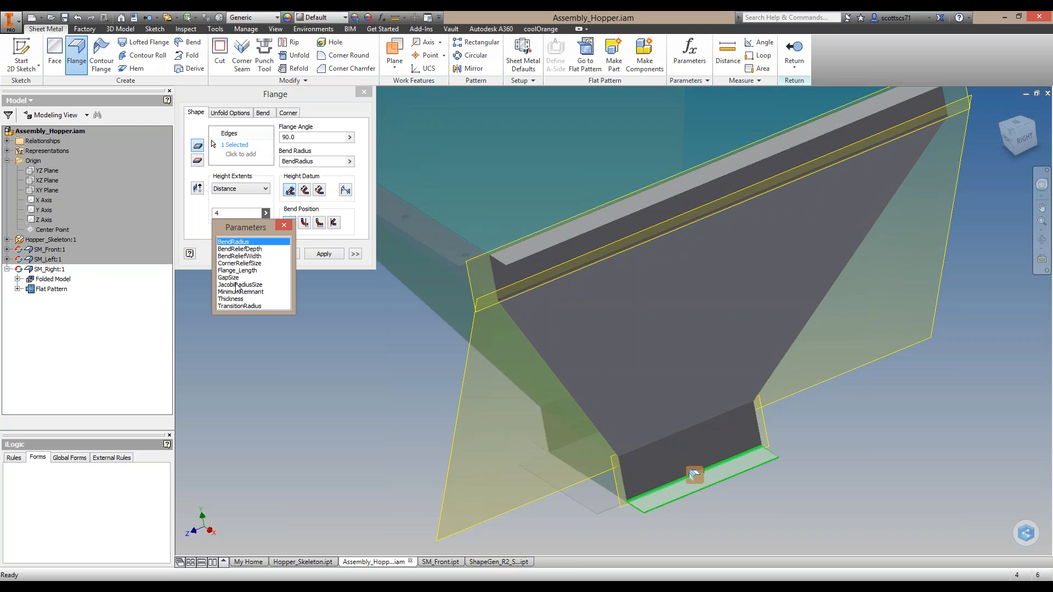
pyautogui.click(237, 271)
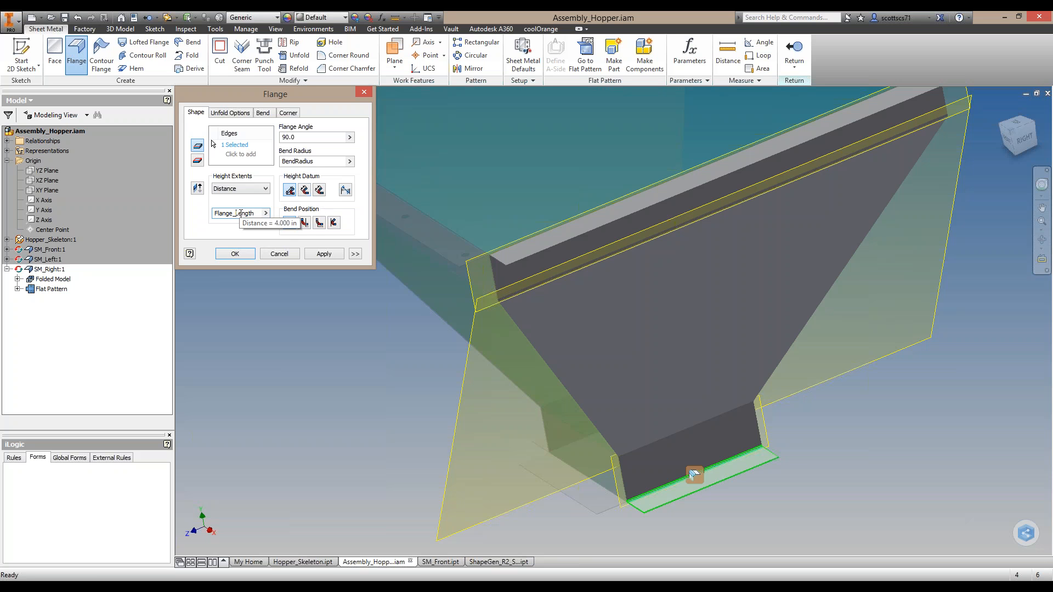
pyautogui.click(235, 254)
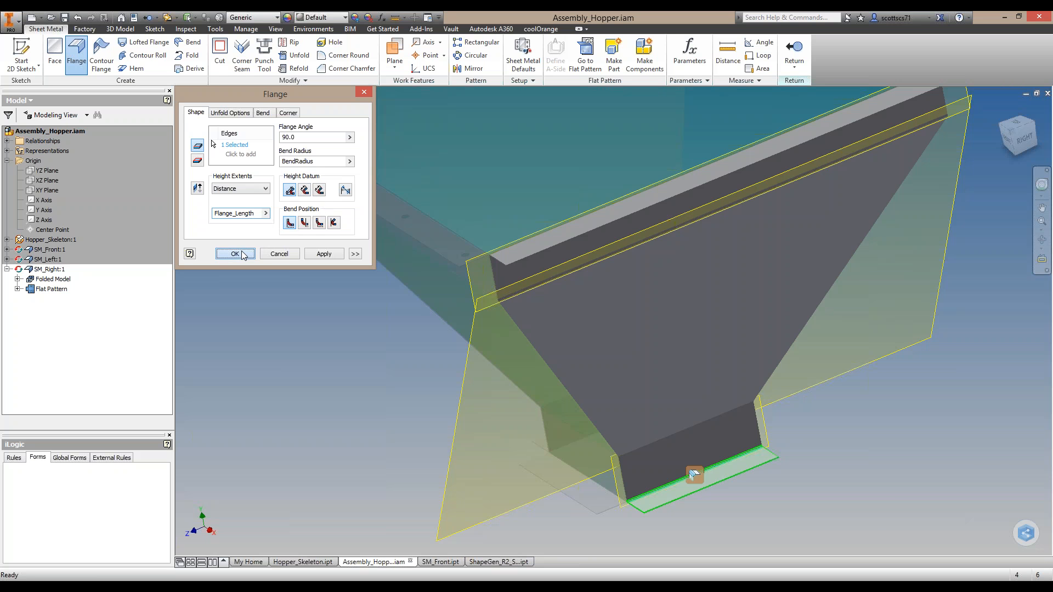
pyautogui.keyDown('shift'); pyautogui.moveTo(602, 360); pyautogui.dragTo(625, 360, button='middle'); pyautogui.keyUp('shift')
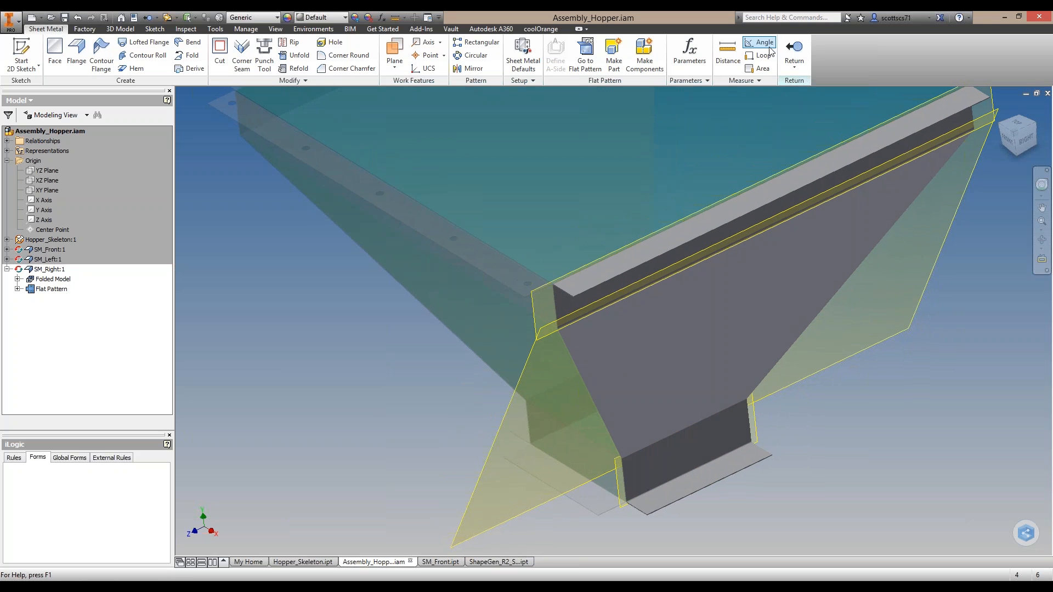
pyautogui.click(795, 51)
pyautogui.scroll(3, 486, 312)
pyautogui.keyDown('shift'); pyautogui.moveTo(426, 306); pyautogui.dragTo(483, 189, button='middle'); pyautogui.keyUp('shift')
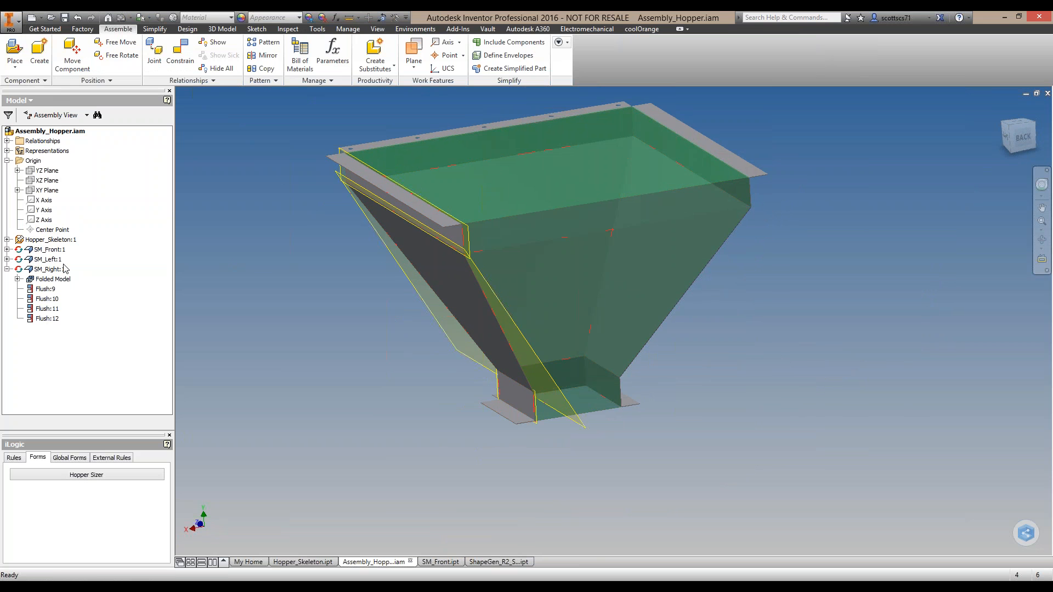
# Edit SM_Right in place, hide Work Plane1, Work Plane2 and Work Plane3, and return to the assembly
pyautogui.doubleClick(44, 270)
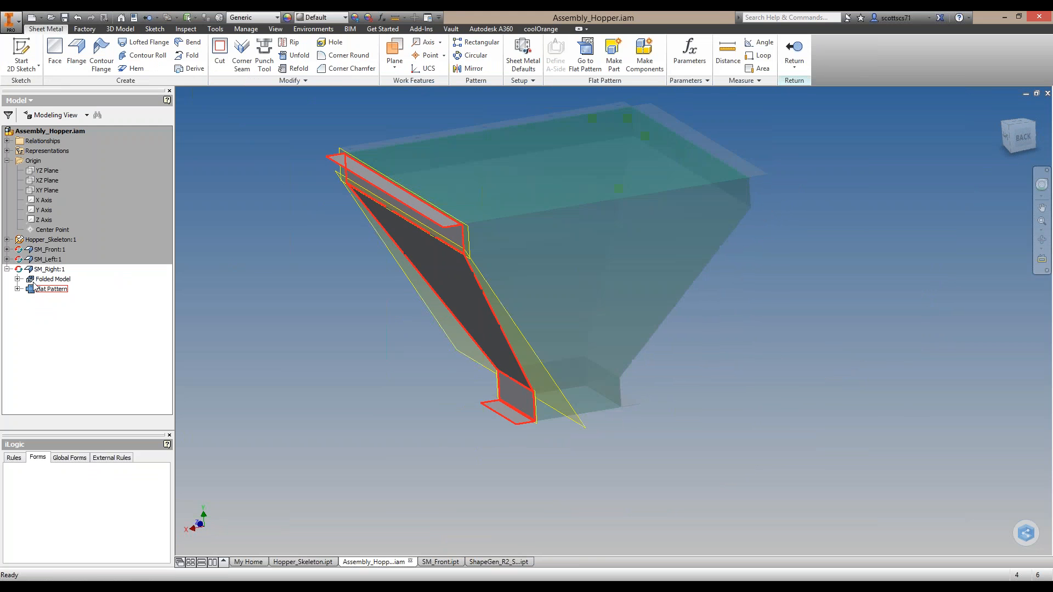
pyautogui.click(17, 279)
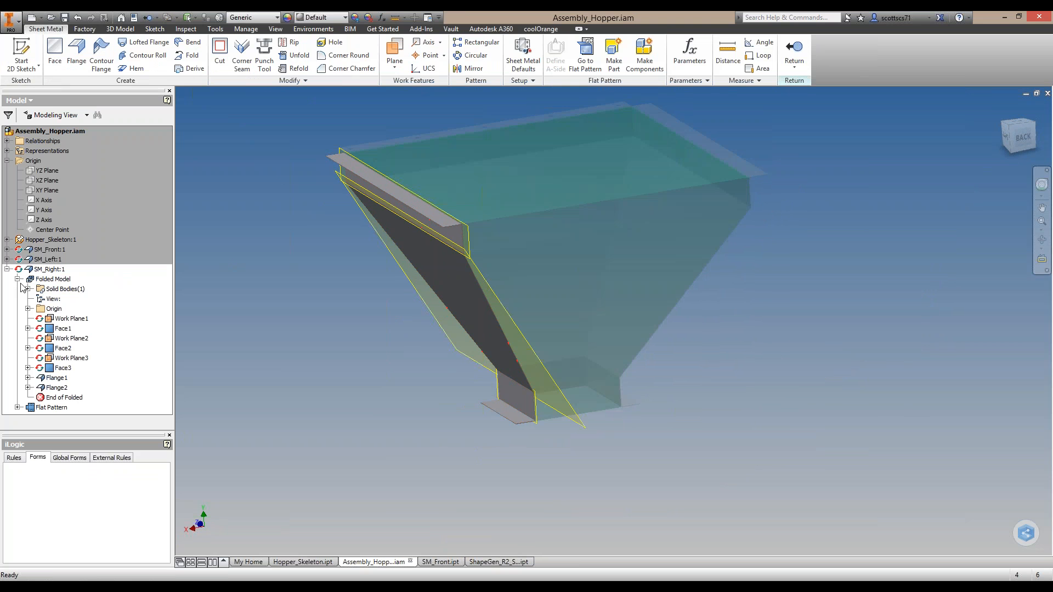
pyautogui.click(62, 320)
pyautogui.keyDown('ctrl'); pyautogui.click(65, 338); pyautogui.keyUp('ctrl')
pyautogui.keyDown('ctrl'); pyautogui.click(65, 359); pyautogui.keyUp('ctrl')
pyautogui.rightClick(65, 358)
pyautogui.click(117, 407)
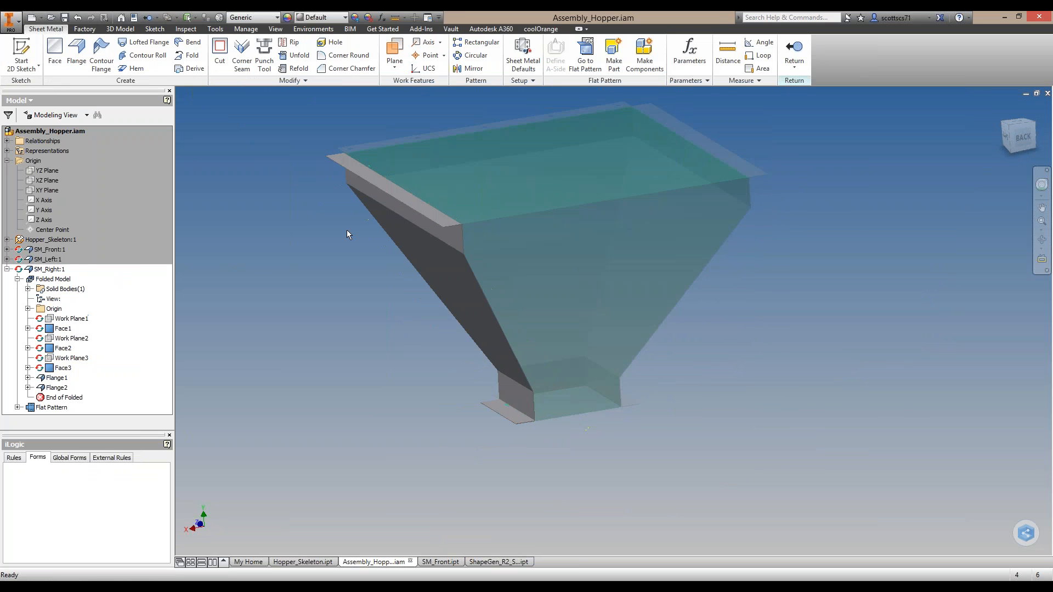
pyautogui.click(795, 50)
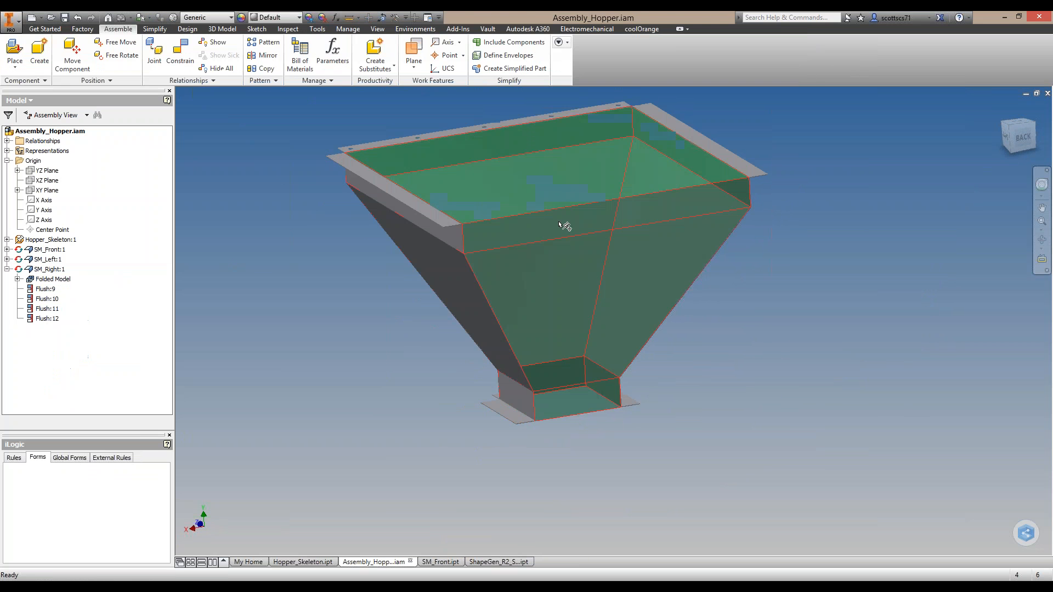
# Create the in-place component SM_Back from the Sheet Metal.ipt template, placed on the assembly's XY Plane
pyautogui.keyDown('shift'); pyautogui.moveTo(518, 262); pyautogui.dragTo(538, 269, button='middle'); pyautogui.keyUp('shift')
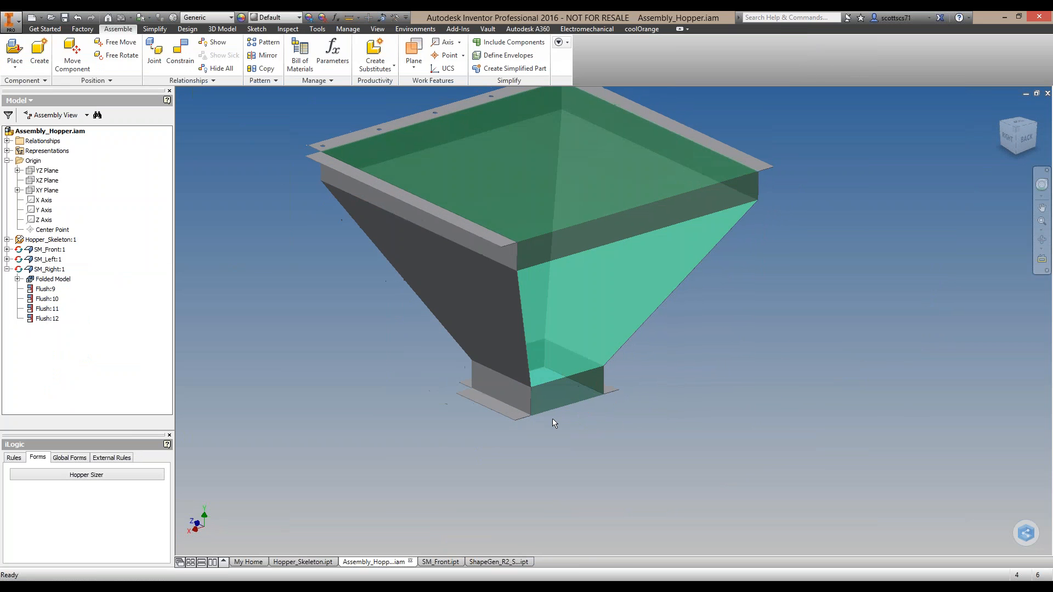
pyautogui.keyDown('shift'); pyautogui.moveTo(545, 413); pyautogui.dragTo(554, 384, button='middle'); pyautogui.keyUp('shift')
pyautogui.click(40, 50)
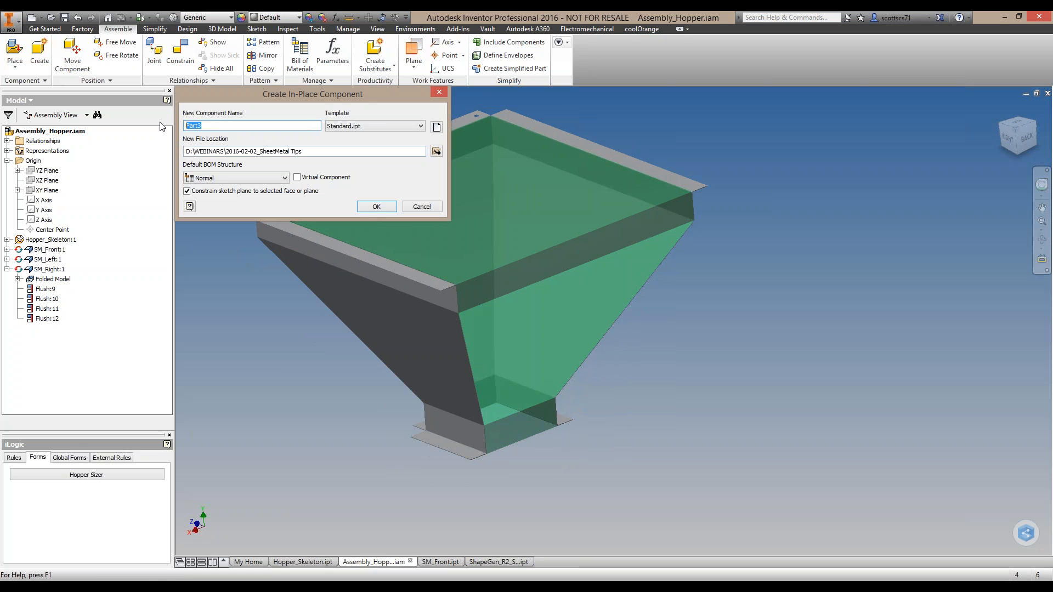
pyautogui.write('SM_Back')
pyautogui.click(350, 128)
pyautogui.click(349, 142)
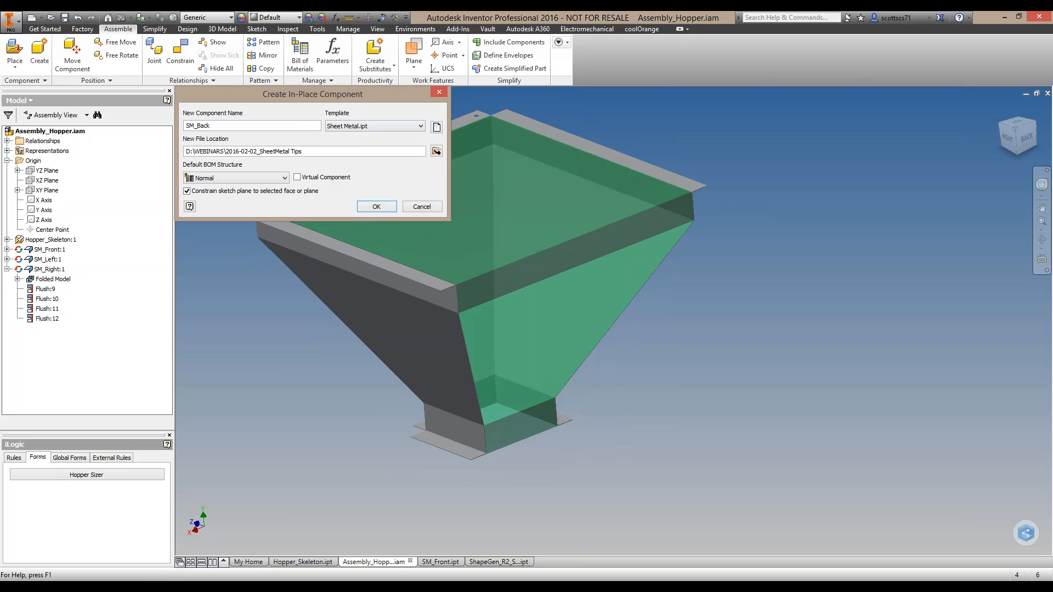
pyautogui.click(380, 209)
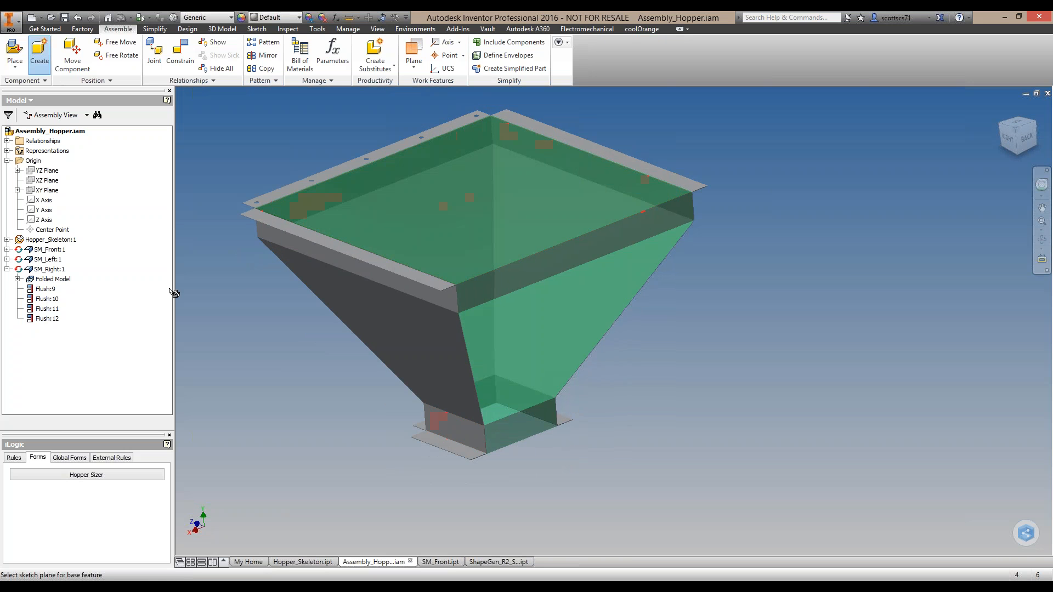
pyautogui.click(46, 191)
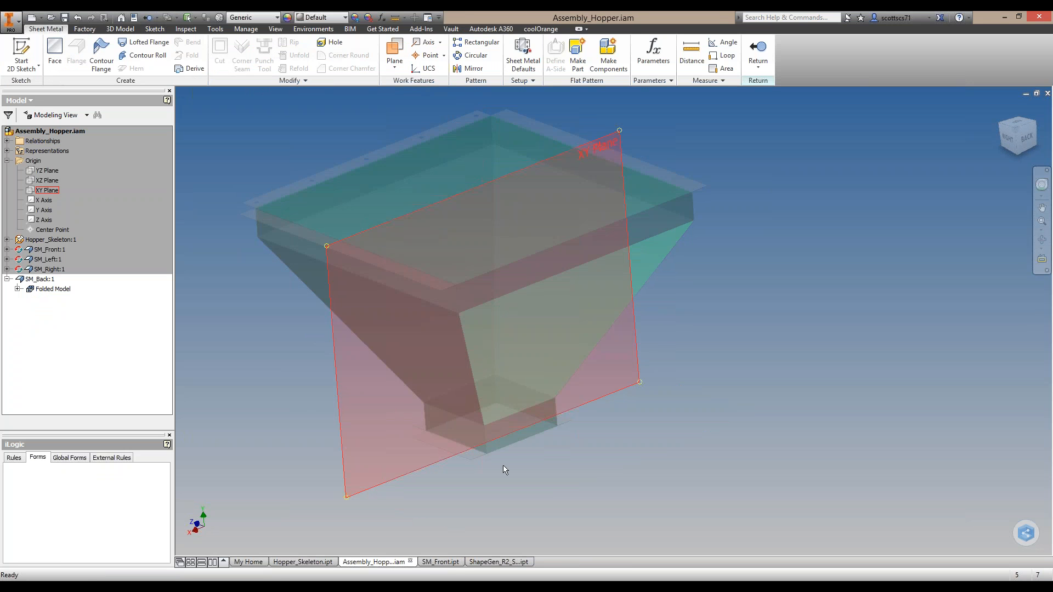
# Project the skeleton's lower rectangular back face into a new sketch on it and create a sheet metal Face from the profile
pyautogui.click(21, 52)
pyautogui.moveTo(258, 340)
pyautogui.keyDown('shift'); pyautogui.mouseDown(button='middle')
pyautogui.moveTo(455, 378)
pyautogui.moveTo(748, 459)
pyautogui.moveTo(623, 442)
pyautogui.moveTo(606, 456)
pyautogui.moveTo(593, 351)
pyautogui.moveTo(607, 376)
pyautogui.mouseUp(button='middle'); pyautogui.keyUp('shift')
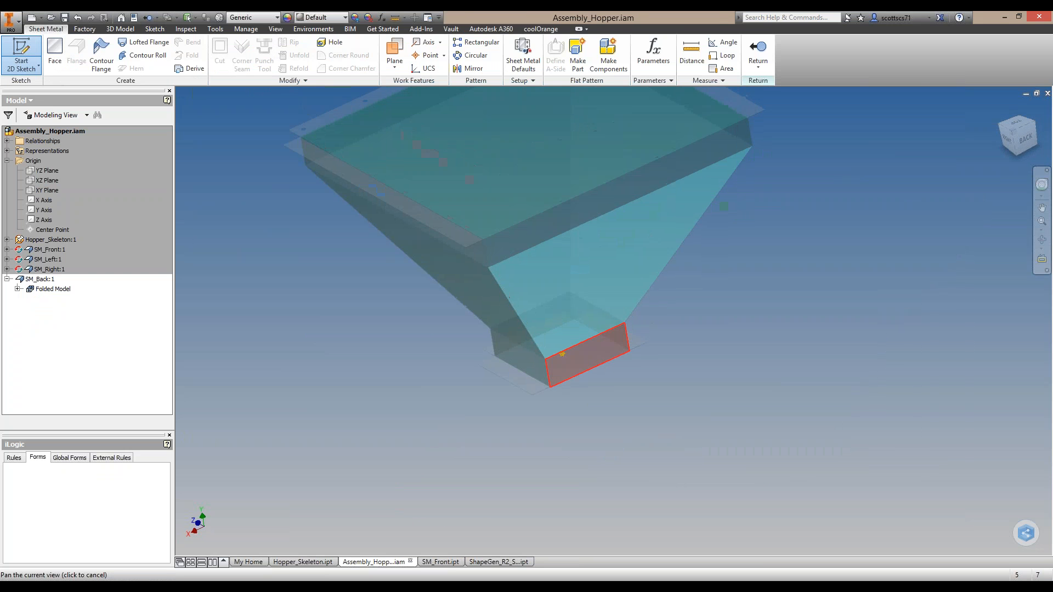
pyautogui.click(595, 361)
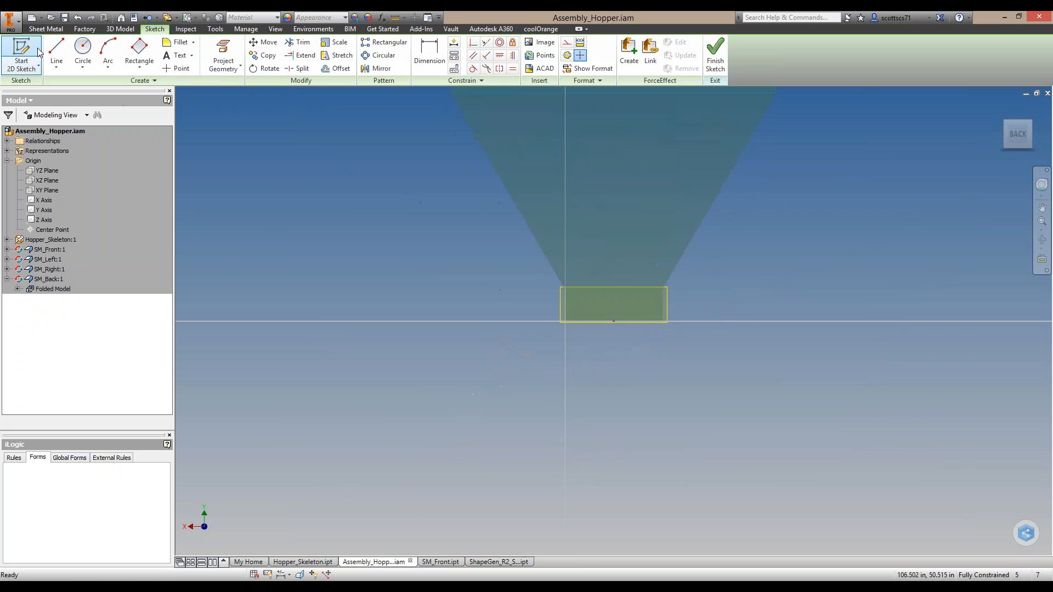
pyautogui.click(224, 51)
pyautogui.click(632, 312)
pyautogui.click(715, 56)
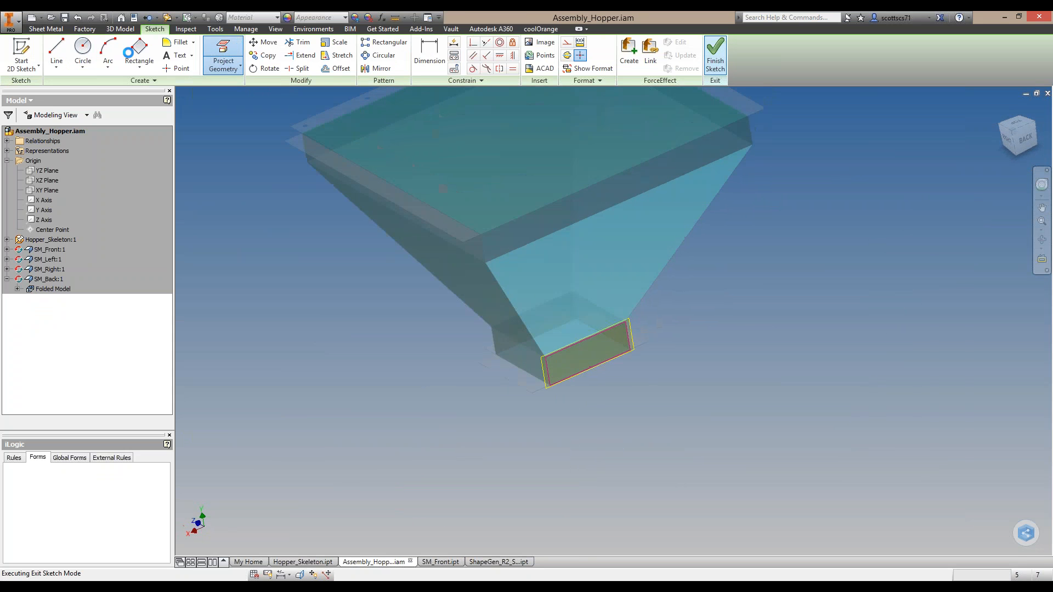
pyautogui.click(53, 57)
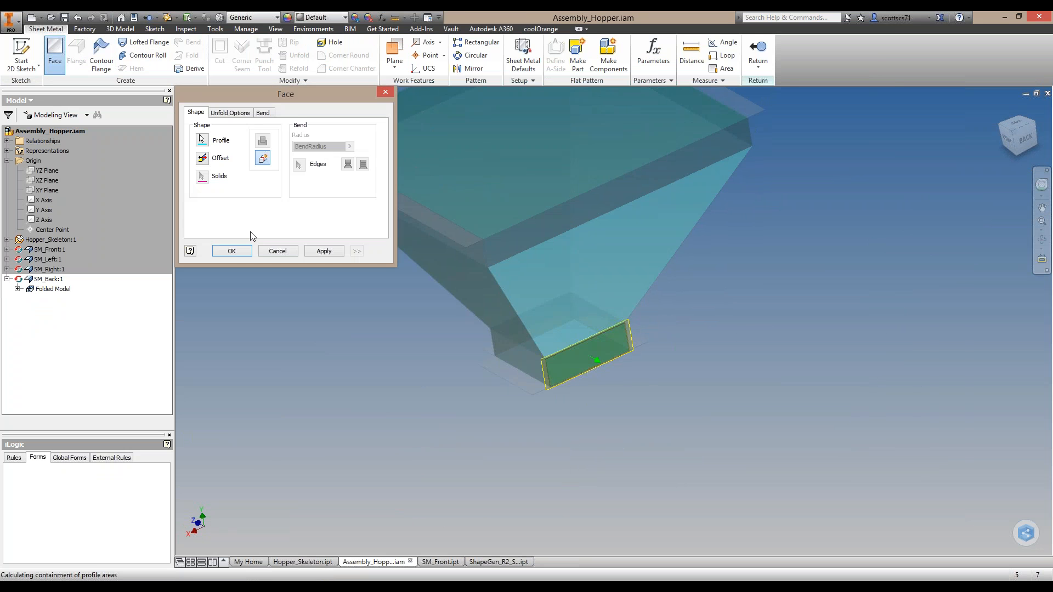
pyautogui.click(231, 252)
# Project the skeleton's sloped back wall into a new sketch and create a sheet metal Face joined to the lower one
pyautogui.press('s')
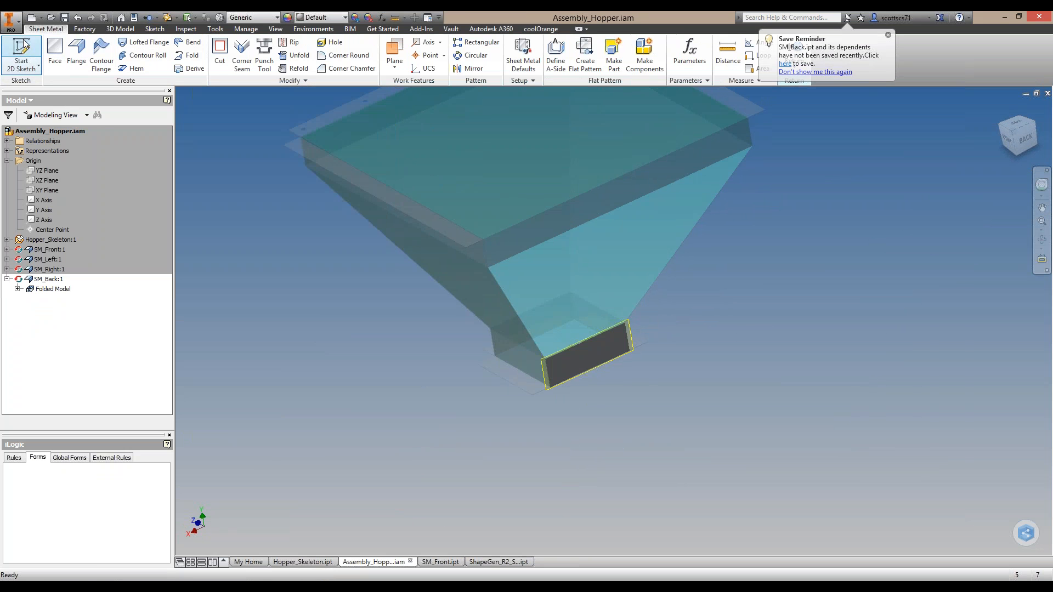
pyautogui.click(590, 282)
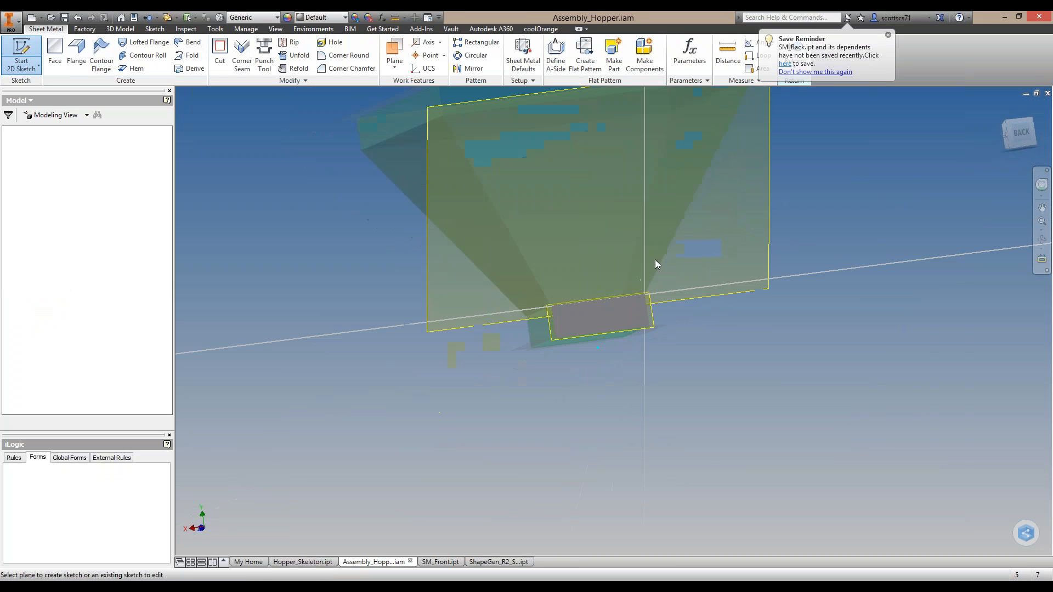
pyautogui.press('p')
pyautogui.click(567, 272)
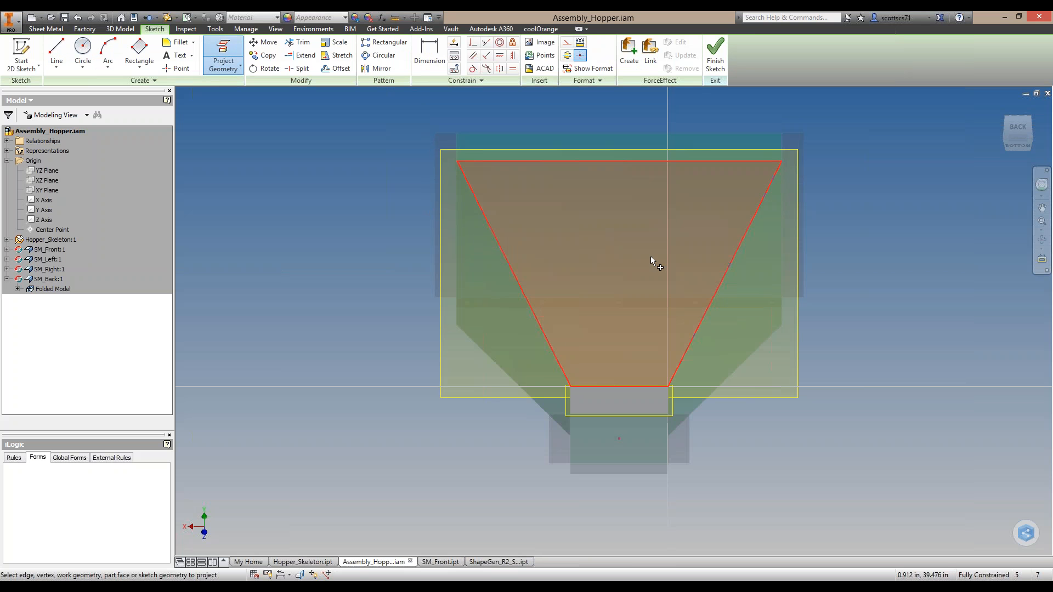
pyautogui.click(645, 134)
pyautogui.click(714, 55)
pyautogui.click(54, 55)
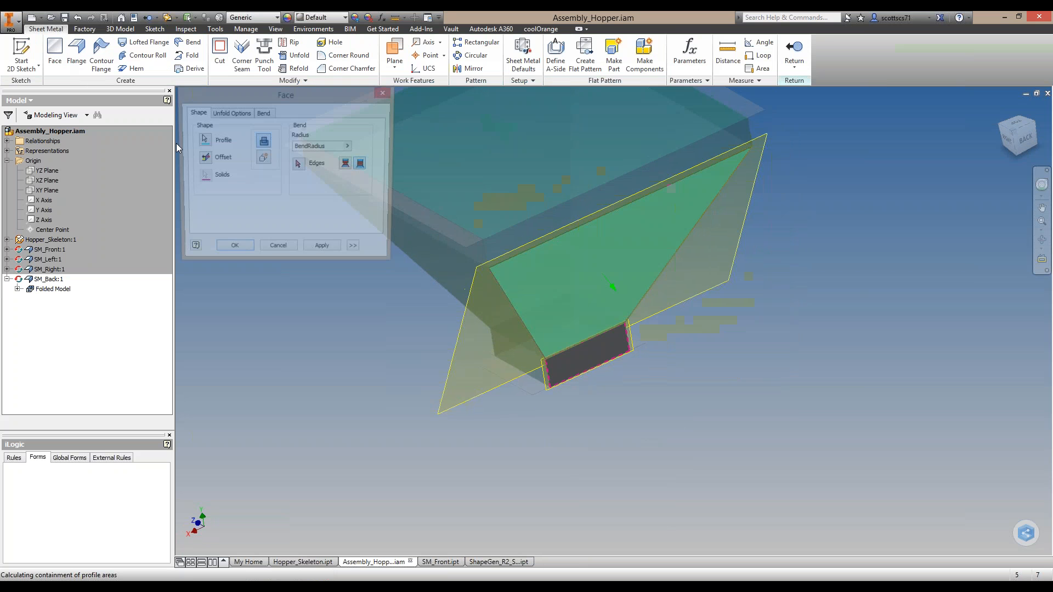
pyautogui.click(231, 251)
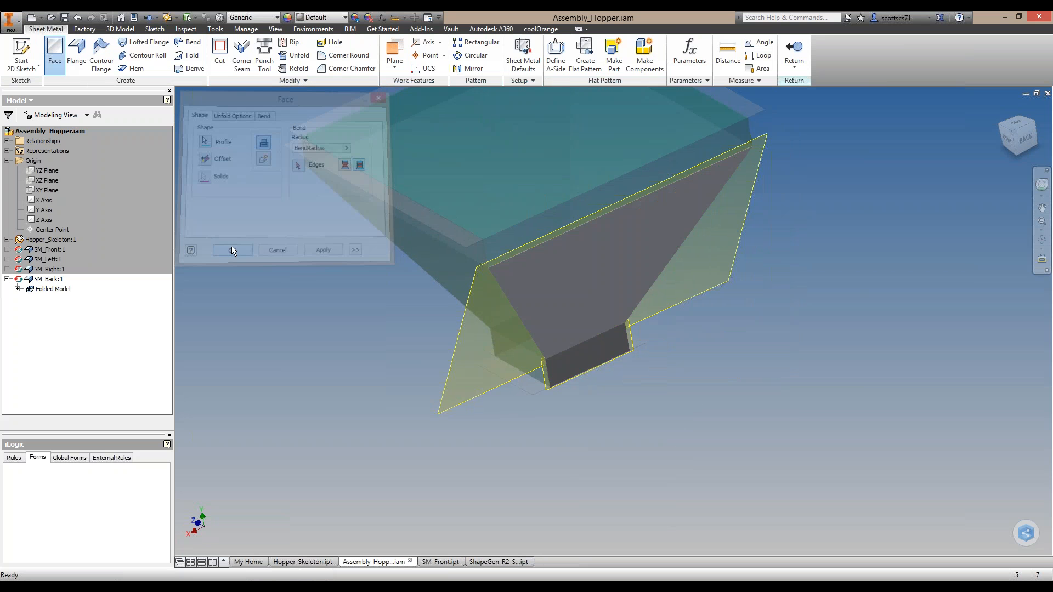
# Project the skeleton's upper rectangular back face into a new sketch and create a sheet metal Face above the sloped wall
pyautogui.click(19, 48)
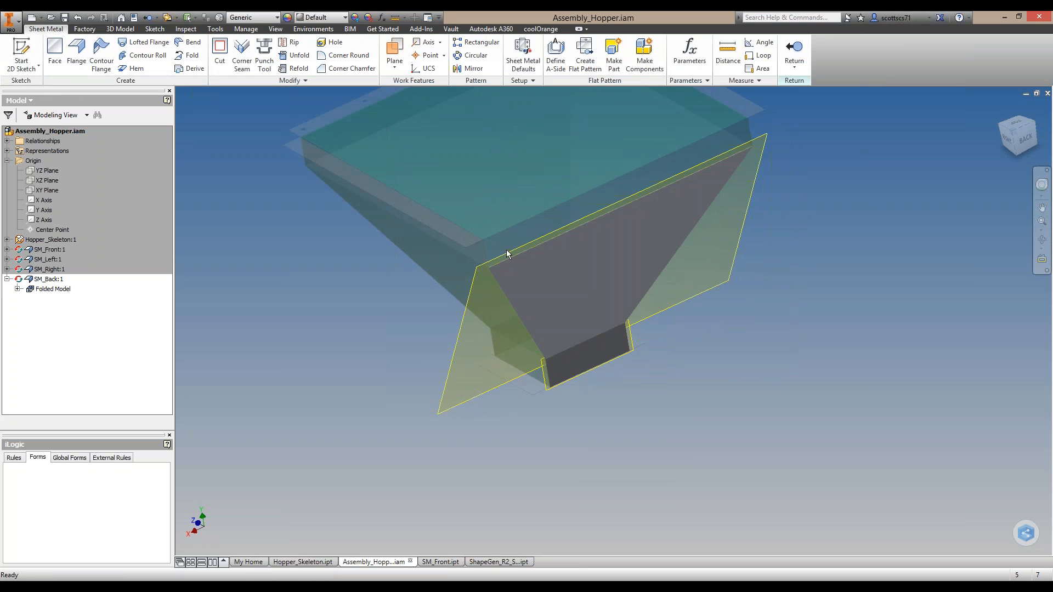
pyautogui.click(21, 53)
pyautogui.click(556, 231)
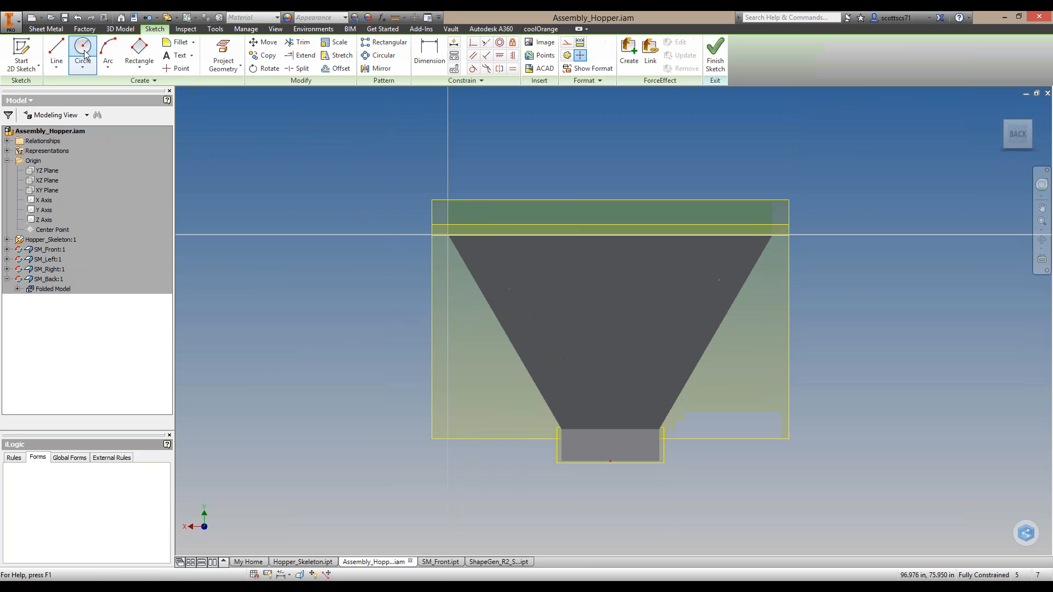
pyautogui.press('p')
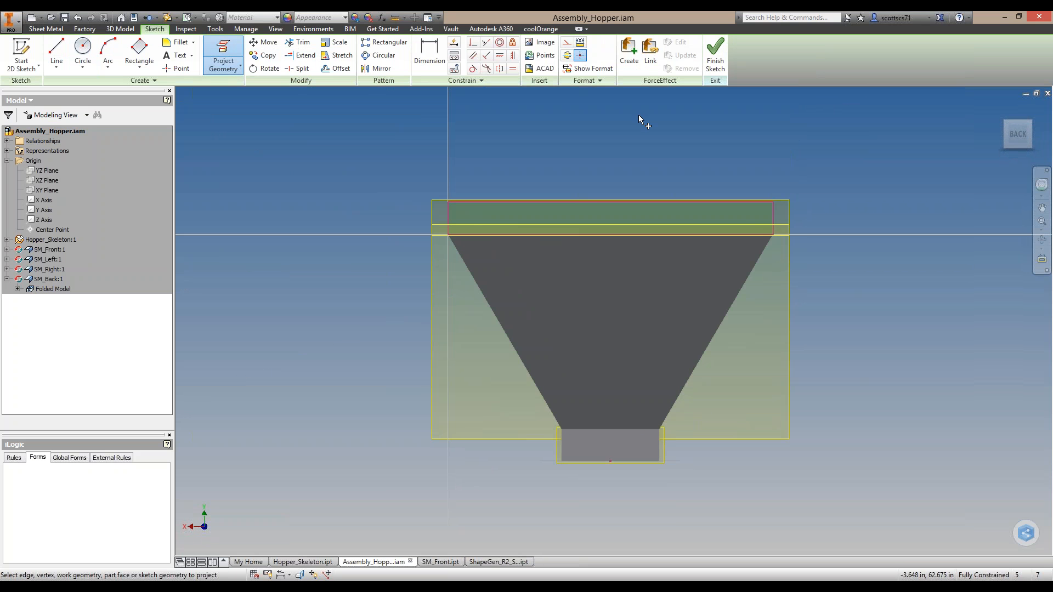
pyautogui.click(715, 55)
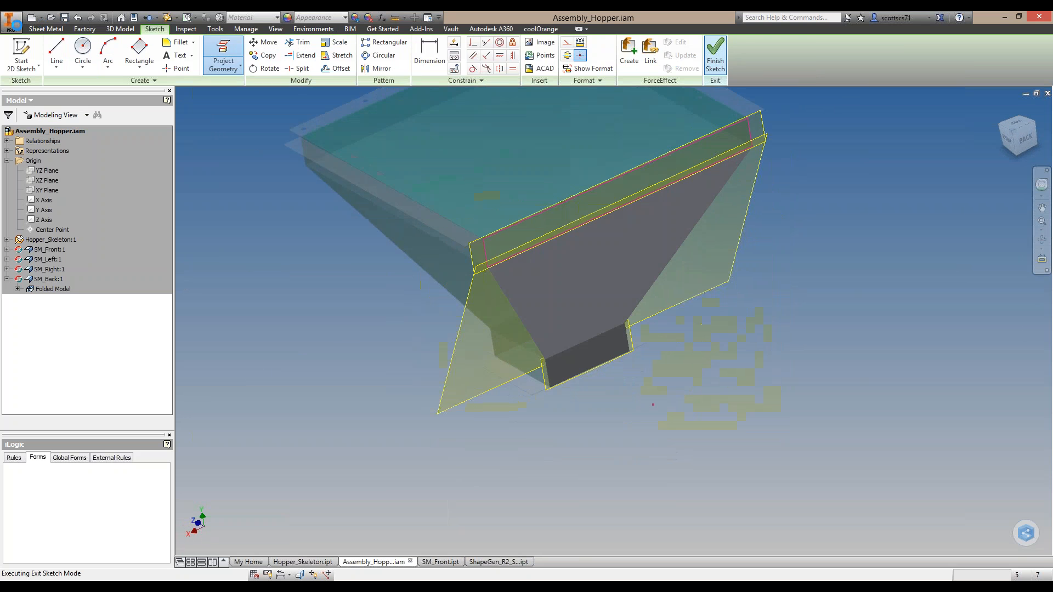
pyautogui.click(232, 251)
# Add 90-degree flanges along the top and bottom edges of SM_Back with distance Flange_Length=4 and return to the assembly
pyautogui.click(77, 54)
pyautogui.click(538, 215)
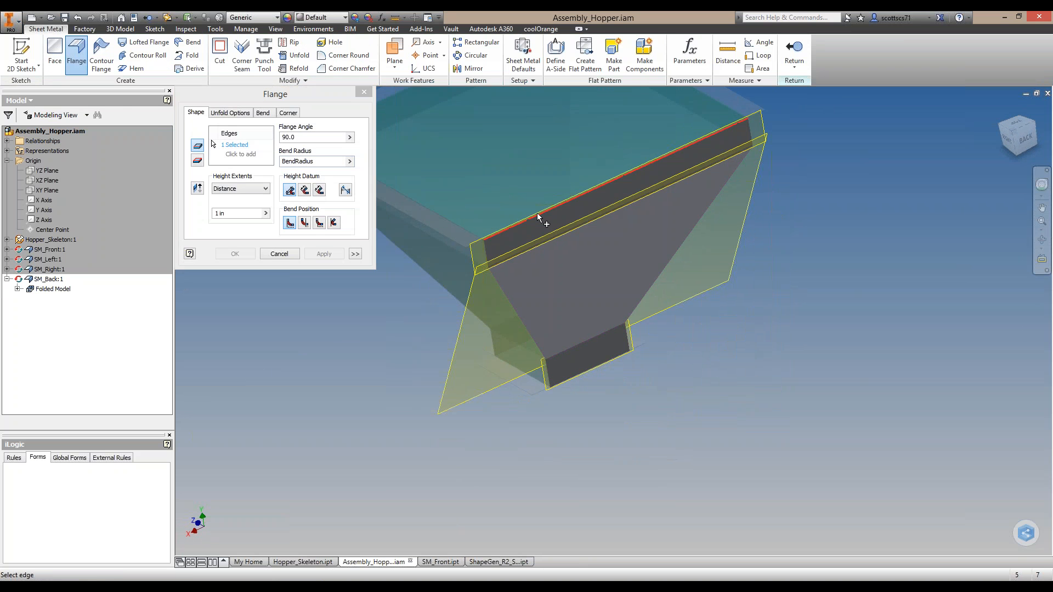
pyautogui.click(597, 364)
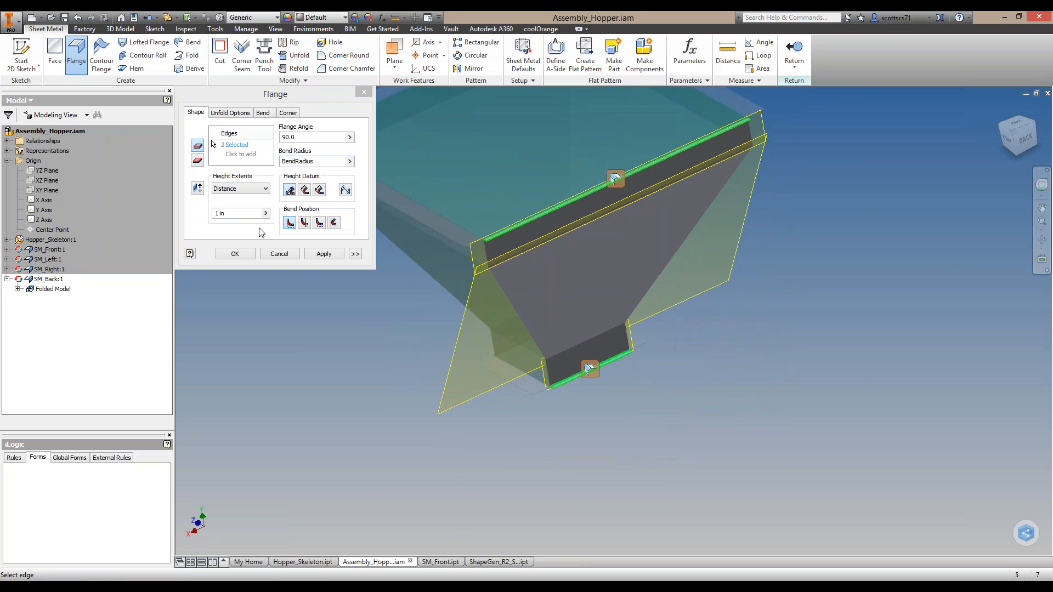
pyautogui.click(237, 213)
pyautogui.write('Flange_Length')
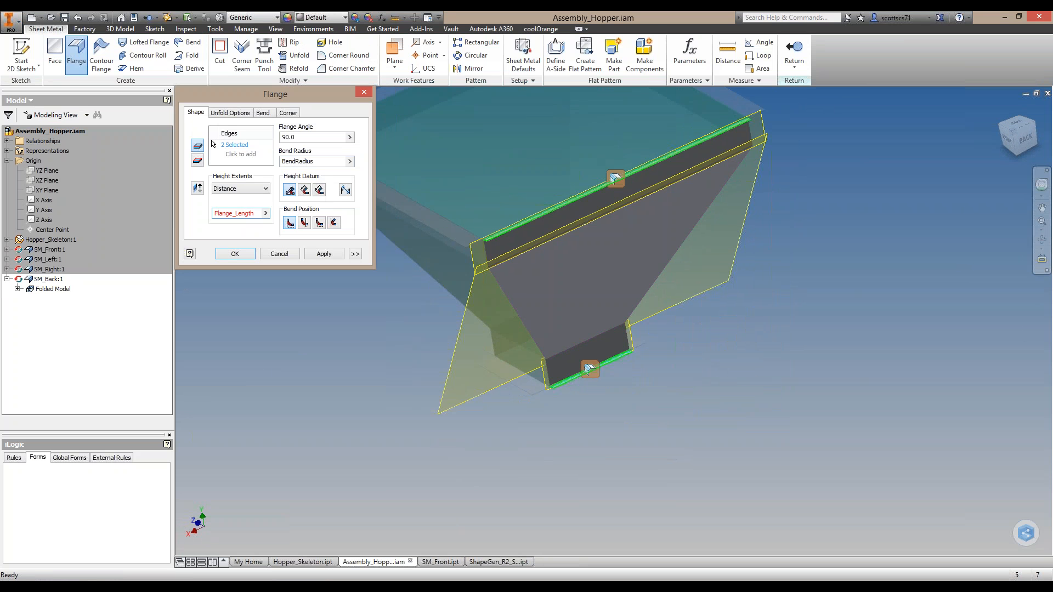
pyautogui.write('=4')
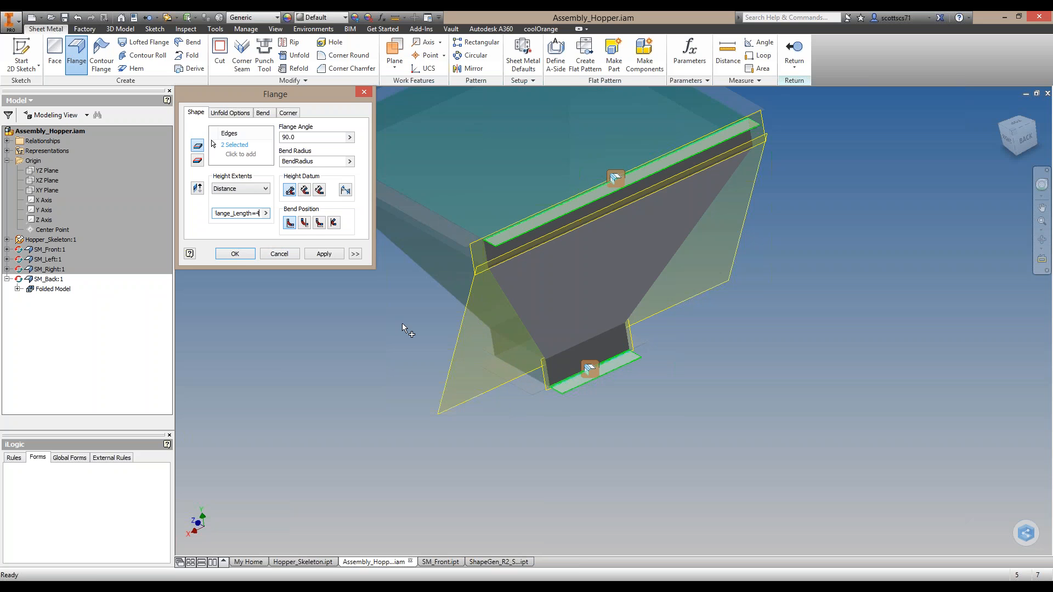
pyautogui.click(235, 254)
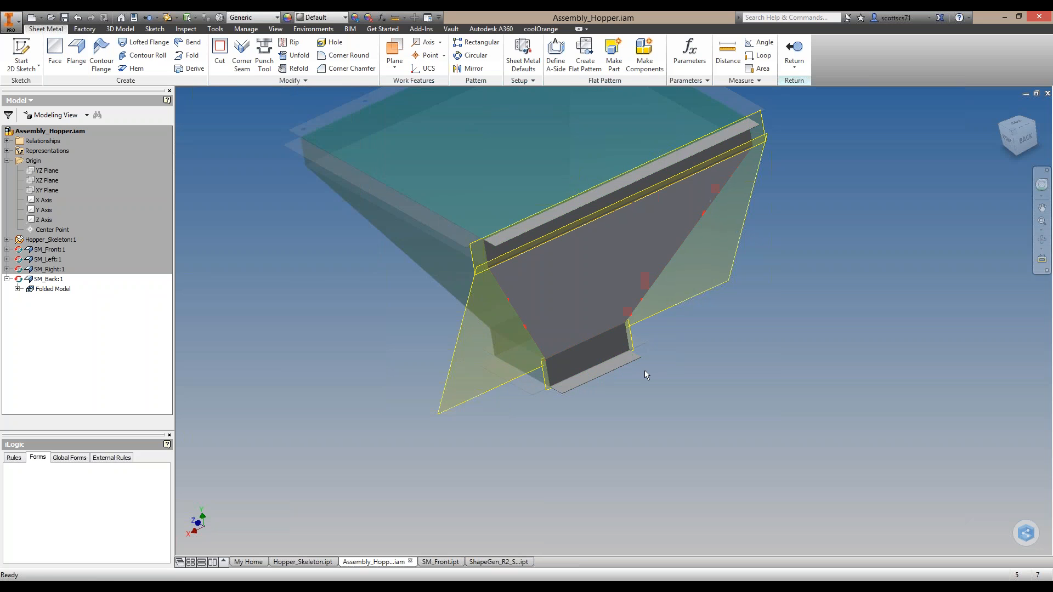
pyautogui.click(795, 50)
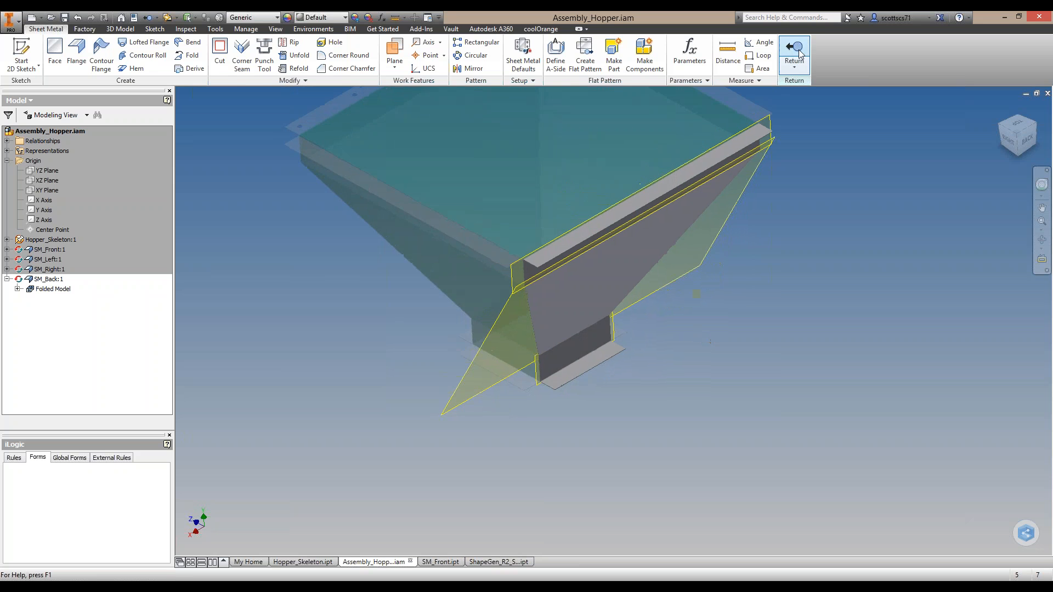
# Hide the three work planes in SM_Back's folded model and return to the assembly
pyautogui.keyDown('shift'); pyautogui.moveTo(667, 170); pyautogui.dragTo(563, 248, button='middle'); pyautogui.keyUp('shift')
pyautogui.doubleClick(48, 279)
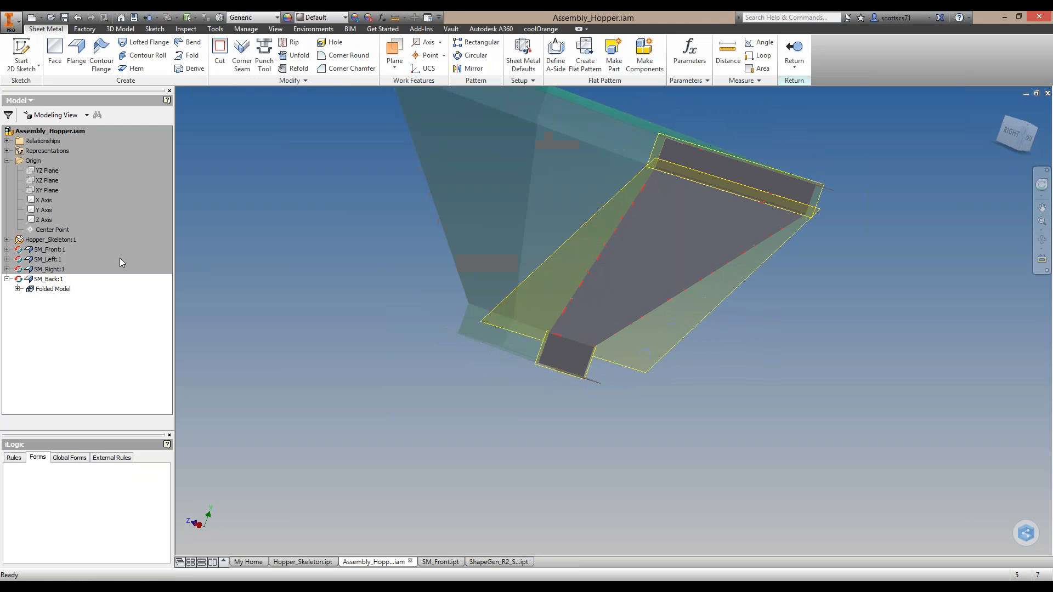
pyautogui.click(18, 289)
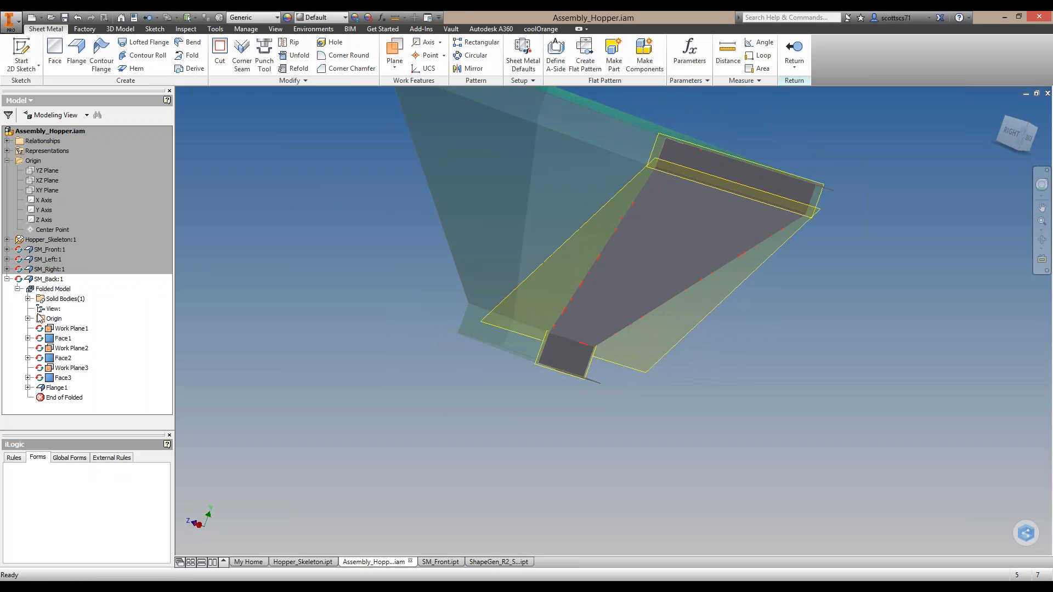
pyautogui.click(65, 329)
pyautogui.keyDown('ctrl'); pyautogui.click(72, 348); pyautogui.keyUp('ctrl')
pyautogui.keyDown('ctrl'); pyautogui.click(70, 368); pyautogui.keyUp('ctrl')
pyautogui.rightClick(60, 367)
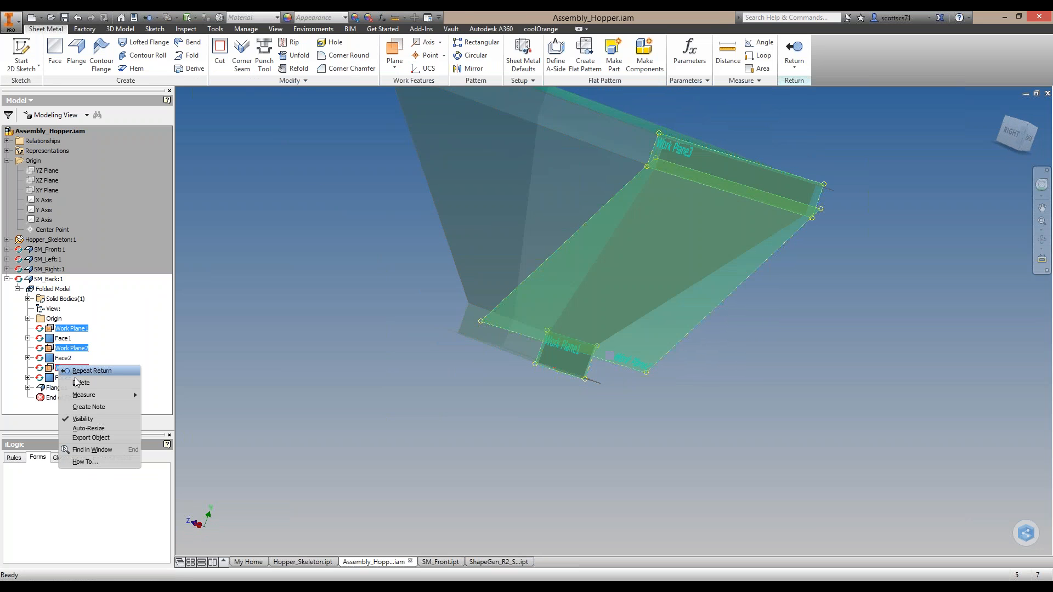
pyautogui.click(83, 420)
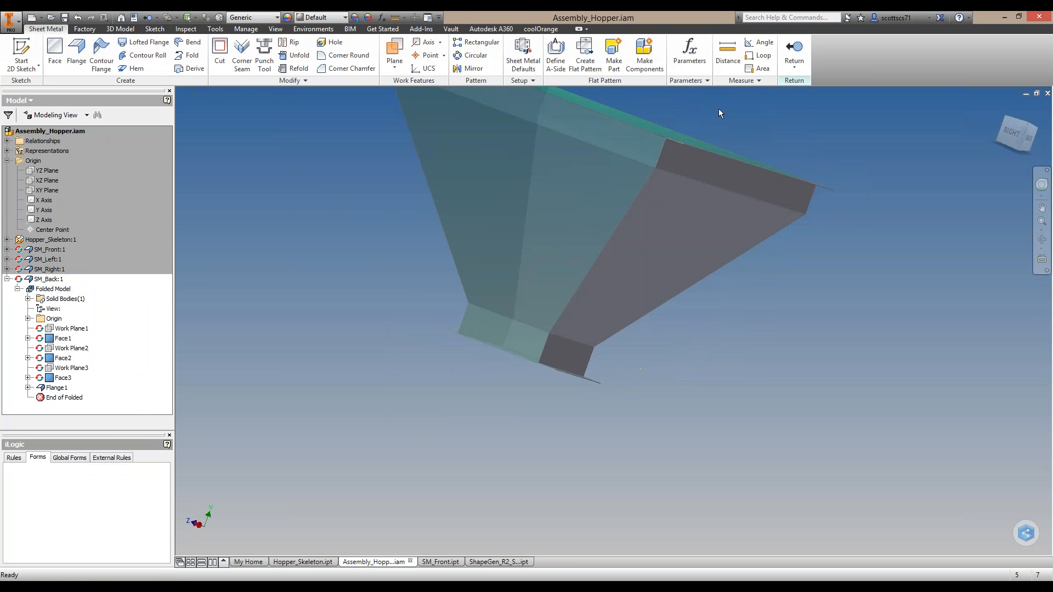
pyautogui.click(795, 55)
# Examine the hopper assembly's panels, flanges and interior from several angles and at different distances
pyautogui.keyDown('shift'); pyautogui.moveTo(551, 202); pyautogui.dragTo(620, 254, button='middle'); pyautogui.keyUp('shift')
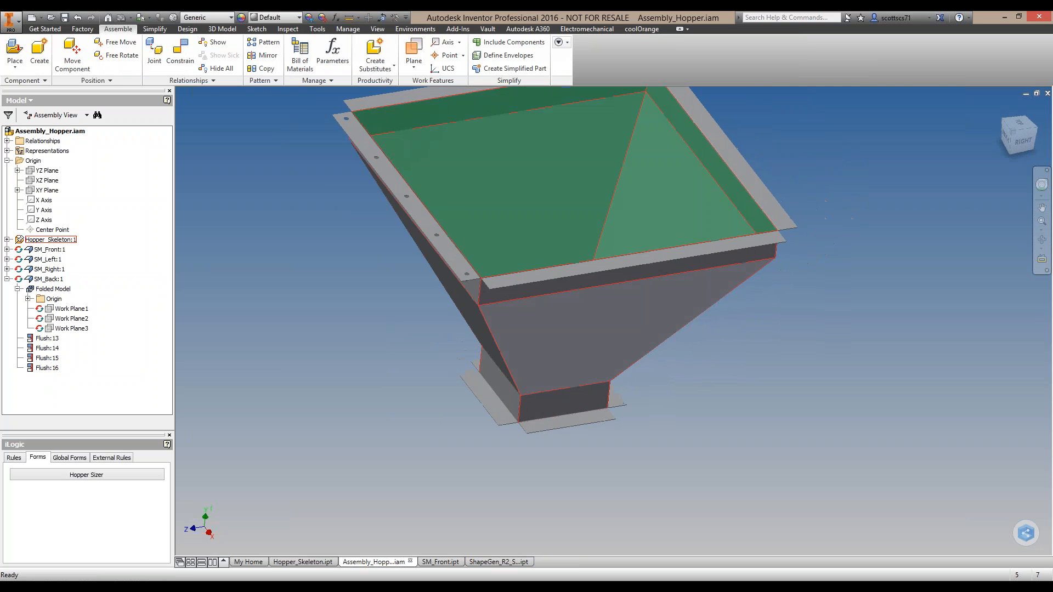
pyautogui.scroll(-5, 482, 294)
pyautogui.scroll(-5, 467, 285)
pyautogui.moveTo(468, 283); pyautogui.dragTo(557, 192, button='middle')
pyautogui.moveTo(553, 327); pyautogui.dragTo(570, 93, button='middle')
pyautogui.keyDown('shift'); pyautogui.moveTo(516, 262); pyautogui.dragTo(504, 308, button='middle'); pyautogui.keyUp('shift')
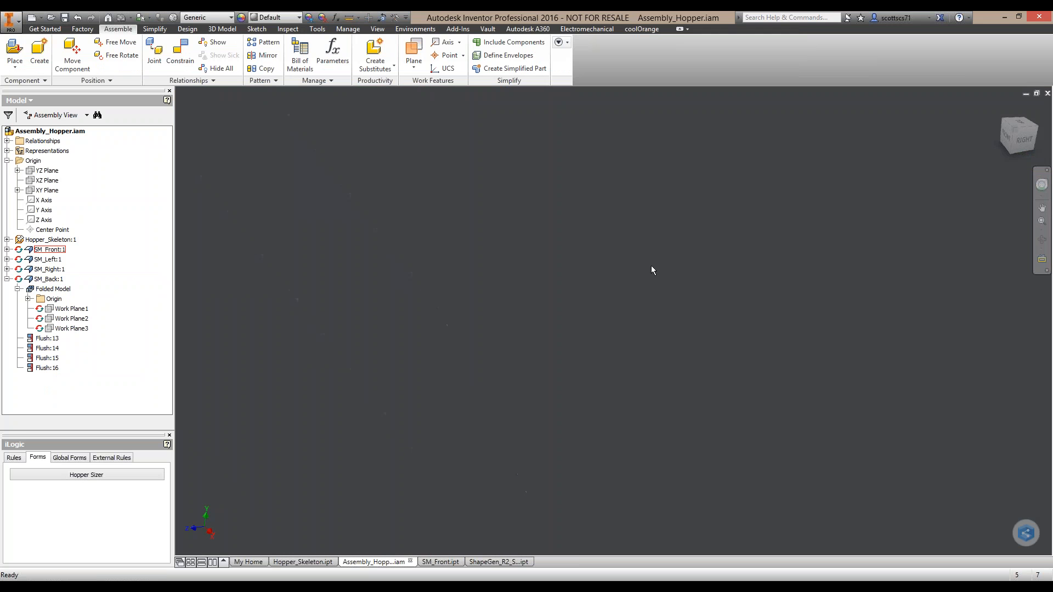
pyautogui.scroll(3, 703, 272)
pyautogui.scroll(3, 705, 279)
pyautogui.moveTo(704, 278); pyautogui.dragTo(565, 93, button='middle')
pyautogui.moveTo(671, 367); pyautogui.dragTo(611, 89, button='middle')
pyautogui.scroll(-4, 664, 367)
pyautogui.moveTo(657, 354); pyautogui.dragTo(632, 323, button='middle')
pyautogui.scroll(5, 636, 270)
pyautogui.keyDown('shift'); pyautogui.moveTo(636, 269); pyautogui.dragTo(651, 359, button='middle'); pyautogui.keyUp('shift')
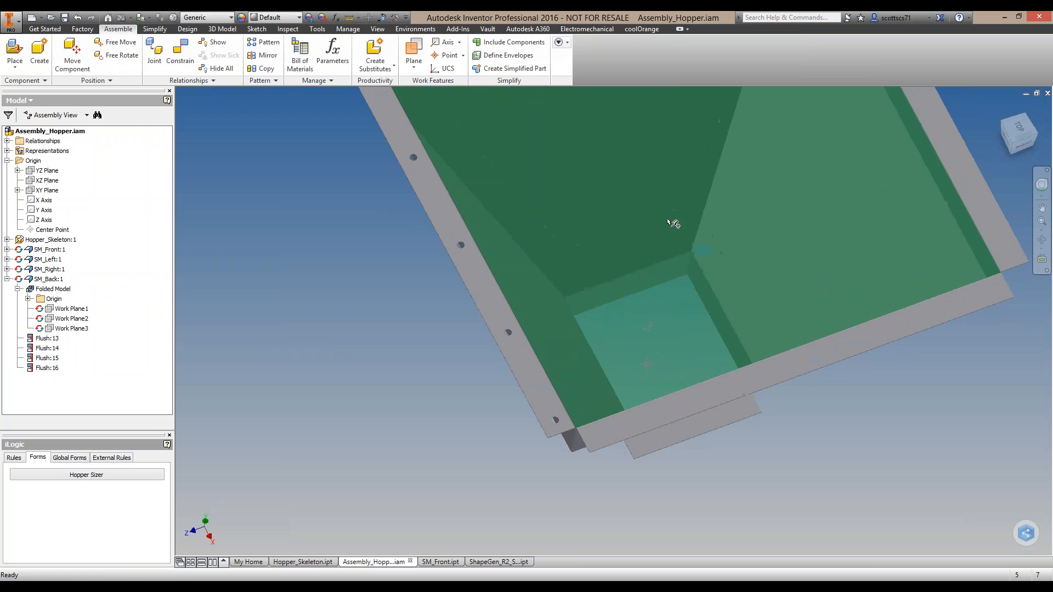
pyautogui.moveTo(670, 225); pyautogui.dragTo(595, 244, button='middle')
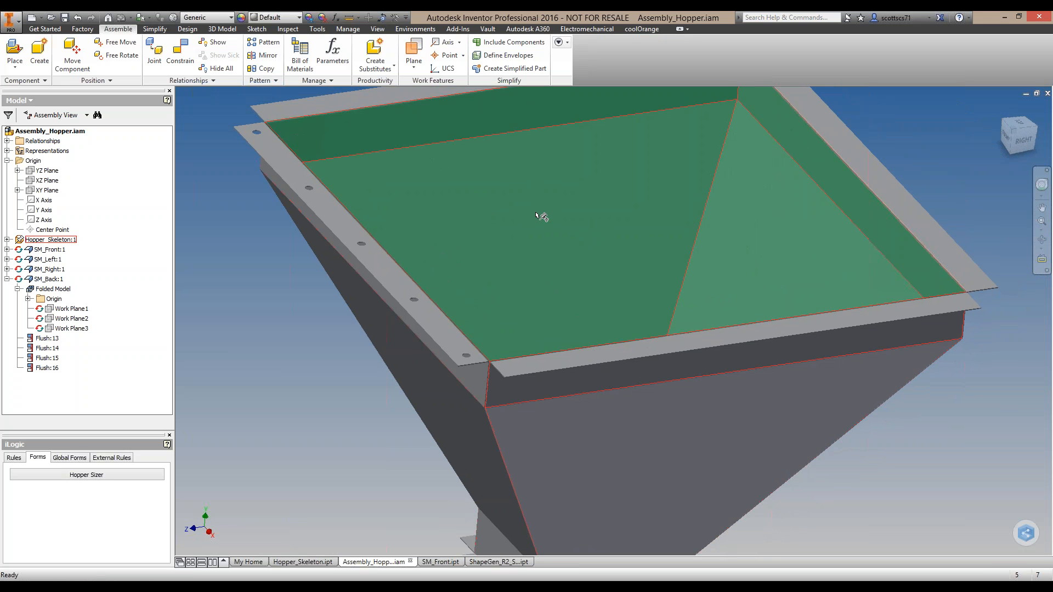
pyautogui.moveTo(537, 215)
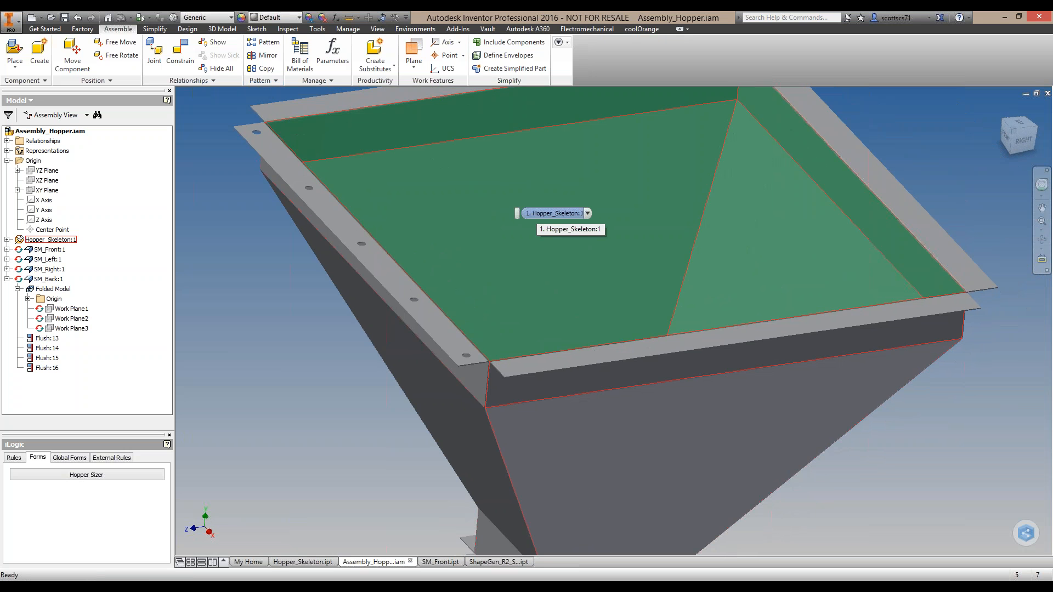
pyautogui.scroll(-1, 539, 215)
pyautogui.moveTo(545, 234); pyautogui.dragTo(524, 210, button='middle')
pyautogui.scroll(3, 545, 275)
pyautogui.keyDown('shift'); pyautogui.moveTo(470, 256); pyautogui.dragTo(463, 220, button='middle'); pyautogui.keyUp('shift')
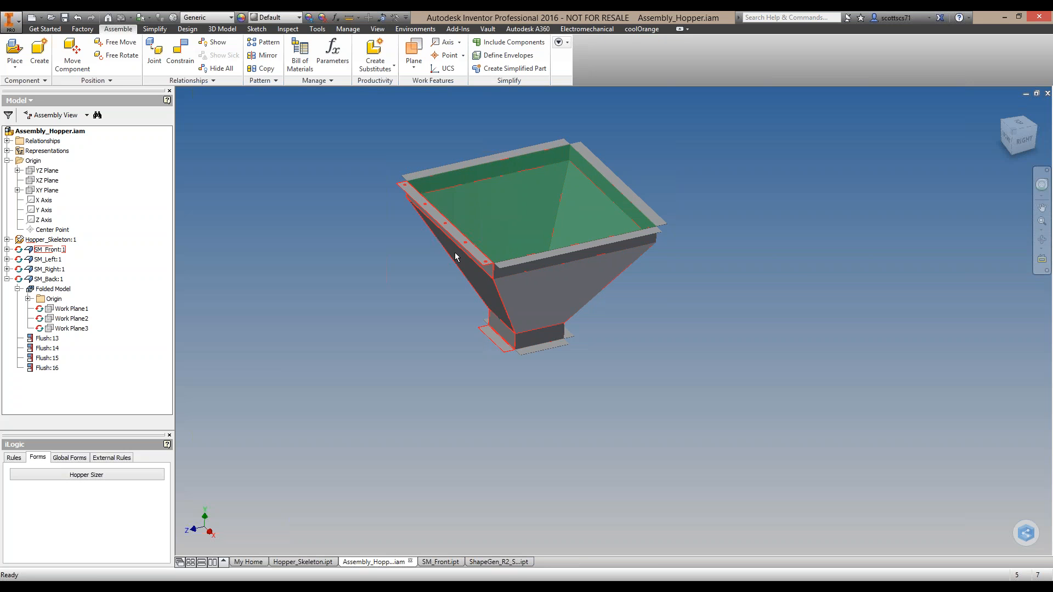
# Open the iLogic rule HopperSizing_Rule for editing
pyautogui.click(14, 457)
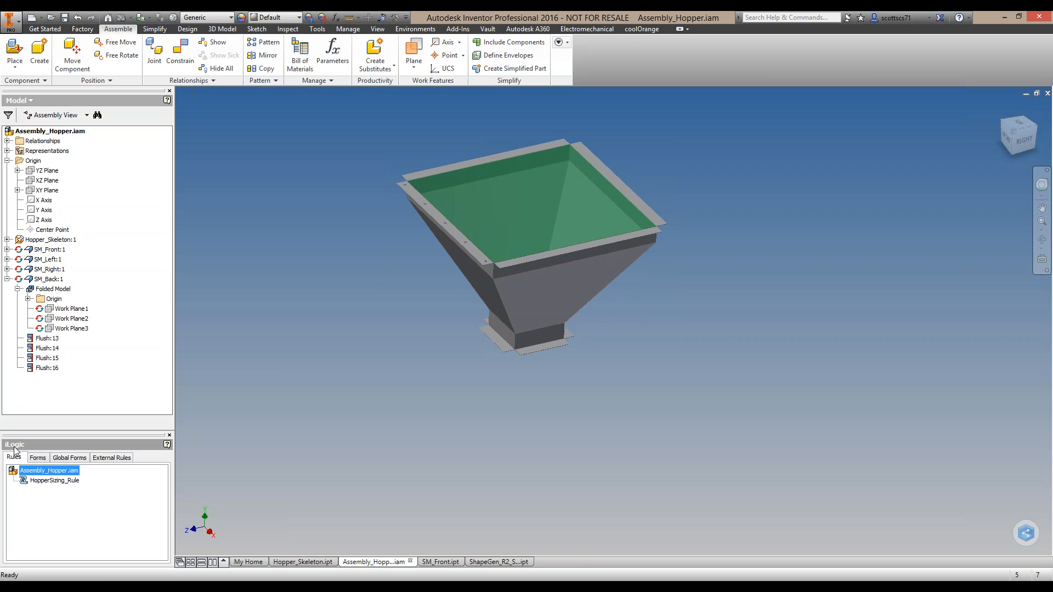
pyautogui.click(348, 30)
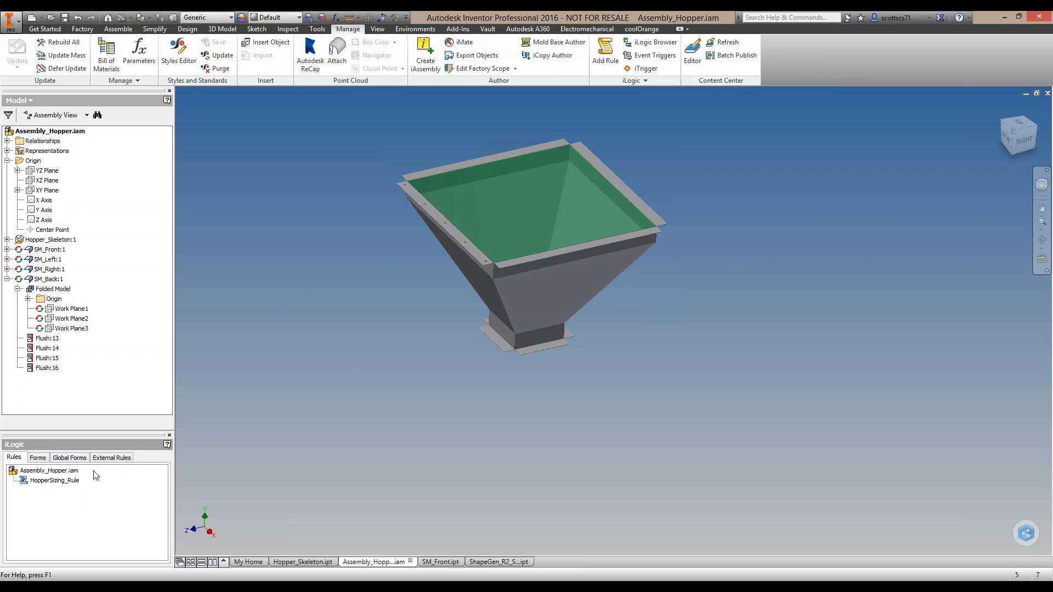
pyautogui.click(47, 482)
pyautogui.doubleClick(47, 482)
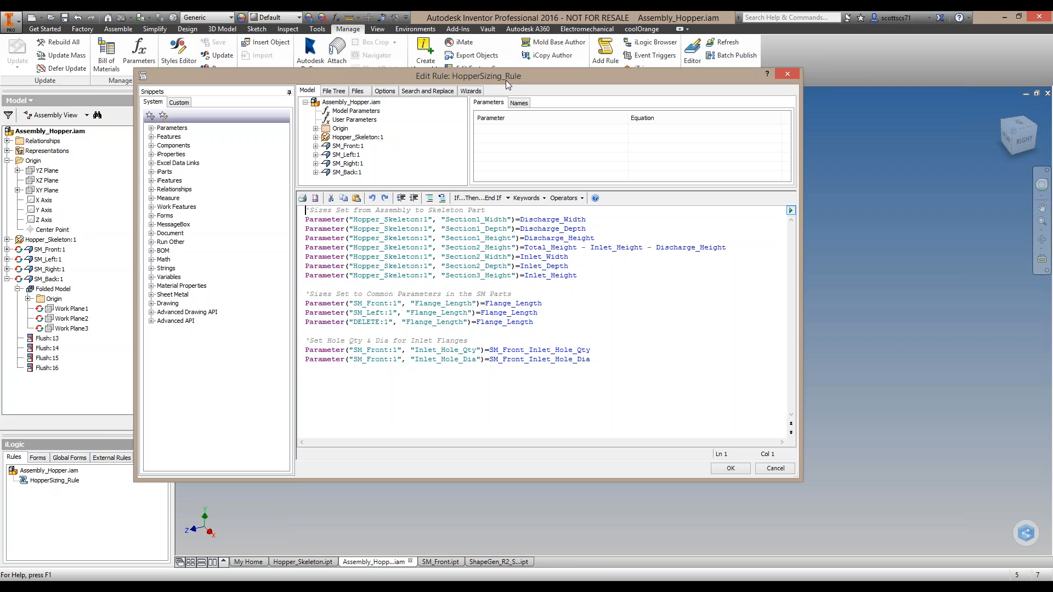
pyautogui.moveTo(506, 80); pyautogui.dragTo(552, 104)
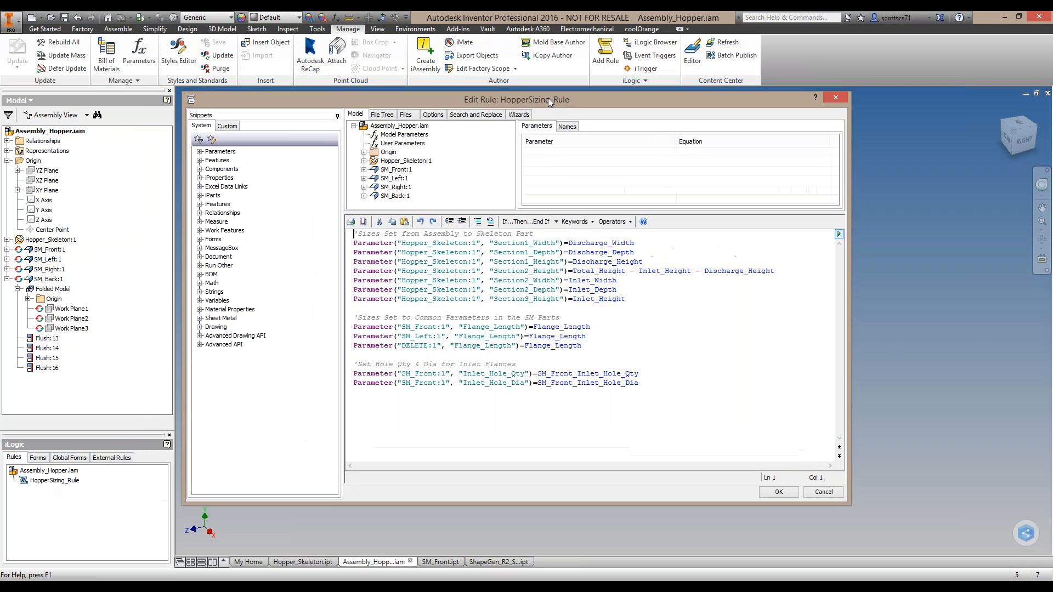
# Review the rule's assignments of assembly sizes to the skeleton and of Flange_Length to the sheet metal parts
pyautogui.moveTo(362, 232); pyautogui.dragTo(439, 233)
pyautogui.click(528, 233)
pyautogui.moveTo(400, 314); pyautogui.dragTo(508, 314)
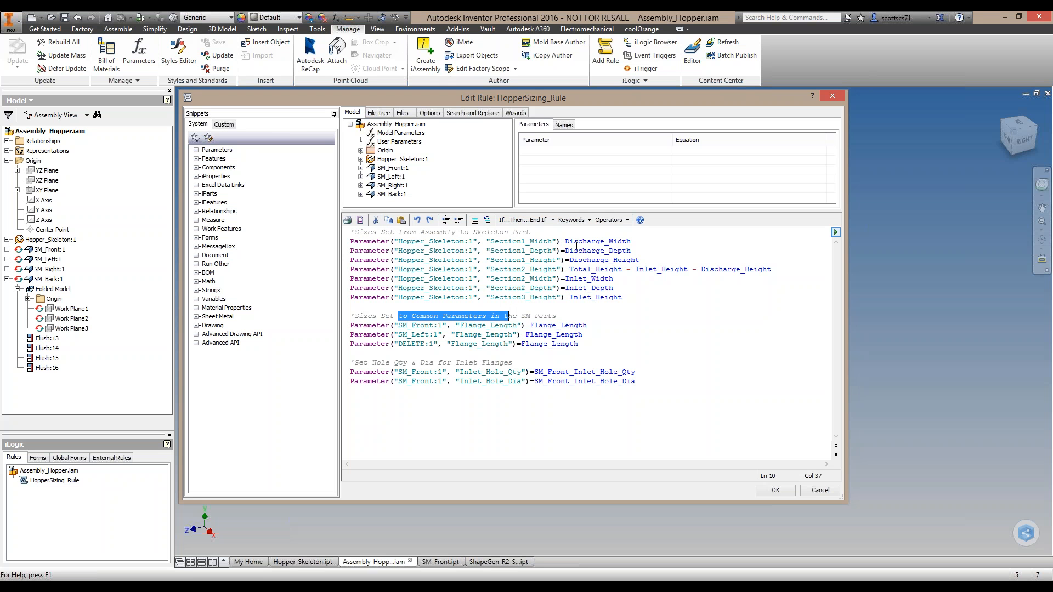
pyautogui.moveTo(574, 242); pyautogui.dragTo(632, 251)
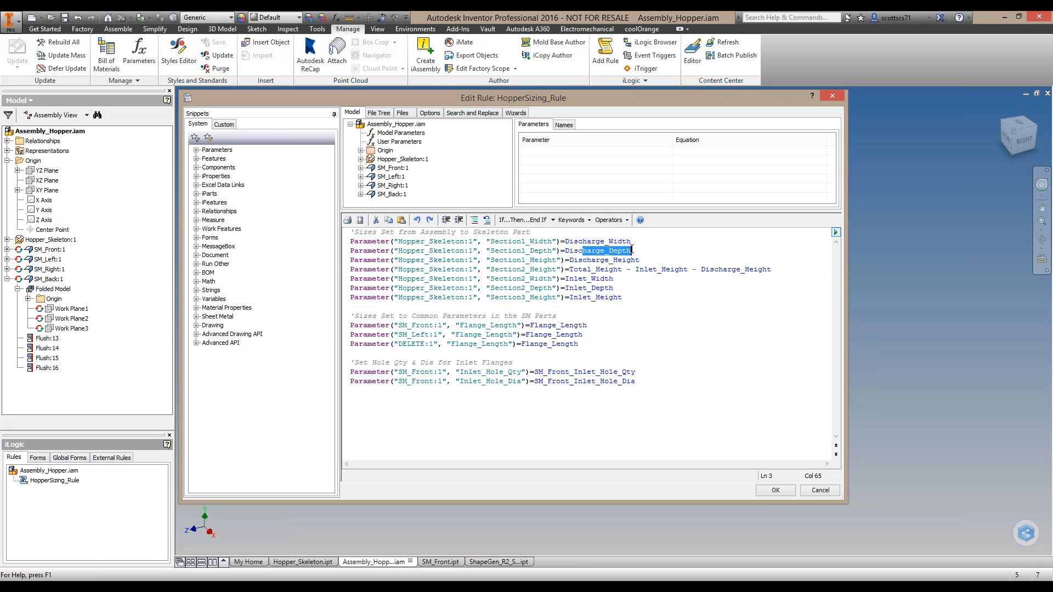
pyautogui.click(593, 261)
pyautogui.moveTo(593, 261); pyautogui.dragTo(638, 260)
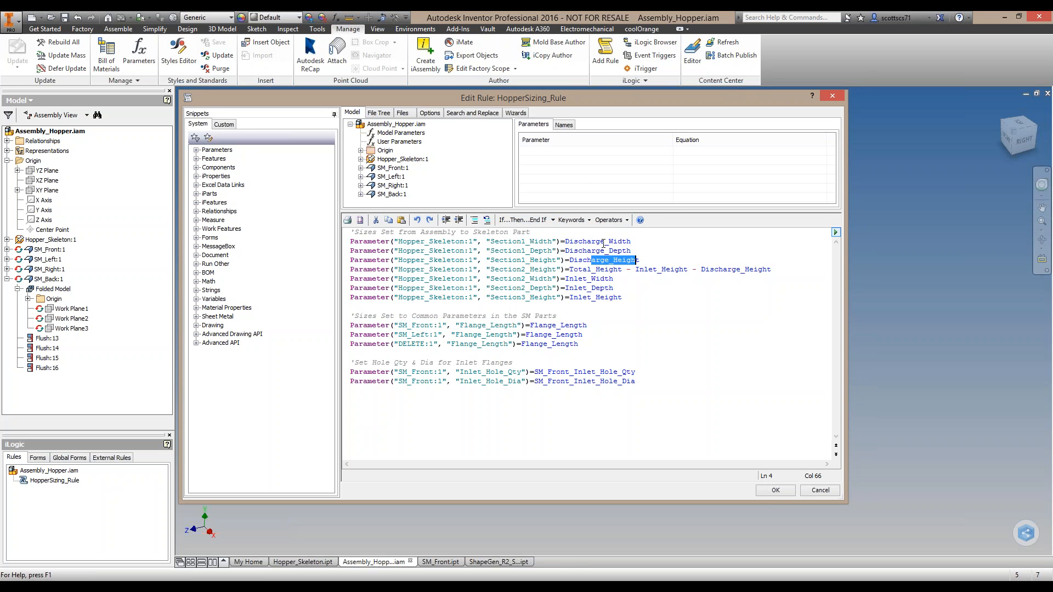
pyautogui.moveTo(566, 242); pyautogui.dragTo(609, 242)
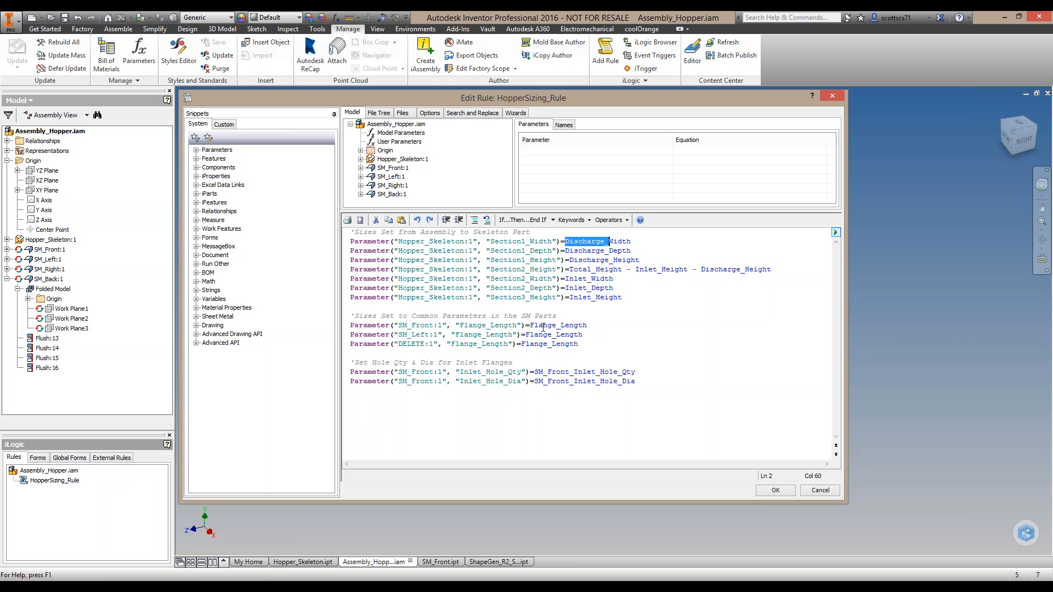
pyautogui.moveTo(530, 325); pyautogui.dragTo(588, 325)
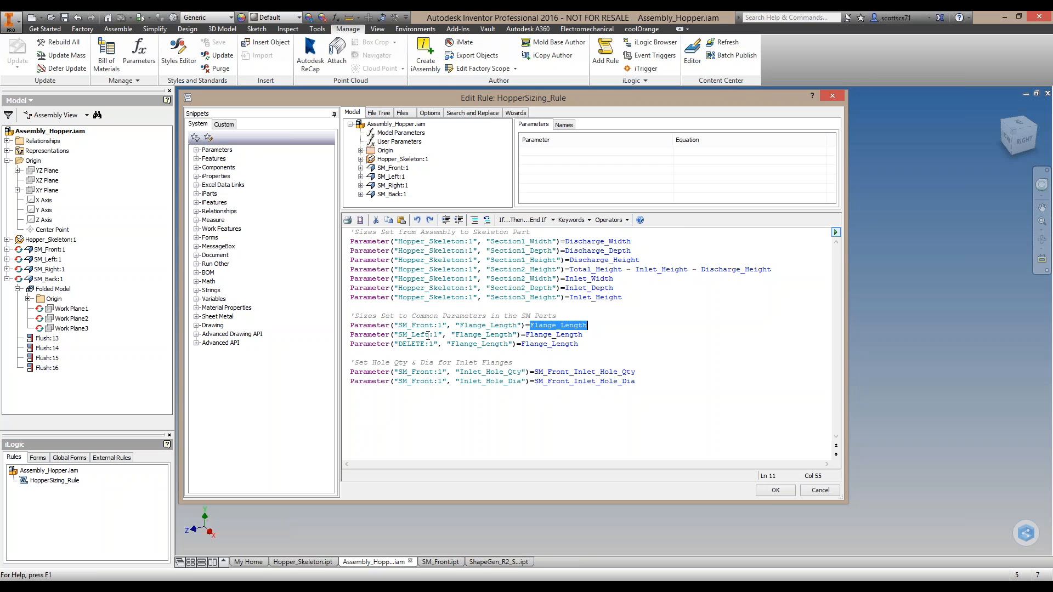
# Delete the rule line that sets Flange_Length for the DELETE:1 component
pyautogui.moveTo(580, 345); pyautogui.dragTo(349, 345)
pyautogui.press('Delete')
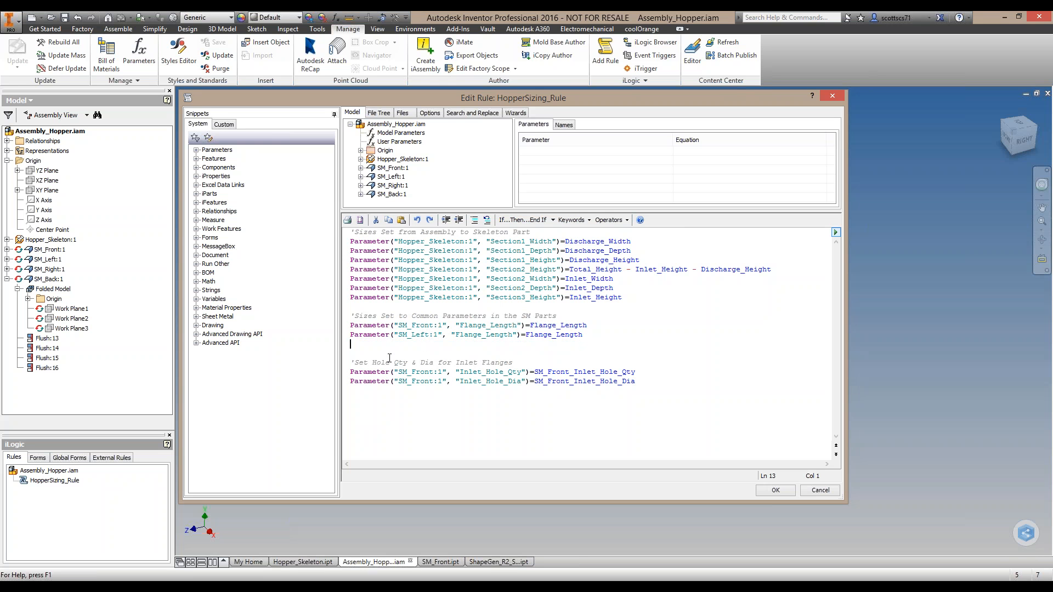
pyautogui.click(583, 334)
pyautogui.click(435, 345)
pyautogui.click(578, 337)
# Insert a reference to SM_Right:1's Flange_Length model parameter on the empty line below the SM_Left:1 assignment
pyautogui.click(361, 186)
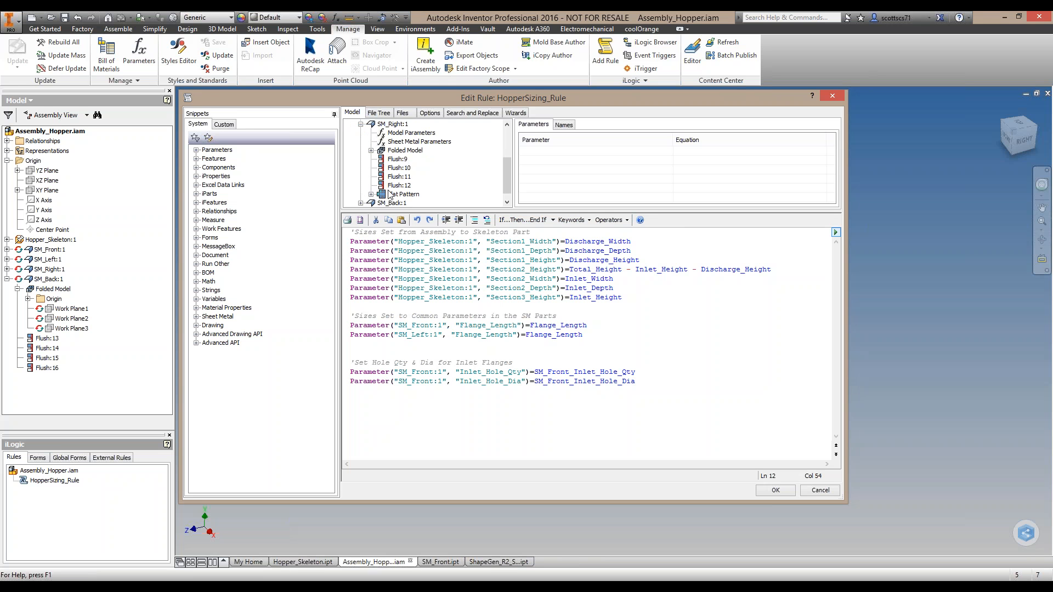
pyautogui.click(403, 137)
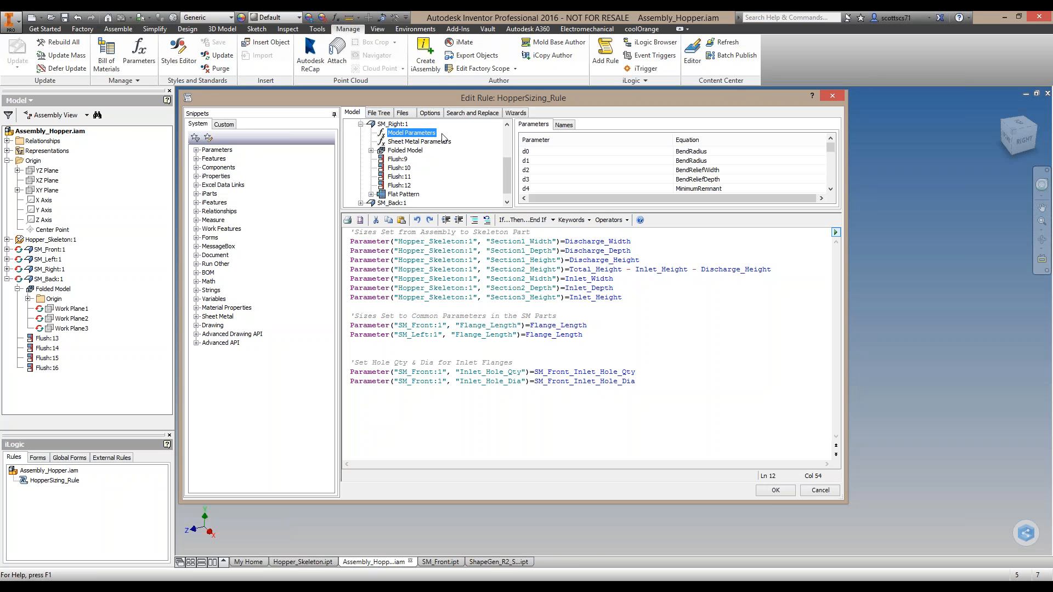
pyautogui.moveTo(832, 147); pyautogui.dragTo(823, 164)
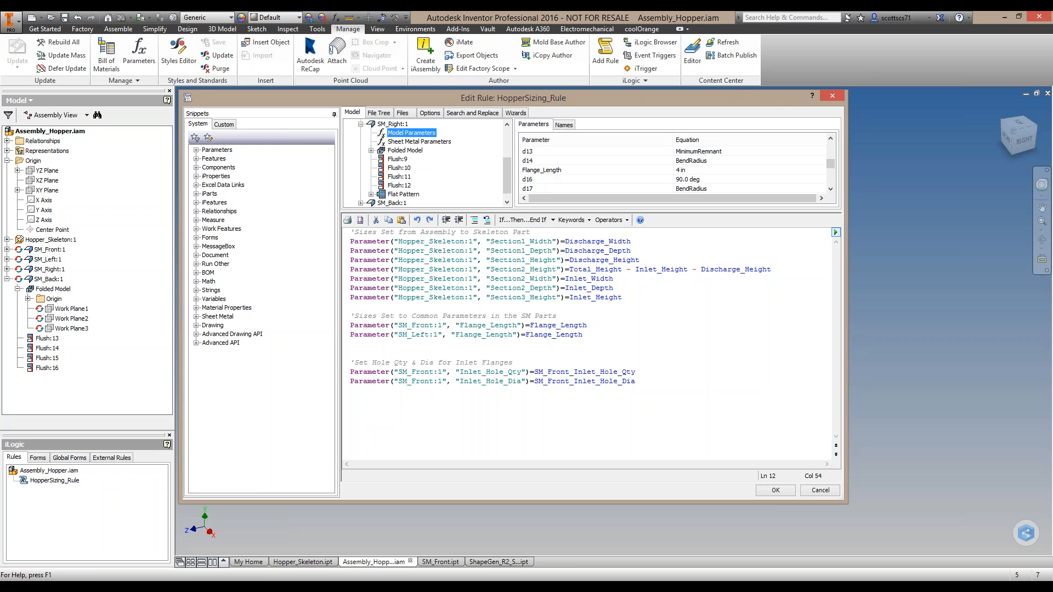
pyautogui.click(360, 343)
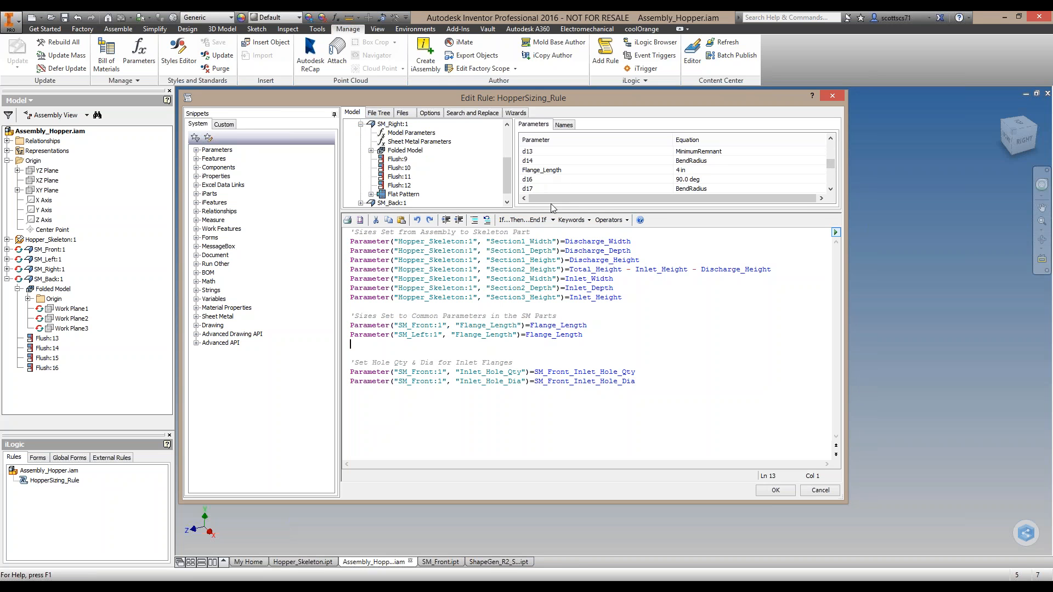
pyautogui.doubleClick(549, 170)
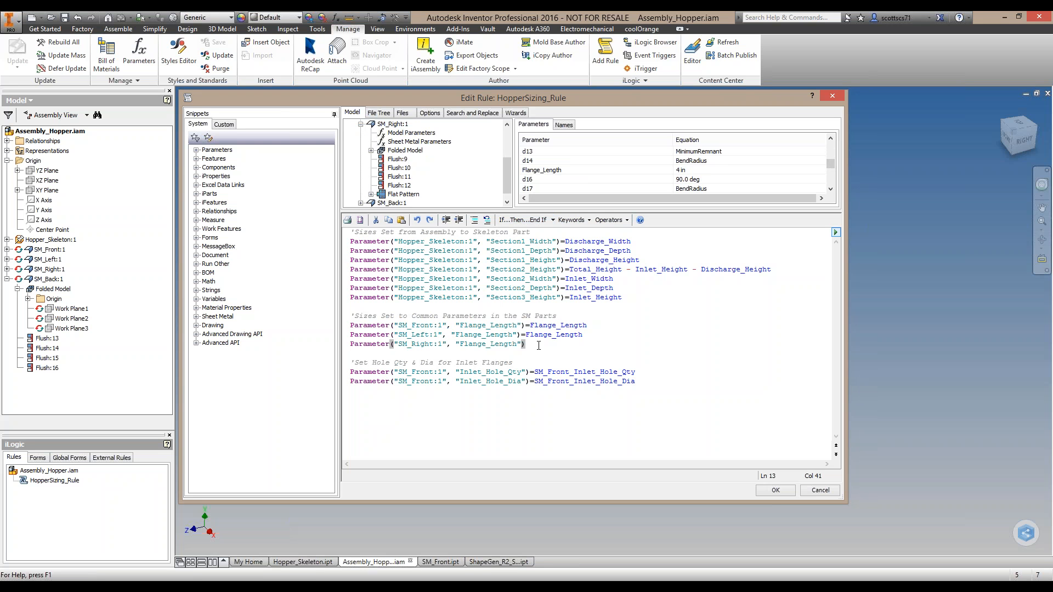
# Set the SM_Right:1 parameter reference equal to the assembly's Flange_Length user parameter
pyautogui.write('=')
pyautogui.moveTo(507, 175); pyautogui.dragTo(506, 146)
pyautogui.click(401, 143)
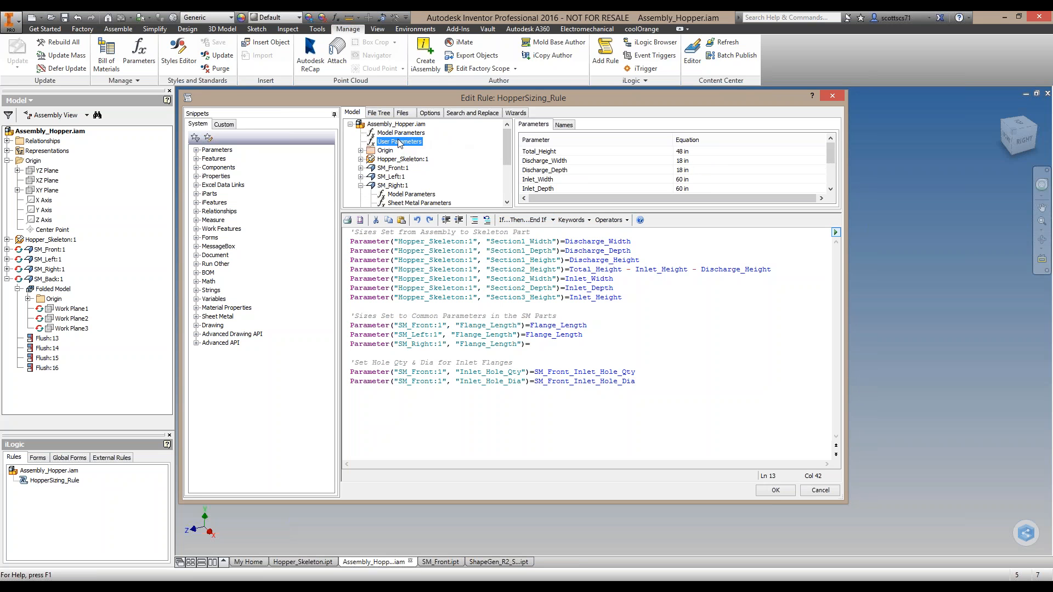
pyautogui.moveTo(831, 152); pyautogui.dragTo(830, 168)
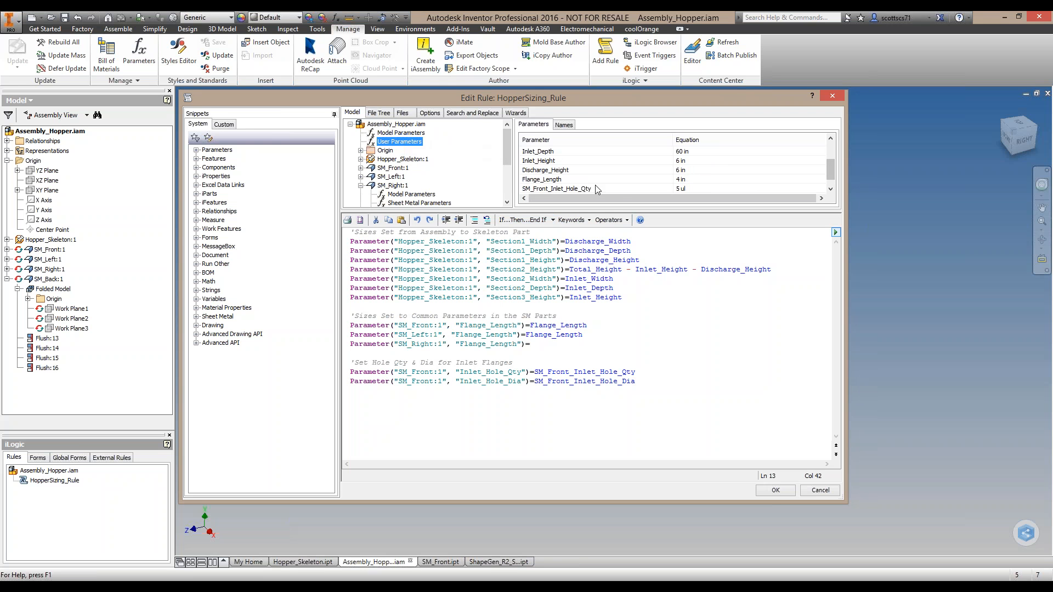
pyautogui.doubleClick(548, 180)
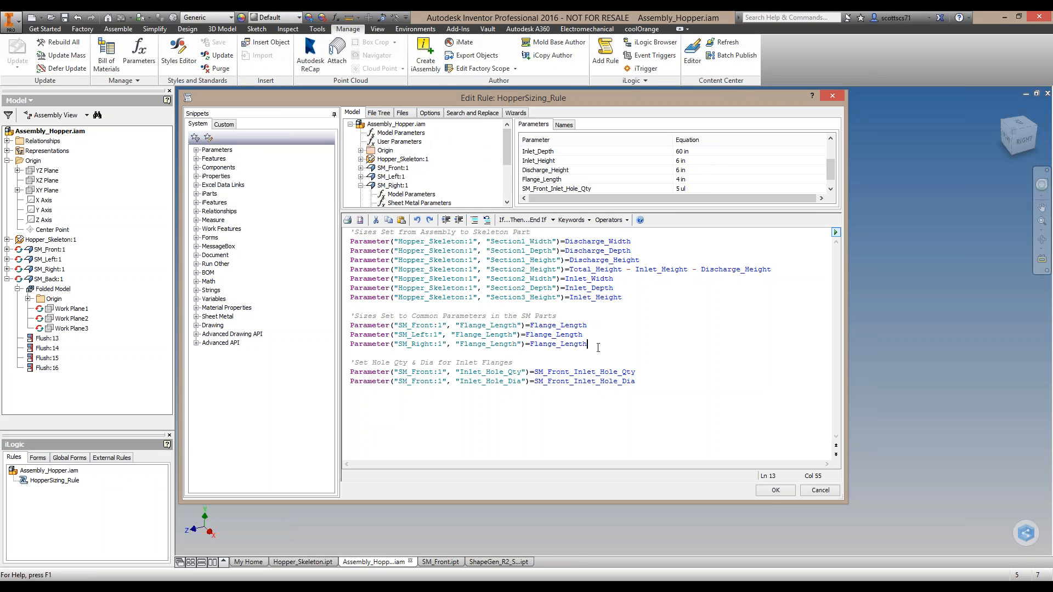
# Insert a reference to SM_Back:1's Flange_Length model parameter on a new line below the SM_Right:1 assignment
pyautogui.press('Return')
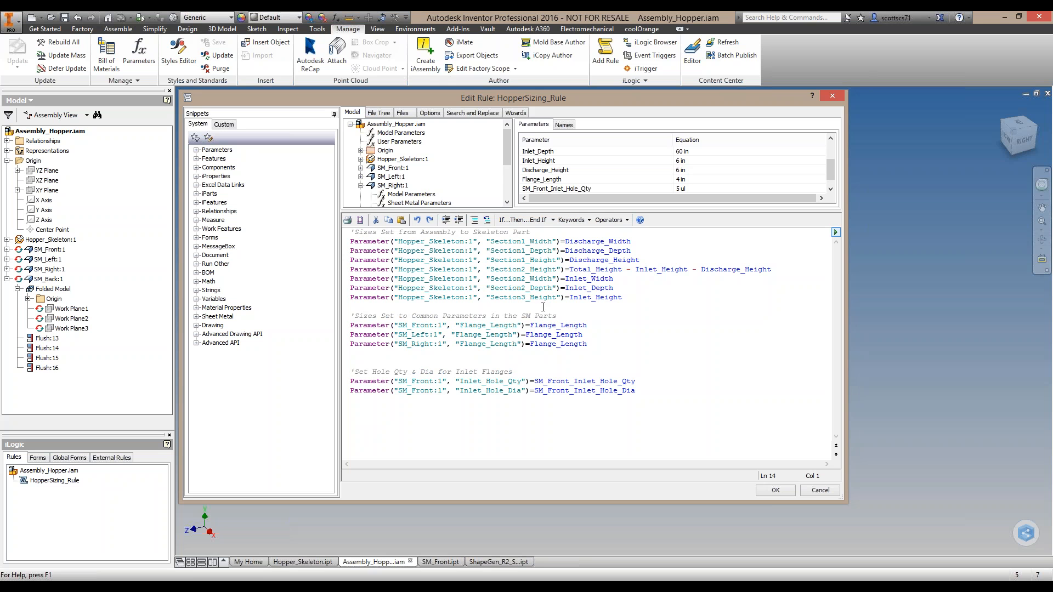
pyautogui.click(361, 185)
pyautogui.click(392, 194)
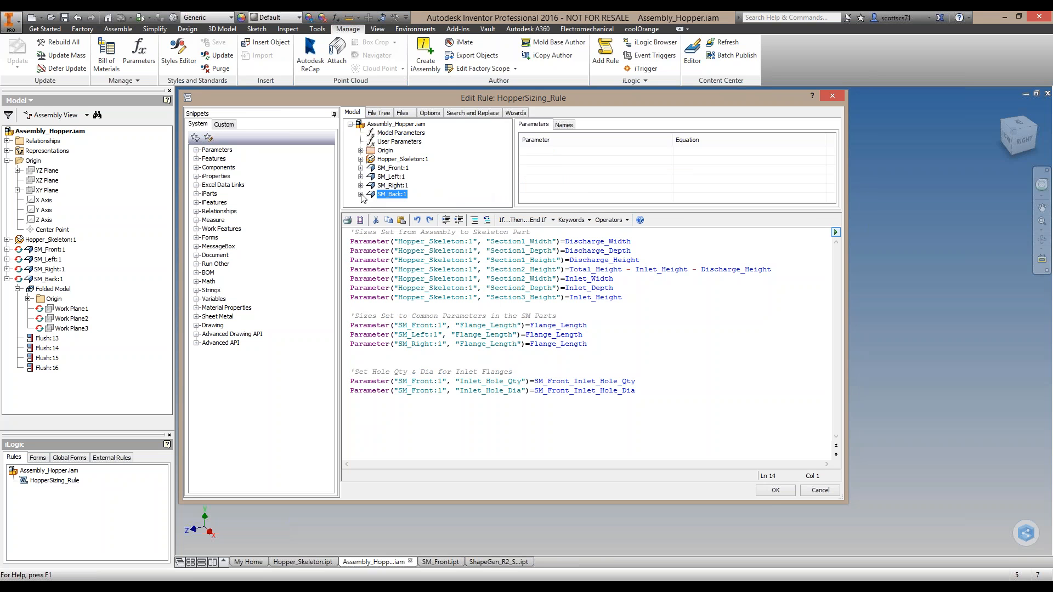
pyautogui.click(361, 194)
pyautogui.click(406, 142)
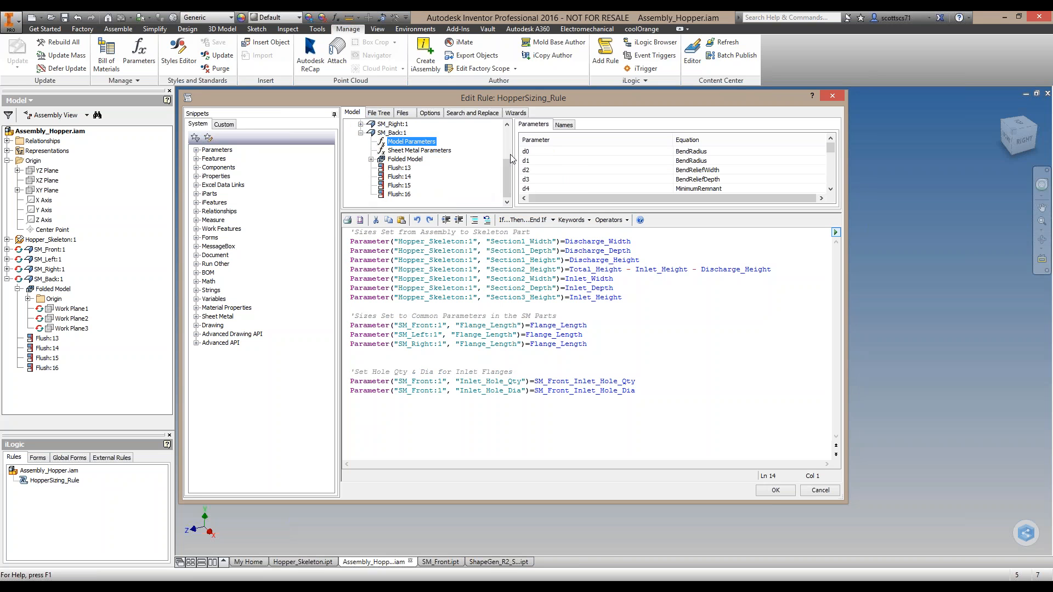
pyautogui.click(831, 175)
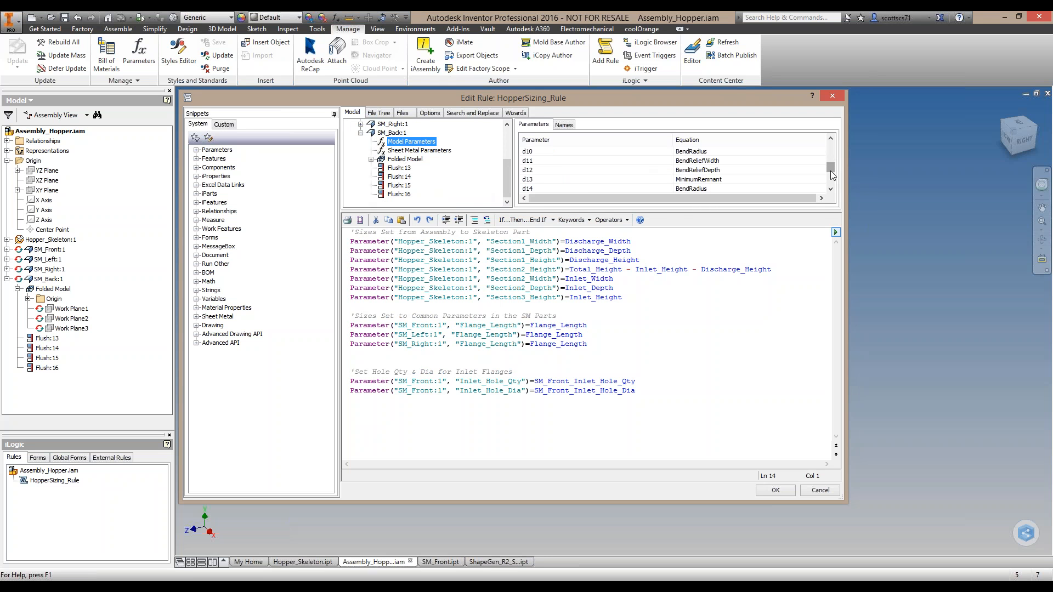
pyautogui.click(831, 174)
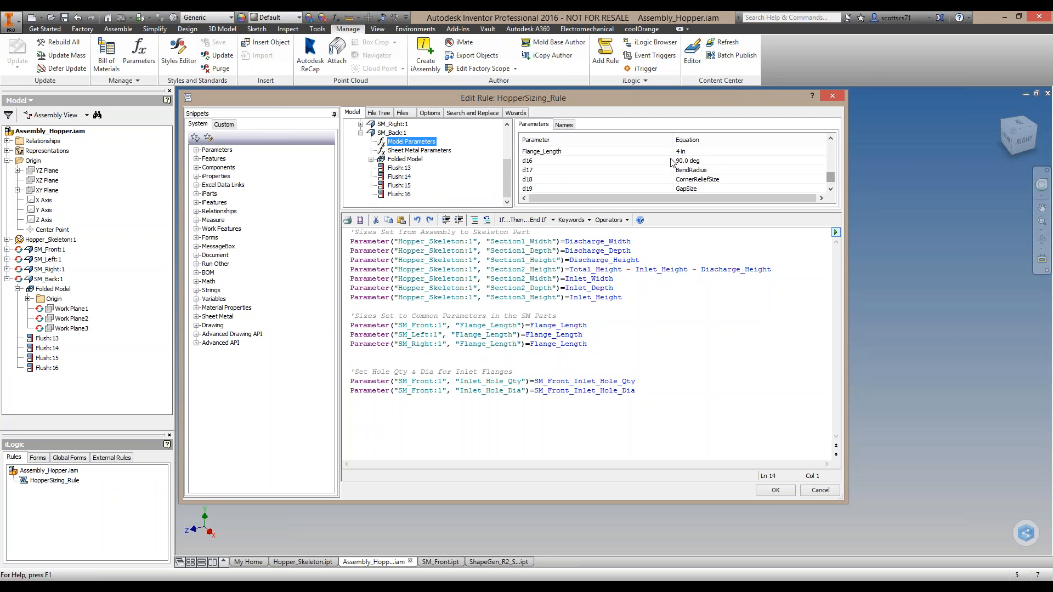
pyautogui.click(553, 154)
pyautogui.doubleClick(553, 154)
# Set the SM_Back:1 parameter reference equal to the assembly's Flange_Length user parameter and save the rule
pyautogui.write('=')
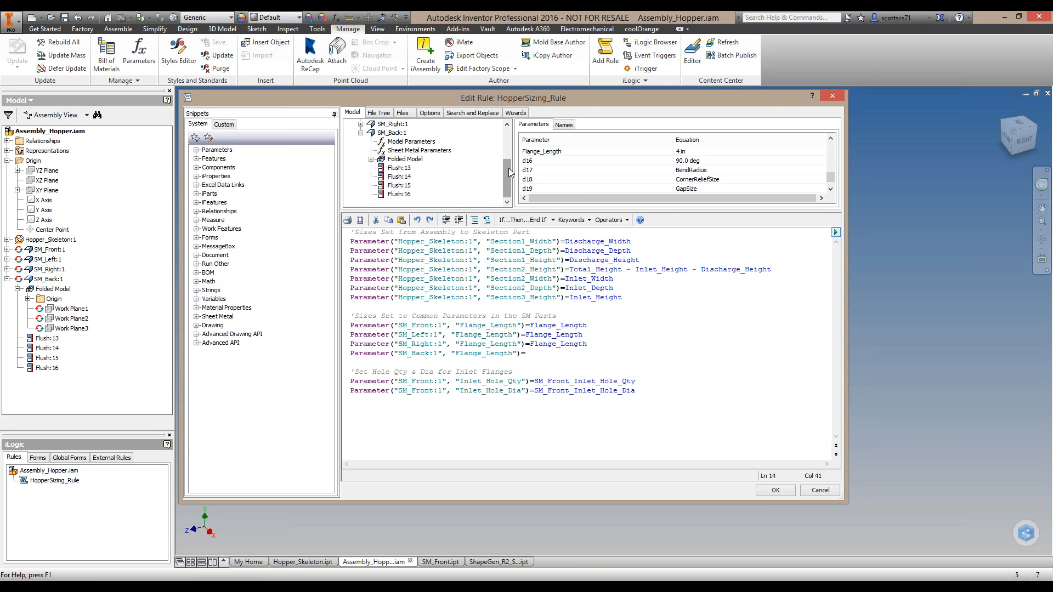
pyautogui.scroll(3, 511, 174)
pyautogui.click(399, 142)
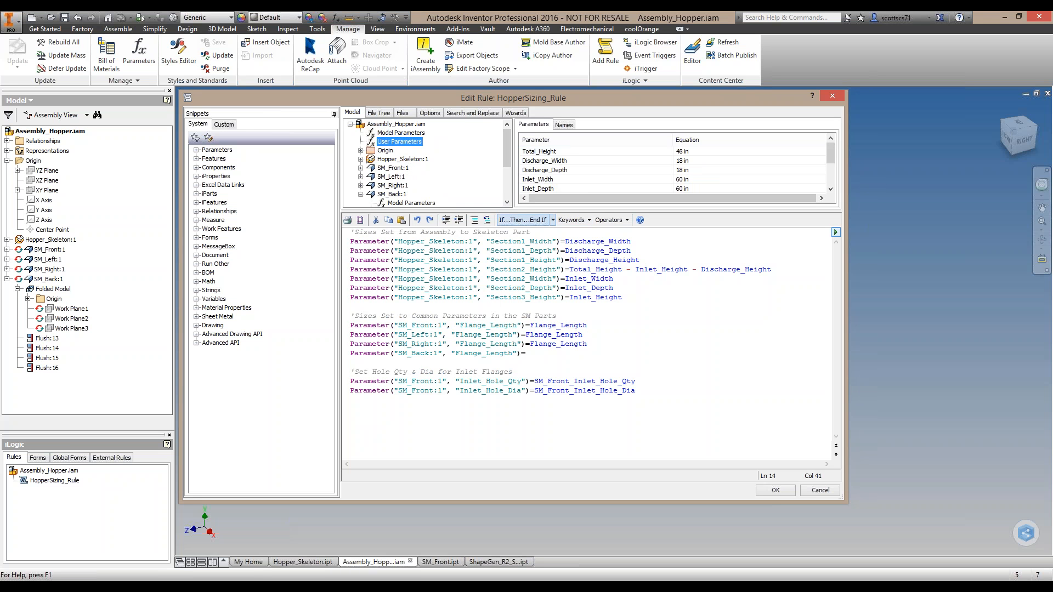
pyautogui.doubleClick(541, 344)
pyautogui.hotkey('ctrl', 'c')
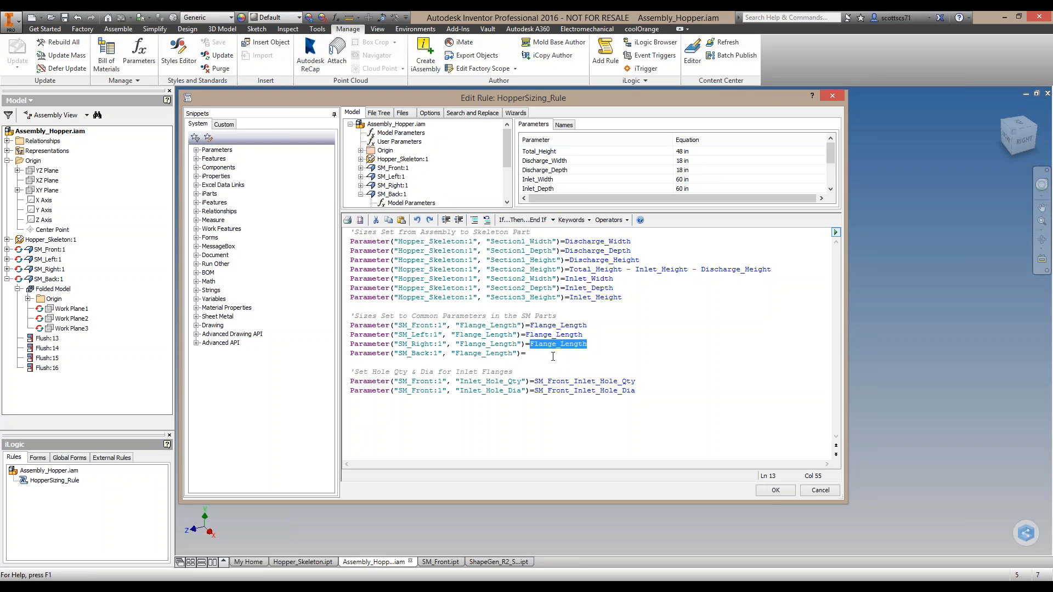
pyautogui.click(551, 355)
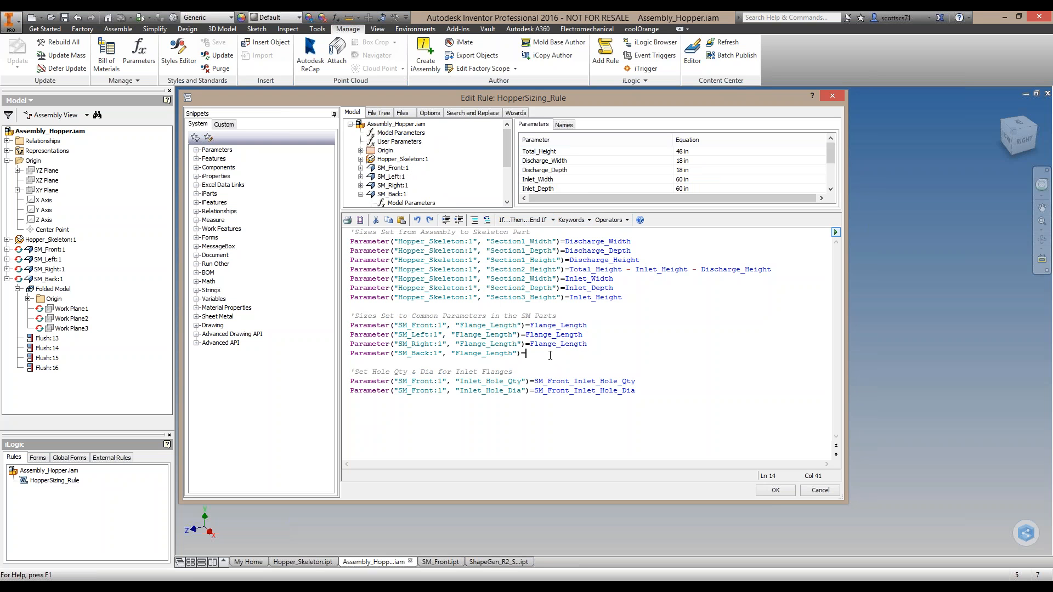
pyautogui.hotkey('ctrl', 'v')
pyautogui.click(775, 490)
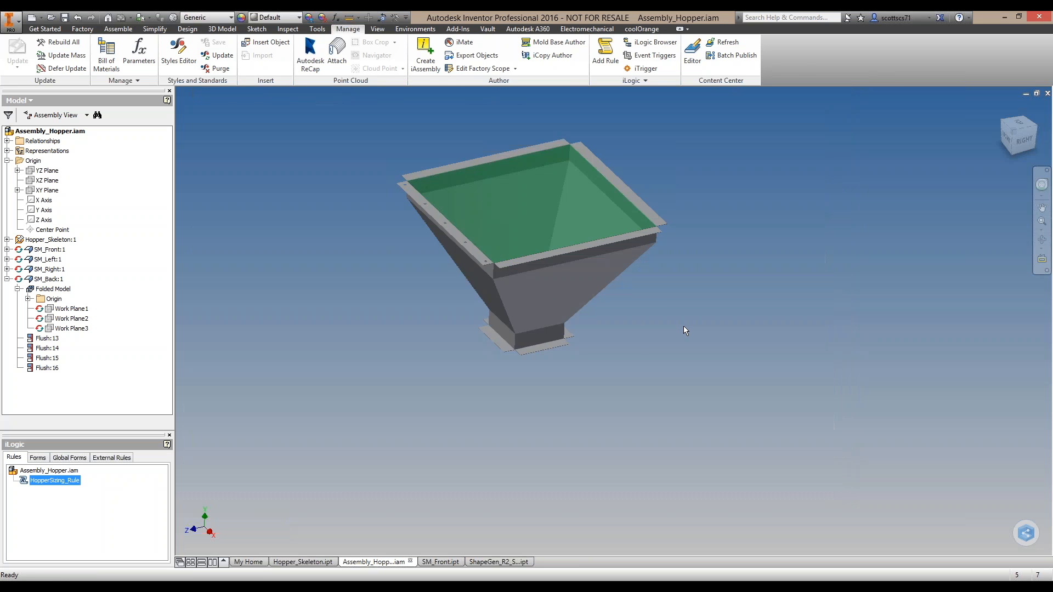
# Open the Hopper Sizer form and set the hopper's Total_Height to 42 in
pyautogui.moveTo(627, 255); pyautogui.dragTo(673, 271, button='middle')
pyautogui.keyDown('shift'); pyautogui.moveTo(720, 351); pyautogui.dragTo(630, 254, button='middle'); pyautogui.keyUp('shift')
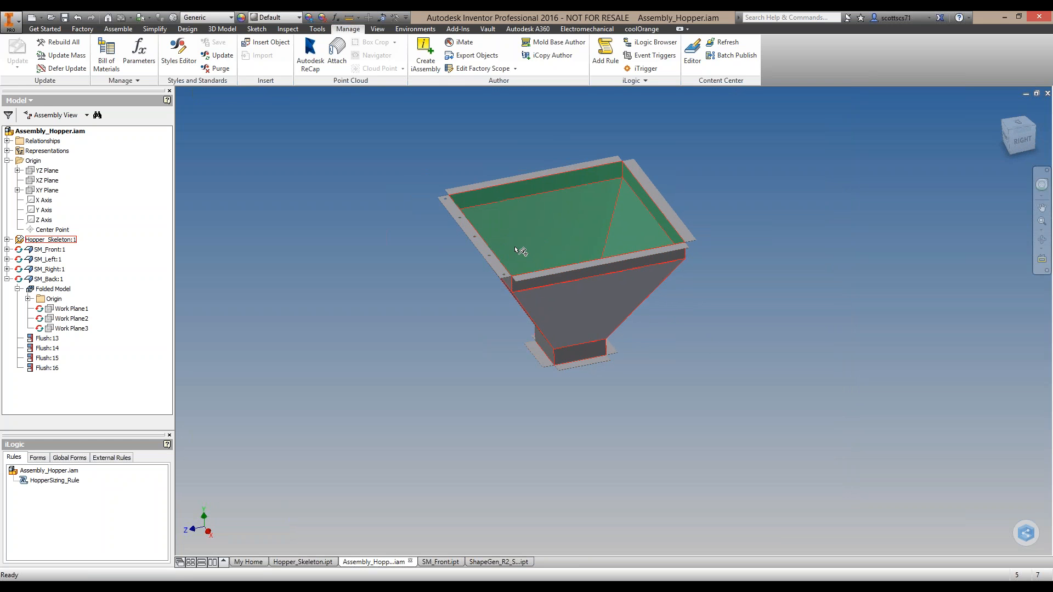
pyautogui.keyDown('shift'); pyautogui.moveTo(533, 262); pyautogui.dragTo(436, 293, button='middle'); pyautogui.keyUp('shift')
pyautogui.scroll(-3, 495, 281)
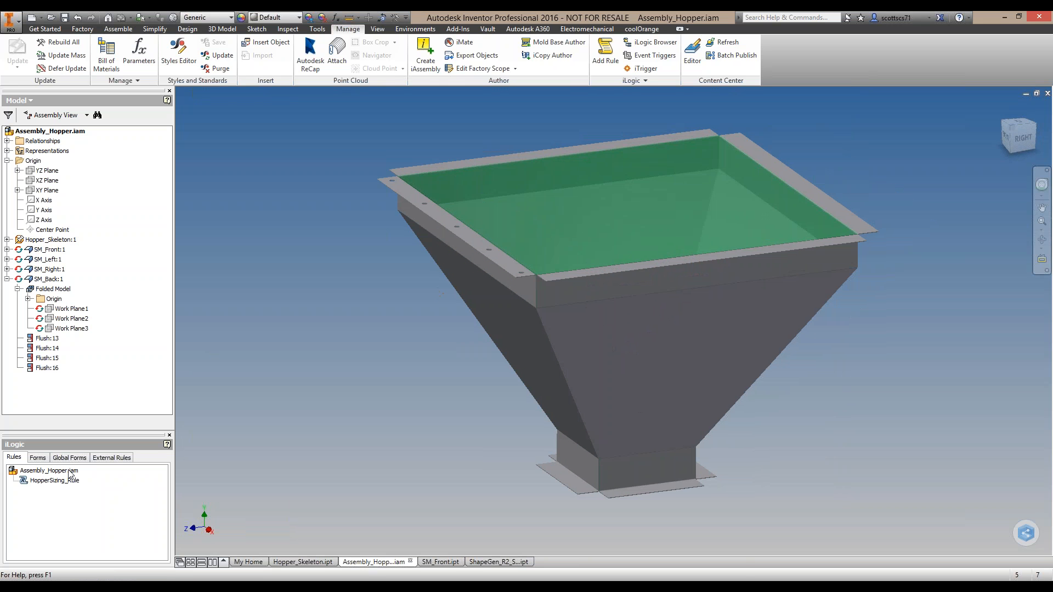
pyautogui.click(52, 481)
pyautogui.click(43, 481)
pyautogui.press('Escape')
pyautogui.click(38, 459)
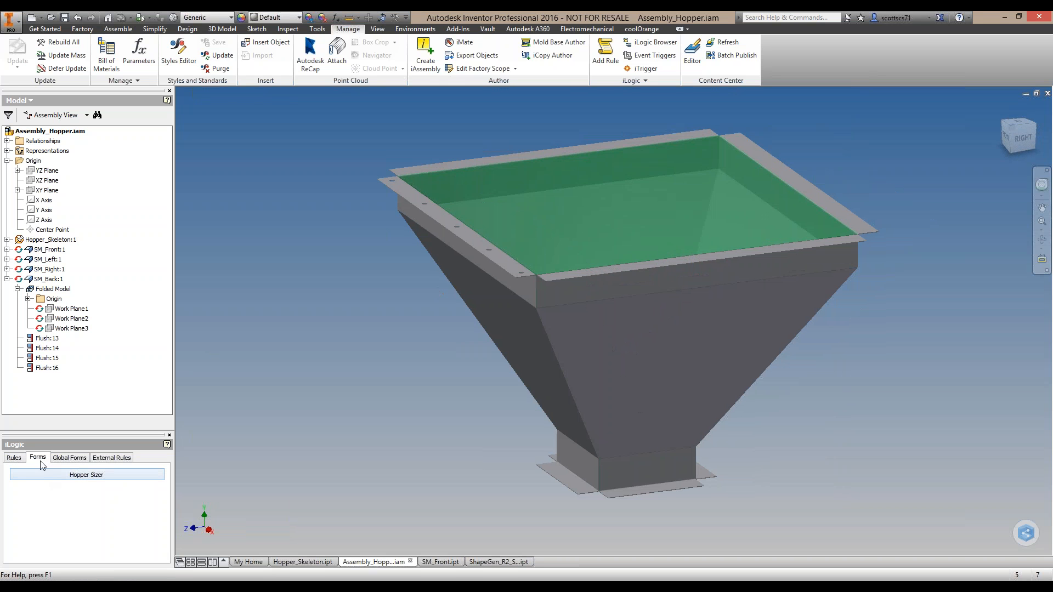
pyautogui.click(50, 475)
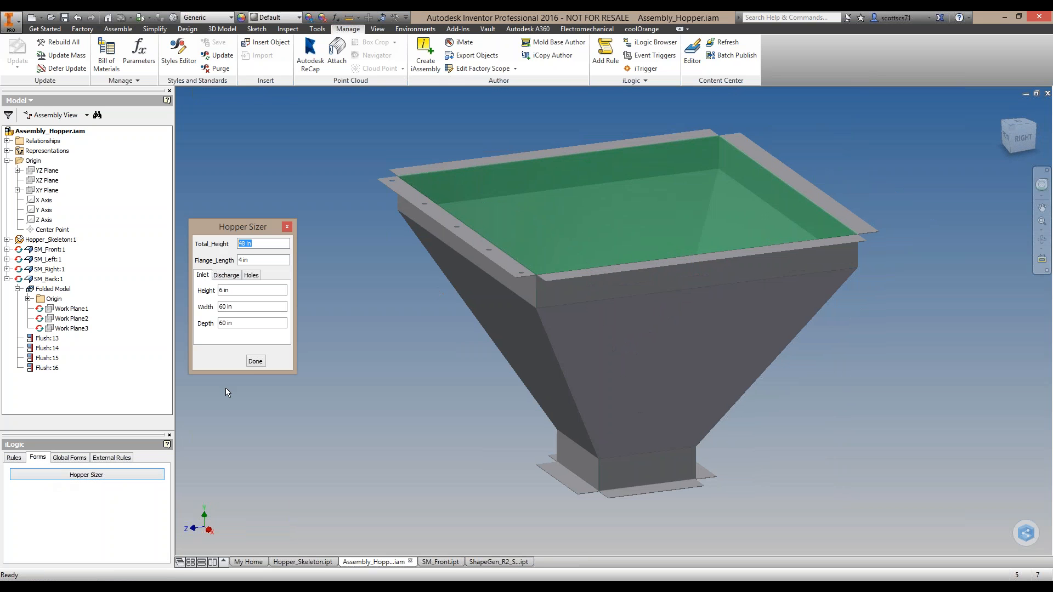
pyautogui.moveTo(230, 228); pyautogui.dragTo(237, 194)
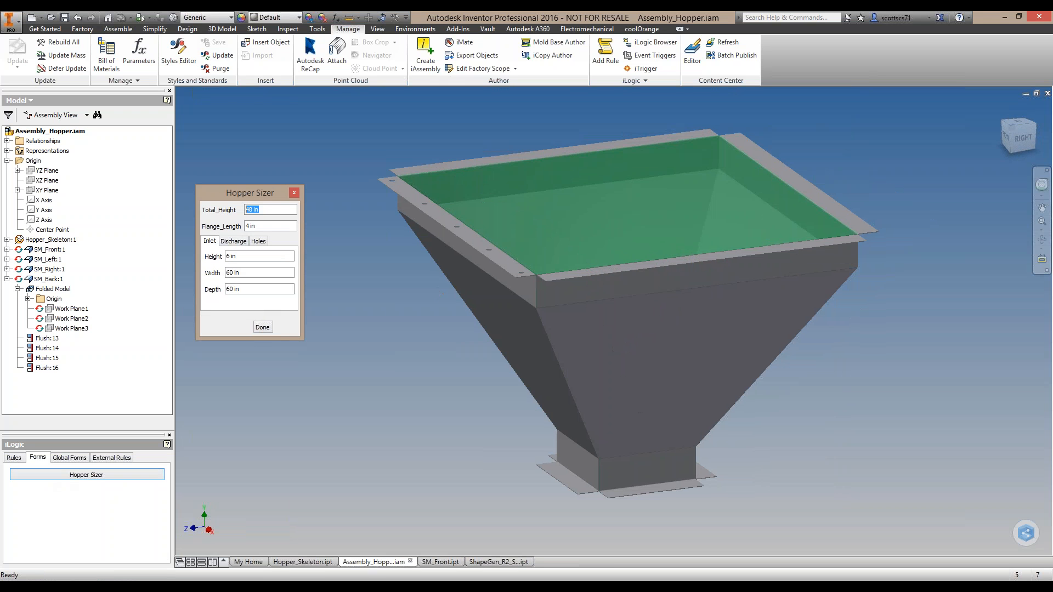
pyautogui.write('42')
pyautogui.press('Return')
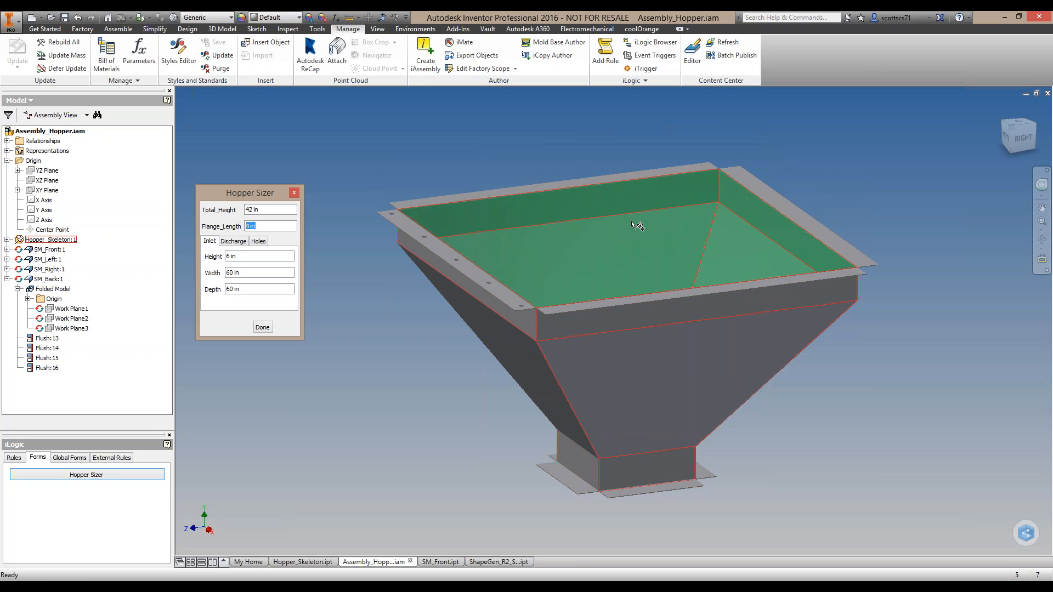
# Set Flange_Length to 3 in for the hopper panels
pyautogui.moveTo(632, 223)
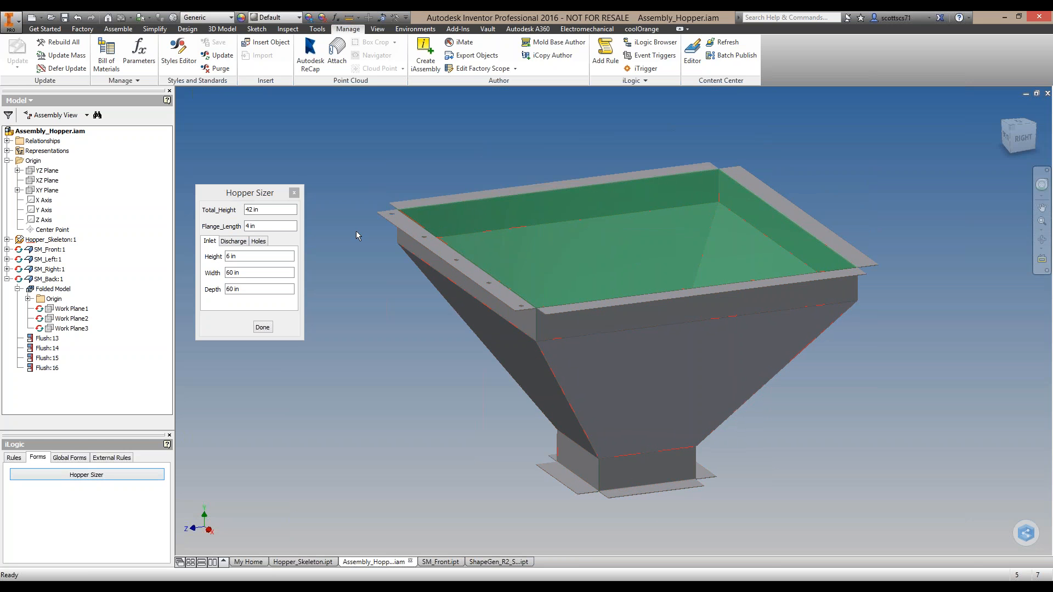
pyautogui.click(267, 226)
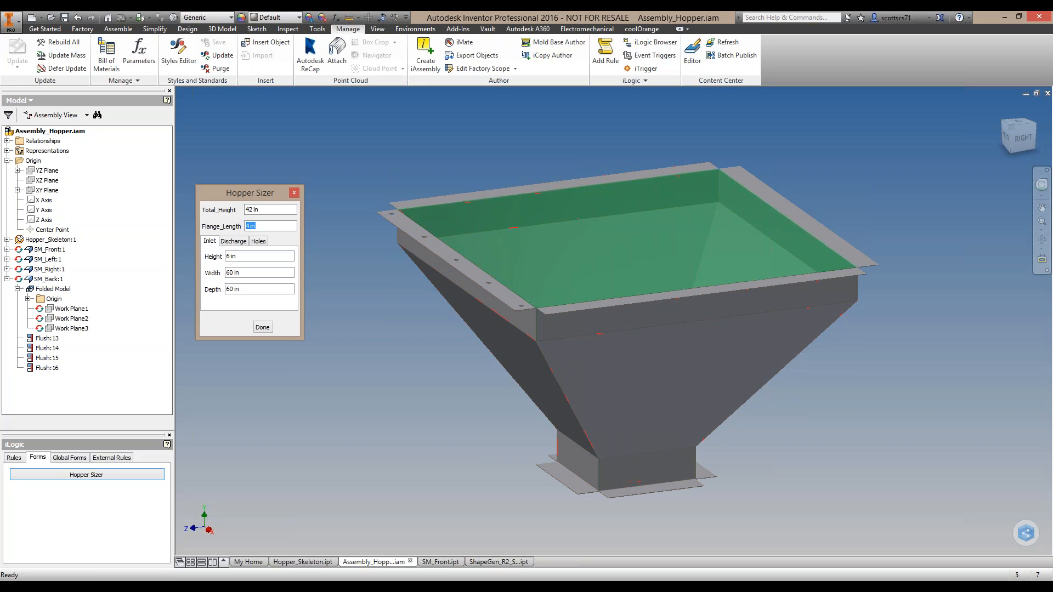
pyautogui.write('3')
pyautogui.press('Return')
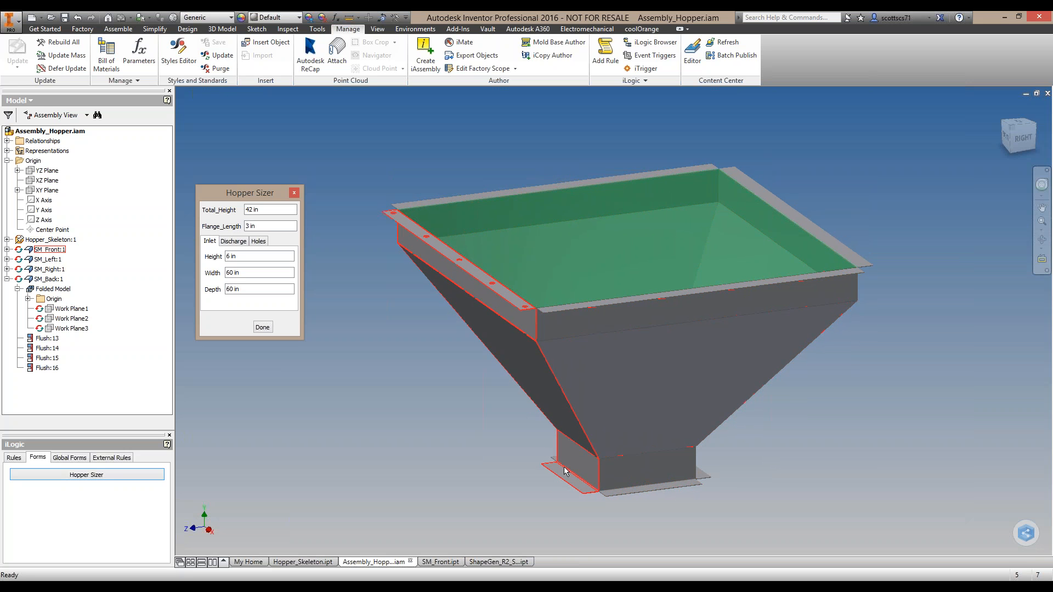
# Try a Flange_Length of 6 in on the panels and return it to 3 in
pyautogui.moveTo(256, 226); pyautogui.dragTo(192, 226)
pyautogui.write('5')
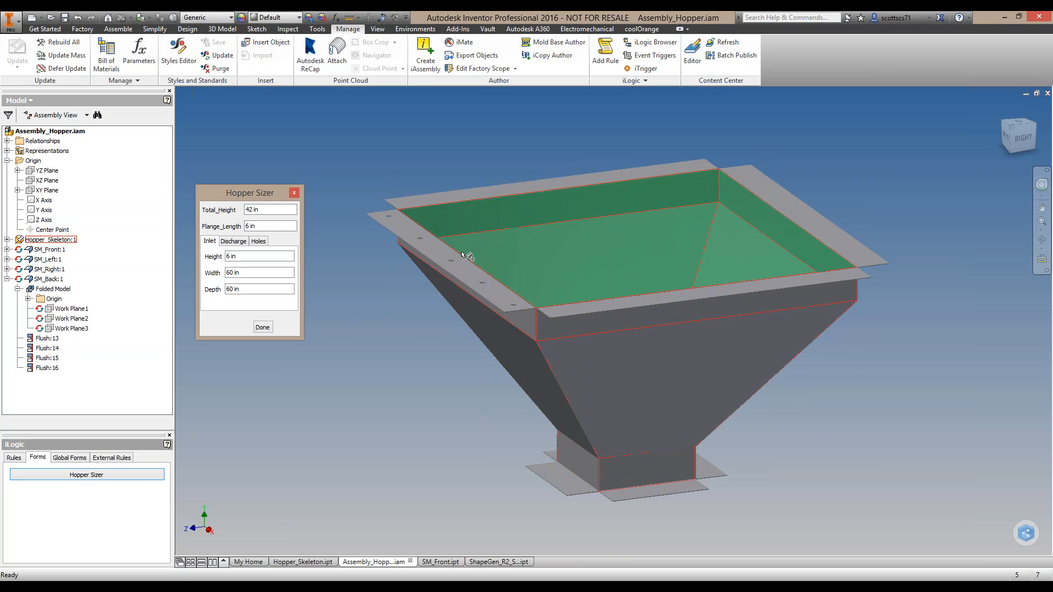
pyautogui.moveTo(251, 226); pyautogui.dragTo(211, 230)
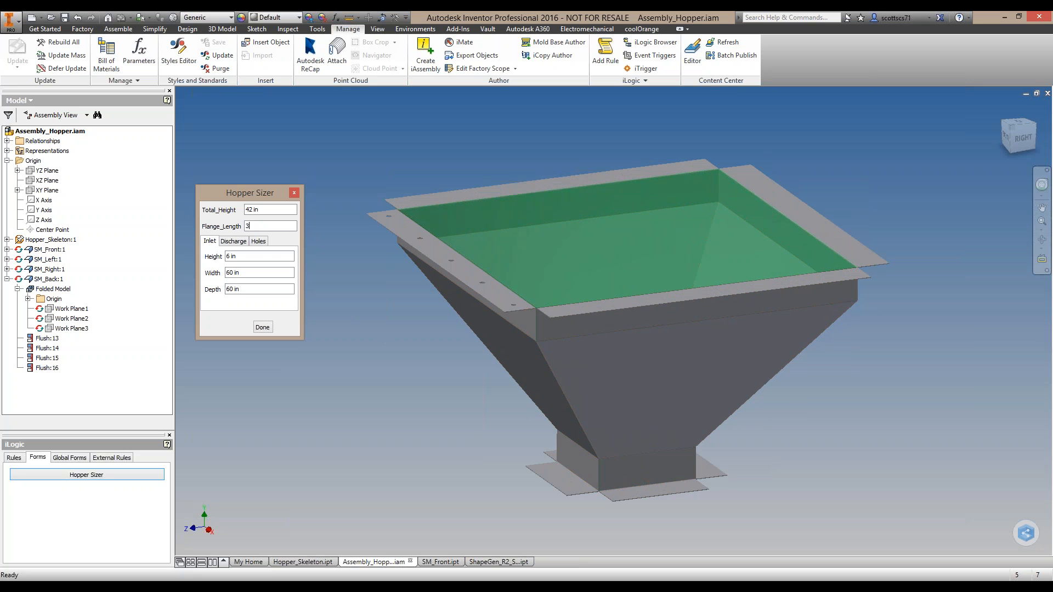
pyautogui.write('3')
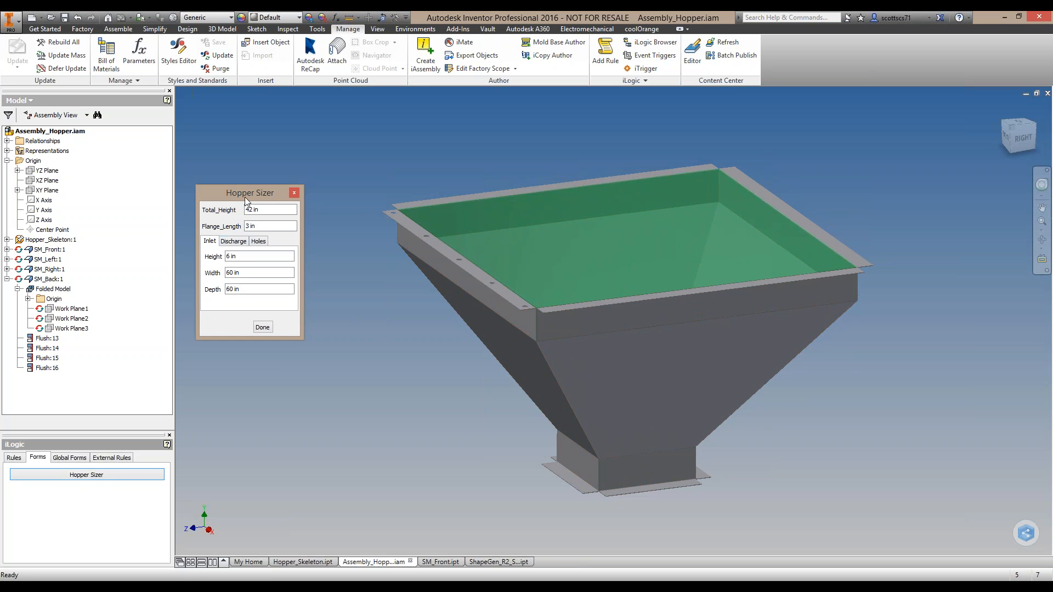
# Set the hopper's inlet height to 12 in in the Hopper Sizer form
pyautogui.moveTo(252, 190); pyautogui.dragTo(261, 177)
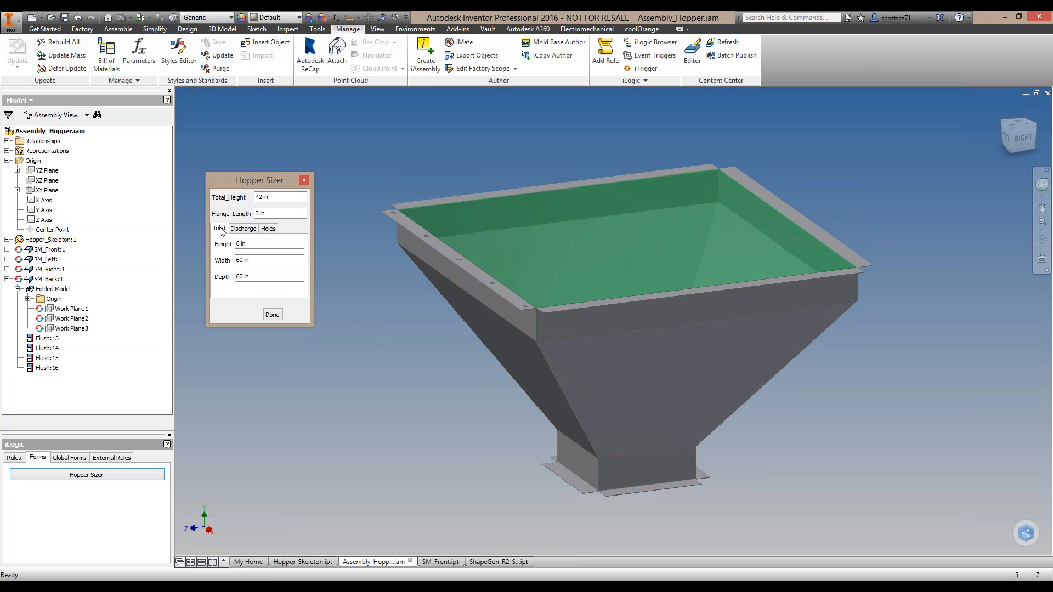
pyautogui.click(241, 228)
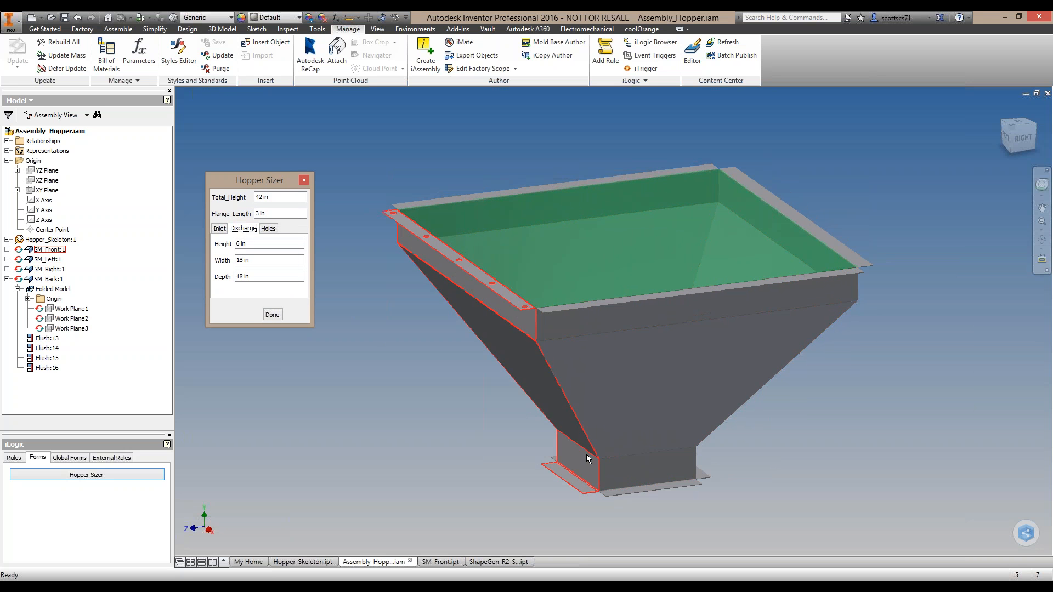
pyautogui.click(268, 228)
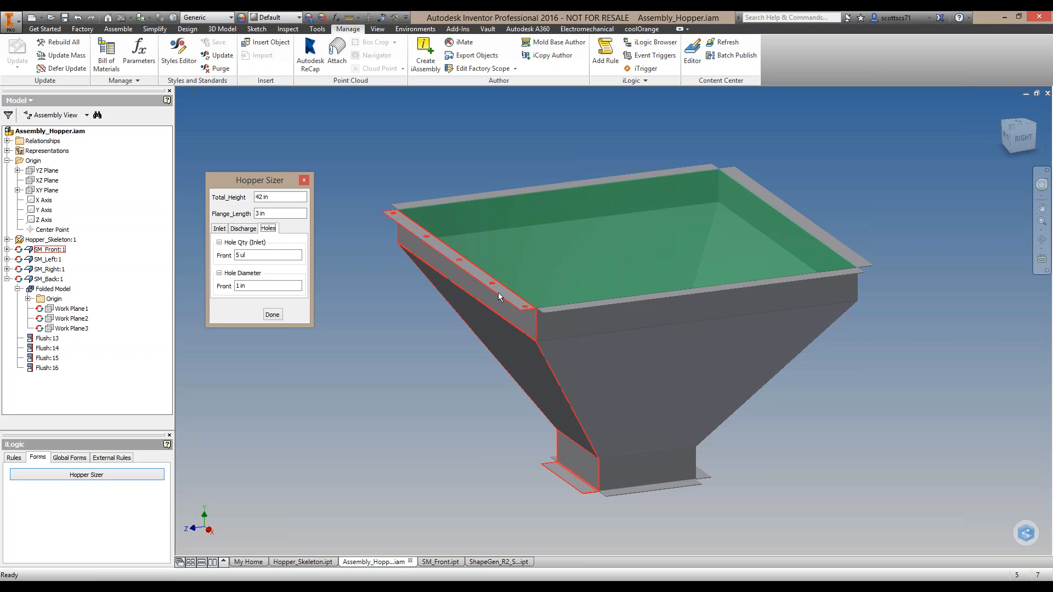
pyautogui.click(218, 229)
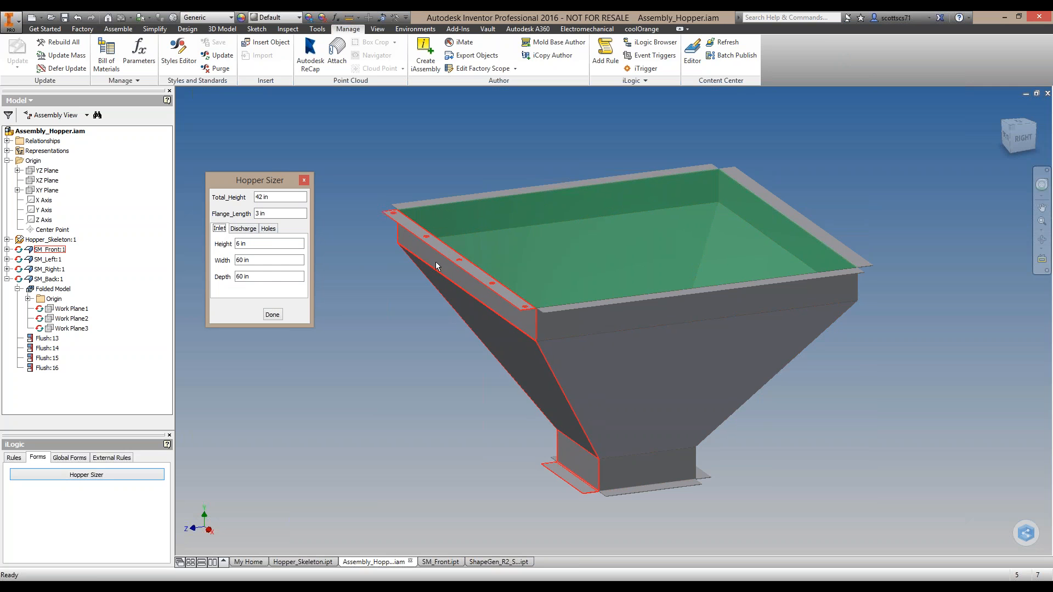
pyautogui.click(241, 243)
pyautogui.click(535, 352)
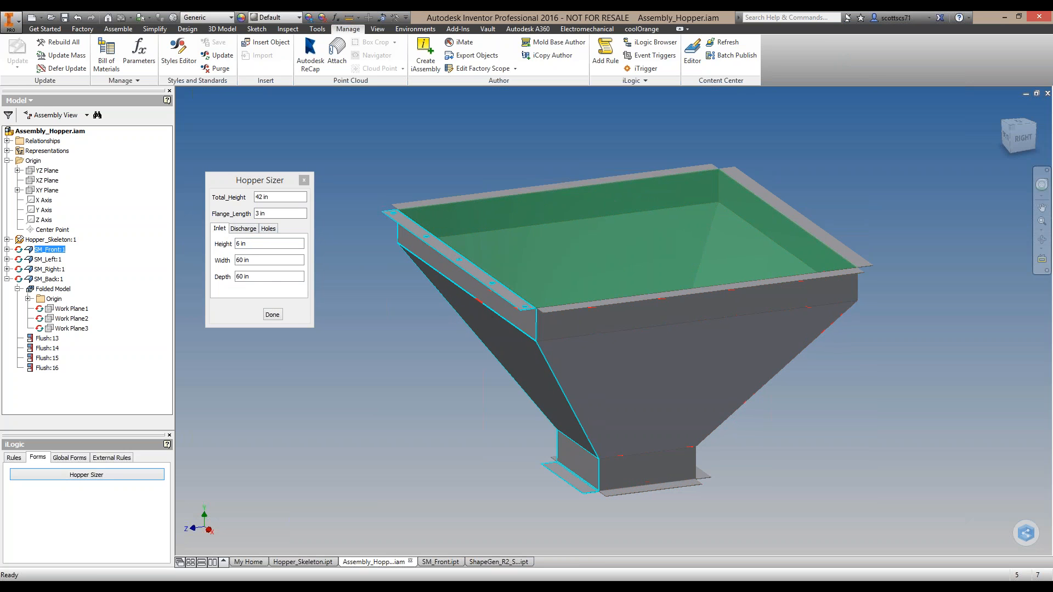
pyautogui.click(244, 243)
pyautogui.moveTo(245, 243); pyautogui.dragTo(196, 242)
pyautogui.write('12')
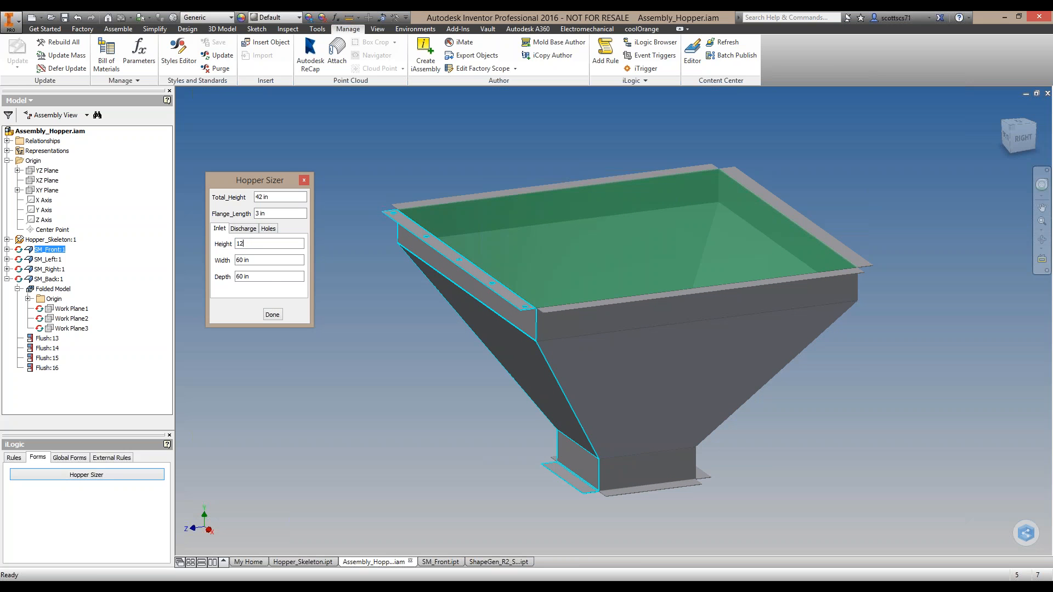
pyautogui.press('Return')
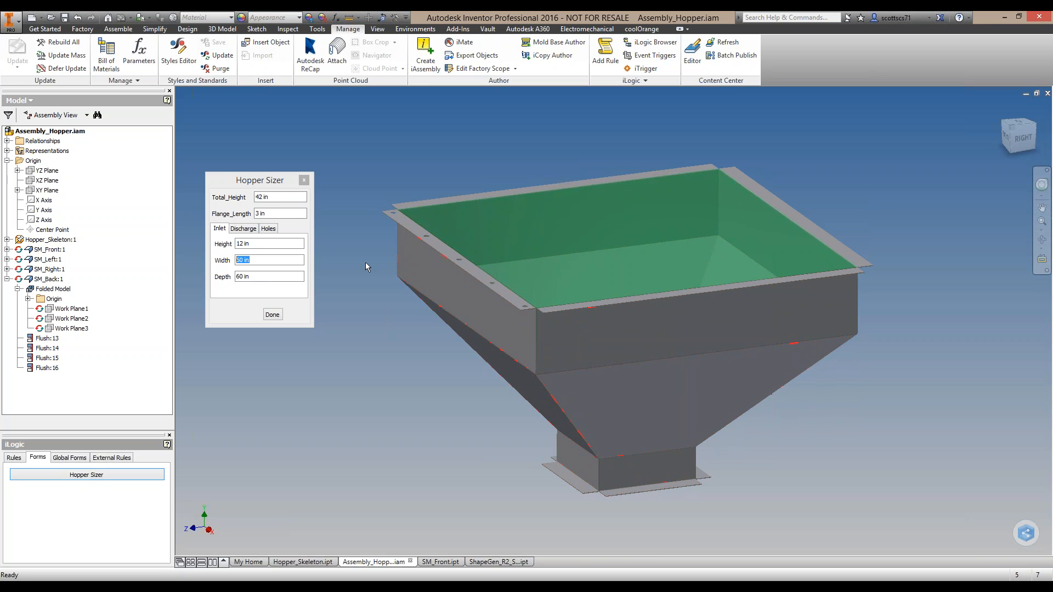
# Set the hopper's inlet width to 48 in and inlet depth to 48 in
pyautogui.write('48')
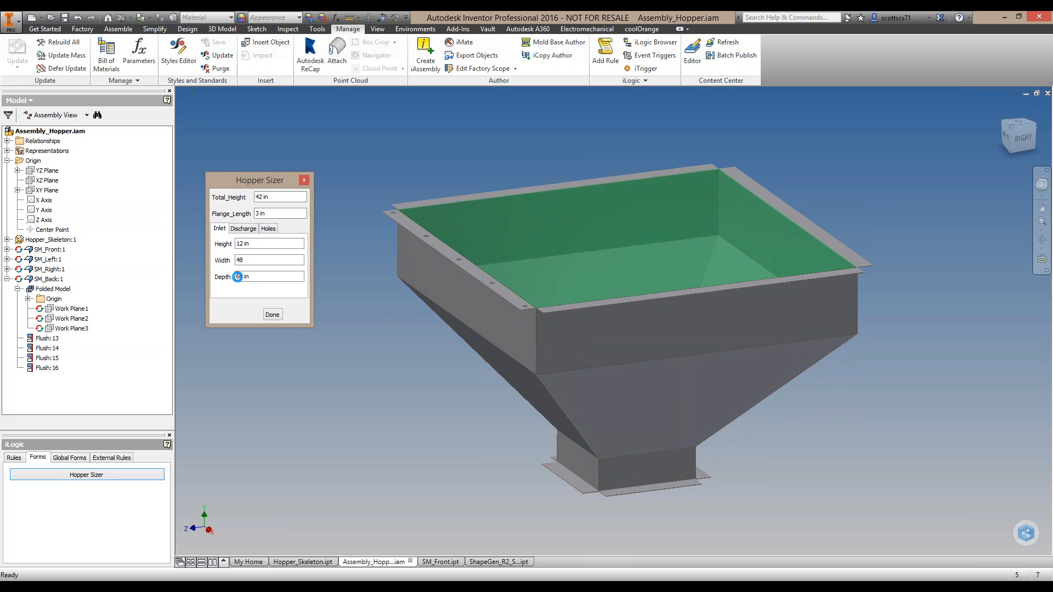
pyautogui.click(254, 275)
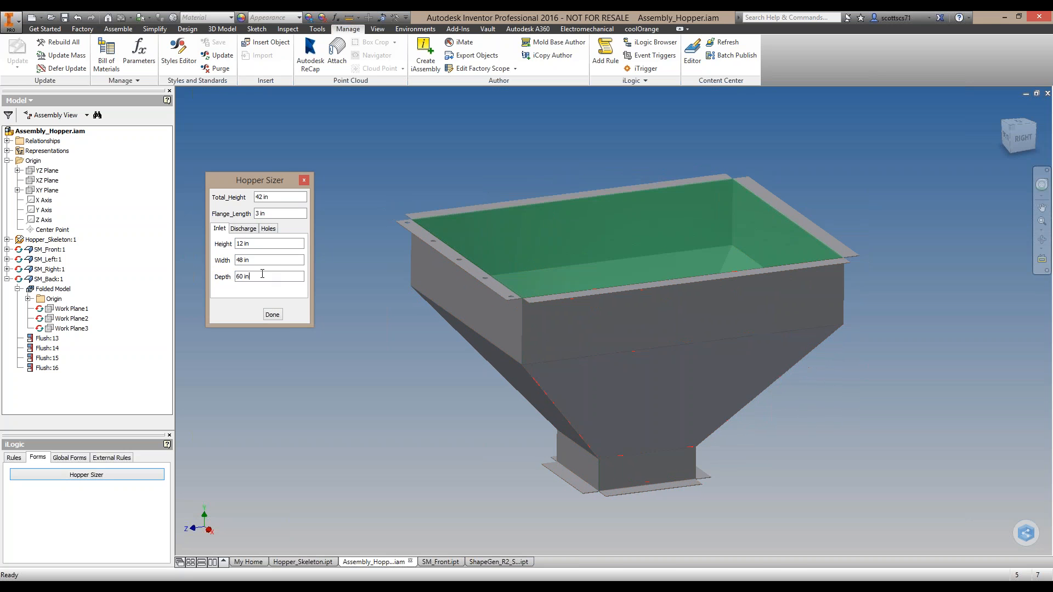
pyautogui.write('48')
pyautogui.press('Return')
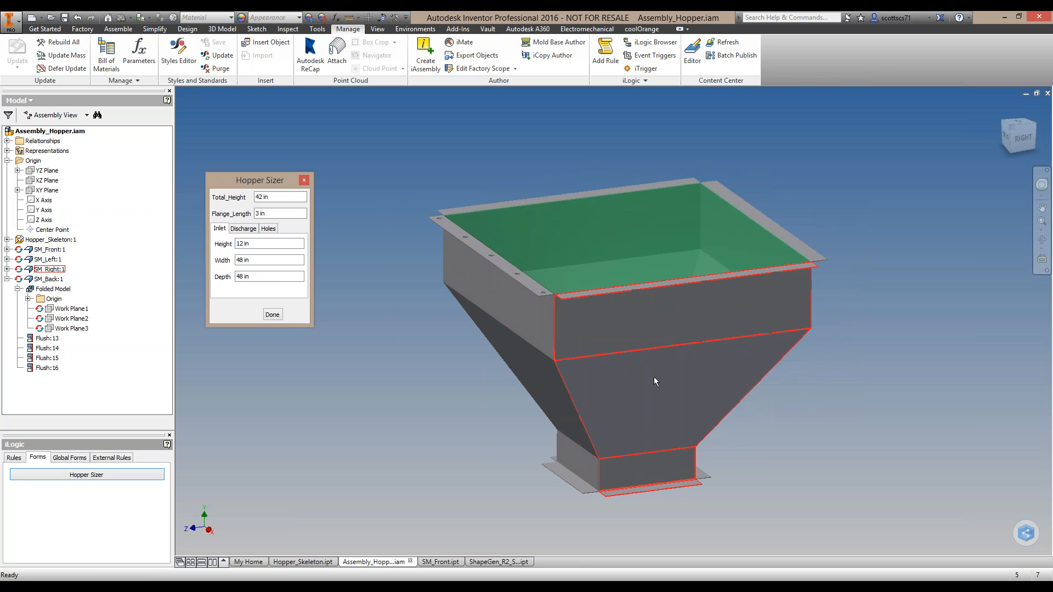
# Set the hopper's discharge height to 4 in
pyautogui.keyDown('shift'); pyautogui.moveTo(658, 467); pyautogui.dragTo(695, 221, button='middle'); pyautogui.keyUp('shift')
pyautogui.click(243, 228)
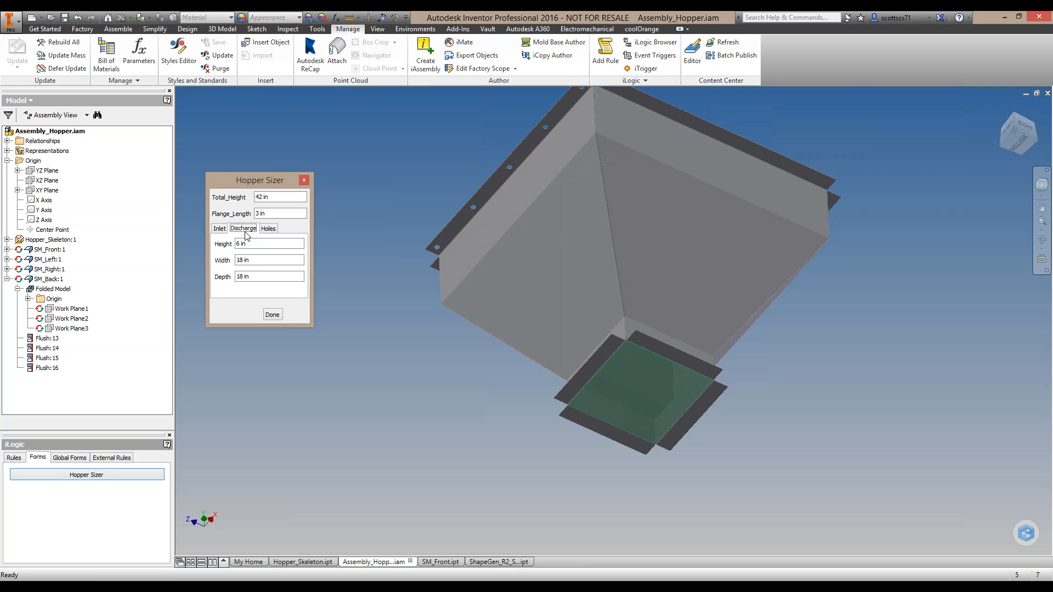
pyautogui.keyDown('shift'); pyautogui.moveTo(477, 289); pyautogui.dragTo(474, 314, button='middle'); pyautogui.keyUp('shift')
pyautogui.click(220, 244)
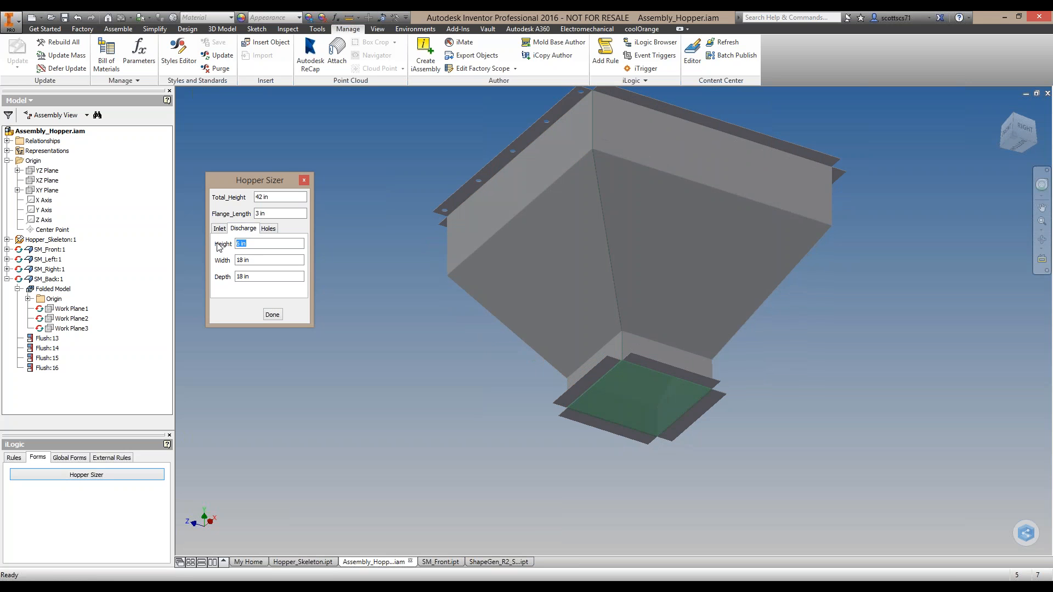
pyautogui.write('4')
pyautogui.press('Return')
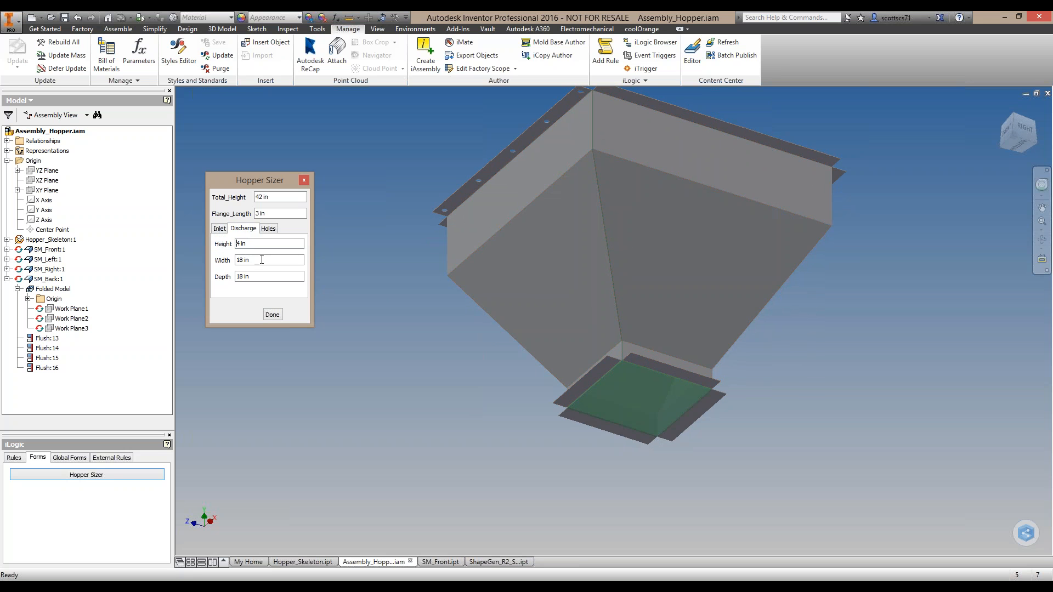
# Set the discharge width to 24 in and discharge depth to 12 in, and close the Hopper Sizer form
pyautogui.moveTo(255, 262); pyautogui.dragTo(223, 269)
pyautogui.write('24')
pyautogui.press('Return')
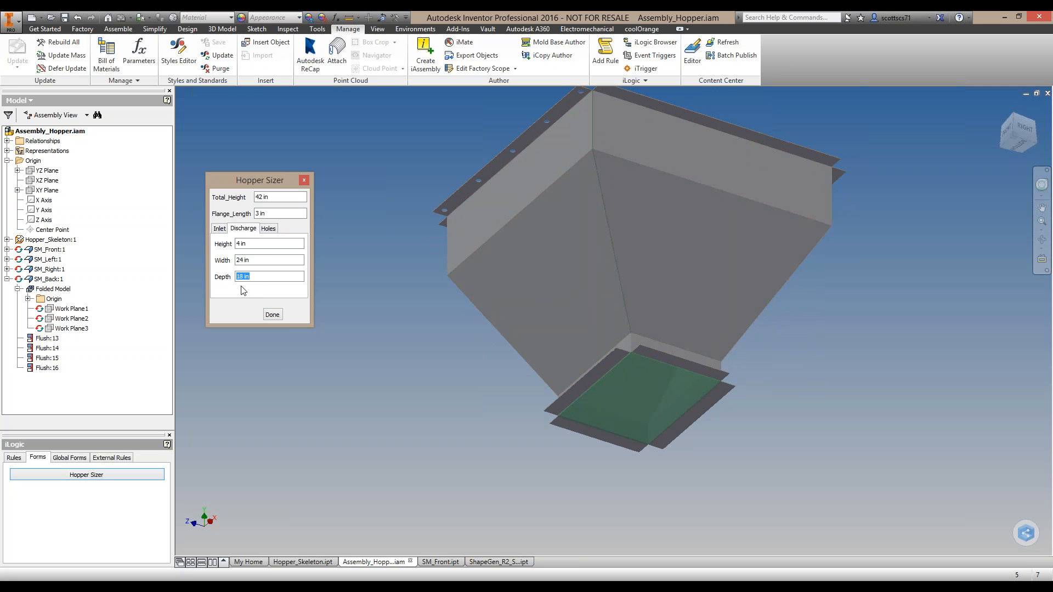
pyautogui.write('12')
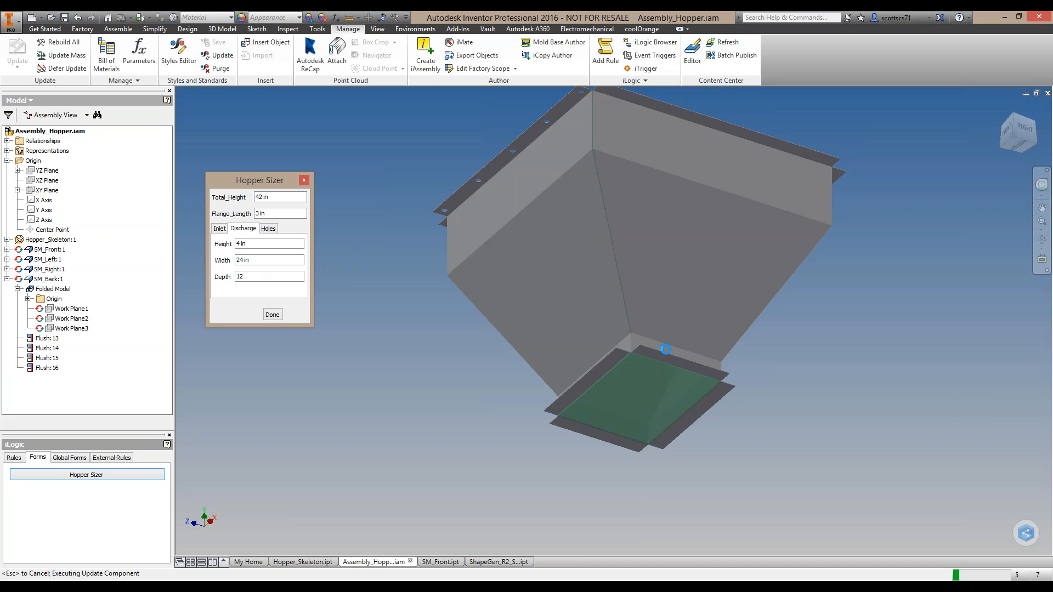
pyautogui.keyDown('shift'); pyautogui.moveTo(707, 344); pyautogui.dragTo(618, 313, button='middle'); pyautogui.keyUp('shift')
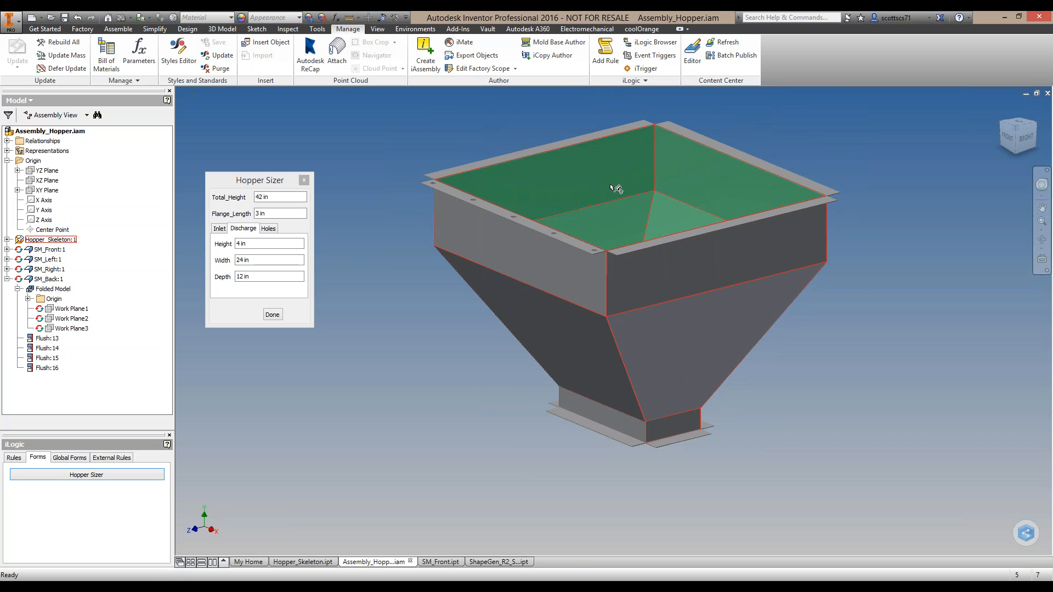
pyautogui.click(269, 229)
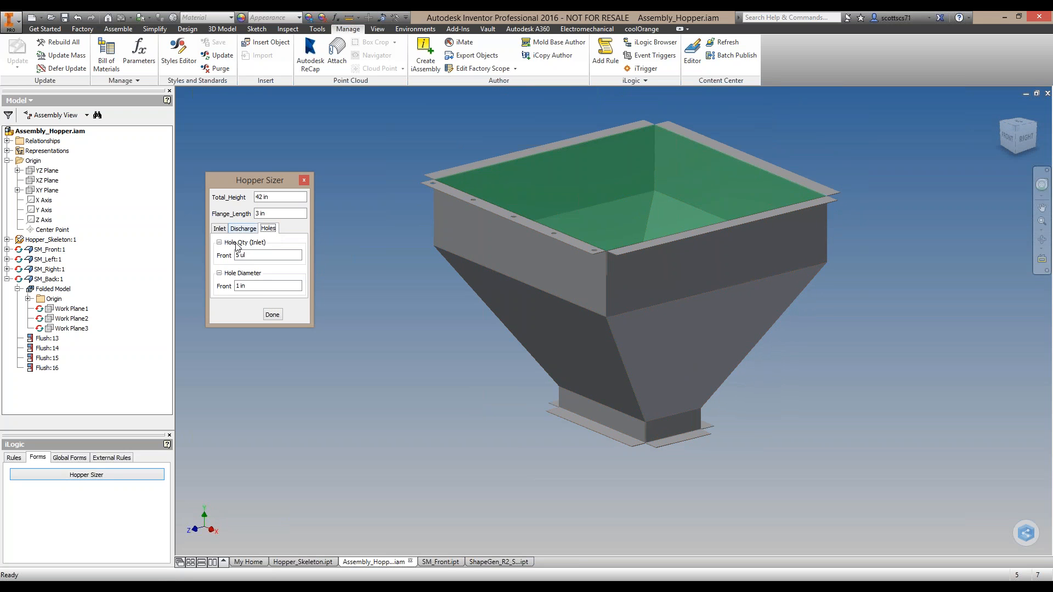
pyautogui.click(273, 315)
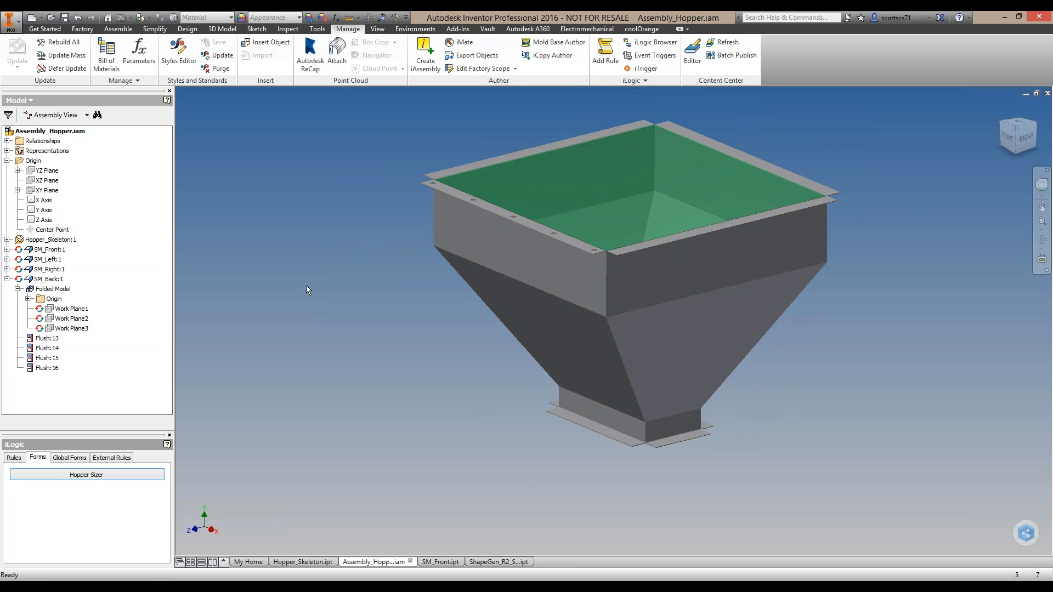
# Review the hopper assembly's user parameters, including the front panel's inlet hole quantity and diameter
pyautogui.click(336, 18)
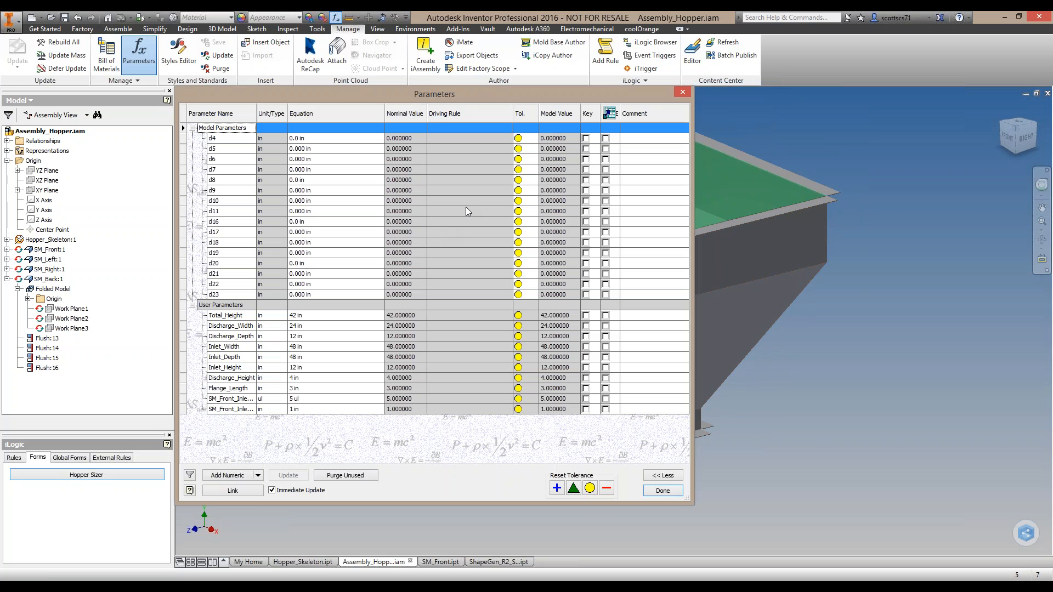
pyautogui.hotkey('alt', 'Tab')
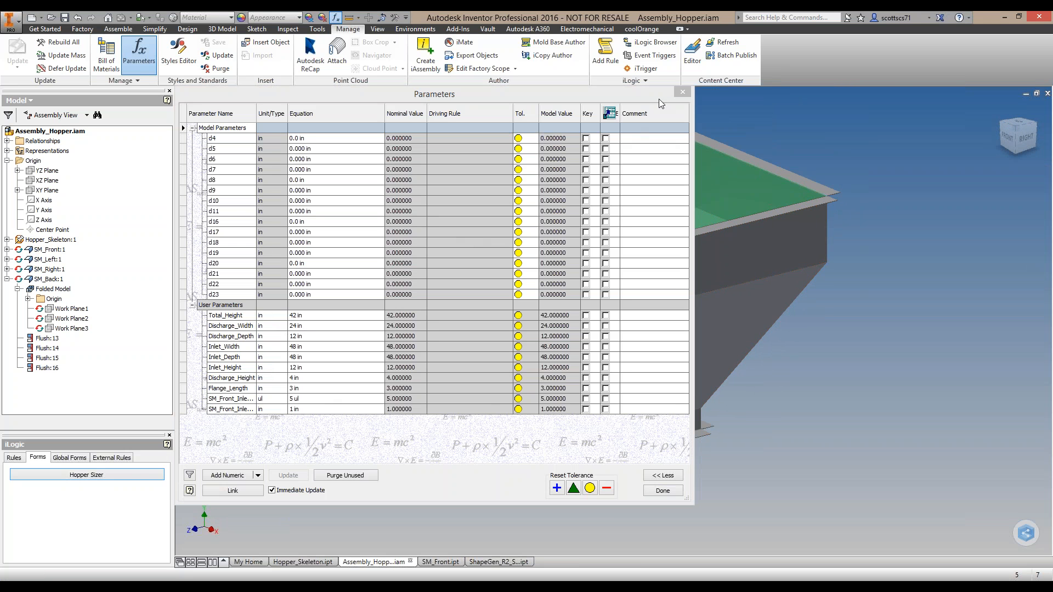
pyautogui.click(683, 92)
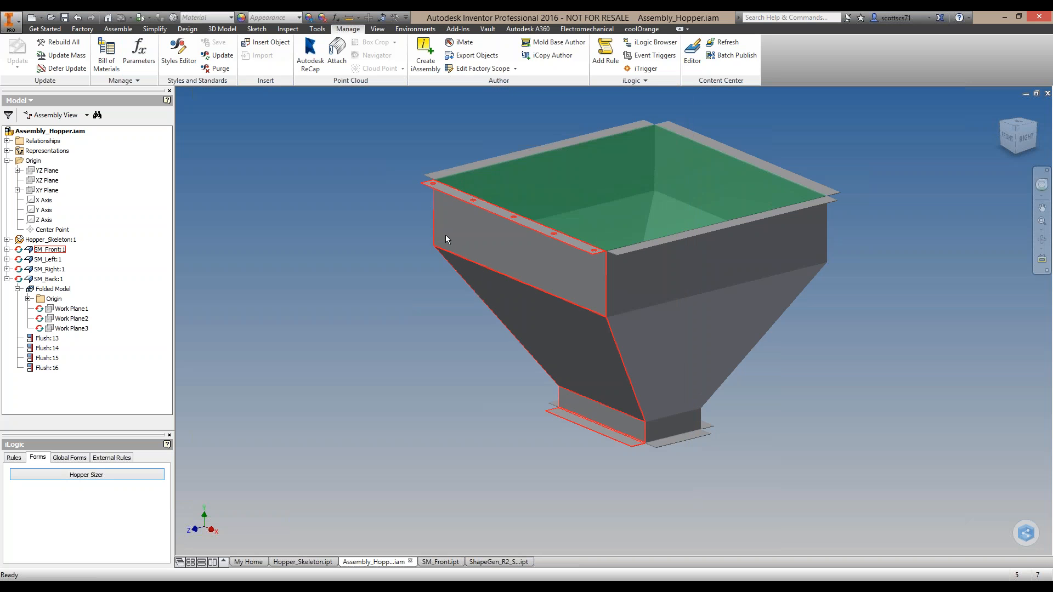
# Open the SM_Front part, examine its inlet hole parameters and pattern spacing formula, and close the part without saving
pyautogui.doubleClick(43, 253)
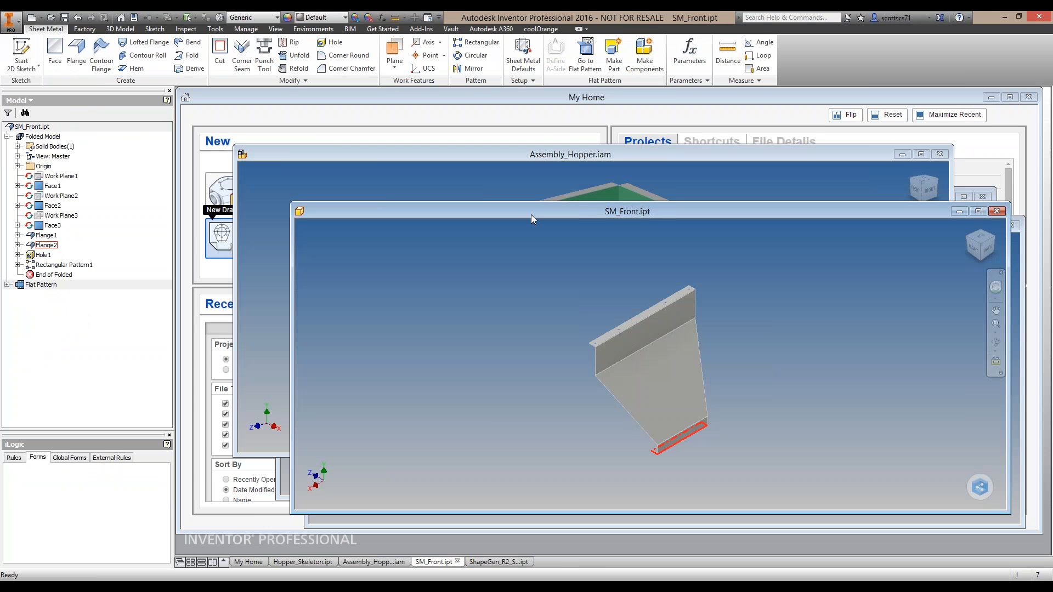
pyautogui.doubleClick(531, 215)
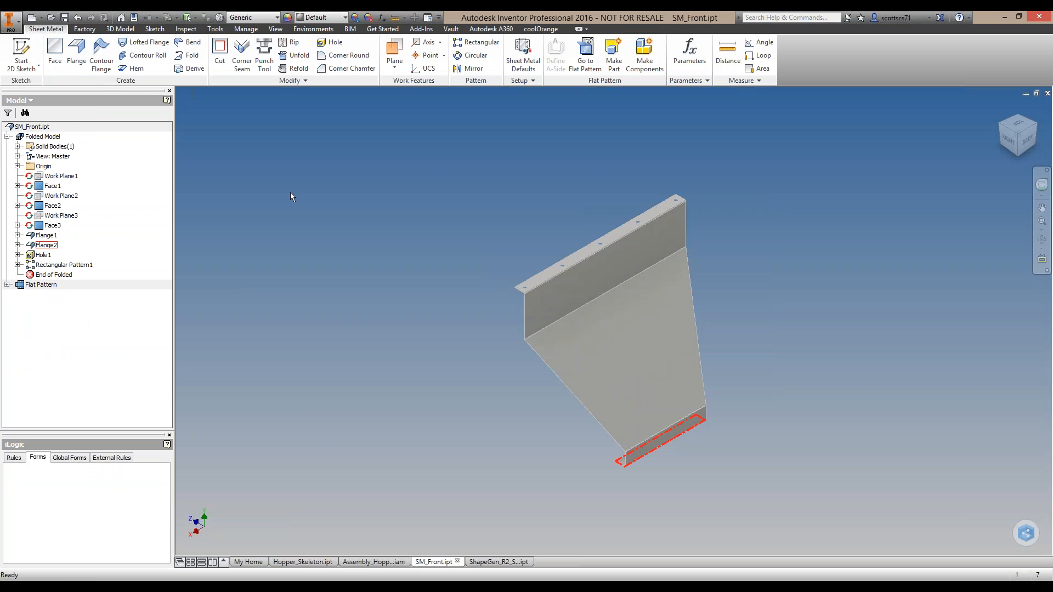
pyautogui.click(382, 18)
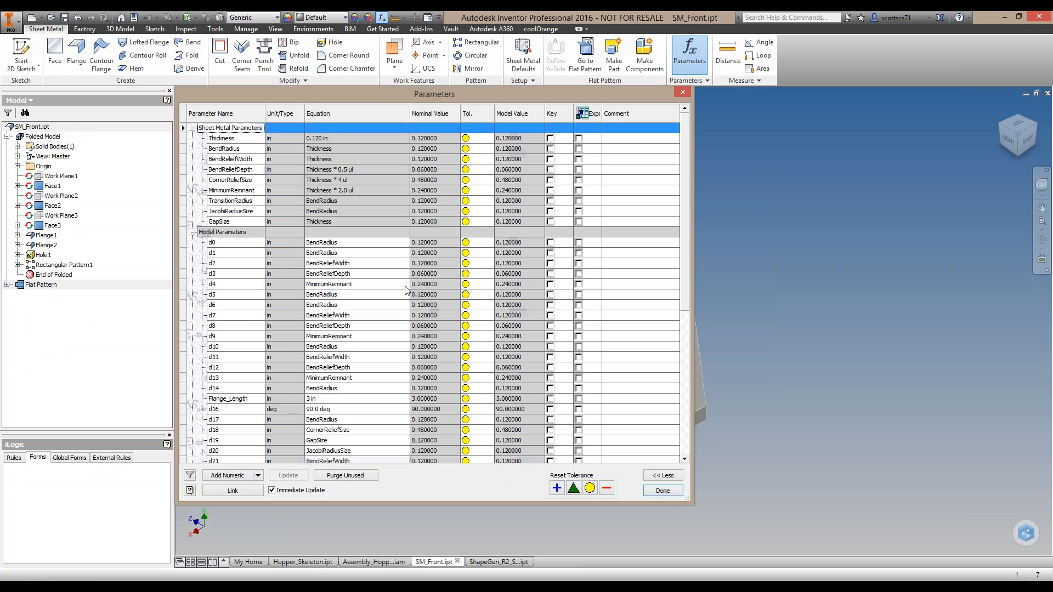
pyautogui.moveTo(689, 287); pyautogui.dragTo(687, 438)
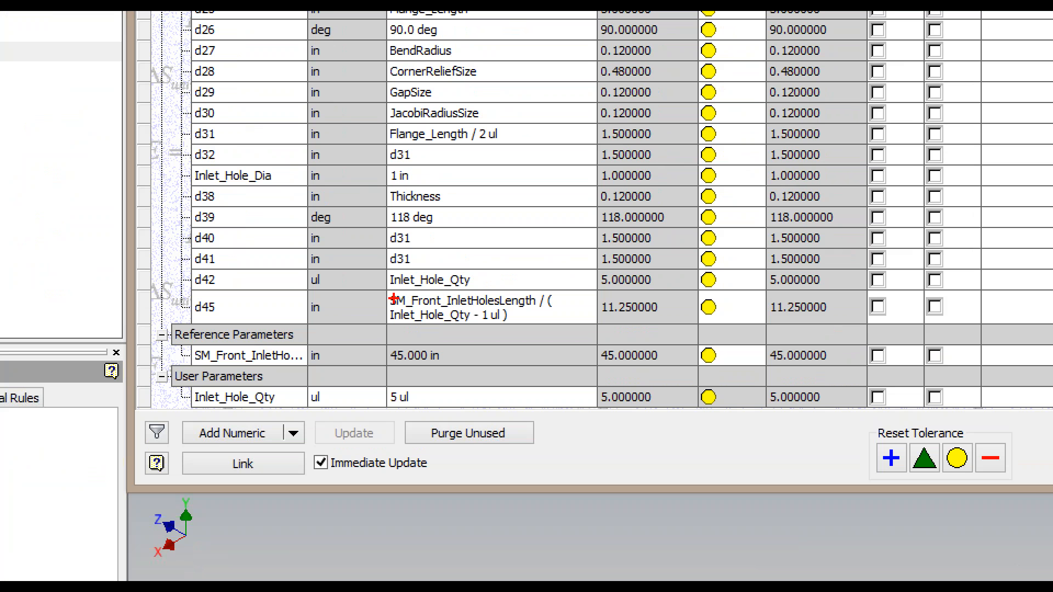
pyautogui.moveTo(391, 300); pyautogui.dragTo(364, 299)
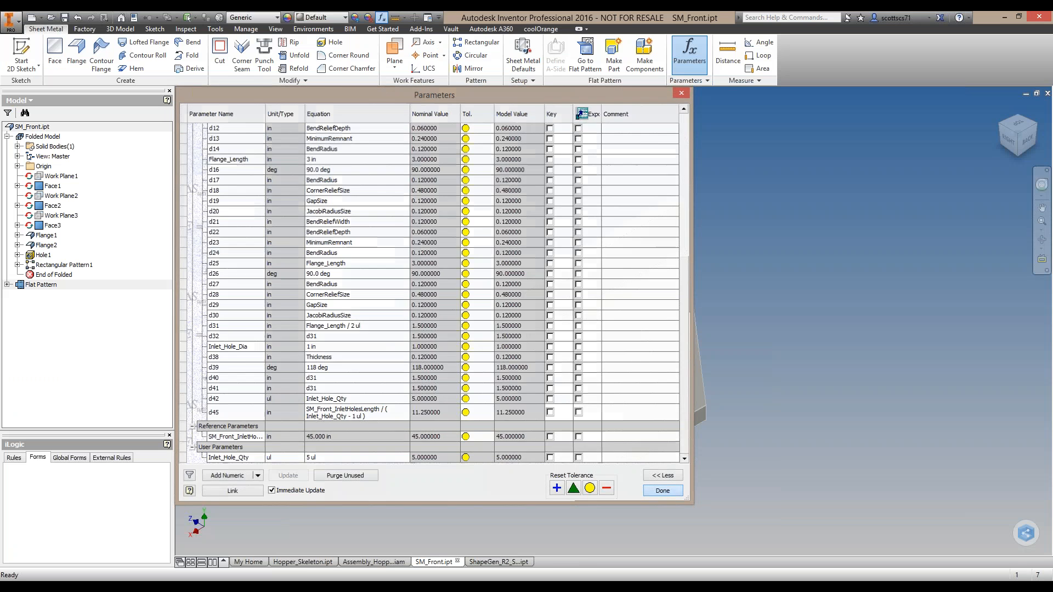
pyautogui.click(663, 490)
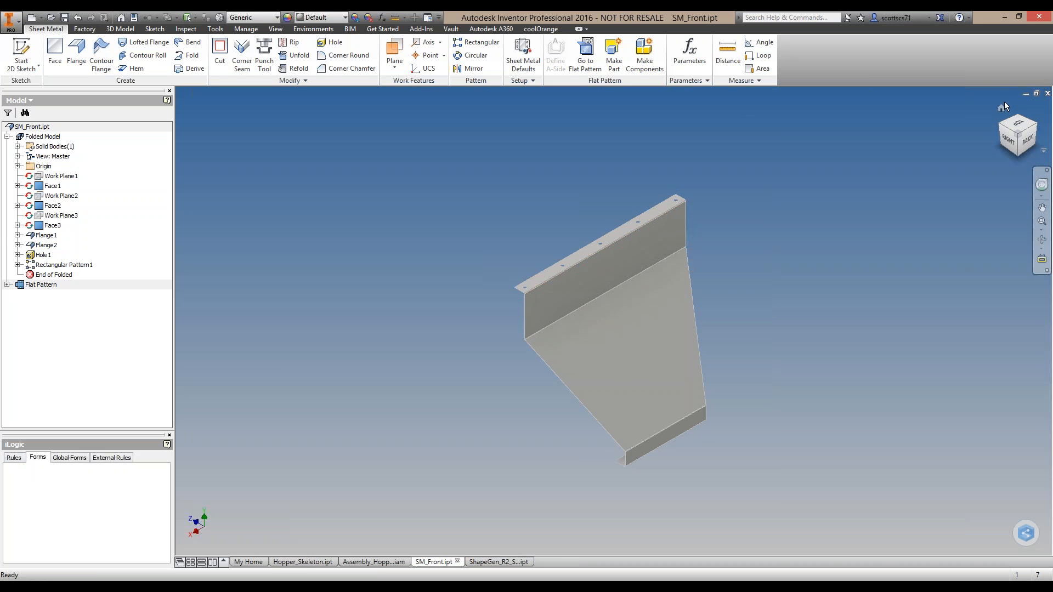
pyautogui.click(1048, 93)
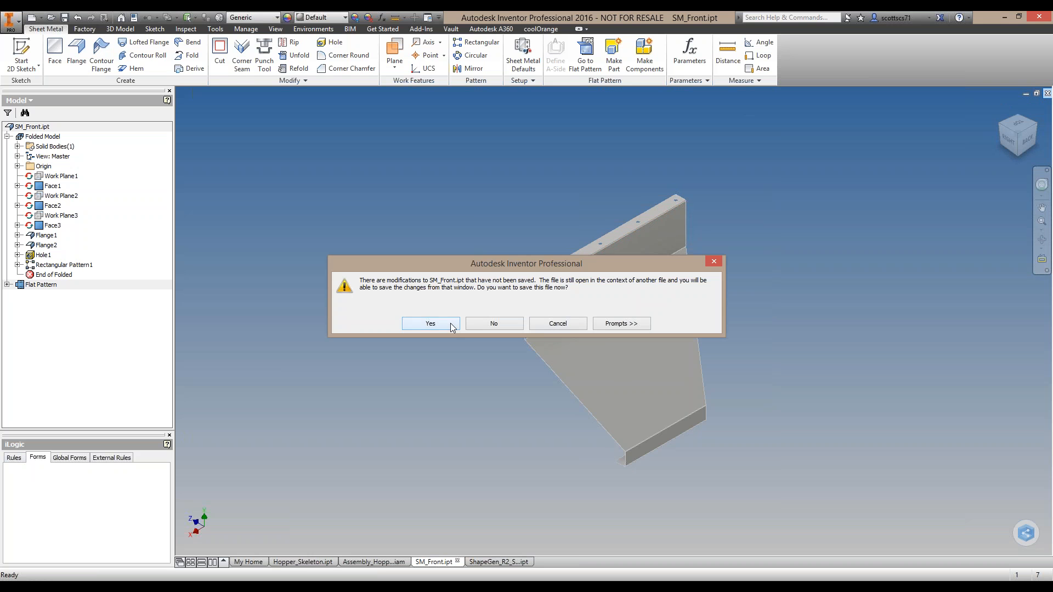
pyautogui.click(481, 325)
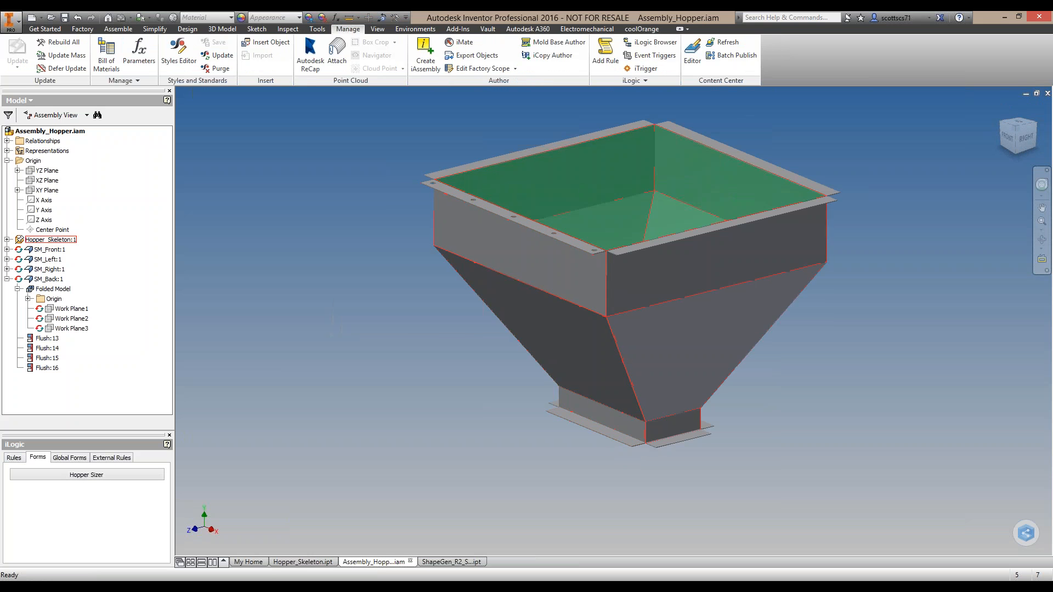
# Set the front panel's inlet hole quantity to 8 in the Hopper Sizer form
pyautogui.click(71, 475)
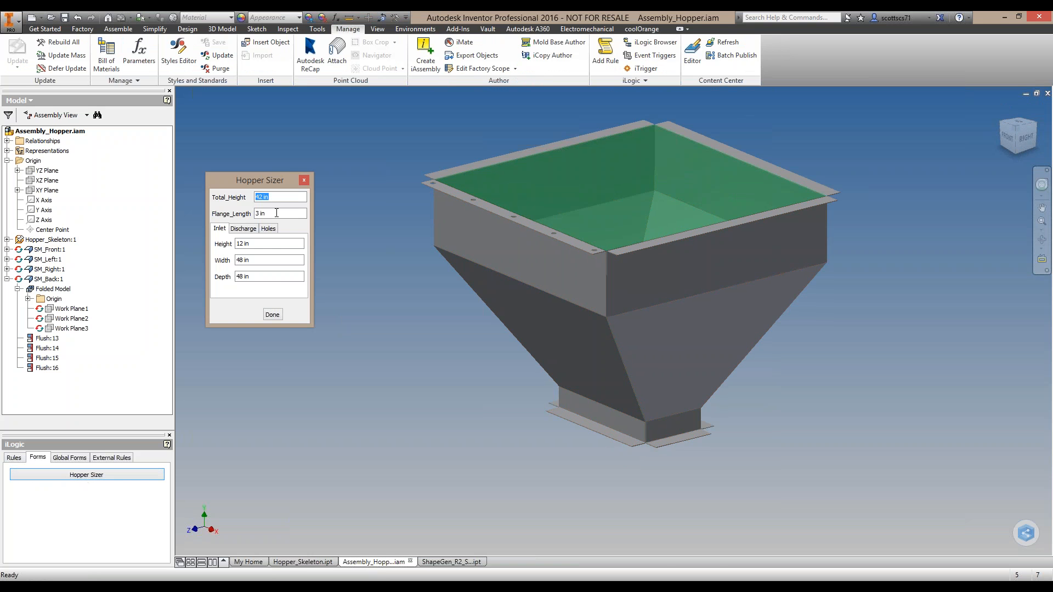
pyautogui.click(268, 228)
pyautogui.click(260, 256)
pyautogui.scroll(5, 490, 223)
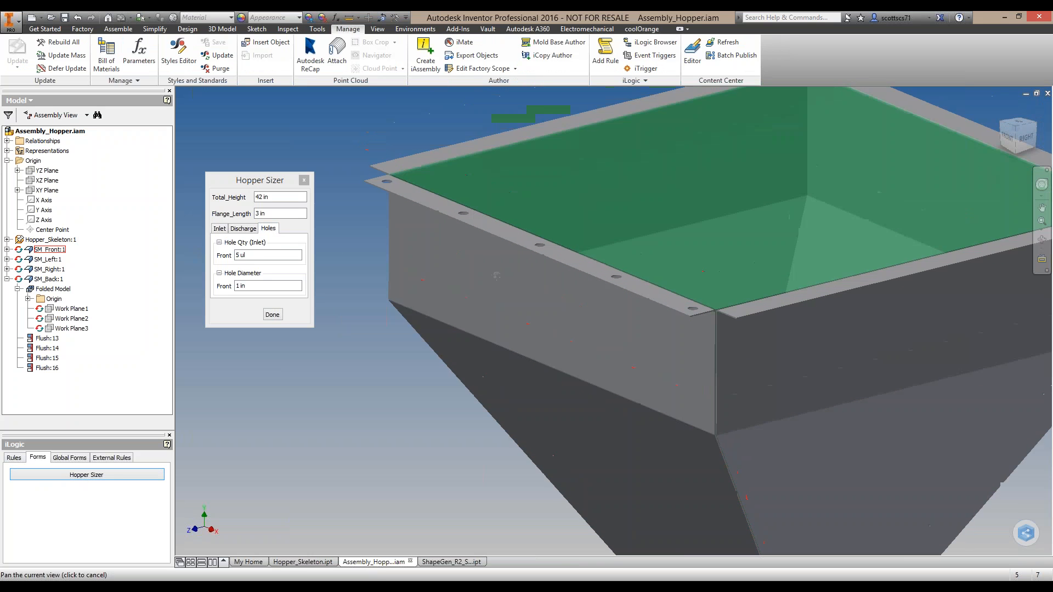
pyautogui.write('8')
pyautogui.press('Return')
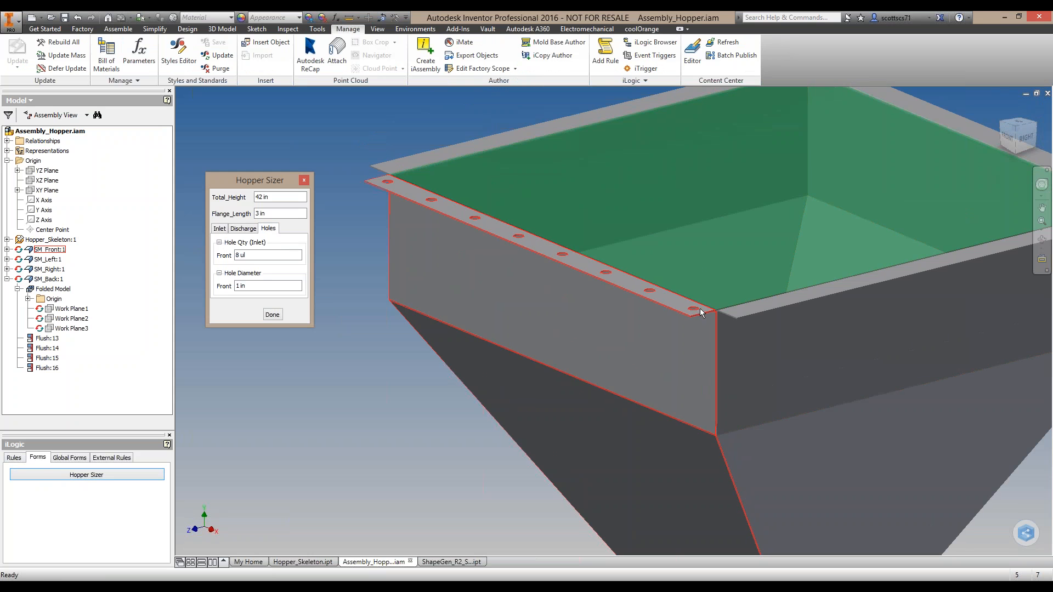
# Set the front hole diameter to 0.5 in and close the Hopper Sizer form
pyautogui.click(250, 287)
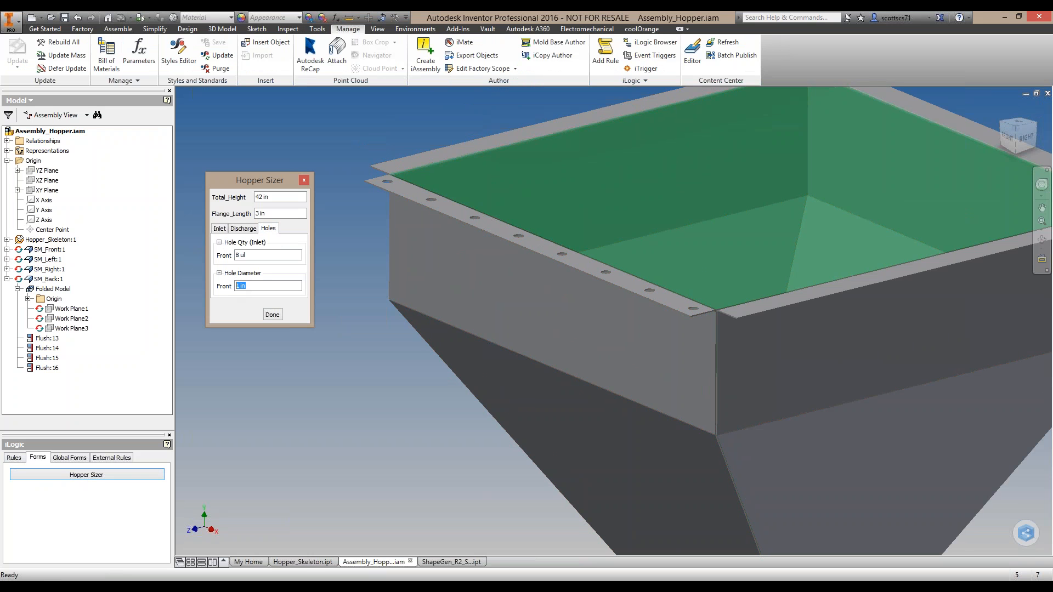
pyautogui.write('.5')
pyautogui.press('Return')
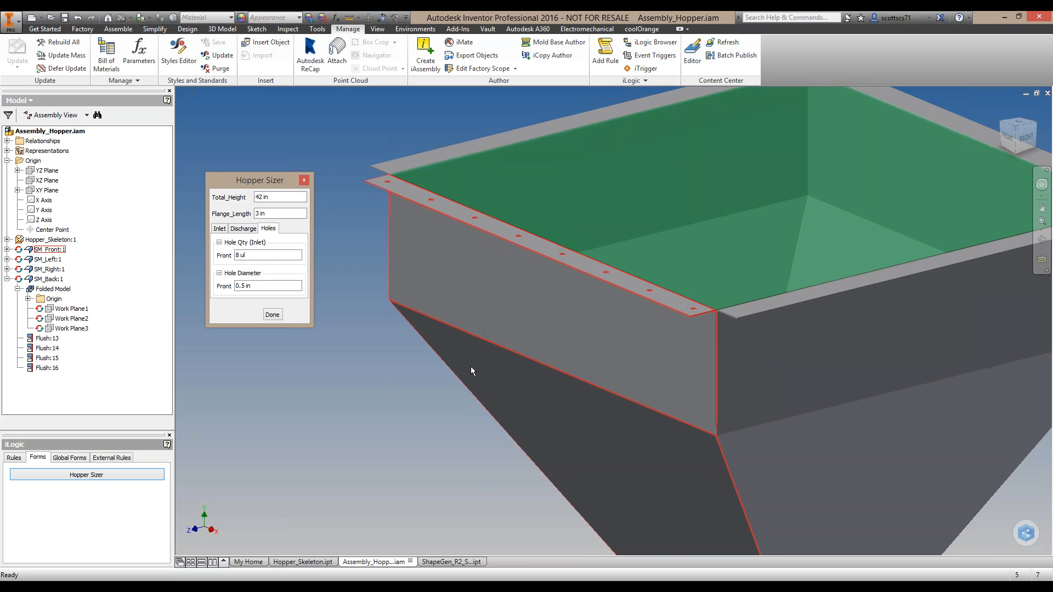
pyautogui.click(271, 316)
pyautogui.middleClick(459, 325)
pyautogui.middleClick(459, 324)
pyautogui.moveTo(473, 279)
pyautogui.keyDown('shift'); pyautogui.mouseDown(button='middle')
pyautogui.moveTo(475, 289)
pyautogui.moveTo(475, 226)
pyautogui.moveTo(475, 257)
pyautogui.mouseUp(button='middle'); pyautogui.keyUp('shift')
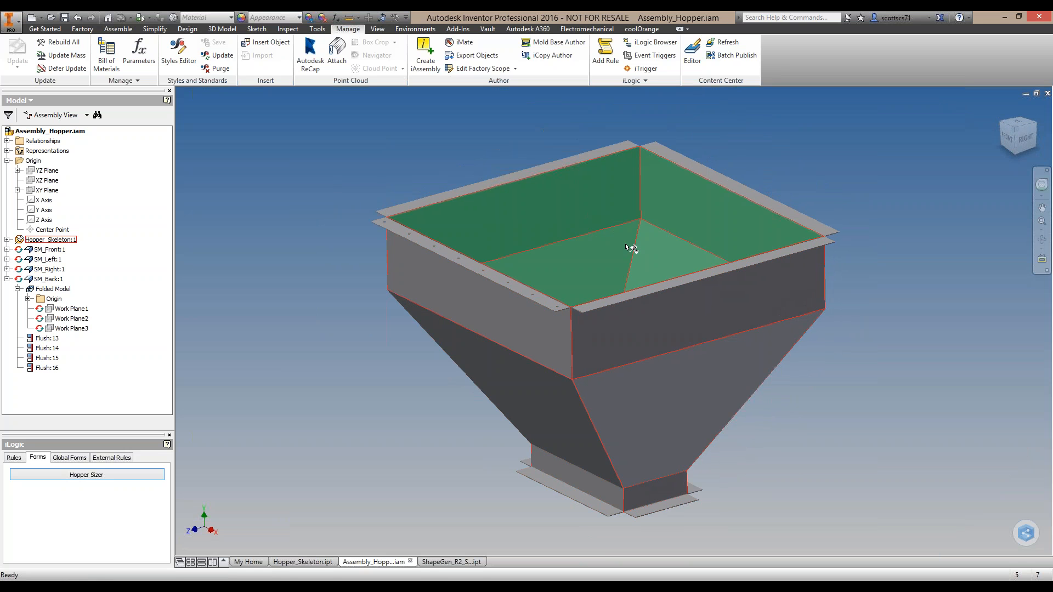
pyautogui.moveTo(629, 249)
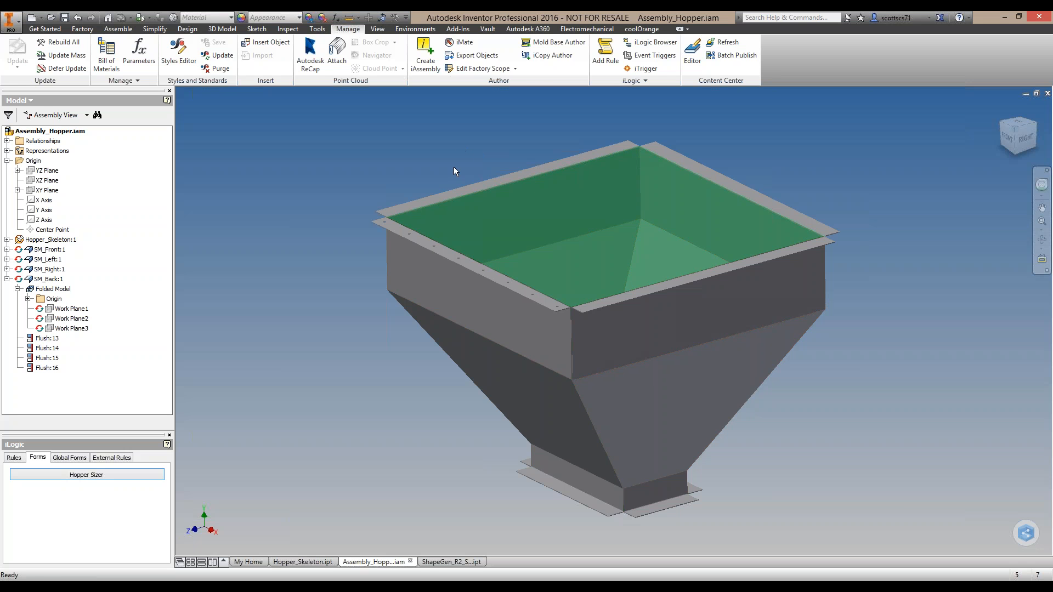
# Switch to the ShapeGen_R2_SMPart part and inspect the Hole1 feature in its flange
pyautogui.click(440, 563)
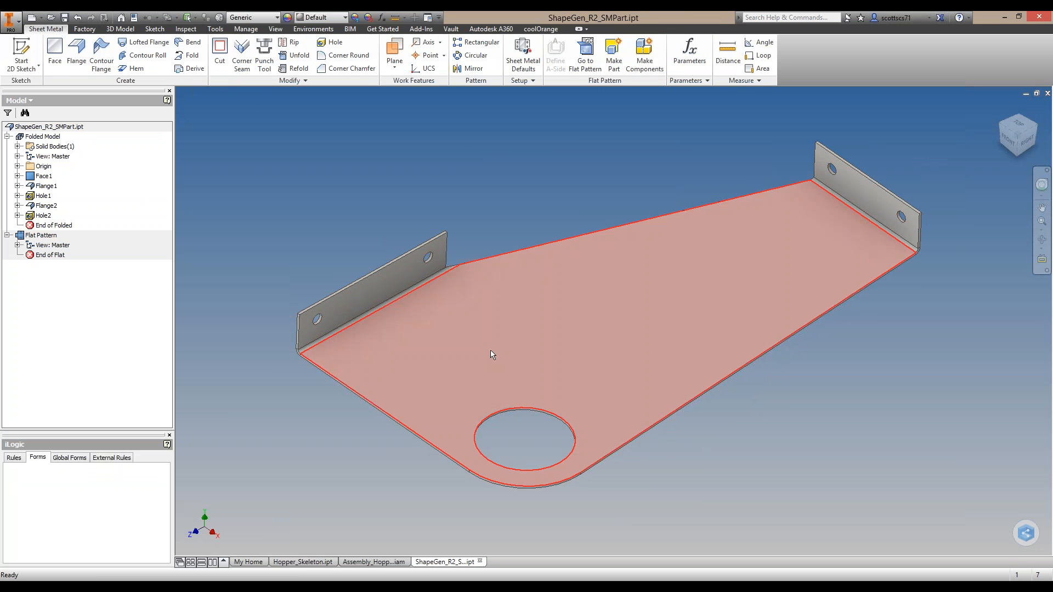
pyautogui.click(43, 196)
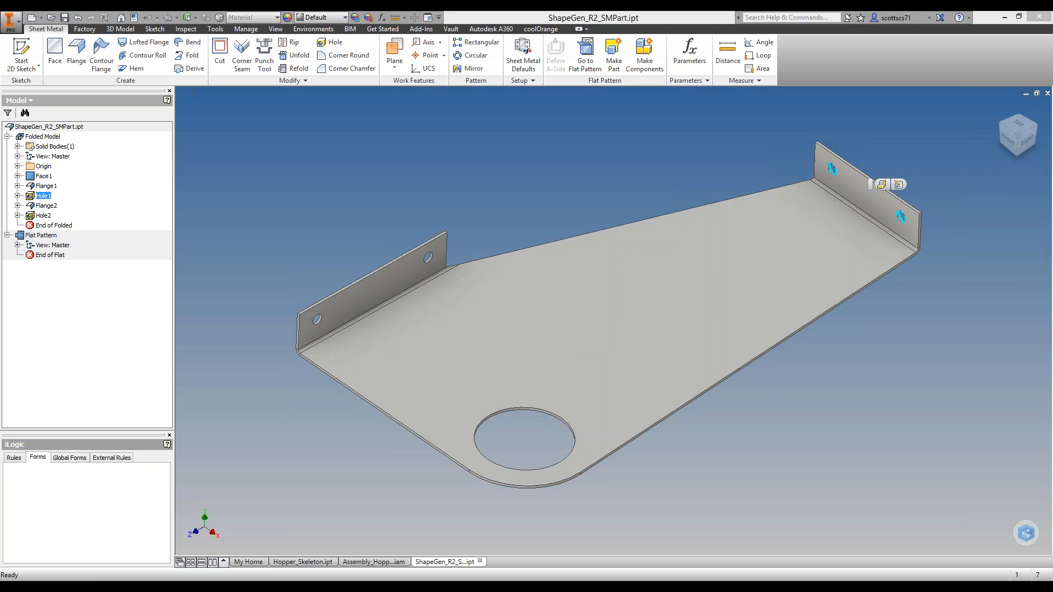
pyautogui.click(642, 159)
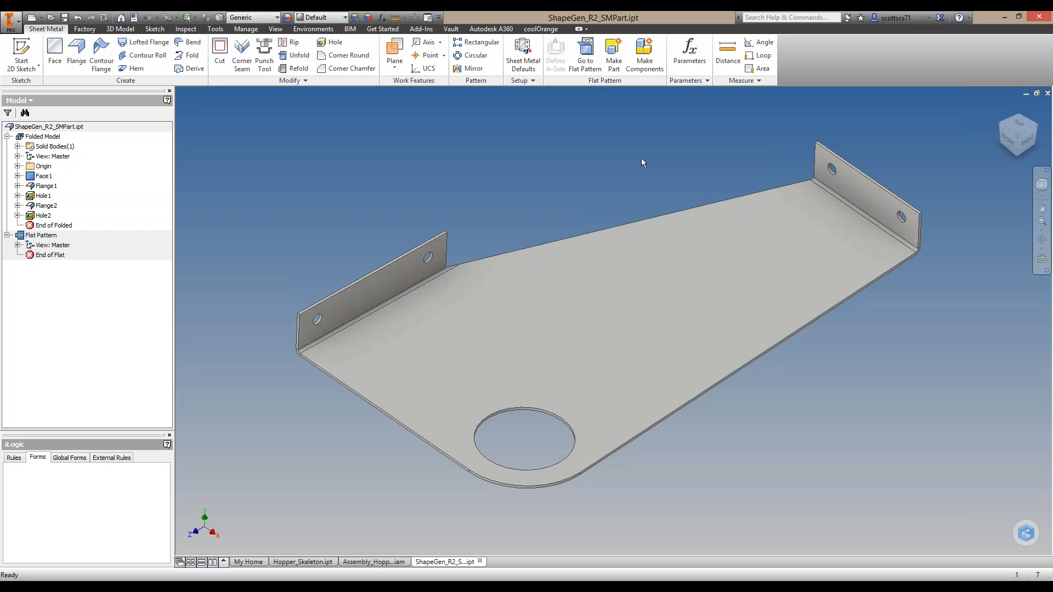
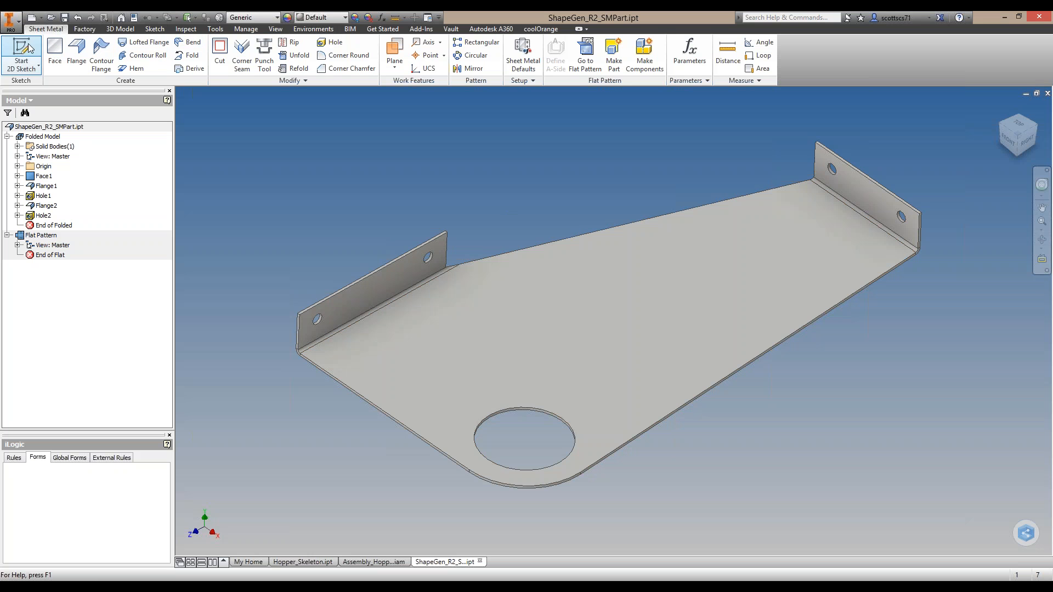
# Assign the Steel, Alloy material to the part in its iProperties and check the resulting mass
pyautogui.click(10, 21)
pyautogui.click(43, 268)
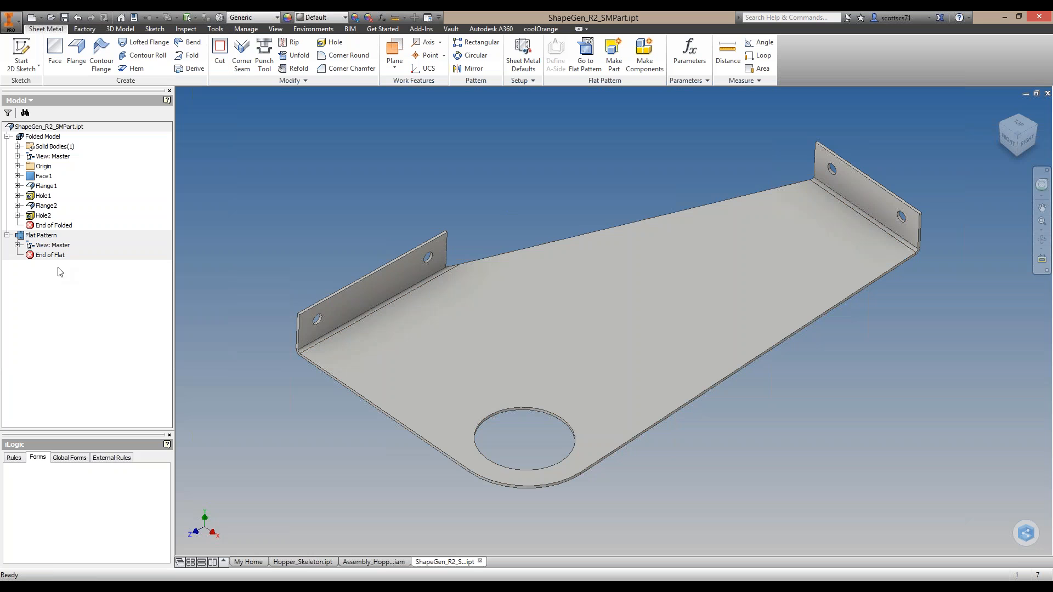
pyautogui.click(577, 145)
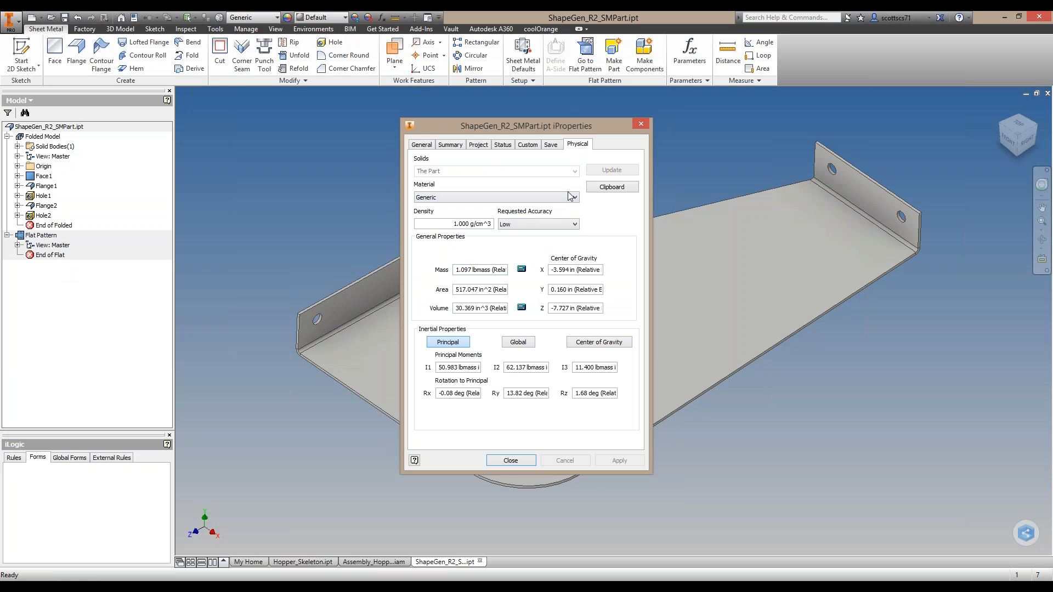
pyautogui.click(470, 200)
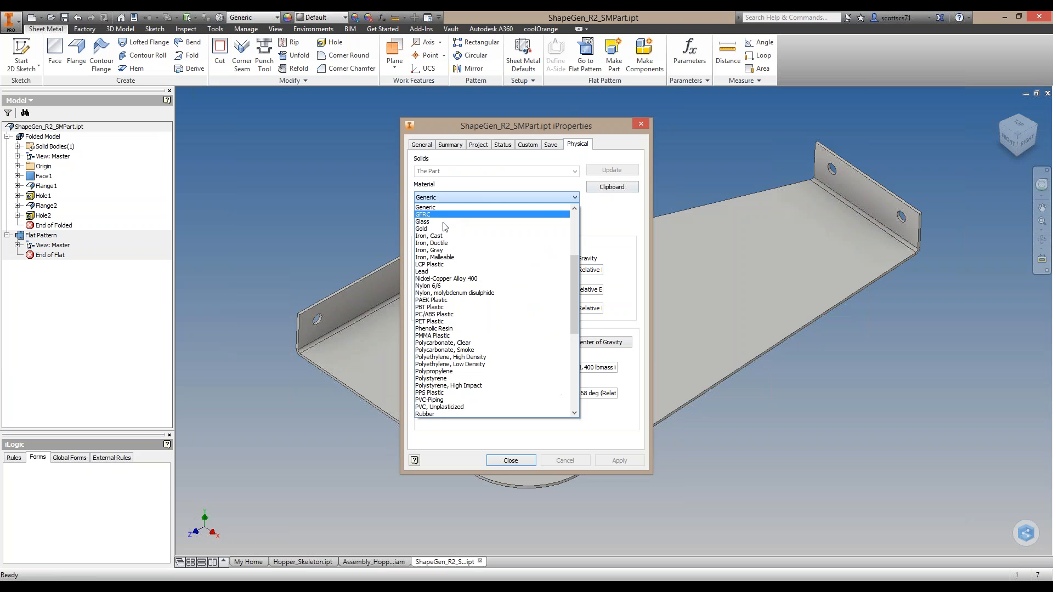
pyautogui.scroll(-4, 454, 353)
pyautogui.scroll(-3, 454, 353)
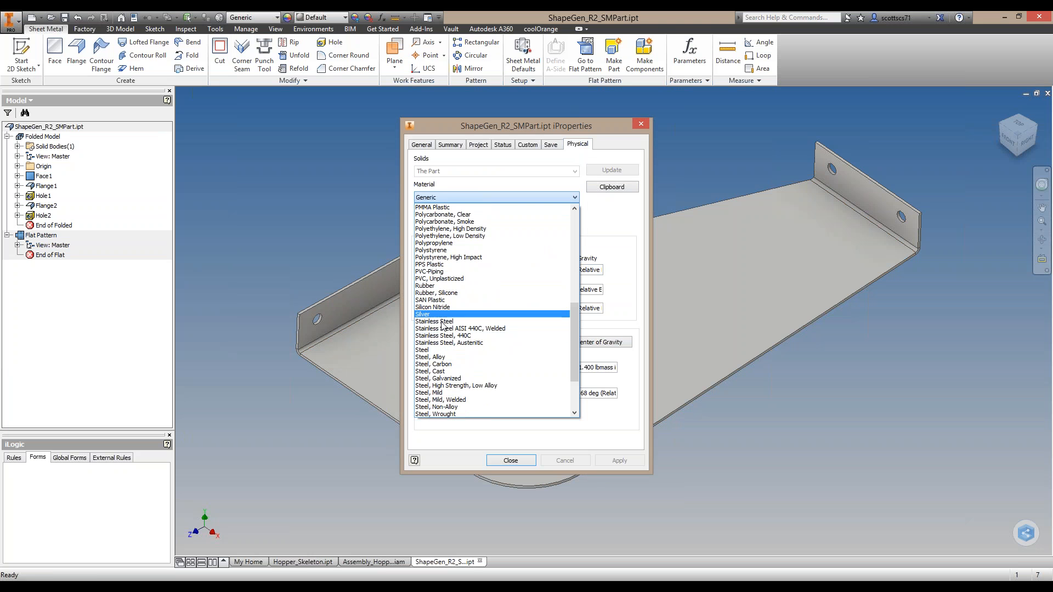
pyautogui.click(445, 357)
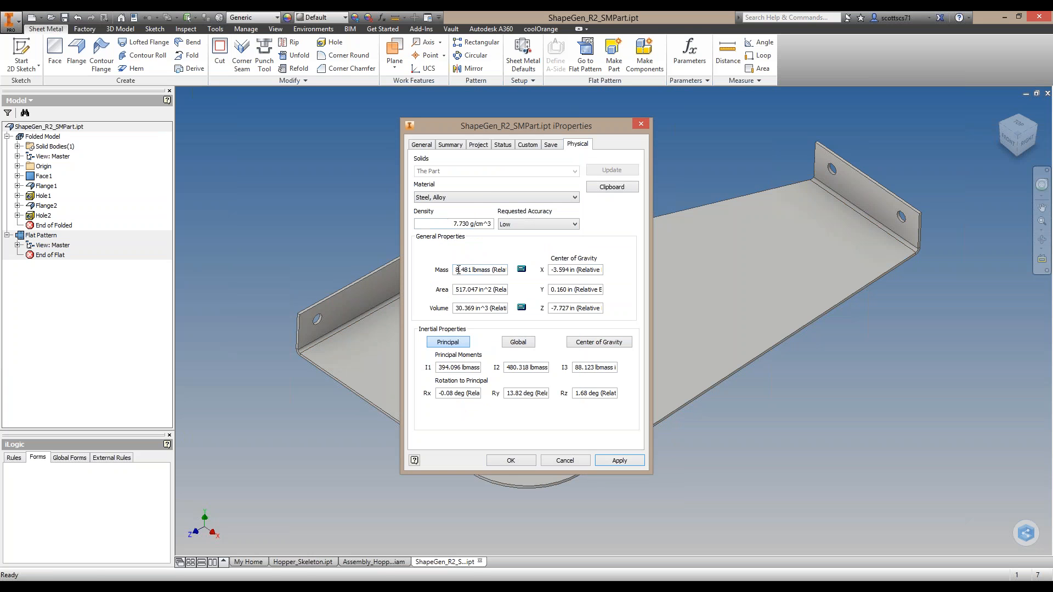
pyautogui.moveTo(455, 270); pyautogui.dragTo(482, 271)
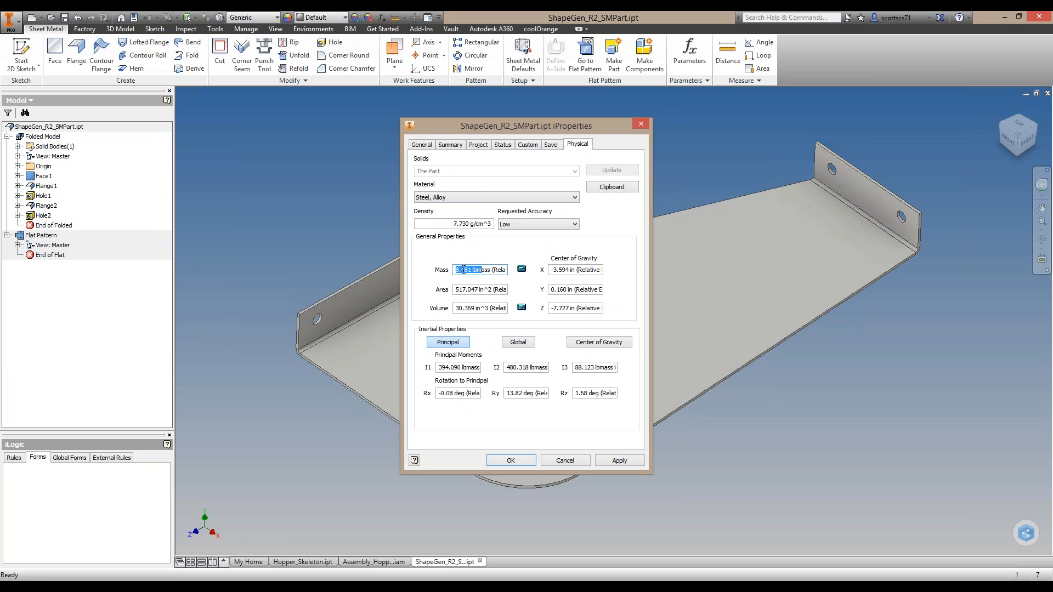
pyautogui.click(529, 463)
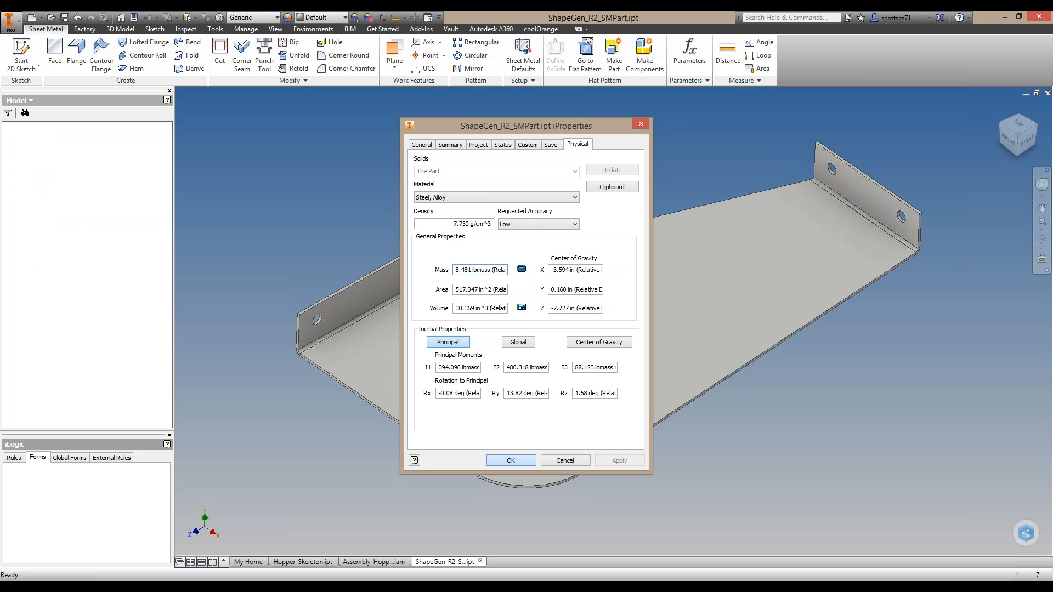
# Start a Shape Generator study on the part and apply a fixed constraint to the four mounting holes in its two flanges
pyautogui.click(120, 31)
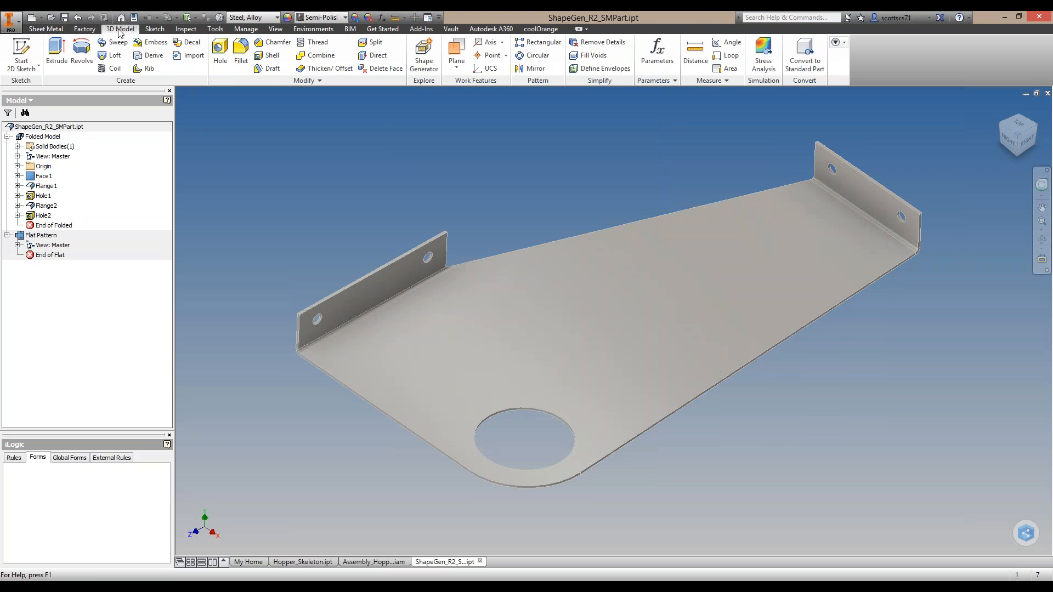
pyautogui.click(423, 52)
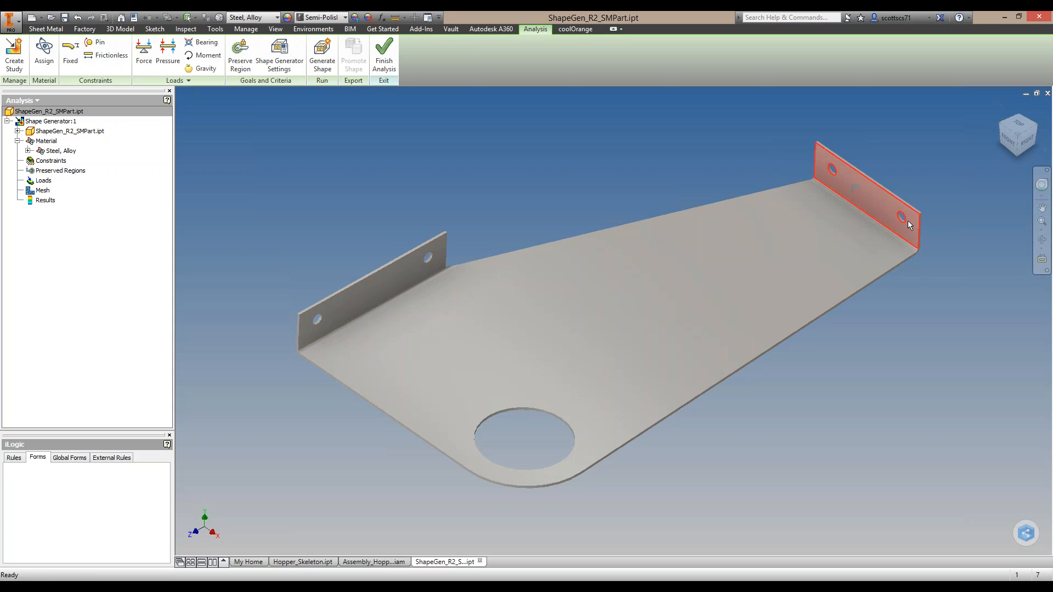
pyautogui.click(71, 53)
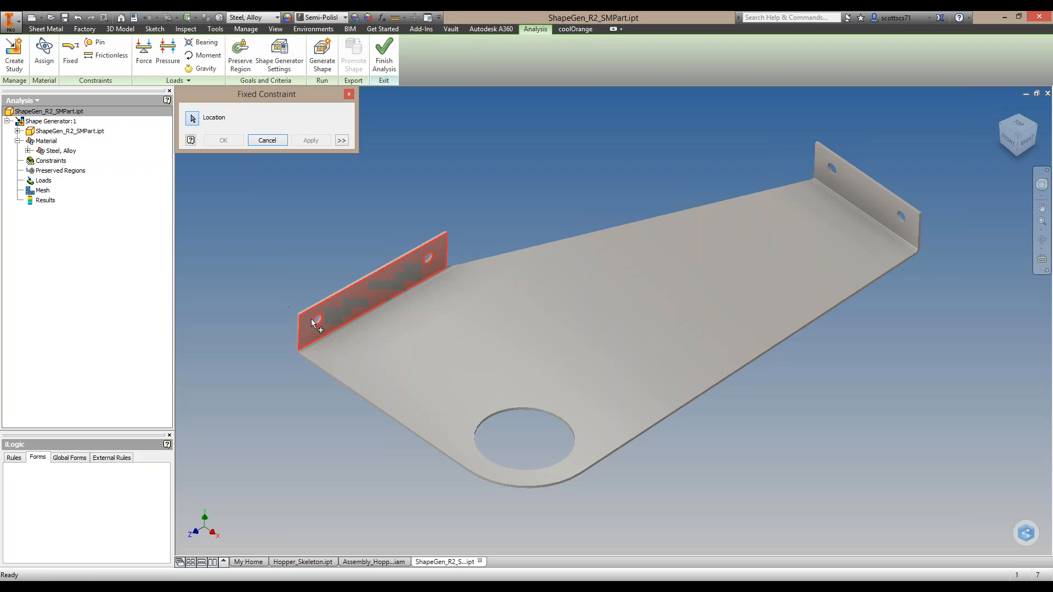
pyautogui.click(317, 318)
pyautogui.click(429, 259)
pyautogui.click(833, 170)
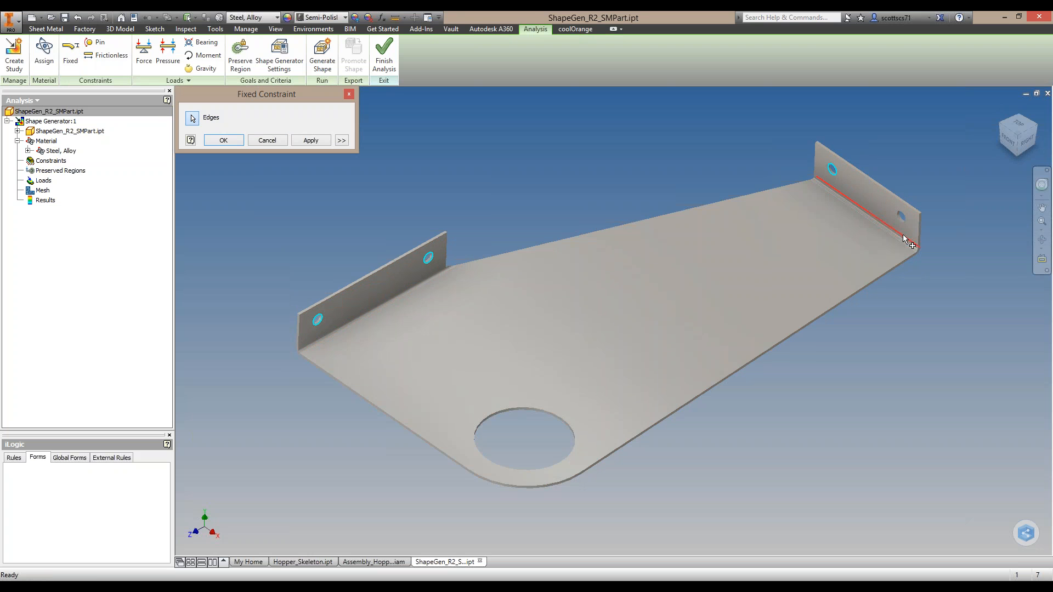
pyautogui.click(901, 216)
pyautogui.click(223, 140)
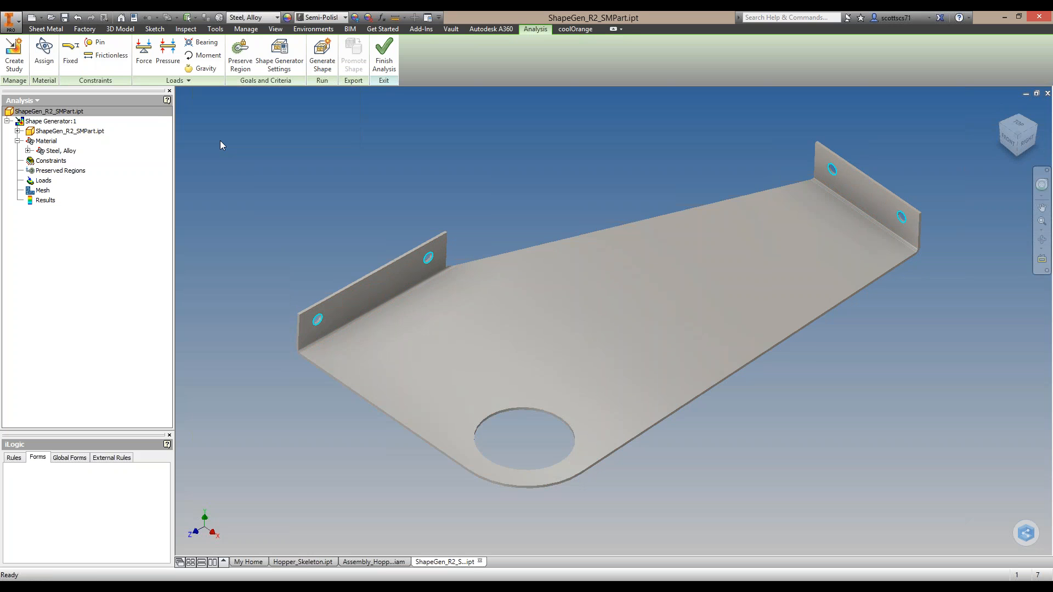
# Apply a pin constraint to the inside face of the large hole near the plate's rounded corner
pyautogui.click(99, 46)
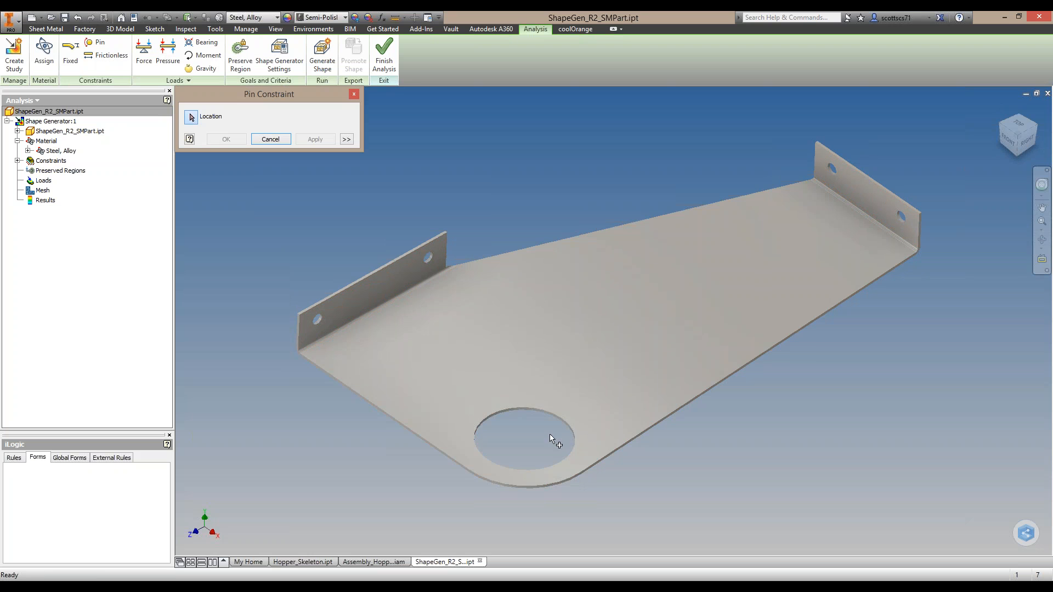
pyautogui.click(554, 420)
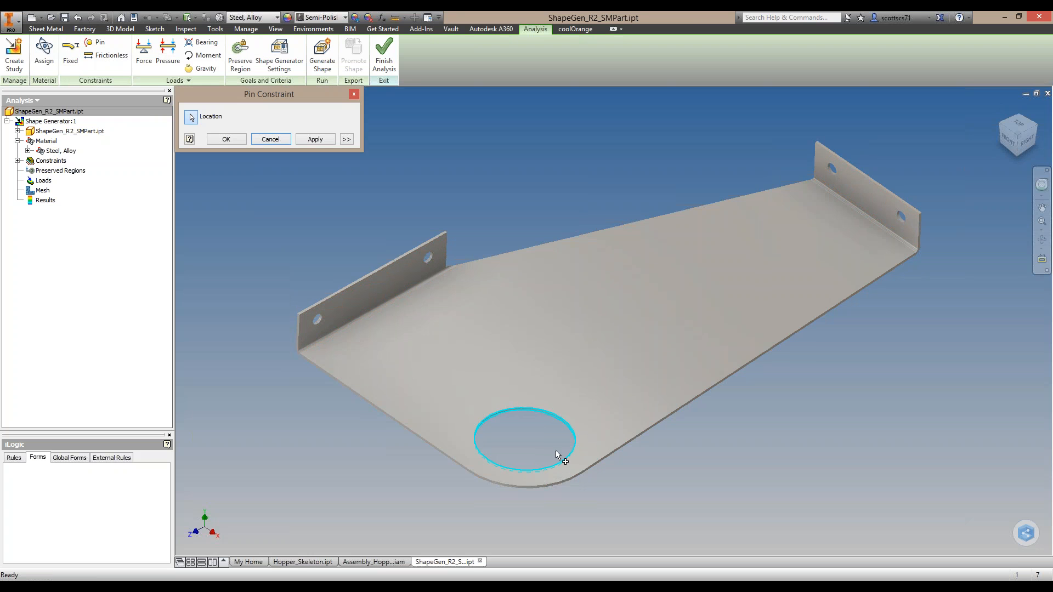
pyautogui.click(226, 140)
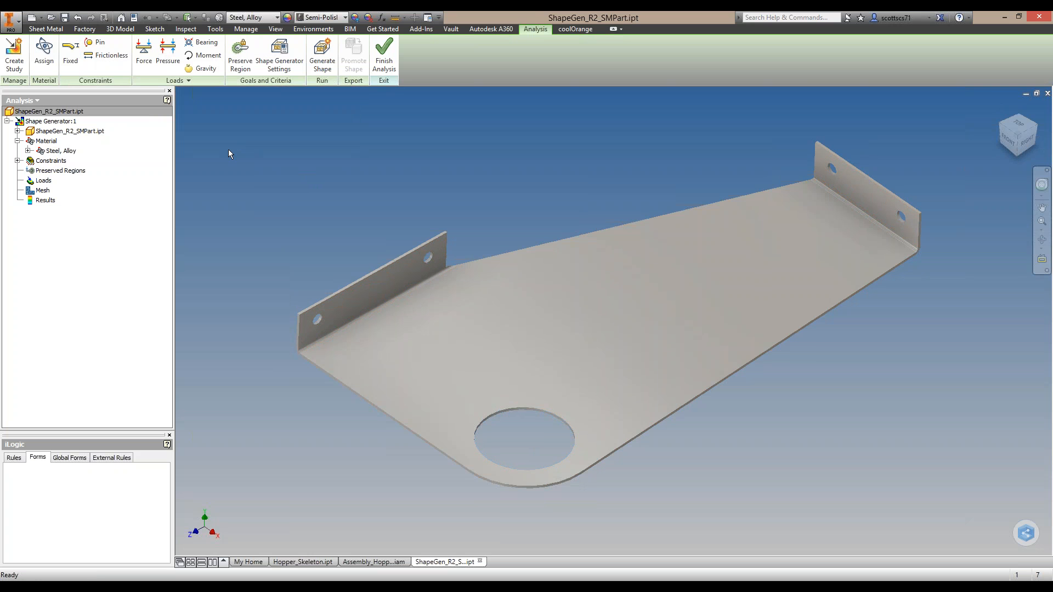
# Apply a 120 lbforce load to the outer face of the longer mounting flange
pyautogui.click(144, 46)
pyautogui.keyDown('shift'); pyautogui.moveTo(388, 266); pyautogui.dragTo(192, 199, button='middle'); pyautogui.keyUp('shift')
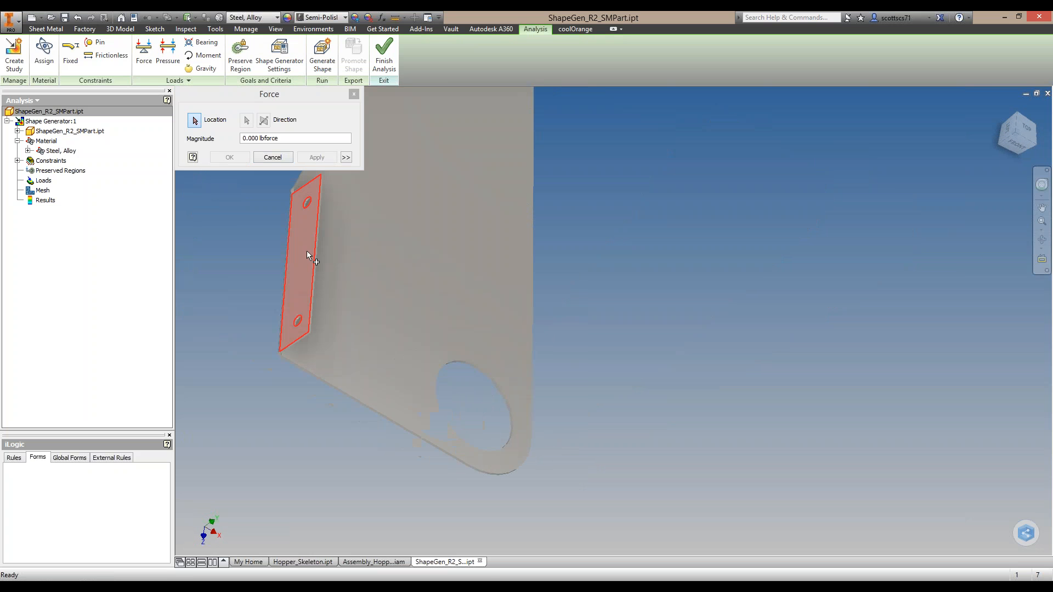
pyautogui.click(300, 264)
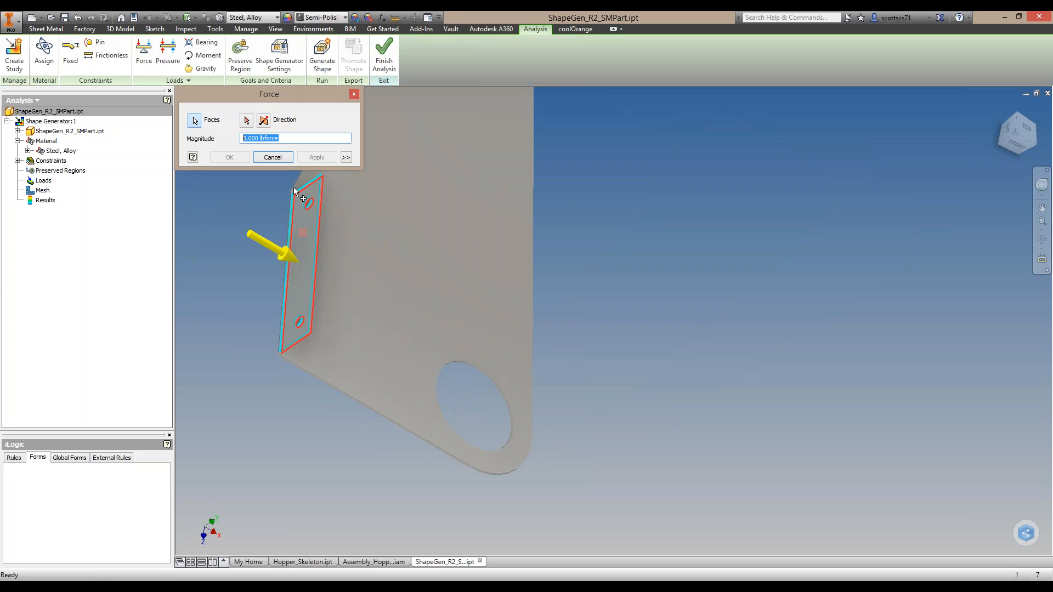
pyautogui.write('120')
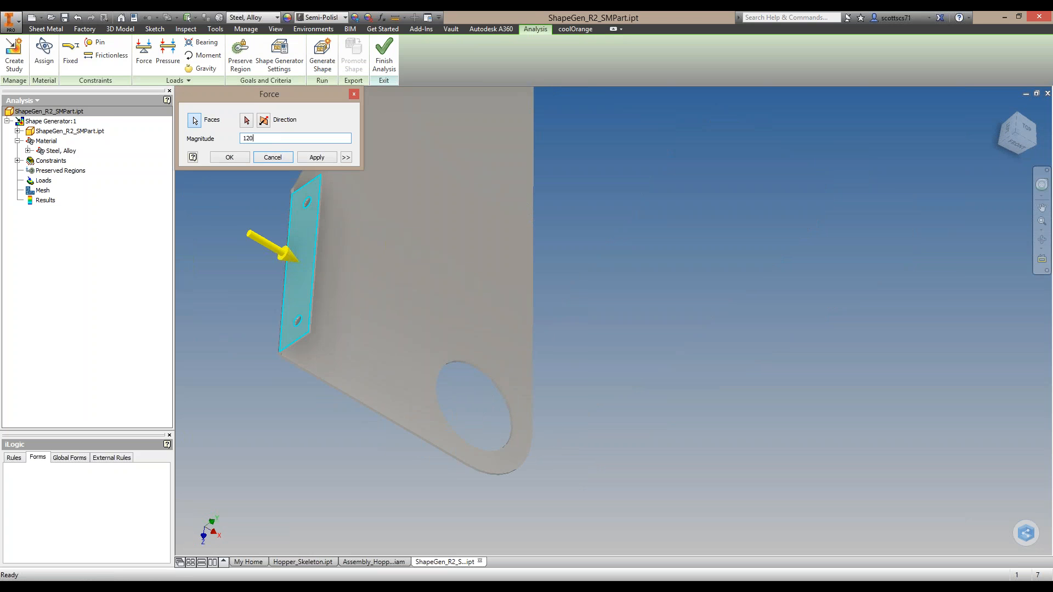
pyautogui.click(229, 158)
# Apply a 200 lbforce load to the outer face of the shorter mounting flange
pyautogui.keyDown('shift'); pyautogui.moveTo(528, 281); pyautogui.dragTo(228, 145, button='middle'); pyautogui.keyUp('shift')
pyautogui.click(144, 53)
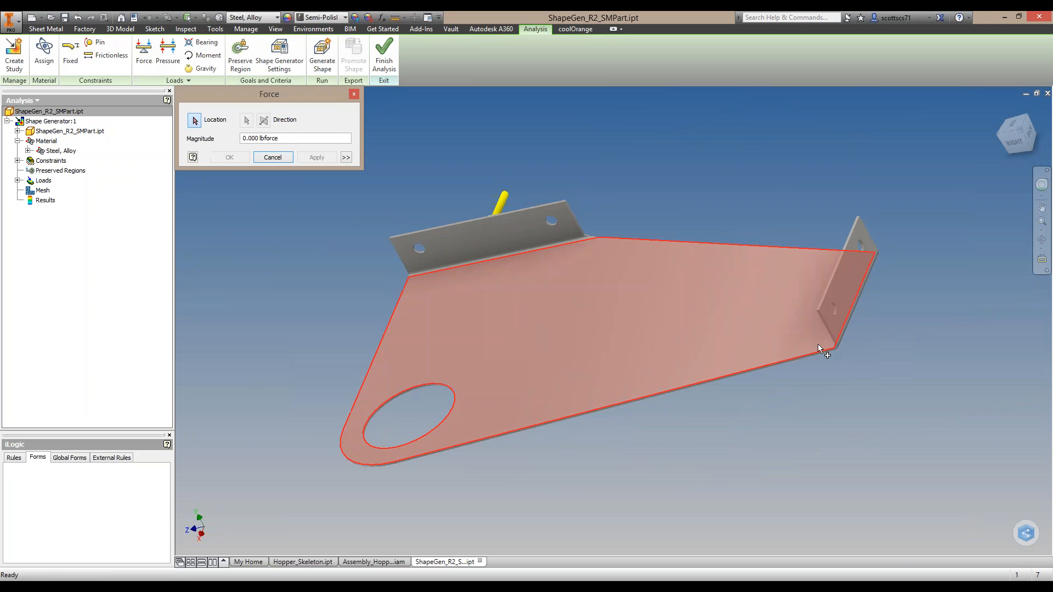
pyautogui.click(847, 285)
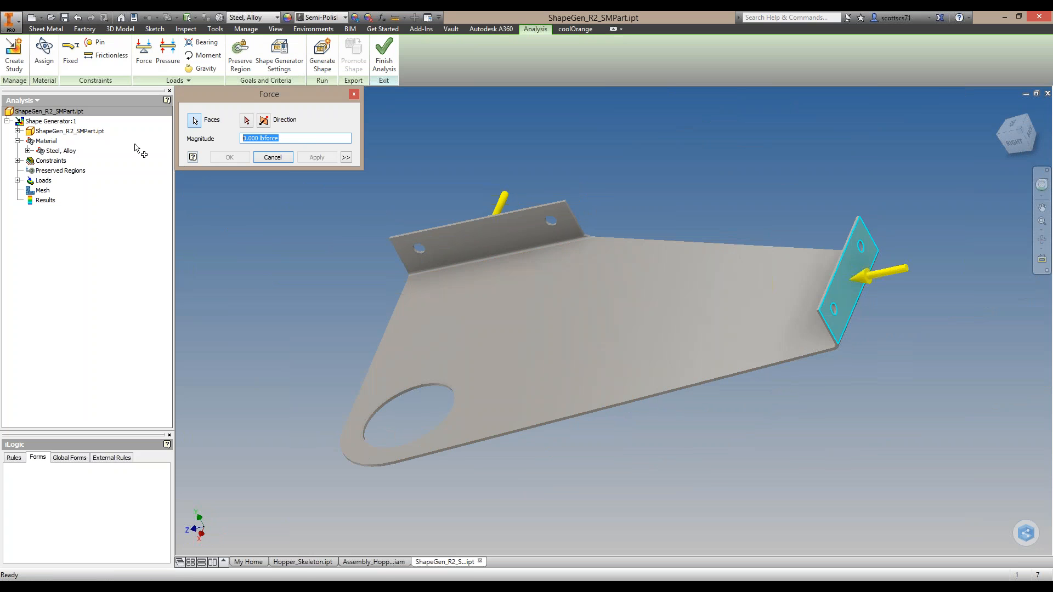
pyautogui.write('200')
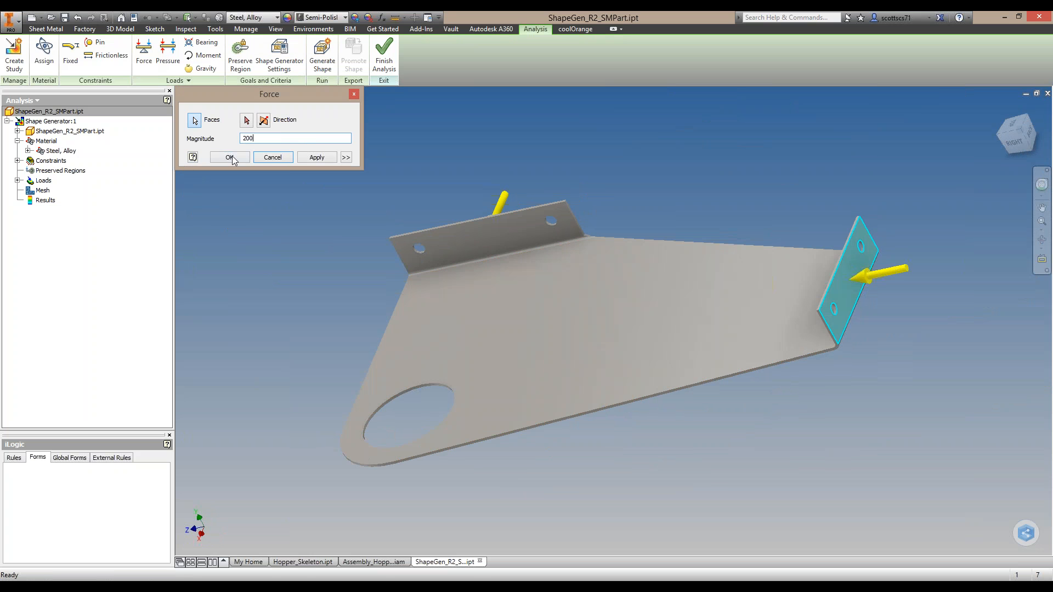
pyautogui.click(237, 158)
# Preserve a cylindrical region of 3 in radius around the large hole, located from the plate's rounded corner edge
pyautogui.keyDown('shift'); pyautogui.moveTo(594, 248); pyautogui.dragTo(688, 399, button='middle'); pyautogui.keyUp('shift')
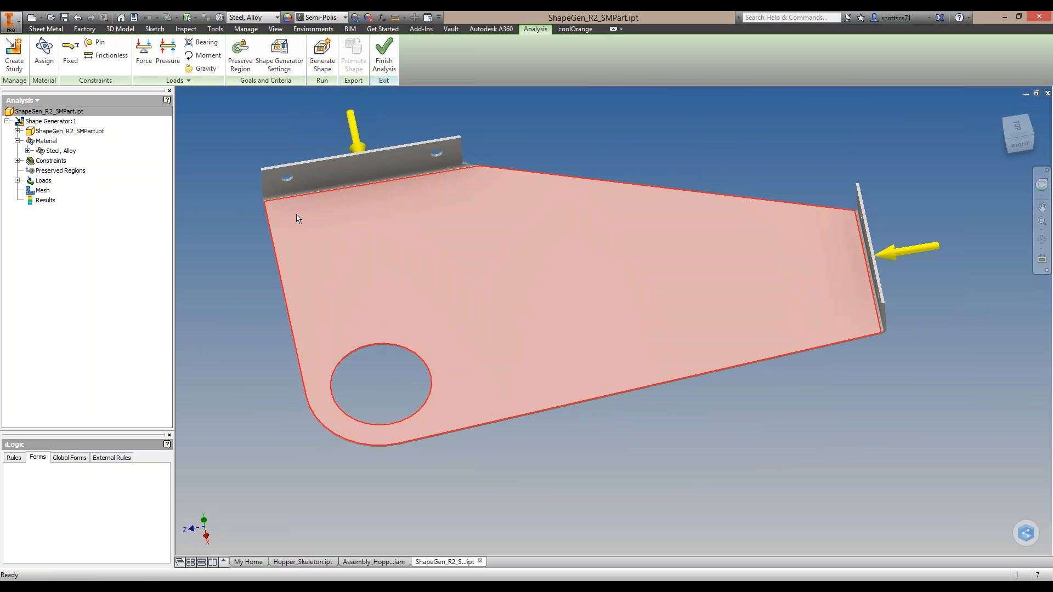
pyautogui.click(242, 66)
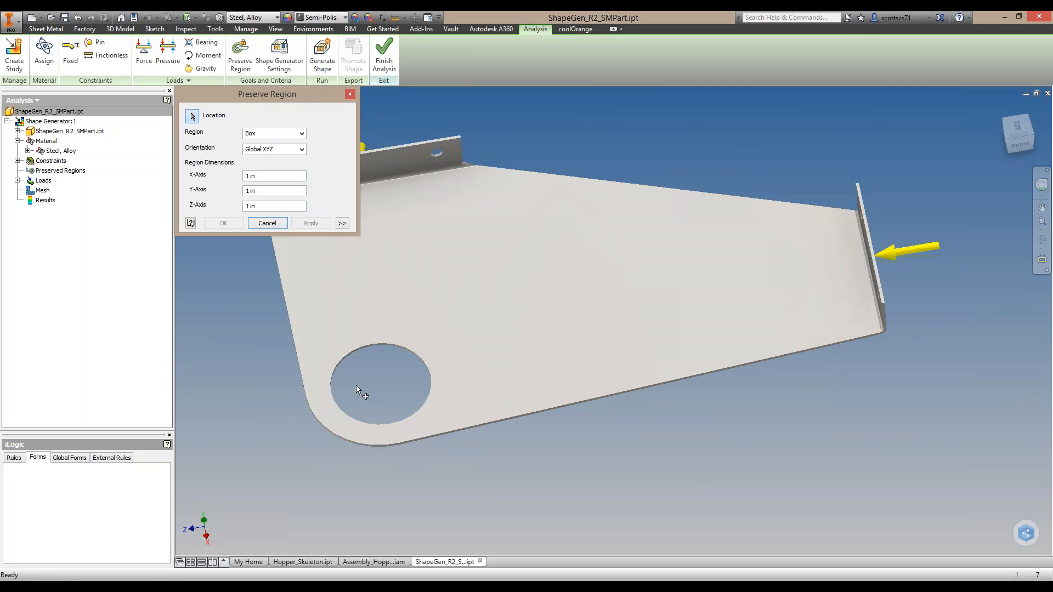
pyautogui.keyDown('shift'); pyautogui.moveTo(359, 393); pyautogui.dragTo(362, 357, button='middle'); pyautogui.keyUp('shift')
pyautogui.moveTo(324, 543); pyautogui.dragTo(371, 400, button='middle')
pyautogui.scroll(-5, 371, 400)
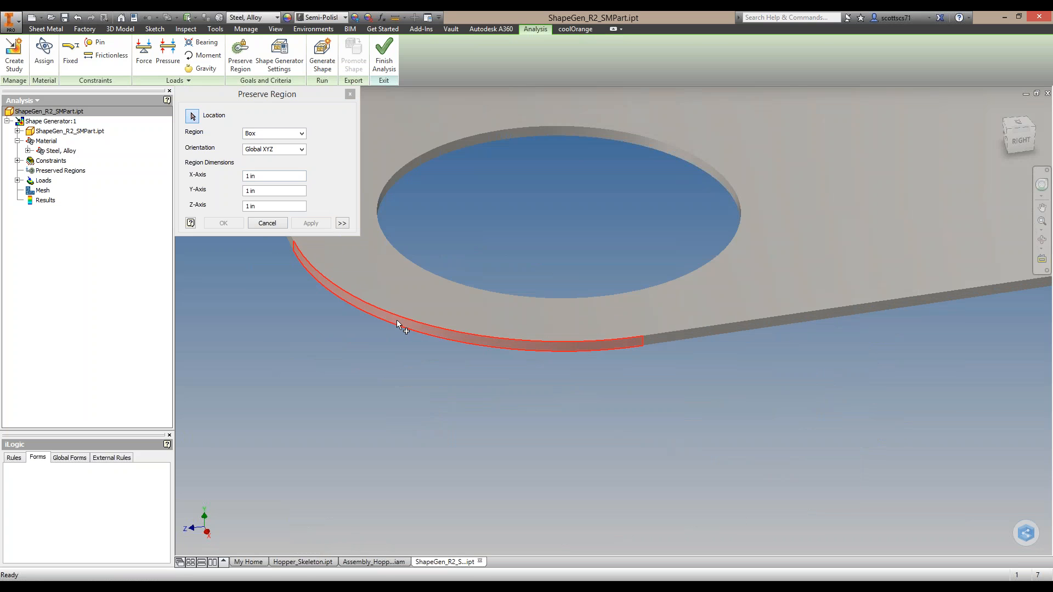
pyautogui.click(397, 320)
pyautogui.scroll(2, 444, 312)
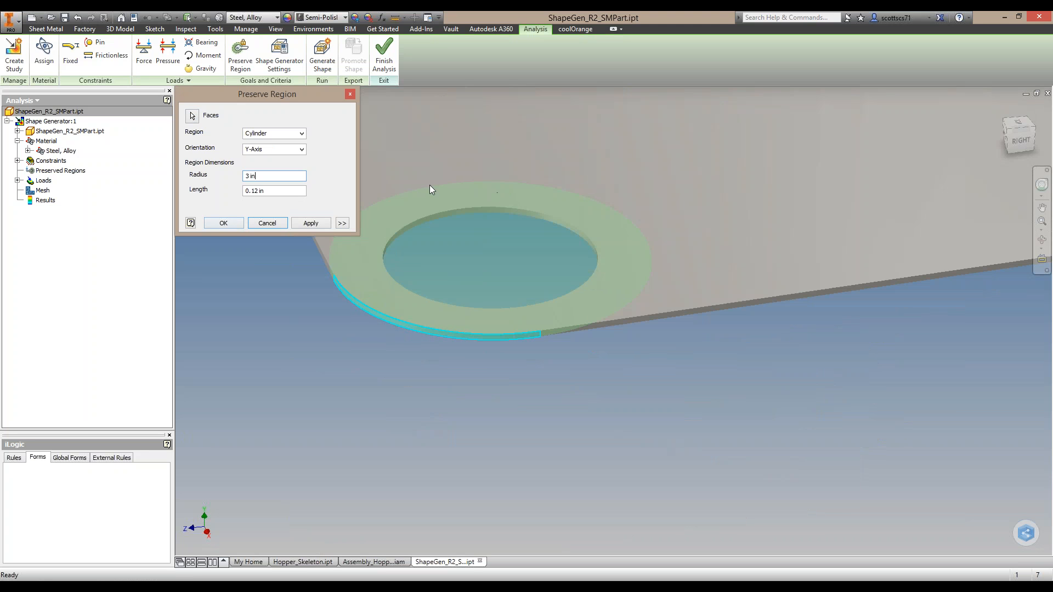
pyautogui.click(225, 227)
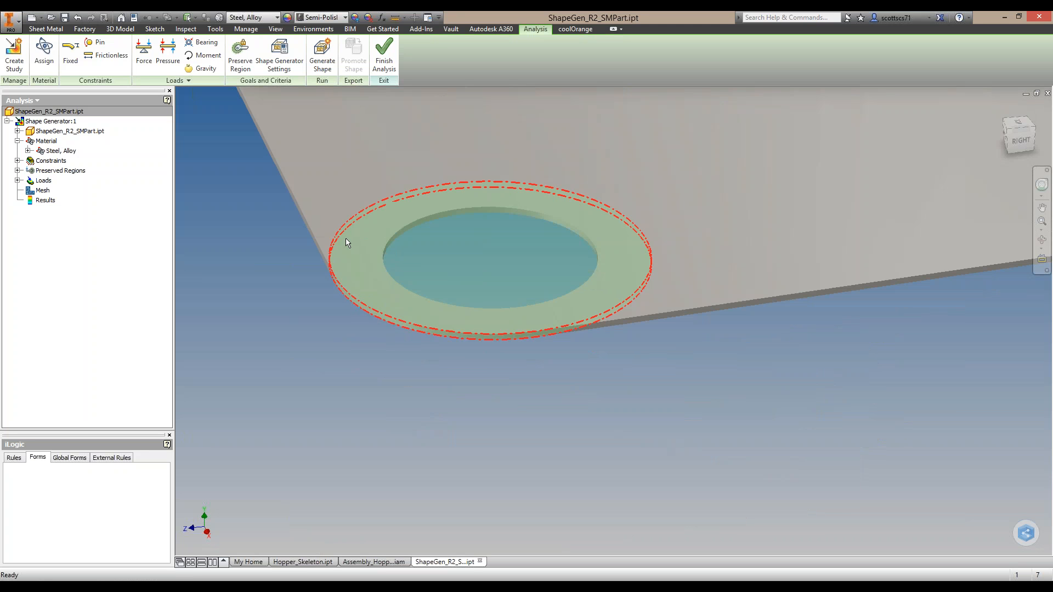
# Set the Shape Generator mass target to reduce the original mass by 50%
pyautogui.click(278, 62)
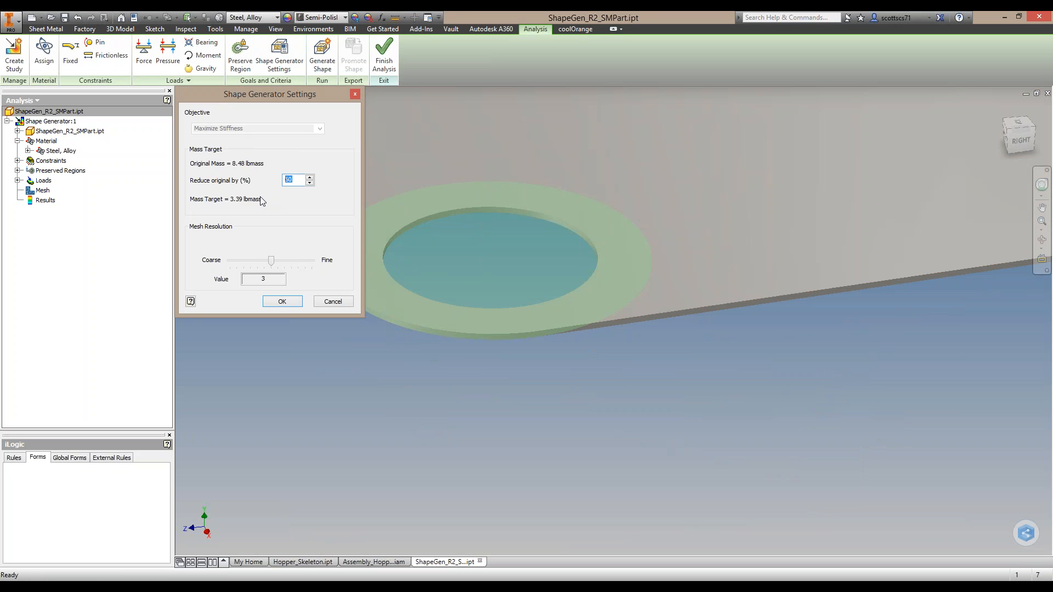
pyautogui.write('5')
pyautogui.click(282, 303)
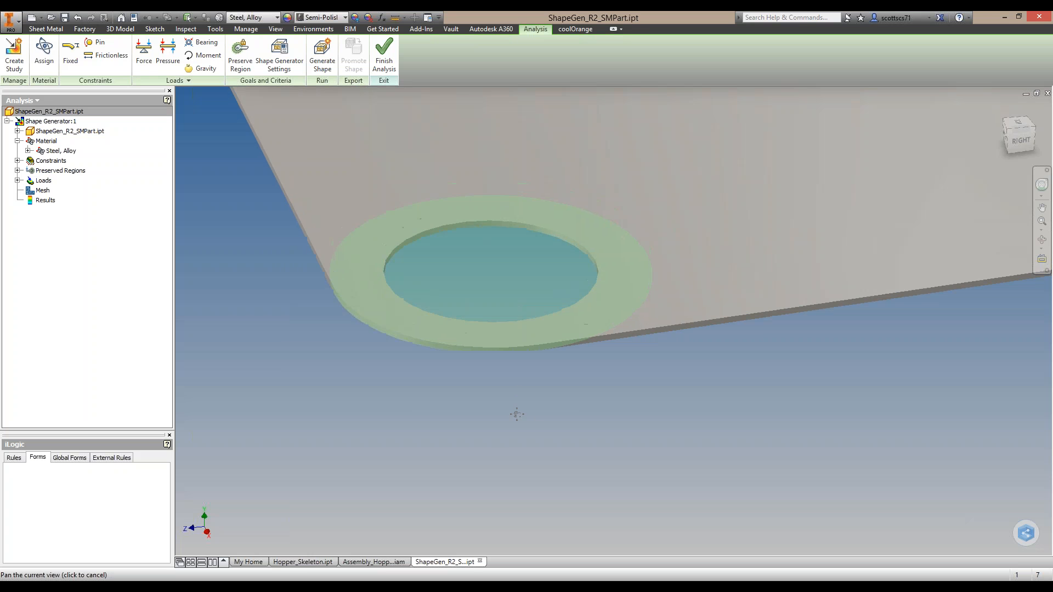
# Review the force loads on both flanges and the preserved region around the large hole
pyautogui.scroll(-2, 508, 409)
pyautogui.moveTo(457, 357); pyautogui.dragTo(401, 361, button='middle')
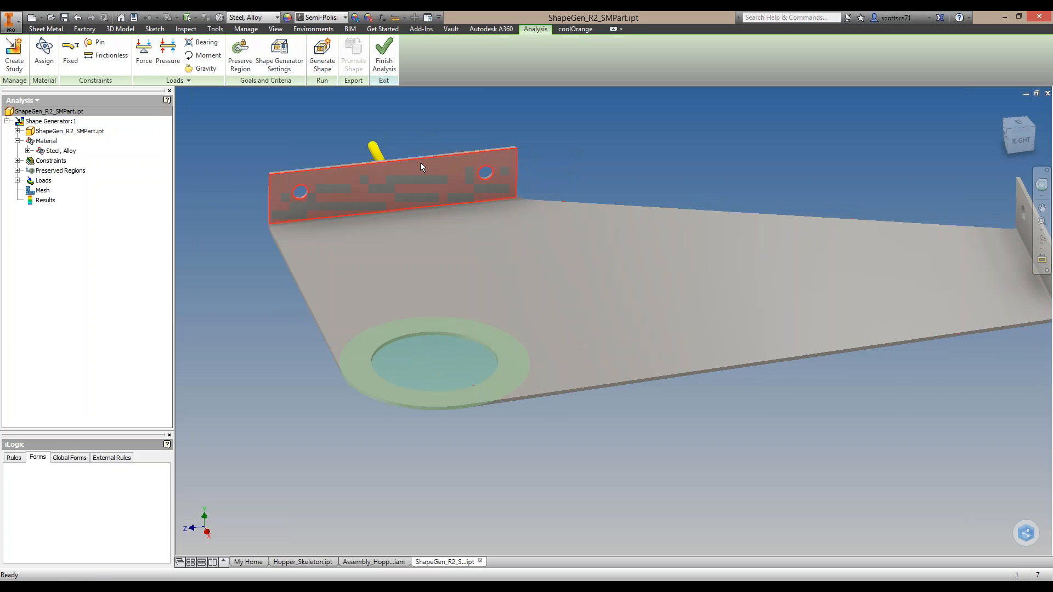
pyautogui.moveTo(891, 242); pyautogui.dragTo(706, 235, button='middle')
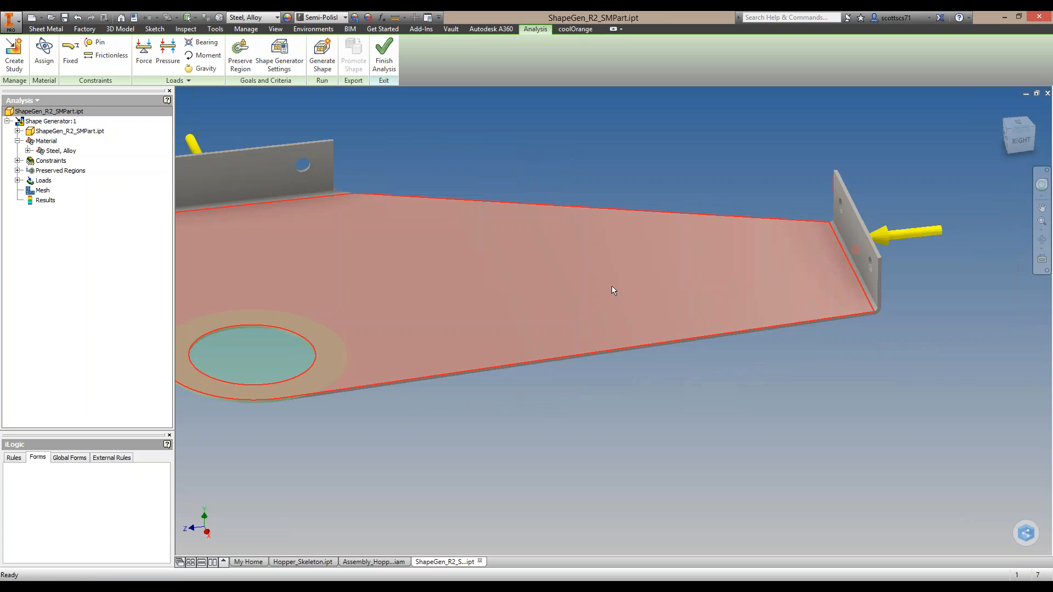
pyautogui.moveTo(689, 279); pyautogui.dragTo(862, 247, button='middle')
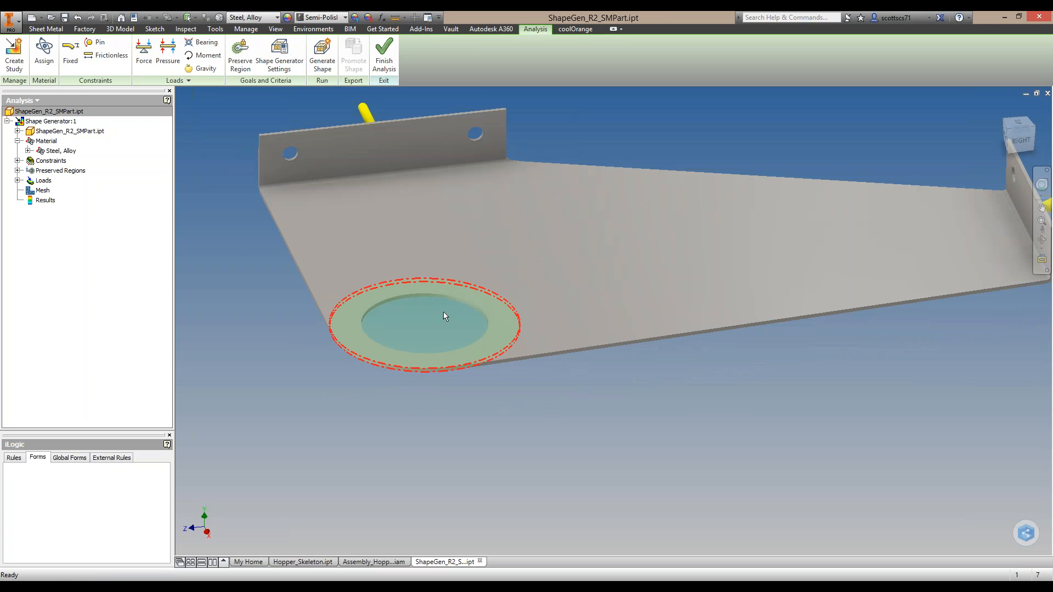
pyautogui.keyDown('shift'); pyautogui.moveTo(379, 267); pyautogui.dragTo(384, 323, button='middle'); pyautogui.keyUp('shift')
pyautogui.scroll(3, 405, 270)
pyautogui.moveTo(405, 270); pyautogui.dragTo(407, 344, button='middle')
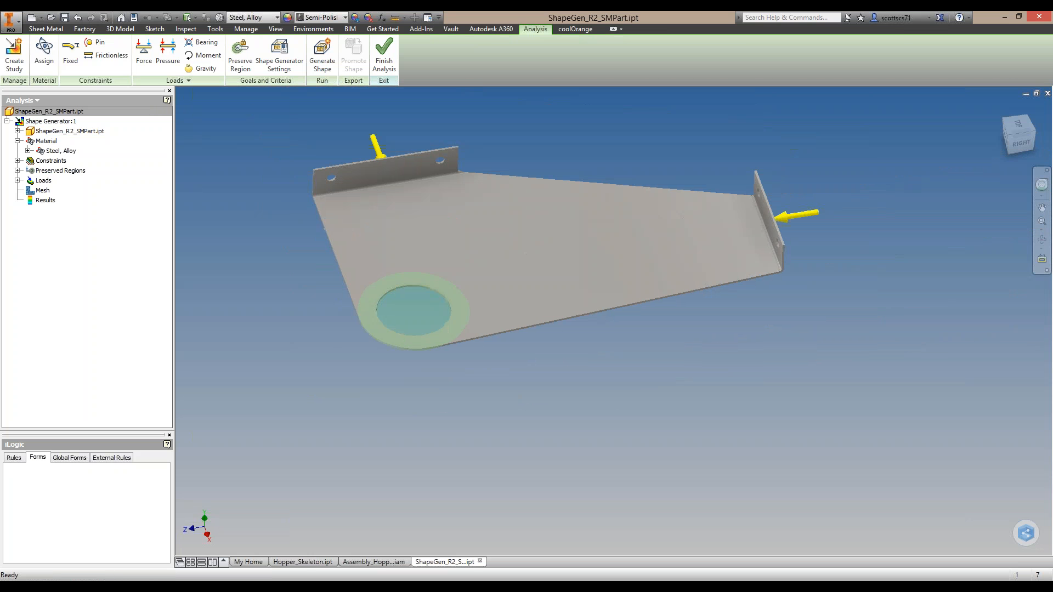
pyautogui.moveTo(327, 149); pyautogui.dragTo(338, 171, button='middle')
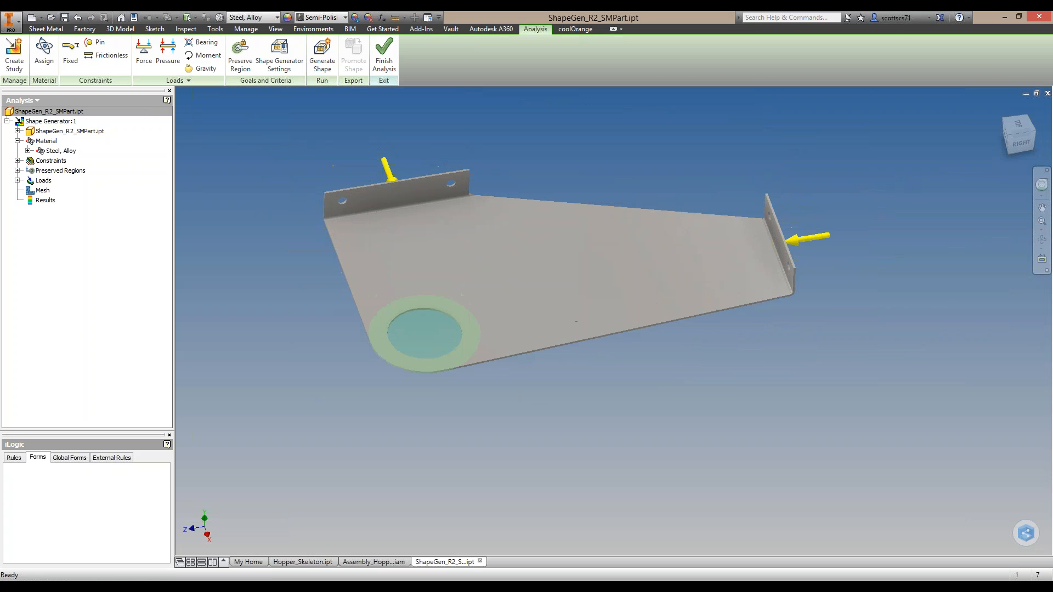
# Run the Generate Shape study on the current configuration and view the resulting mesh shape
pyautogui.click(324, 67)
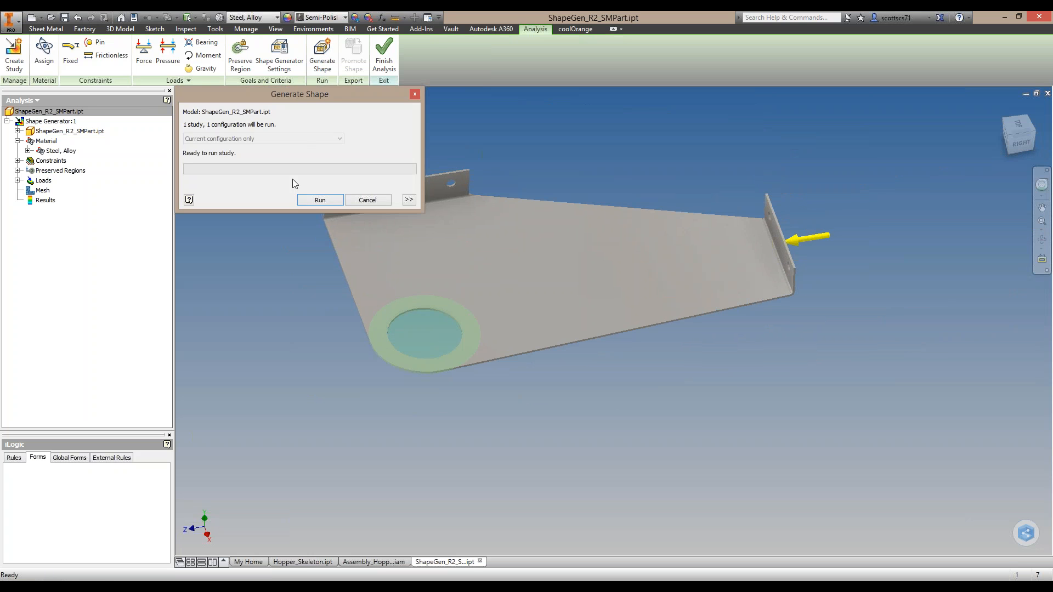
pyautogui.click(323, 201)
pyautogui.moveTo(515, 204); pyautogui.dragTo(290, 98)
pyautogui.moveTo(545, 170); pyautogui.dragTo(646, 286, button='middle')
pyautogui.moveTo(587, 234); pyautogui.dragTo(590, 233, button='middle')
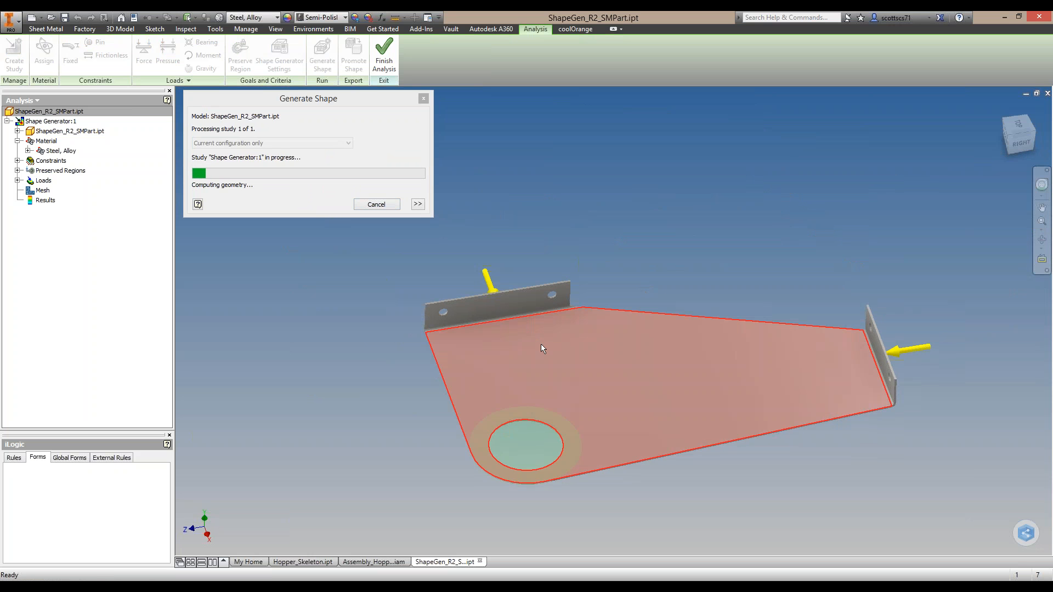
pyautogui.keyDown('shift'); pyautogui.moveTo(538, 339); pyautogui.dragTo(548, 371, button='middle'); pyautogui.keyUp('shift')
pyautogui.scroll(3, 548, 371)
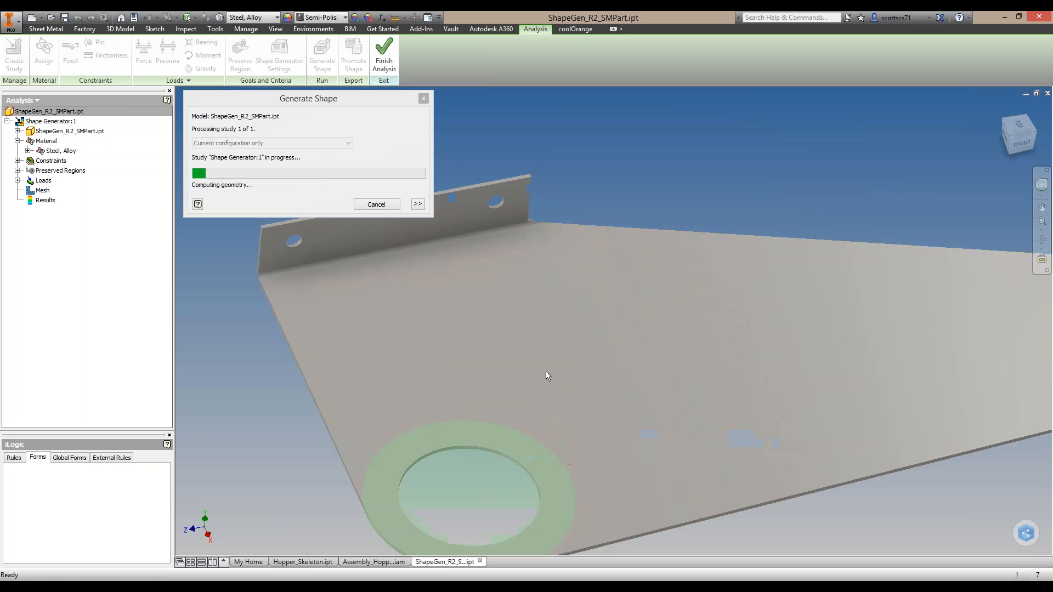
pyautogui.scroll(2, 466, 303)
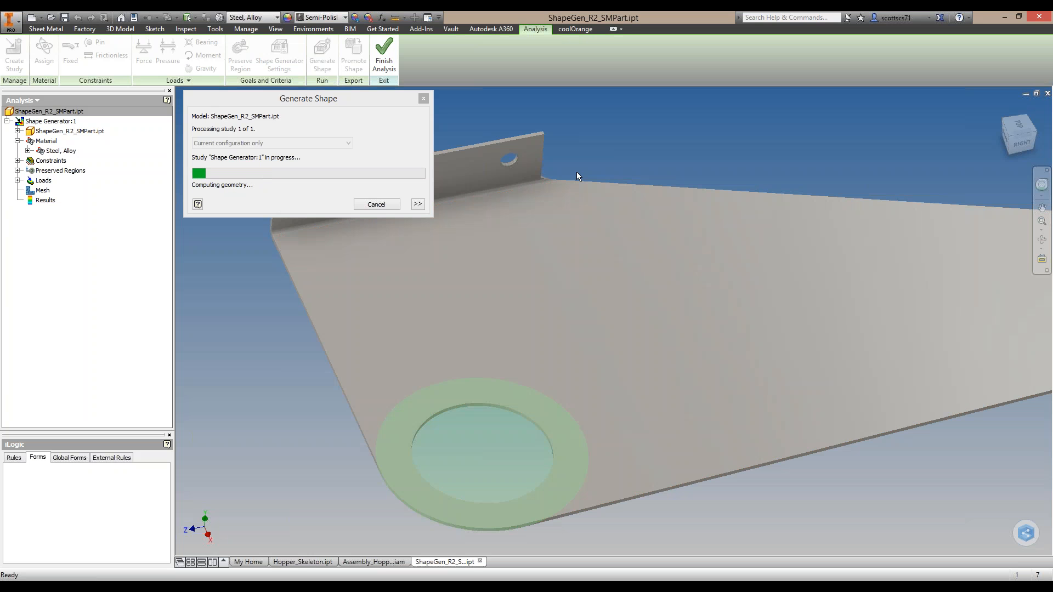
pyautogui.moveTo(679, 166); pyautogui.dragTo(608, 190, button='middle')
pyautogui.scroll(-3, 608, 174)
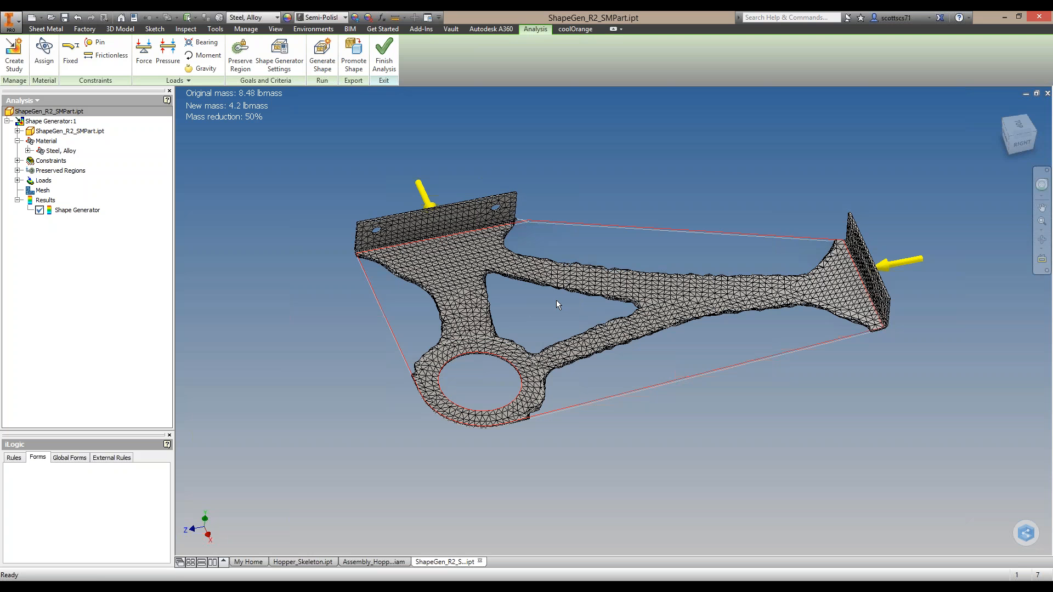
# Promote the generated shape to the current part file
pyautogui.click(575, 324)
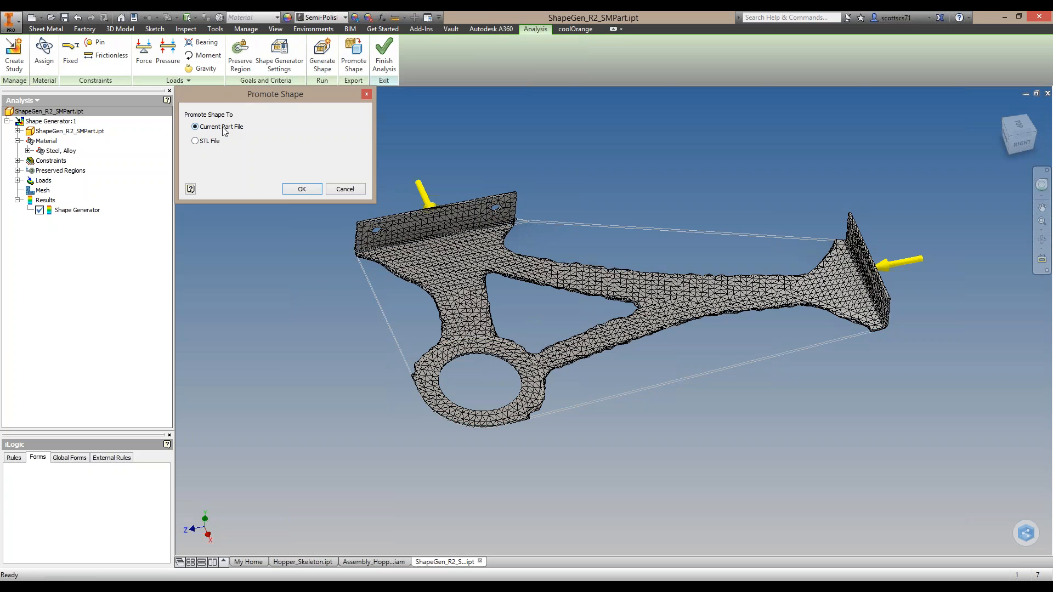
pyautogui.click(301, 189)
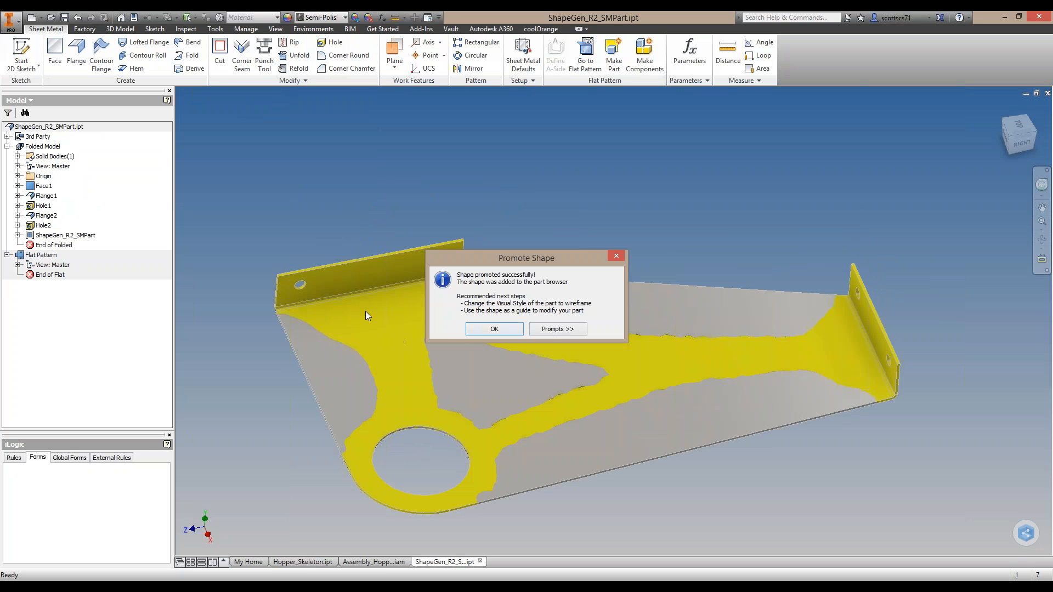
pyautogui.click(494, 329)
# Create a sketch on the plate's large flat face and project the face's outline and hole edge into it
pyautogui.moveTo(489, 310); pyautogui.dragTo(516, 267, button='middle')
pyautogui.moveTo(458, 291); pyautogui.dragTo(457, 264, button='middle')
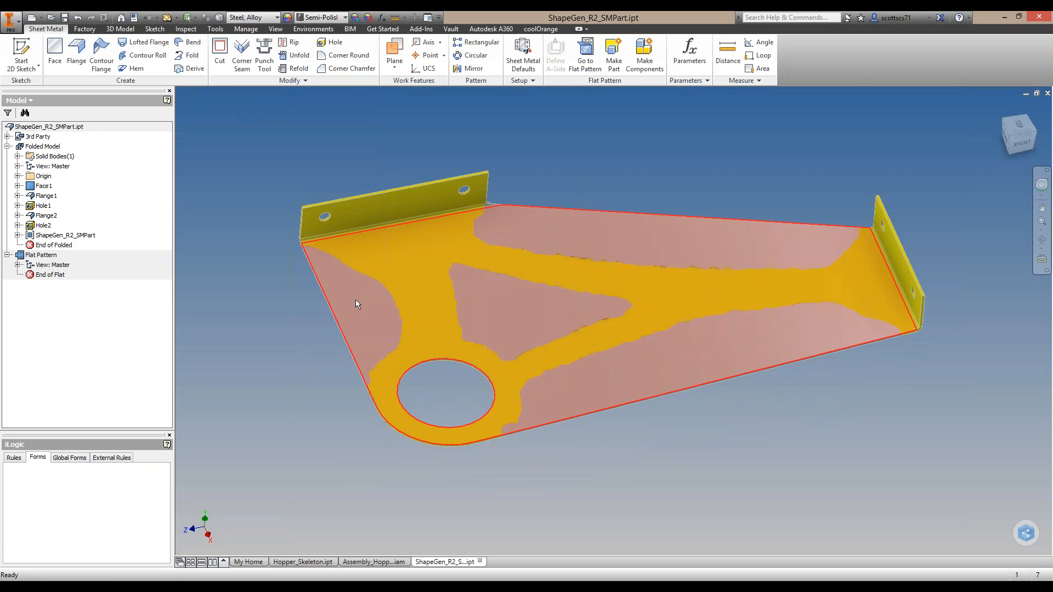
pyautogui.click(375, 302)
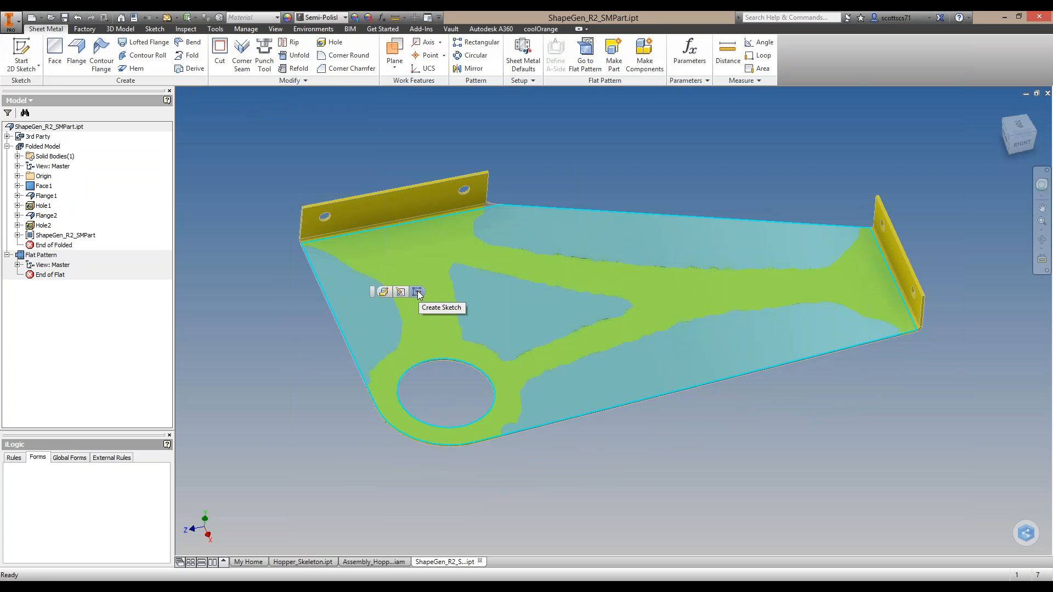
pyautogui.click(417, 293)
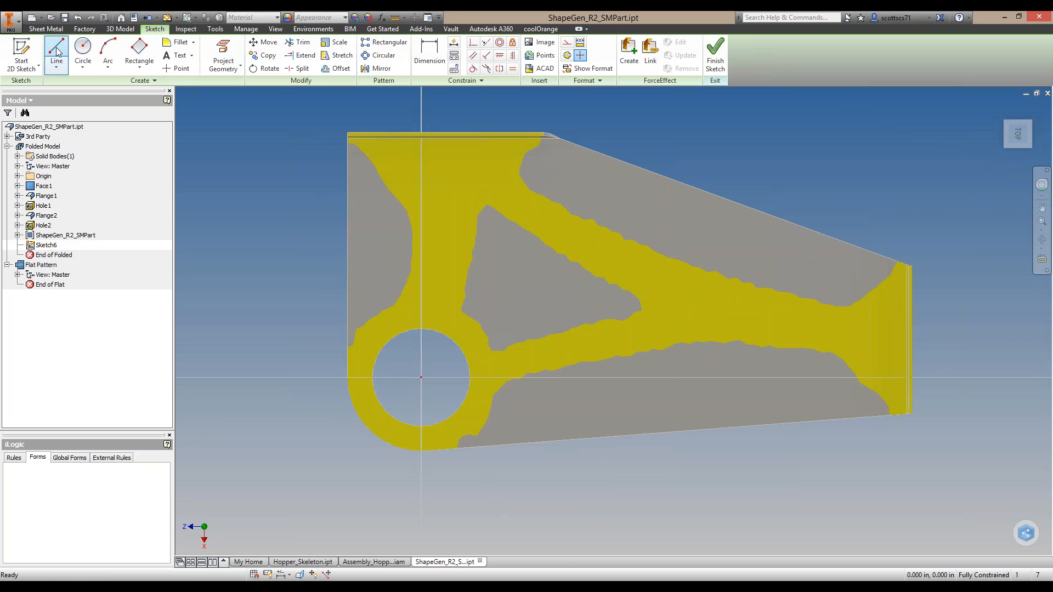
pyautogui.click(222, 55)
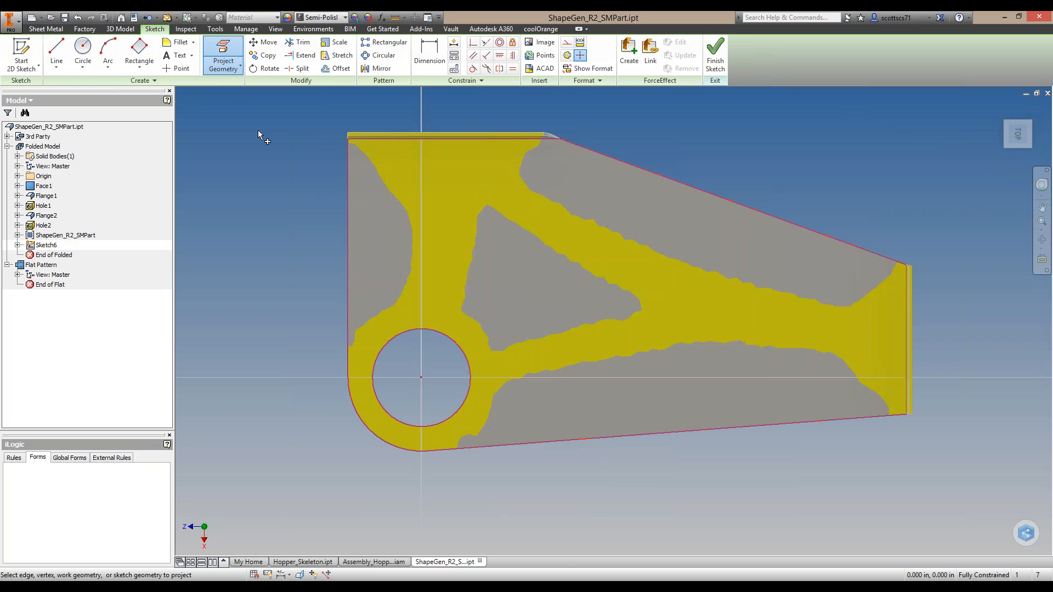
# Sketch a closed line profile over the unneeded area beside the plate's straight edge above the large hole, then finish the sketch
pyautogui.click(57, 55)
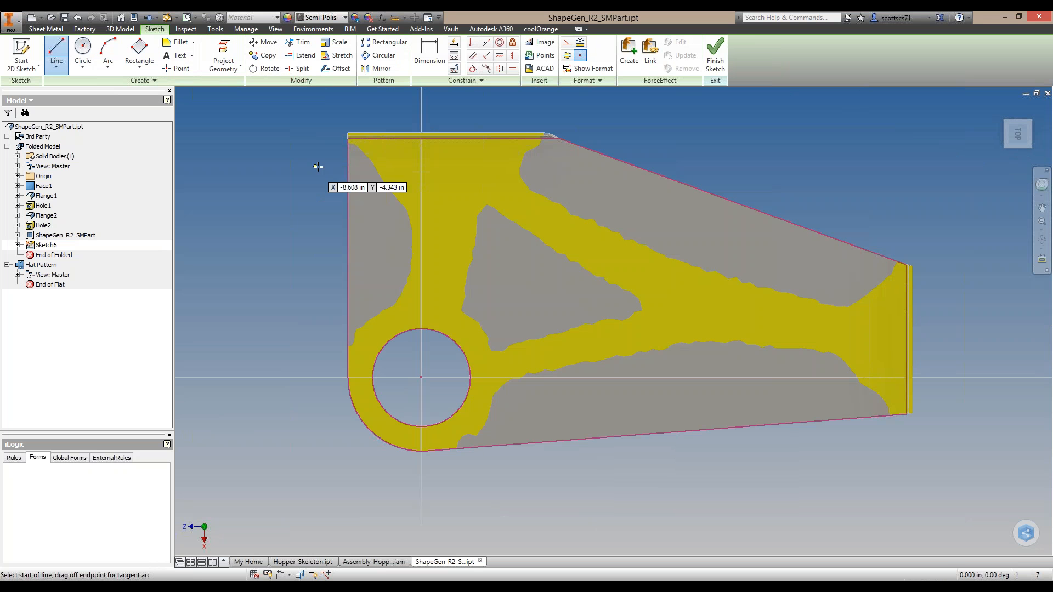
pyautogui.click(346, 147)
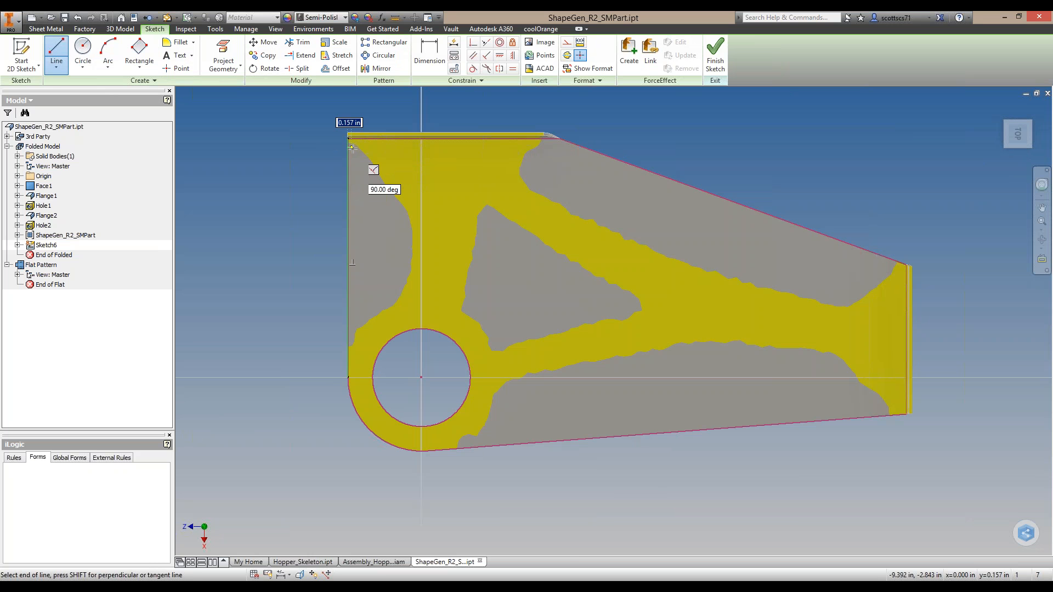
pyautogui.scroll(-3, 352, 148)
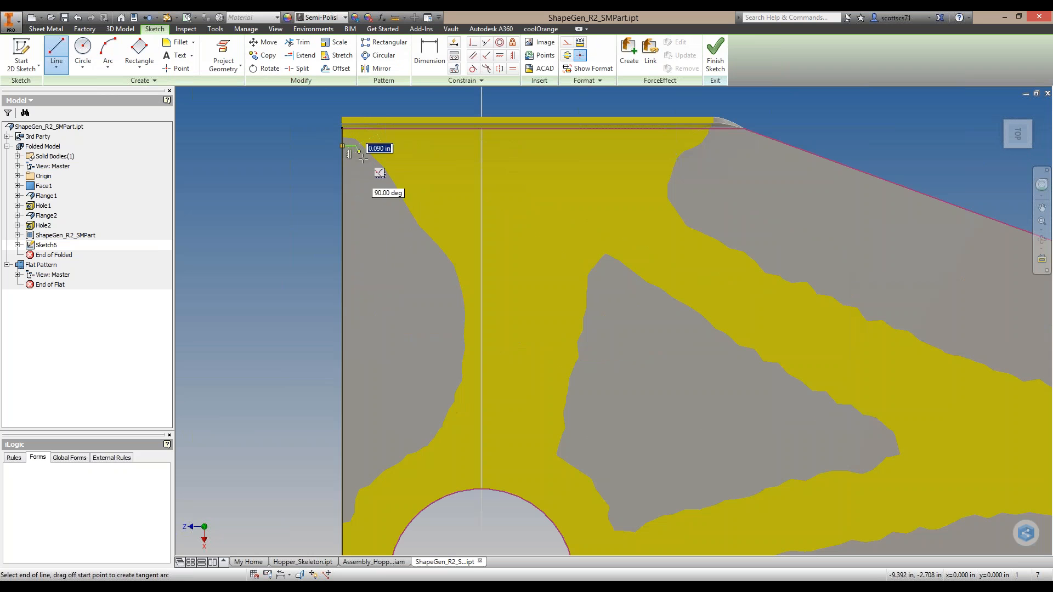
pyautogui.click(455, 281)
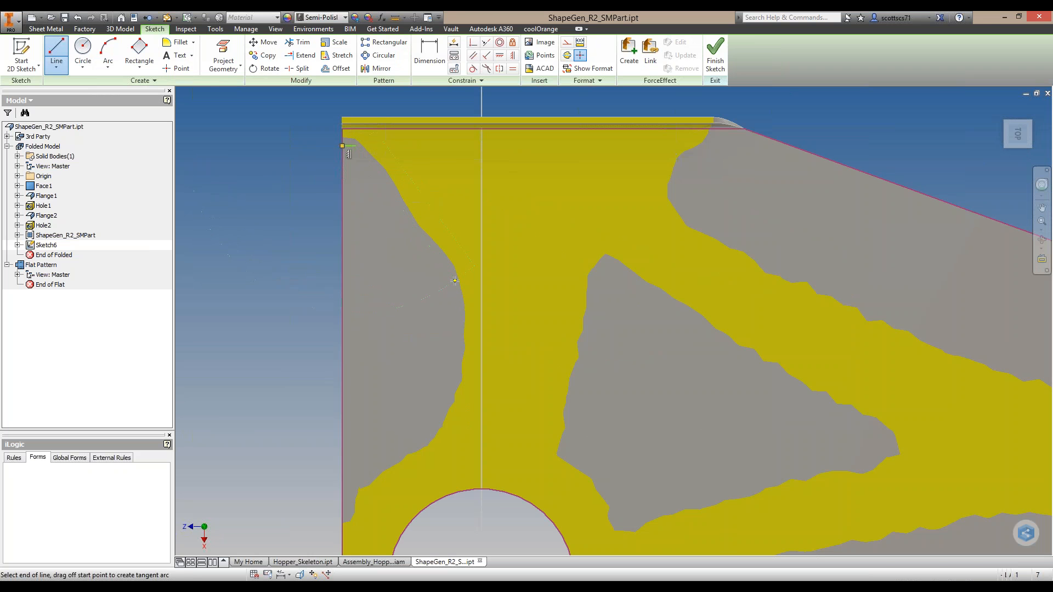
pyautogui.click(454, 393)
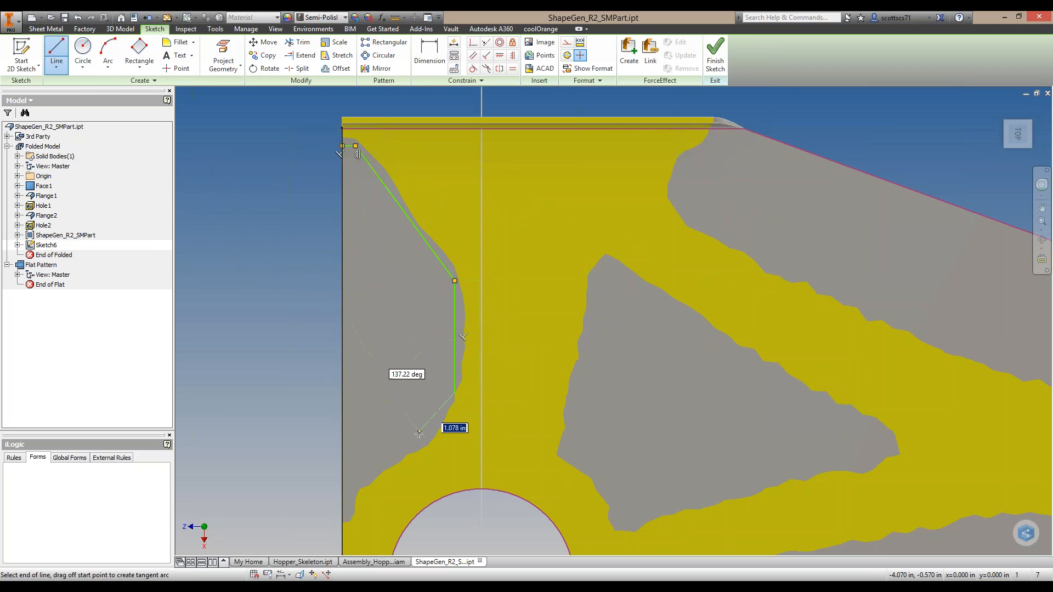
pyautogui.doubleClick(341, 518)
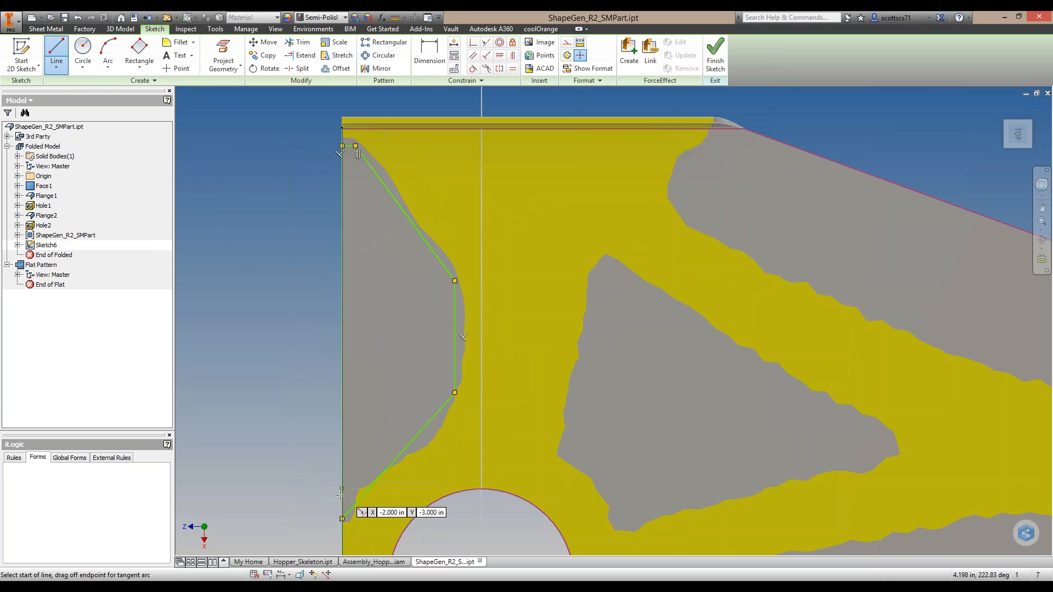
pyautogui.click(342, 519)
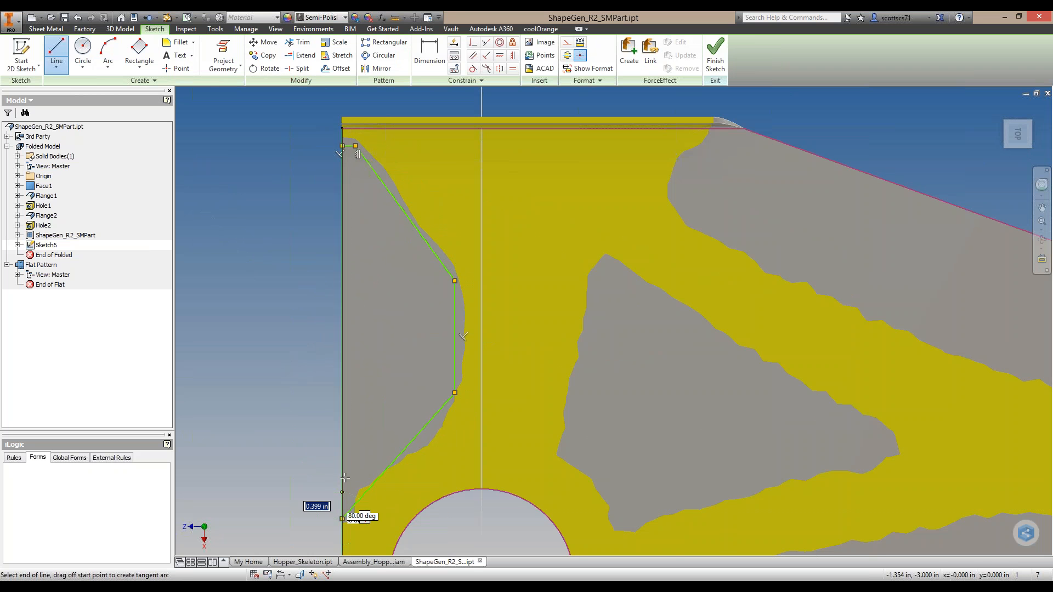
pyautogui.click(343, 147)
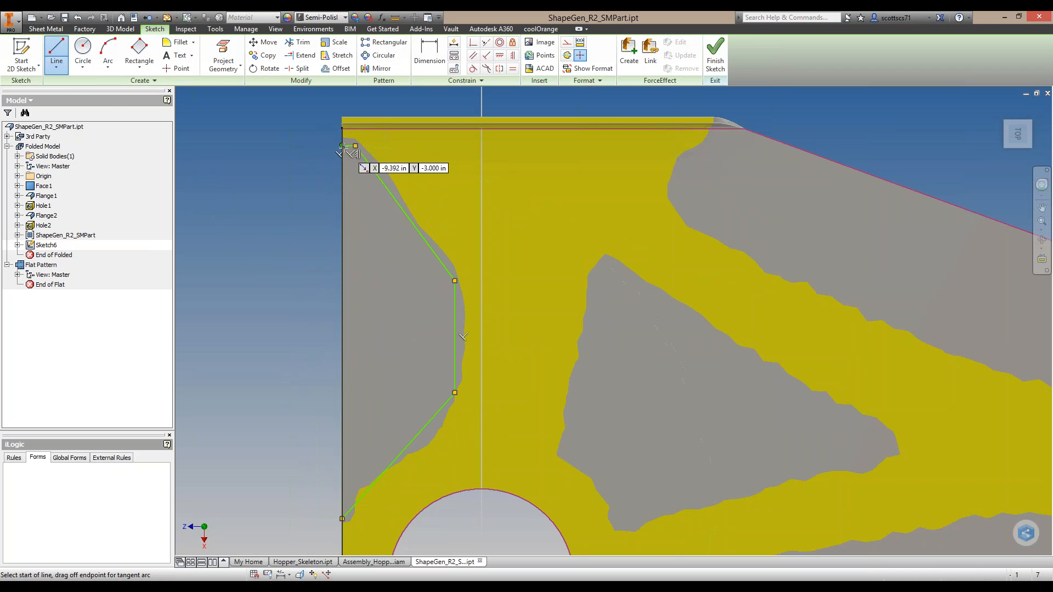
pyautogui.moveTo(427, 240); pyautogui.dragTo(366, 221, button='middle')
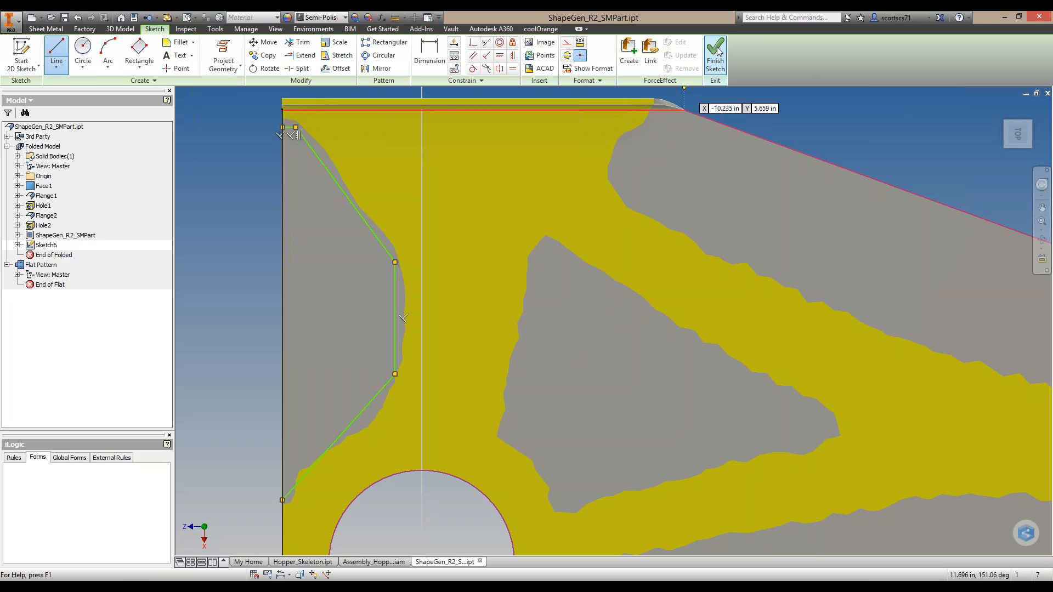
pyautogui.moveTo(480, 254); pyautogui.dragTo(503, 118, button='middle')
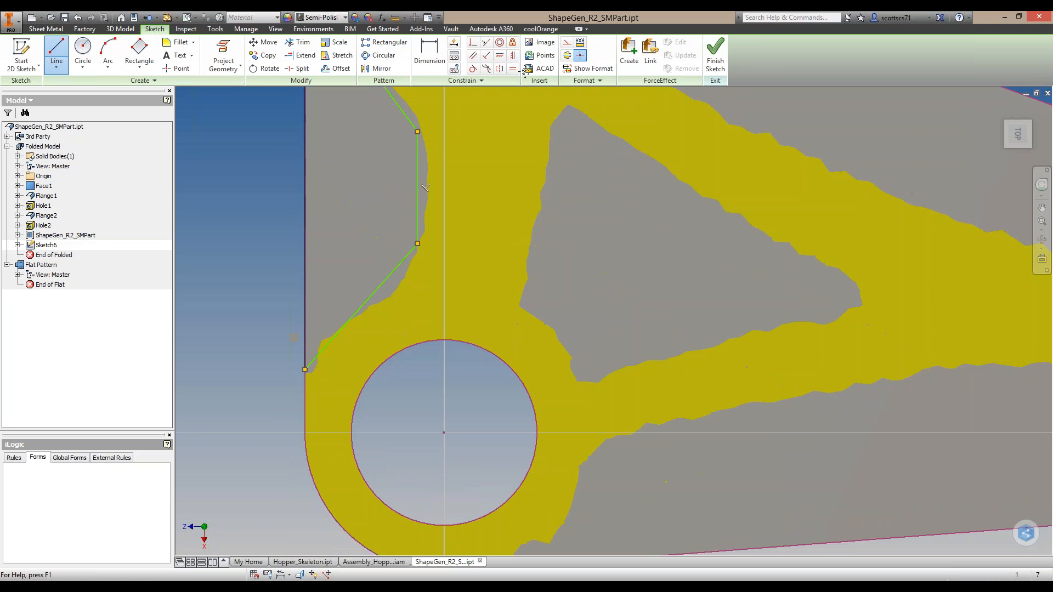
pyautogui.click(716, 64)
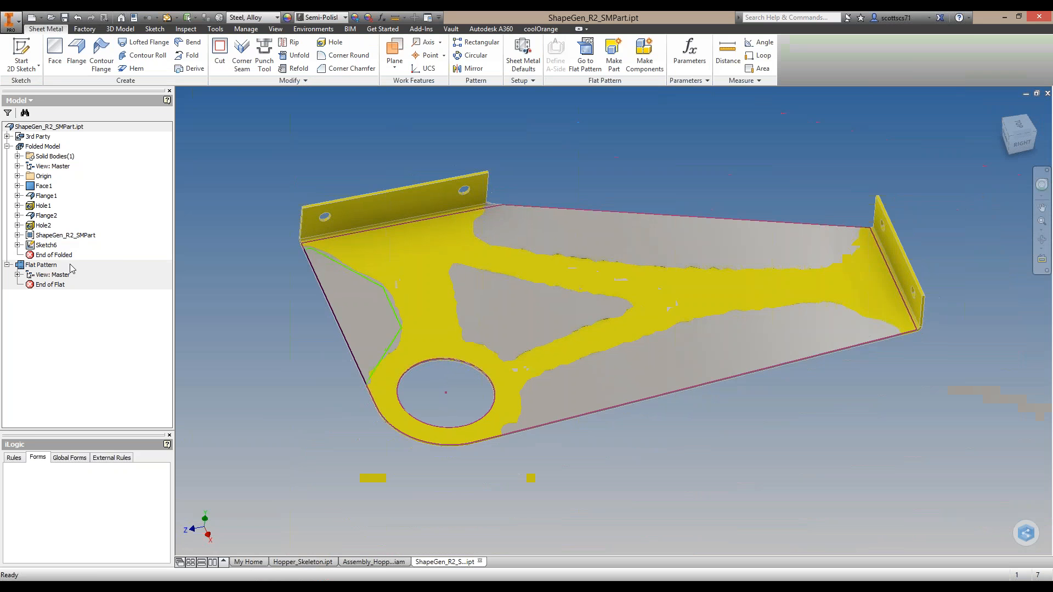
# Cut the closed straight-edge profile out of the plate, using Select Other to pick only that region
pyautogui.rightClick(37, 245)
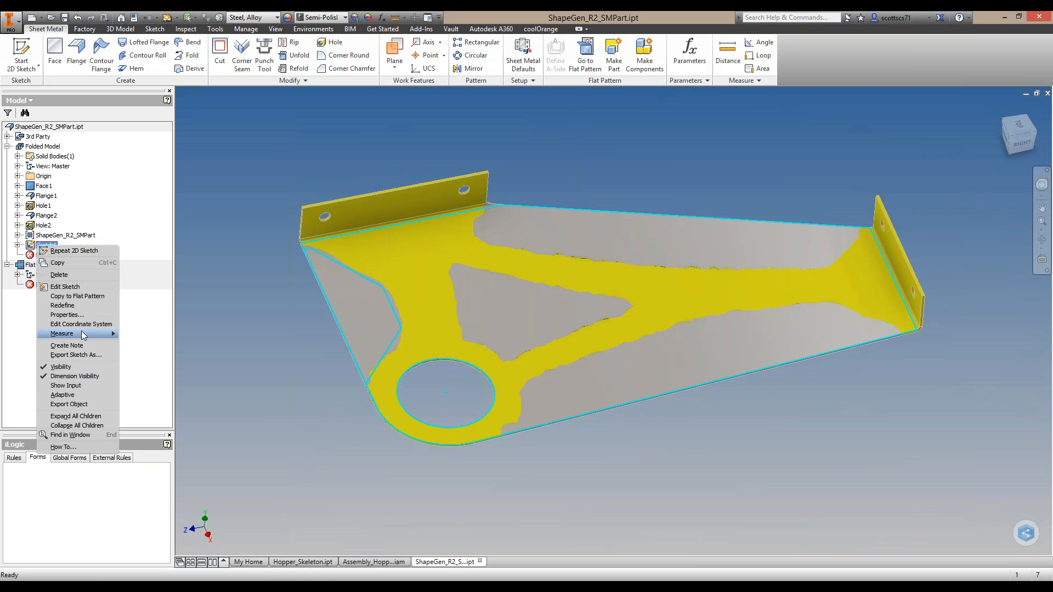
pyautogui.click(268, 313)
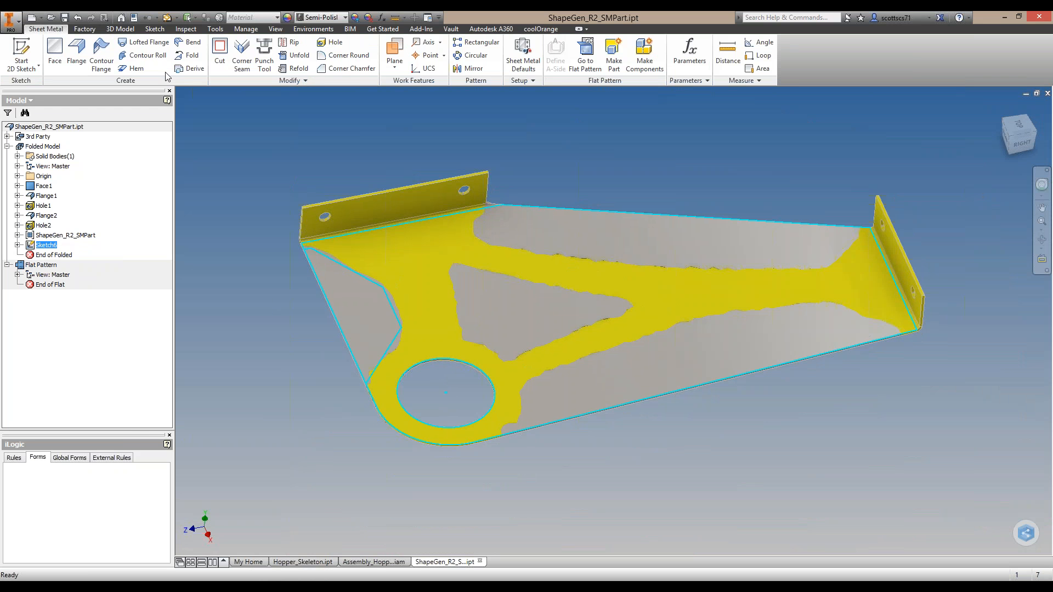
pyautogui.click(219, 55)
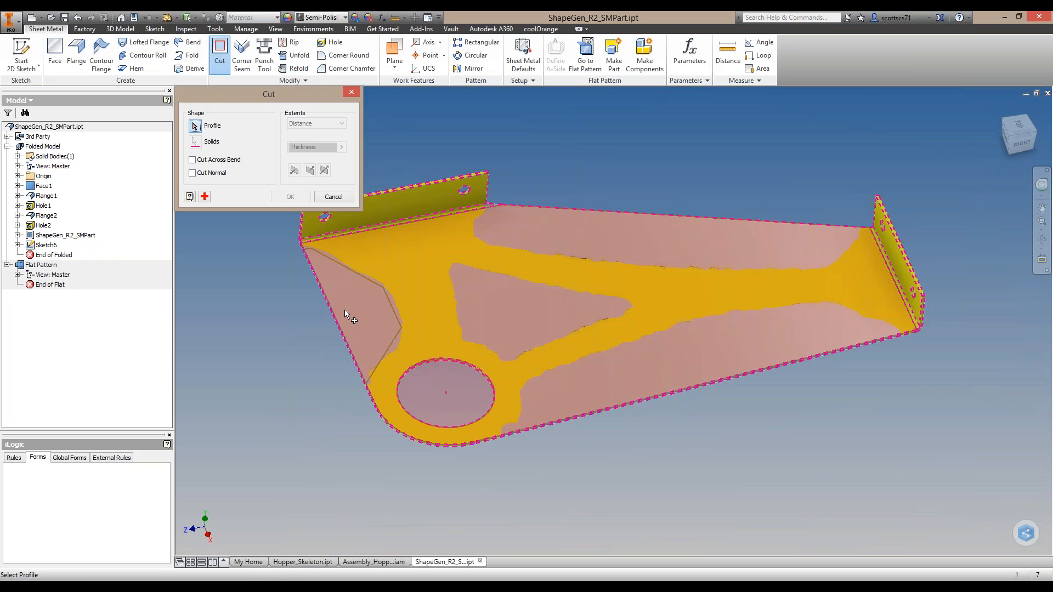
pyautogui.rightClick(345, 310)
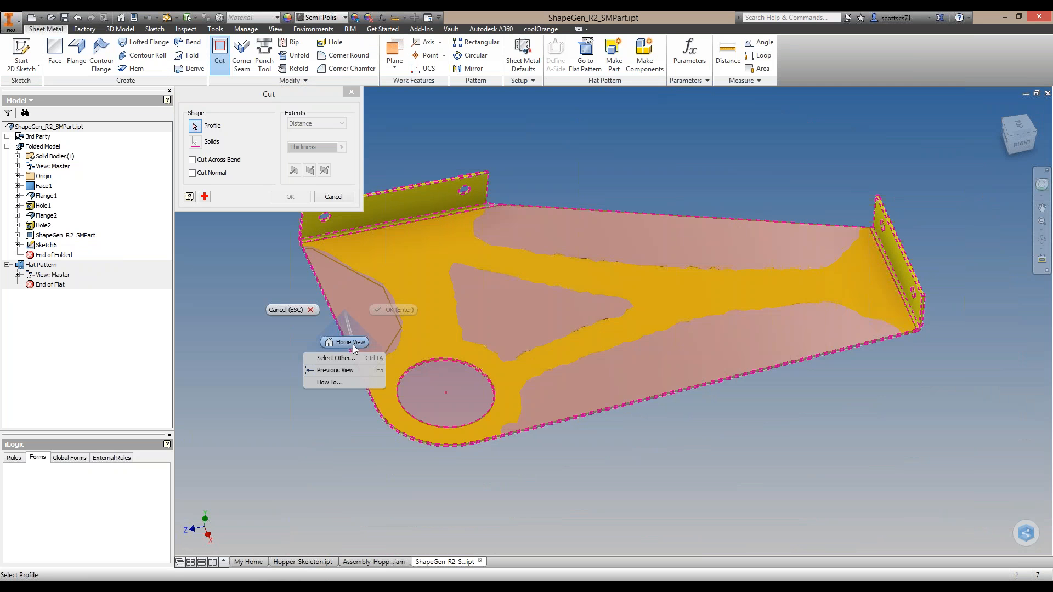
pyautogui.click(348, 360)
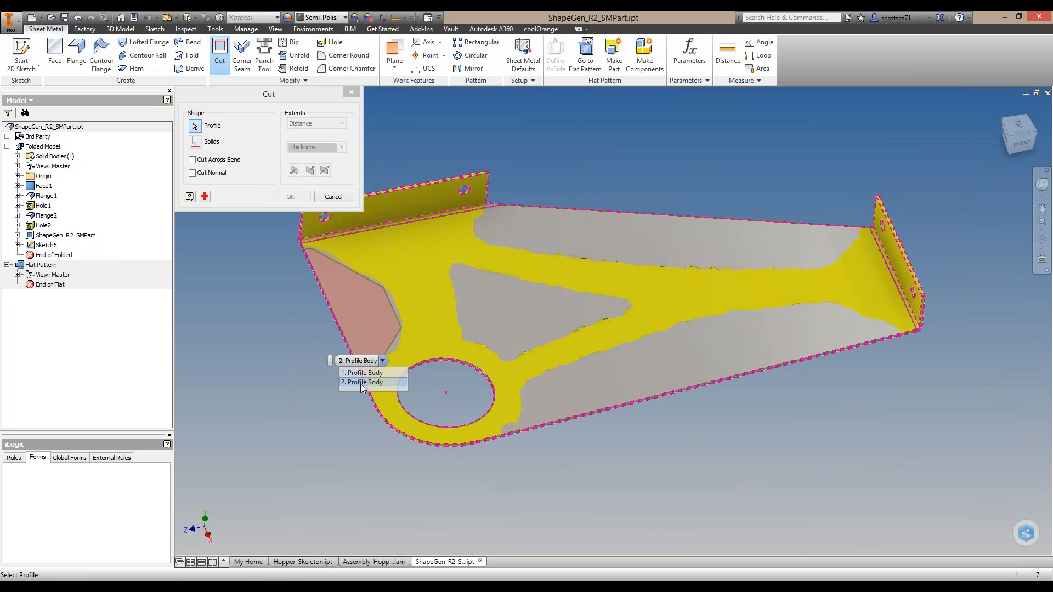
pyautogui.click(360, 383)
pyautogui.click(290, 197)
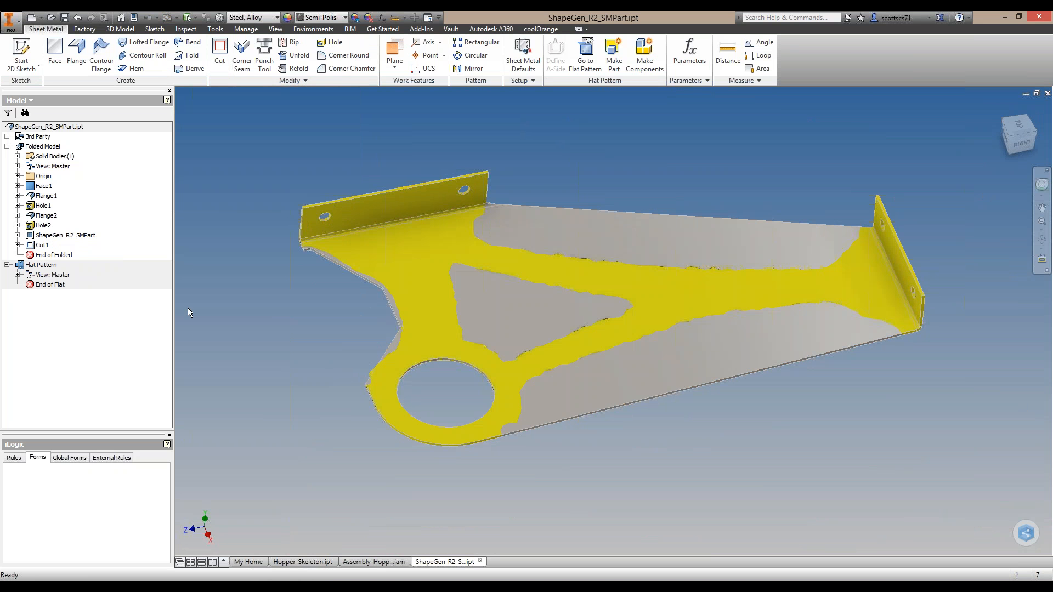
# Share the sketch used by the cut and reopen it for editing
pyautogui.click(18, 246)
pyautogui.rightClick(41, 255)
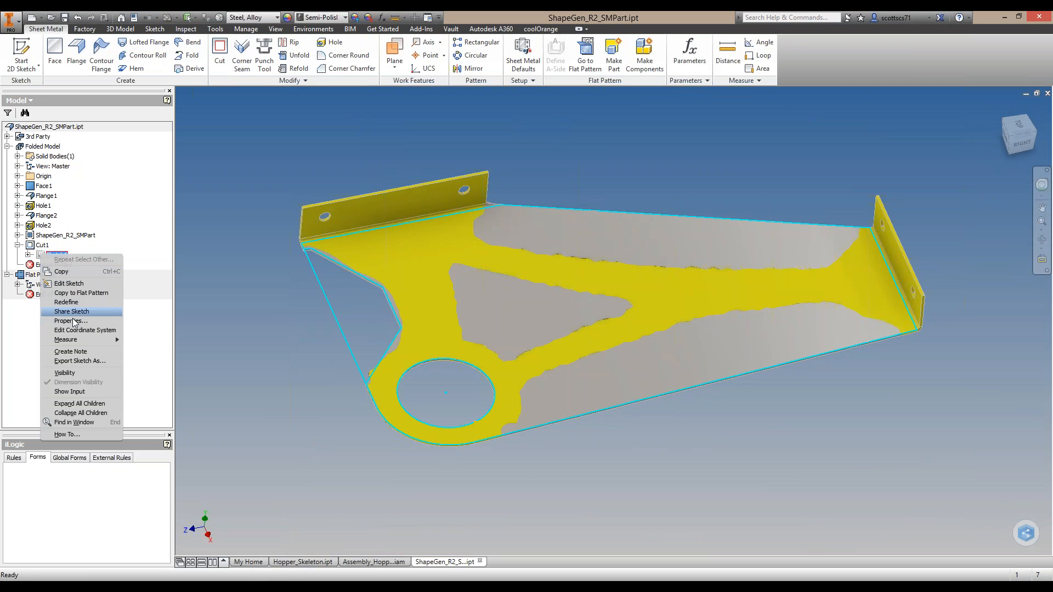
pyautogui.click(71, 311)
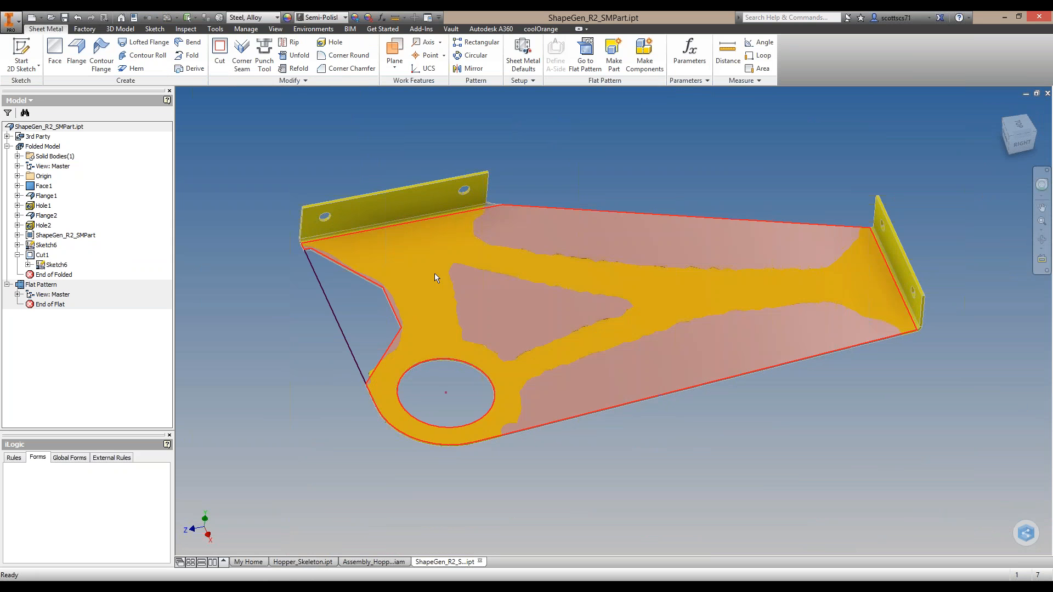
pyautogui.click(55, 265)
pyautogui.doubleClick(53, 265)
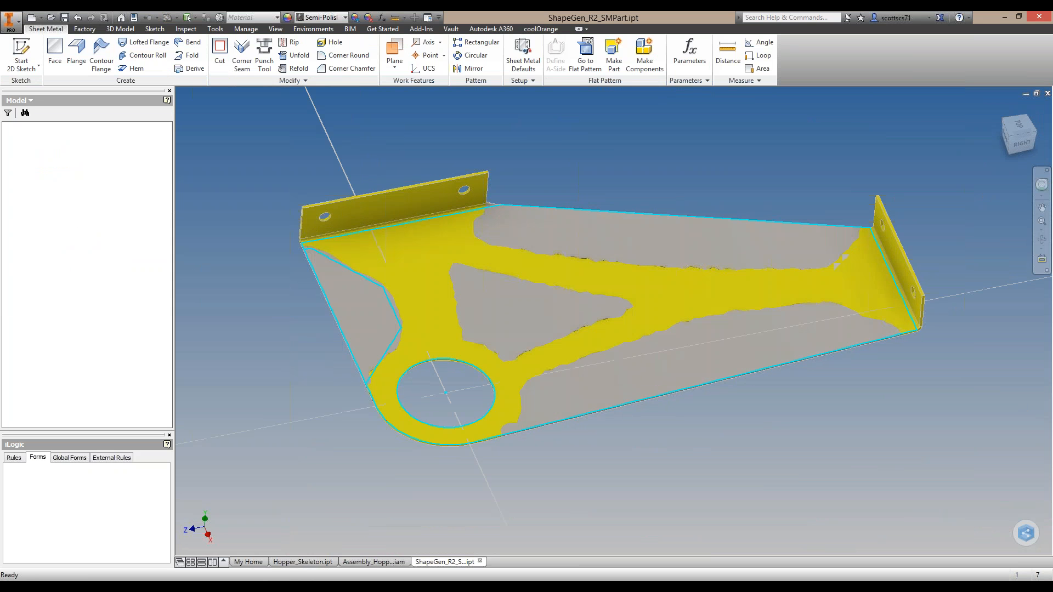
# Draw a circle of 3 in radius concentric with the large hole, matching the plate's rounded corner
pyautogui.click(88, 52)
pyautogui.click(408, 404)
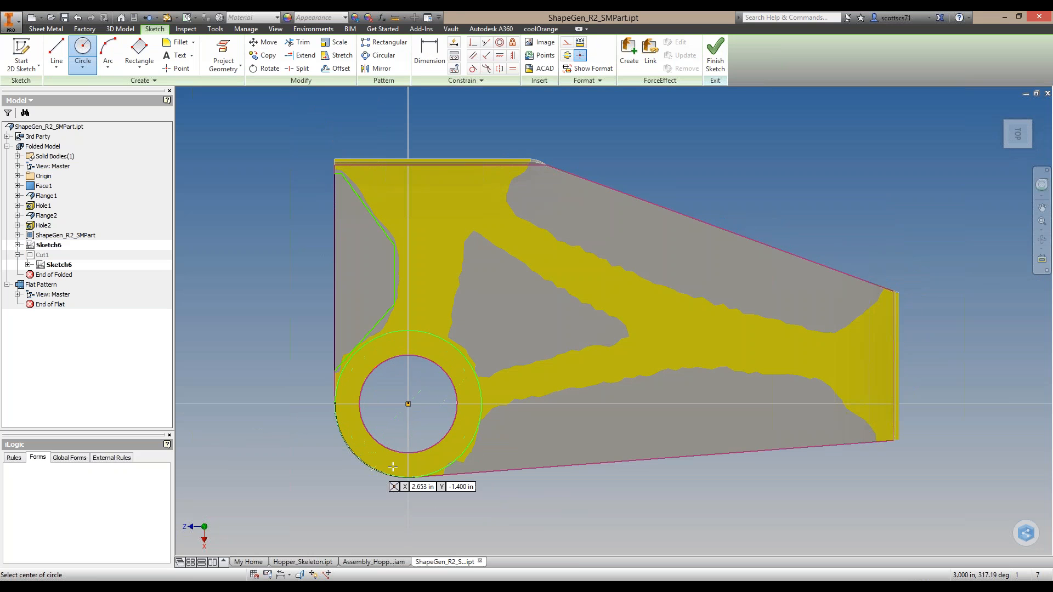
pyautogui.click(347, 364)
# Trace the central triangular opening with three connected lines that start and end on the circle around the large hole
pyautogui.press('l')
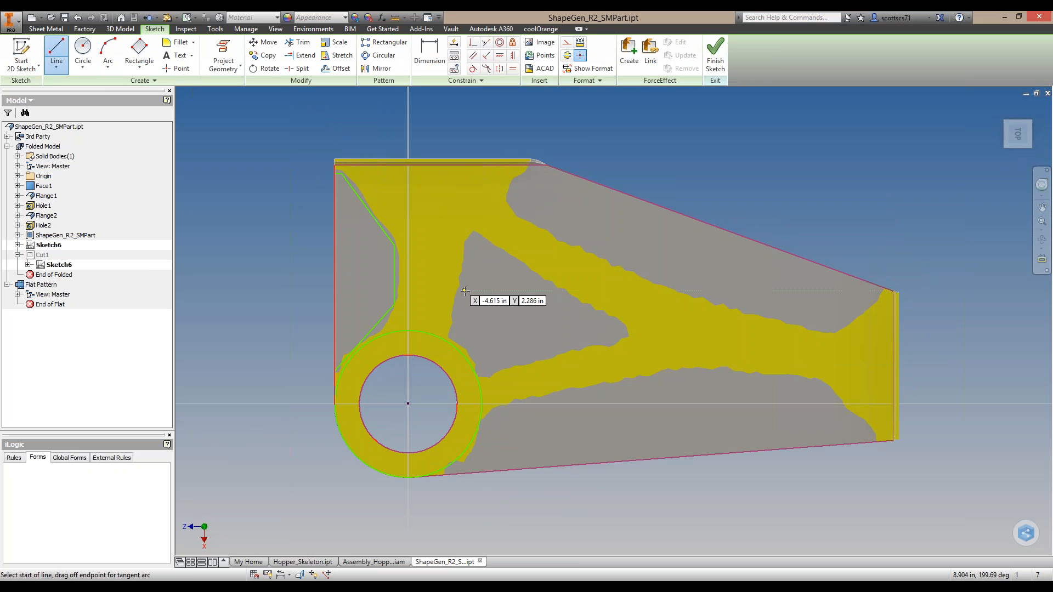
pyautogui.click(447, 339)
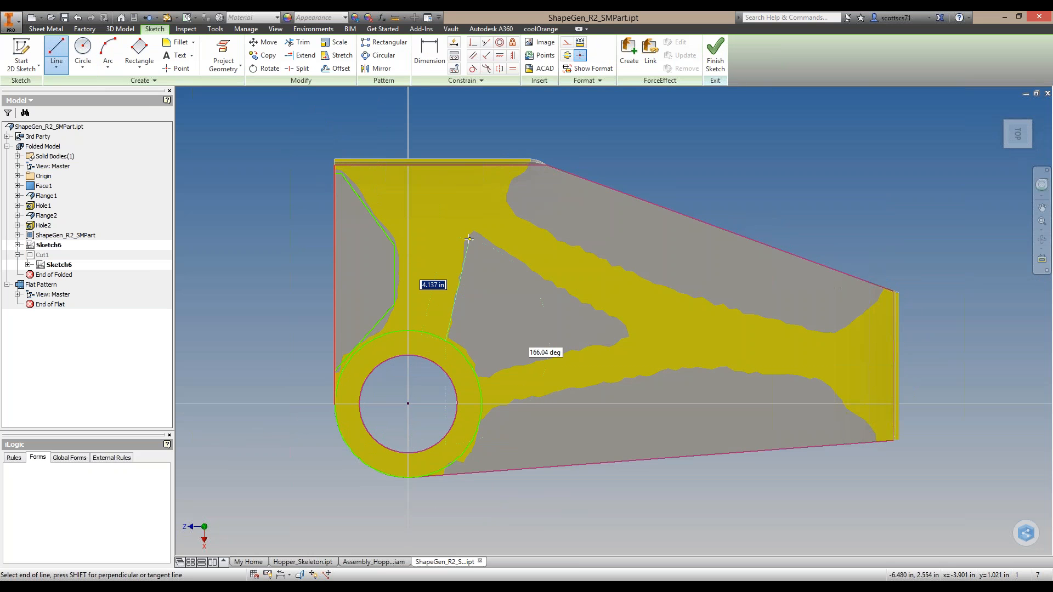
pyautogui.click(472, 234)
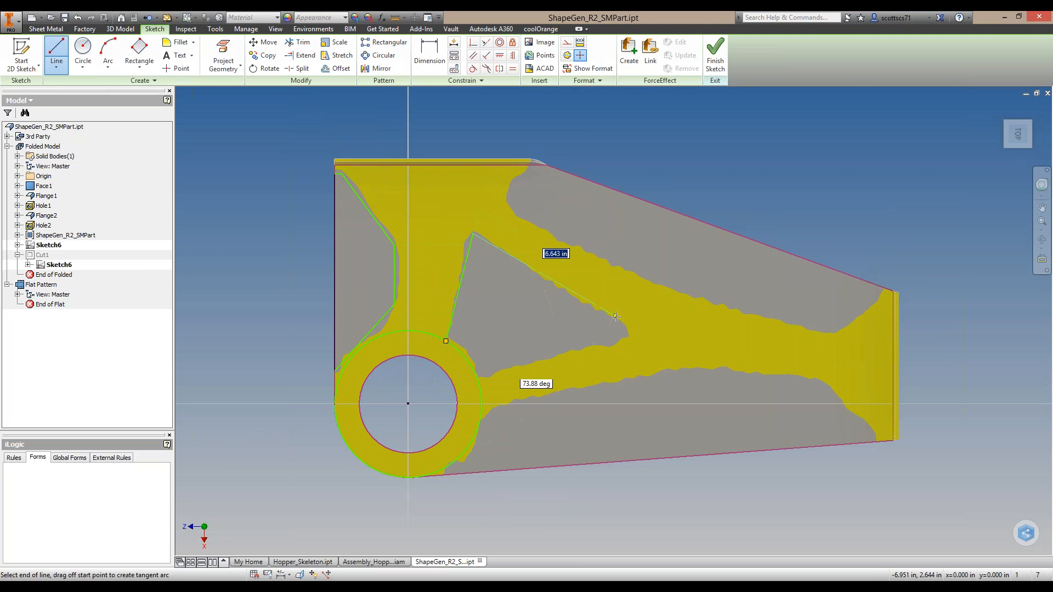
pyautogui.click(627, 330)
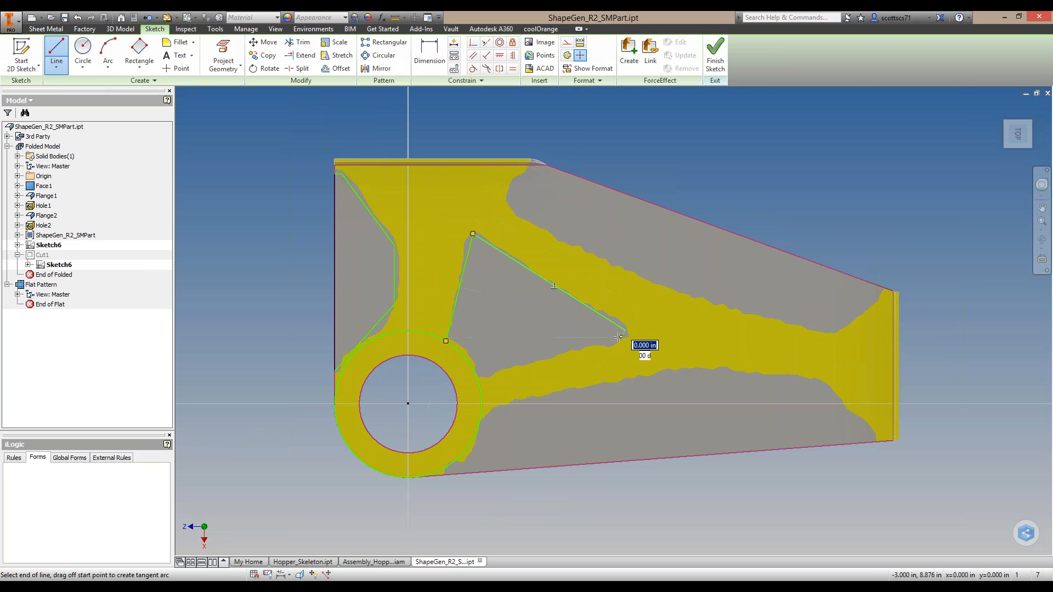
pyautogui.doubleClick(477, 378)
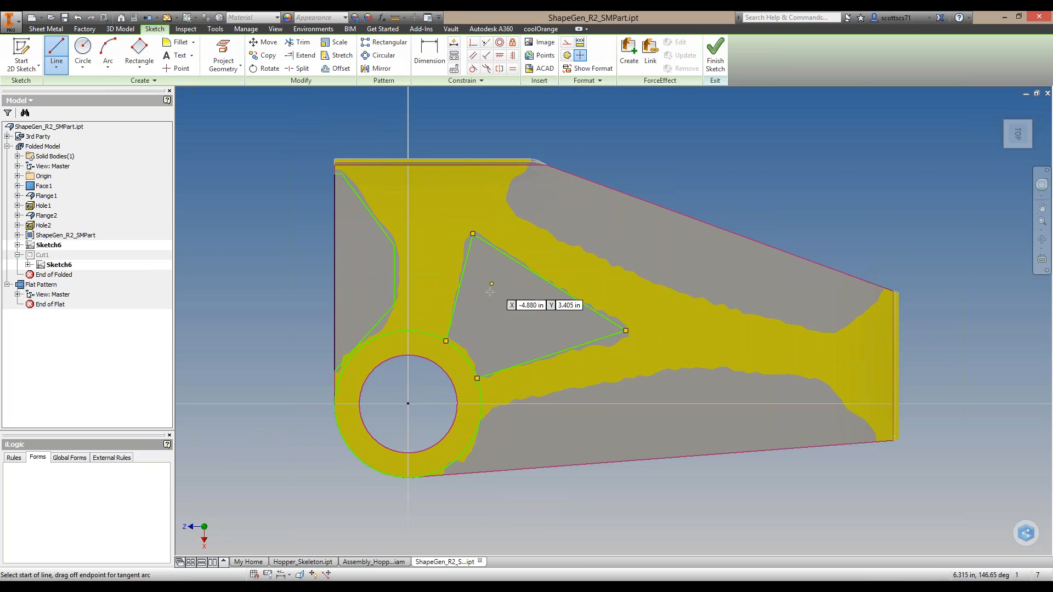
# Close the triangular profile with a three-point arc of 3 in radius along the circle around the hole
pyautogui.click(108, 52)
pyautogui.click(476, 377)
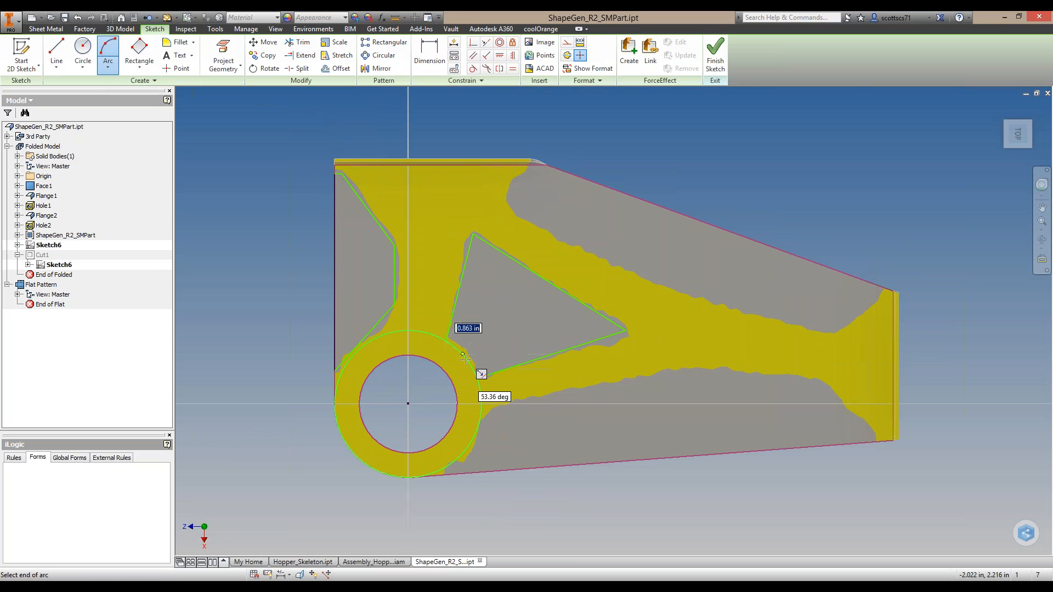
pyautogui.click(477, 379)
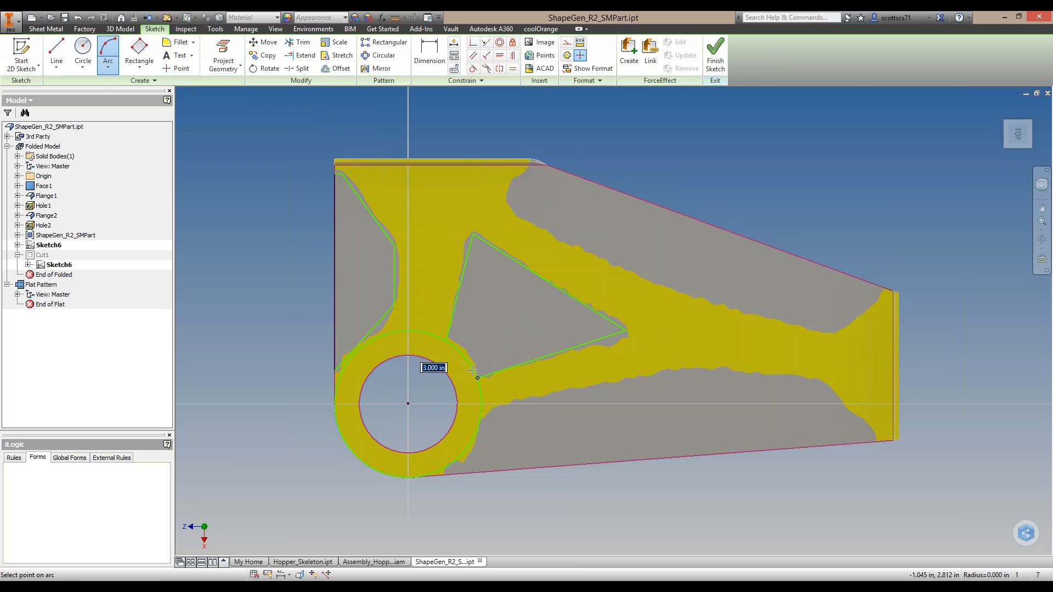
pyautogui.click(468, 363)
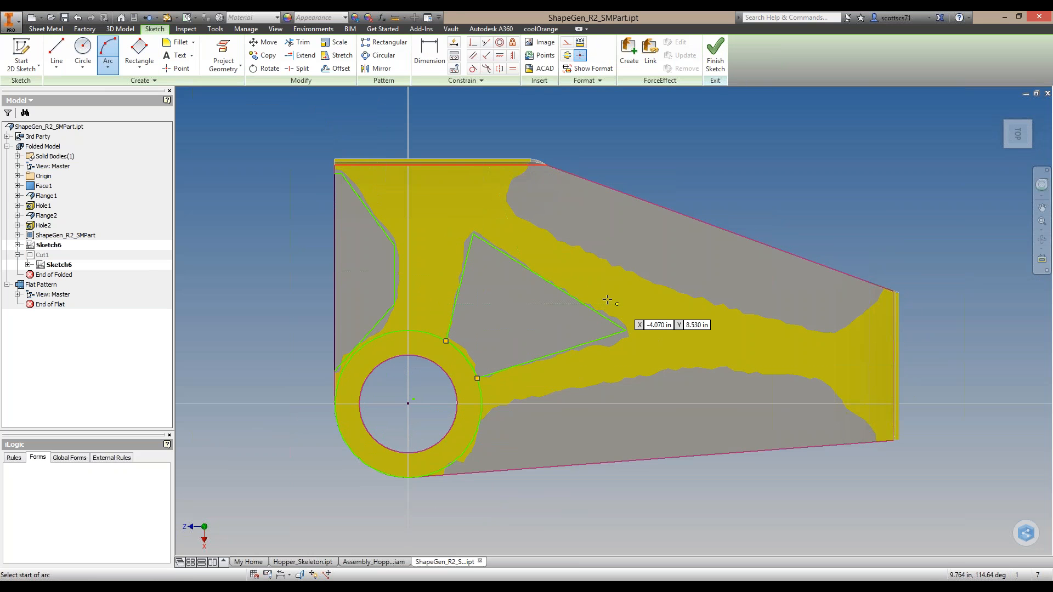
# Trace the unneeded area under the plate's long slanted edge with four connected lines, the longest parallel to that edge, ending on it
pyautogui.moveTo(590, 286); pyautogui.dragTo(527, 273, button='middle')
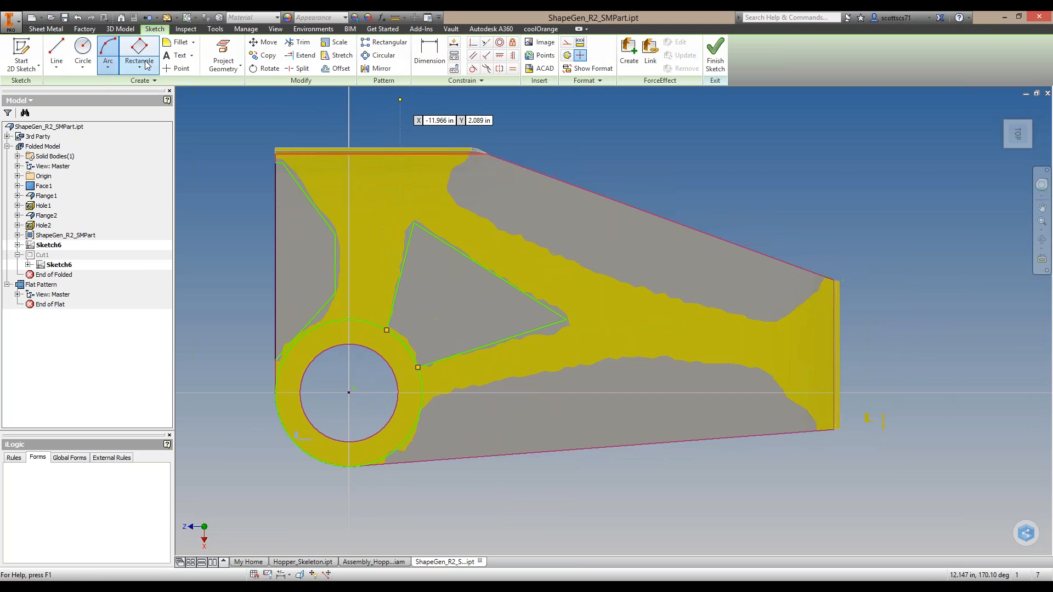
pyautogui.click(64, 52)
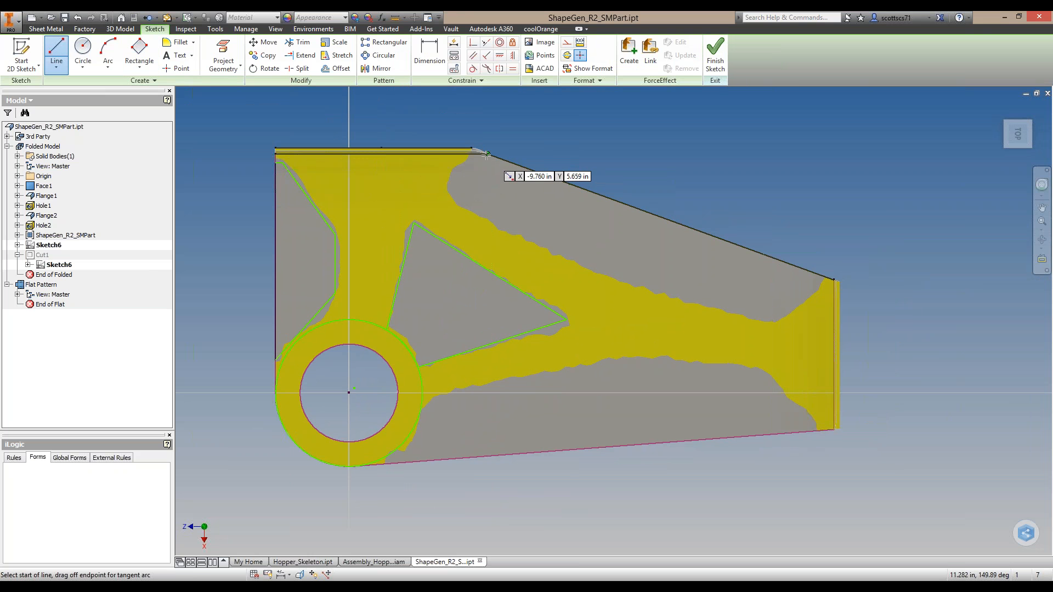
pyautogui.click(488, 155)
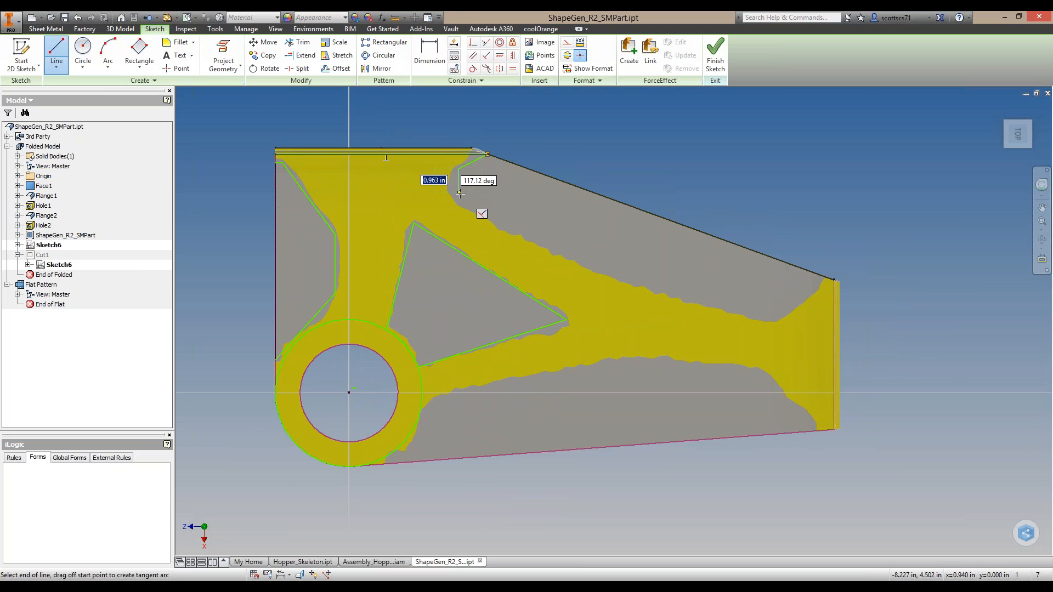
pyautogui.click(459, 168)
pyautogui.click(460, 198)
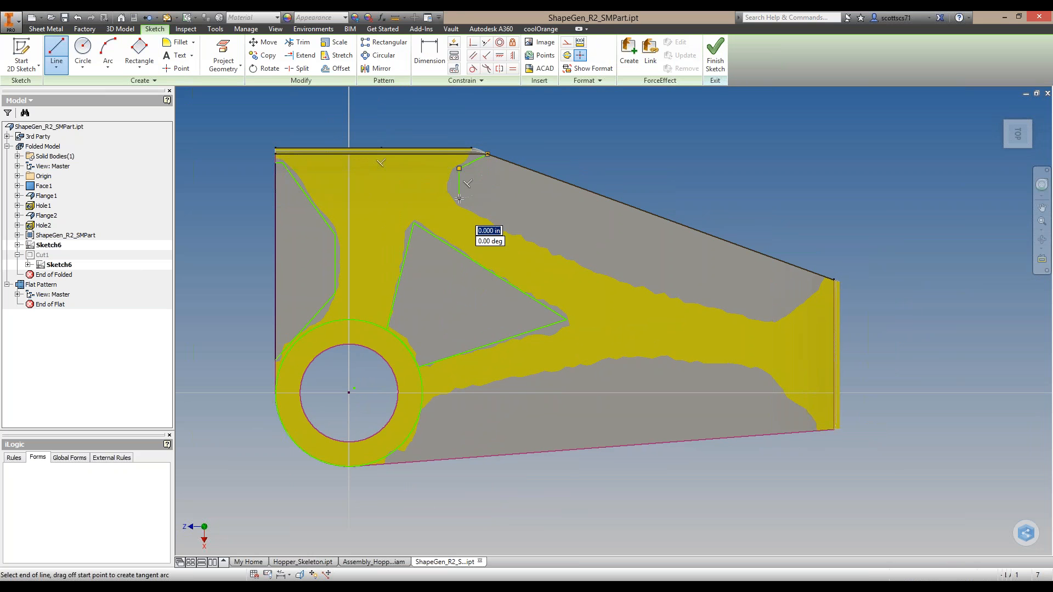
pyautogui.click(780, 316)
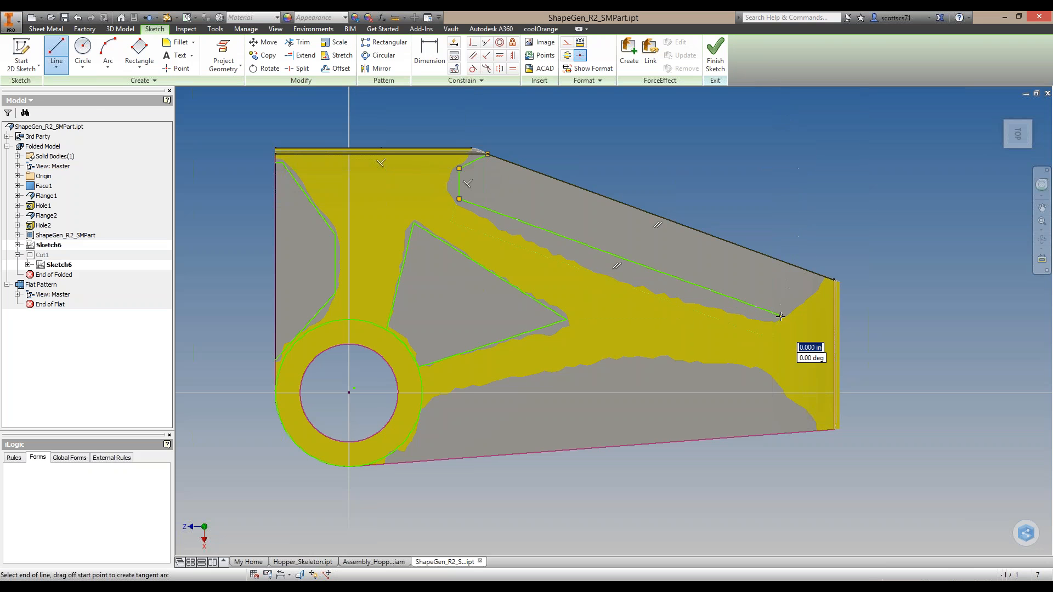
pyautogui.click(818, 275)
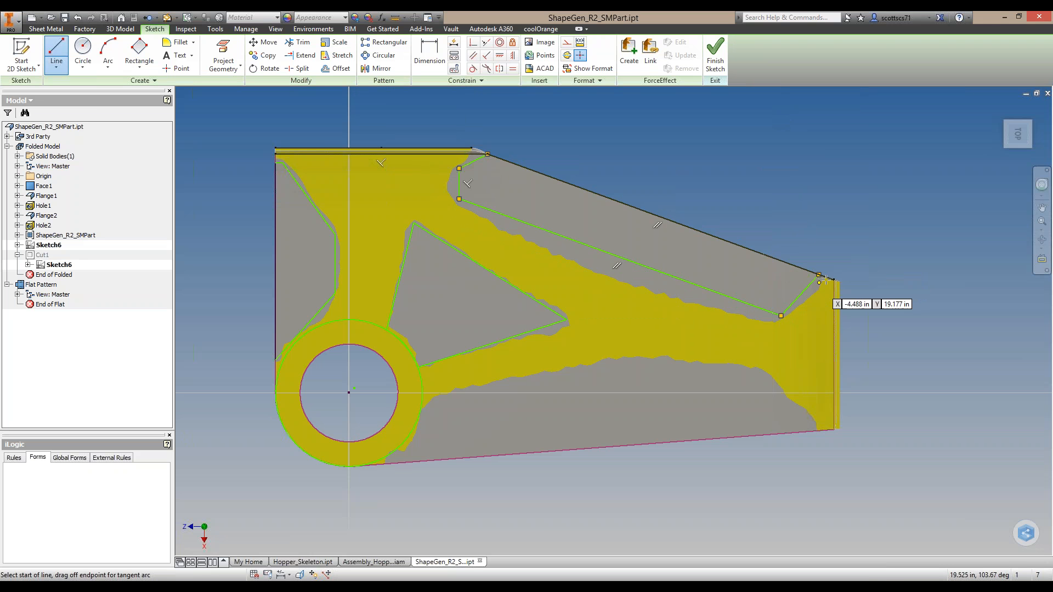
# Close the profile under the plate's long slanted edge with a line along that edge
pyautogui.click(819, 274)
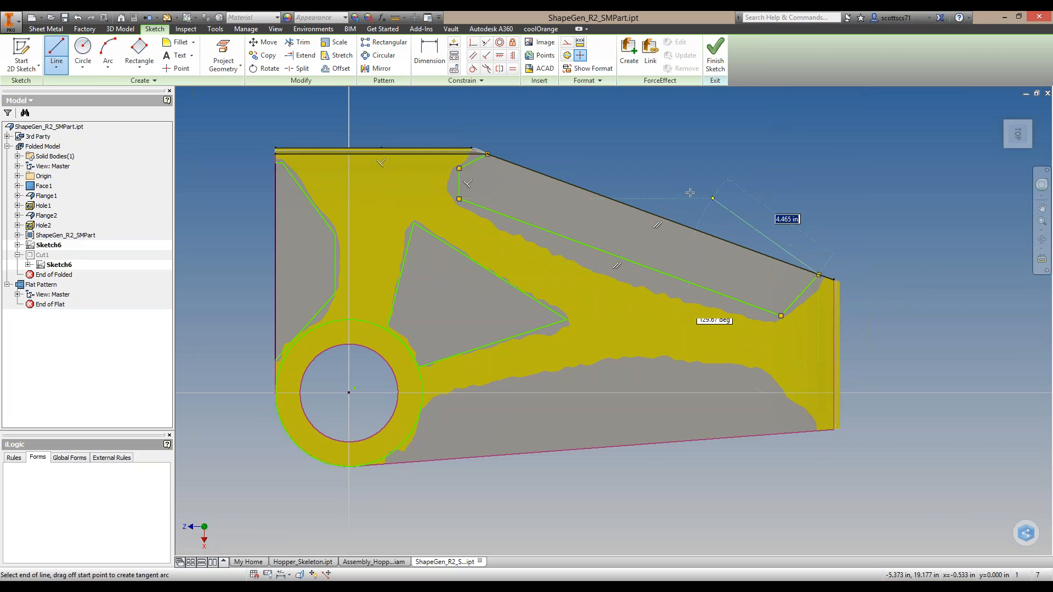
pyautogui.click(489, 155)
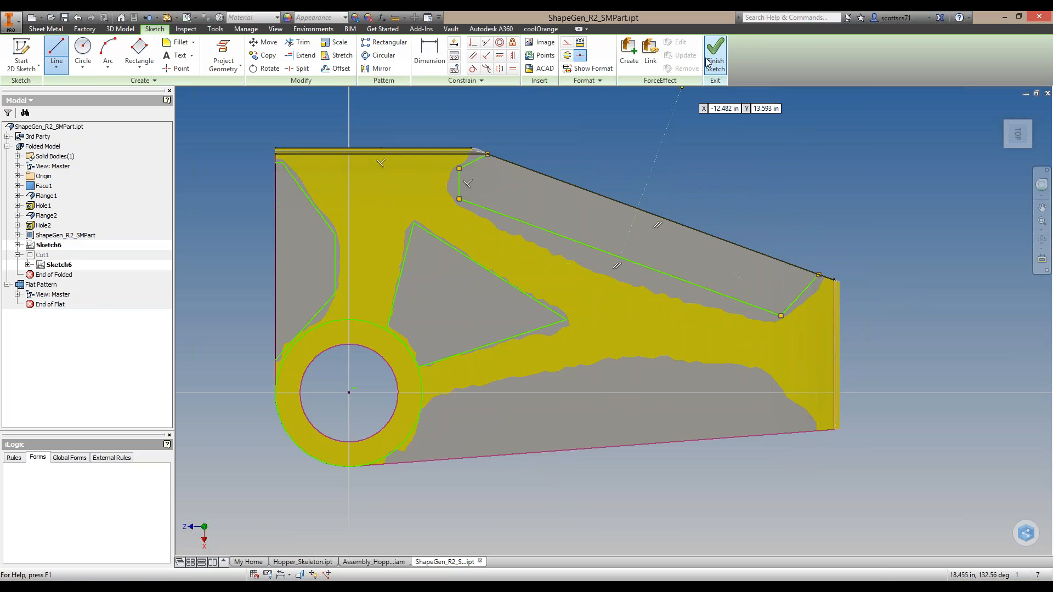
# Trace the unneeded area along the plate's lower edge with three connected lines, starting on the circle around the large hole and ending on that edge
pyautogui.click(61, 46)
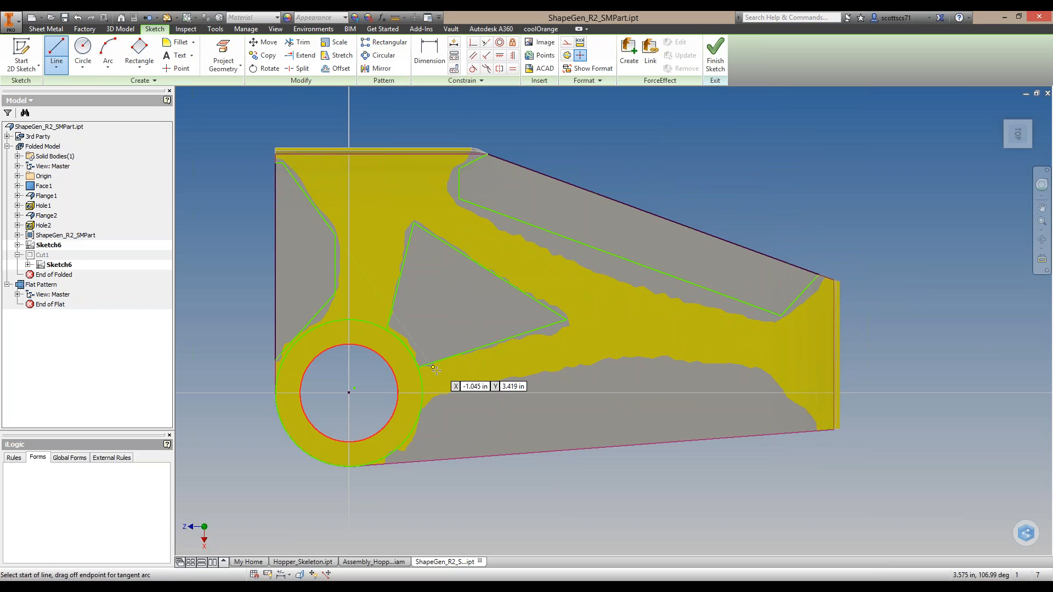
pyautogui.click(419, 415)
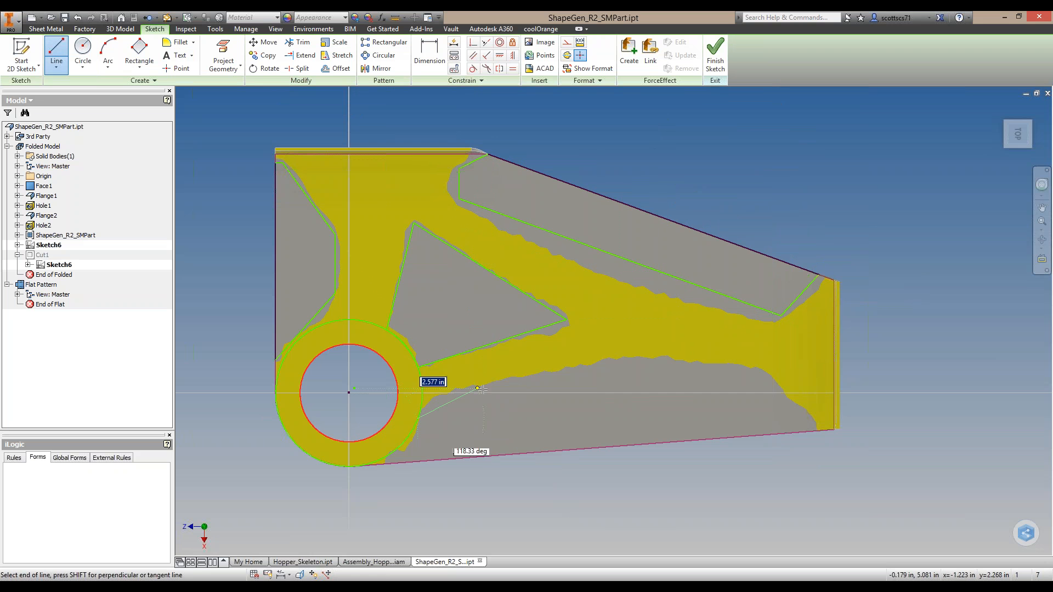
pyautogui.click(628, 361)
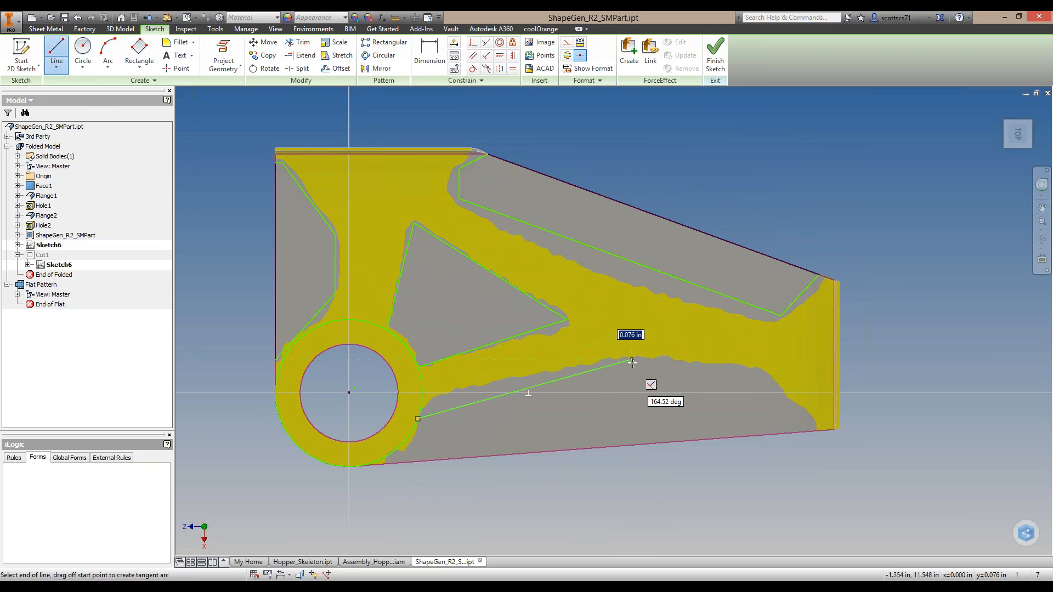
pyautogui.click(761, 366)
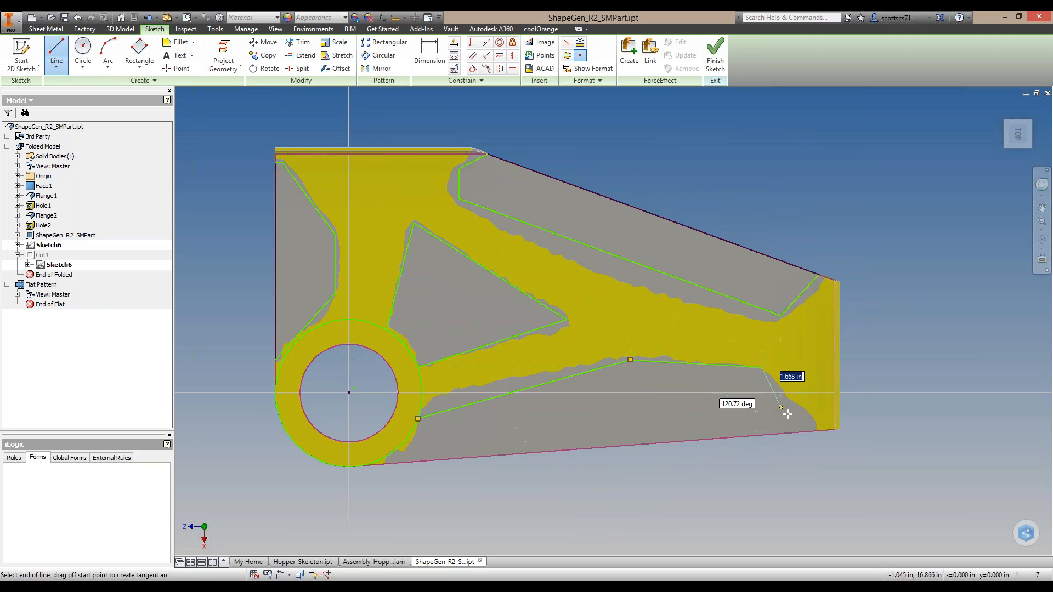
pyautogui.doubleClick(811, 432)
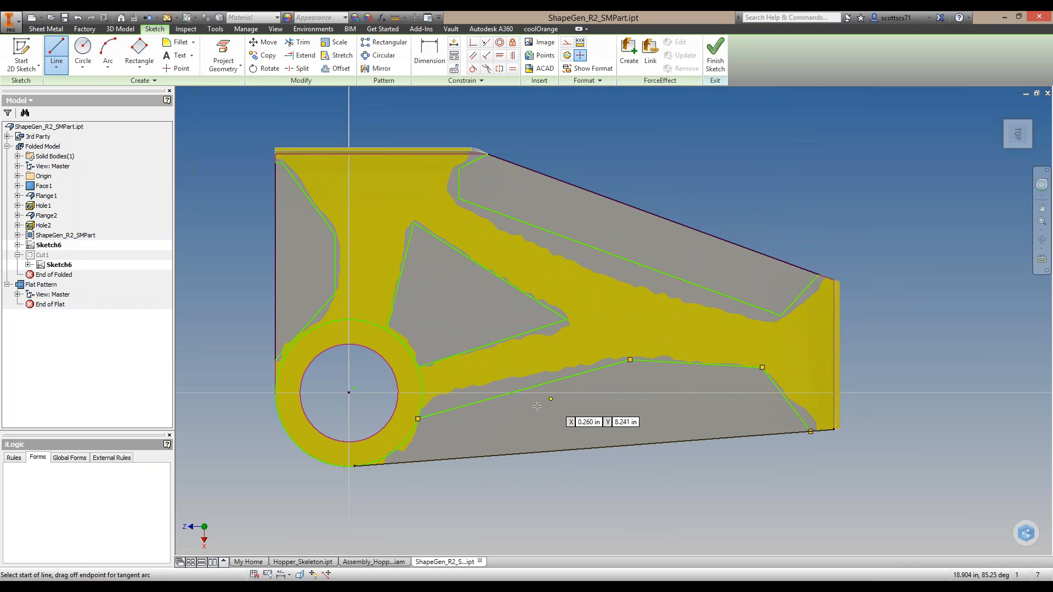
# Try to close the lower profile with a line along the plate's lower edge
pyautogui.click(811, 431)
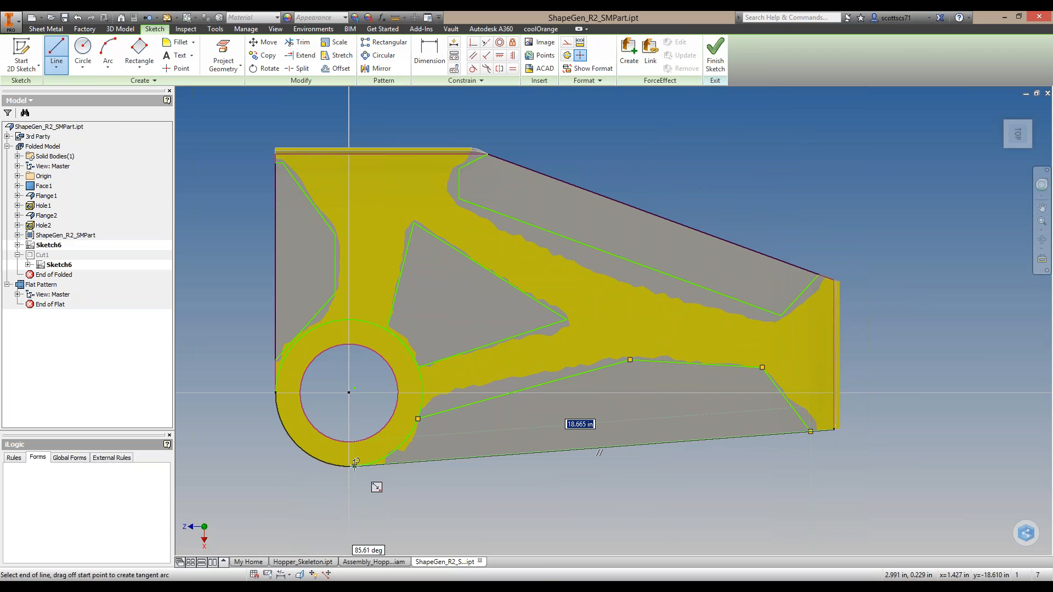
pyautogui.click(355, 466)
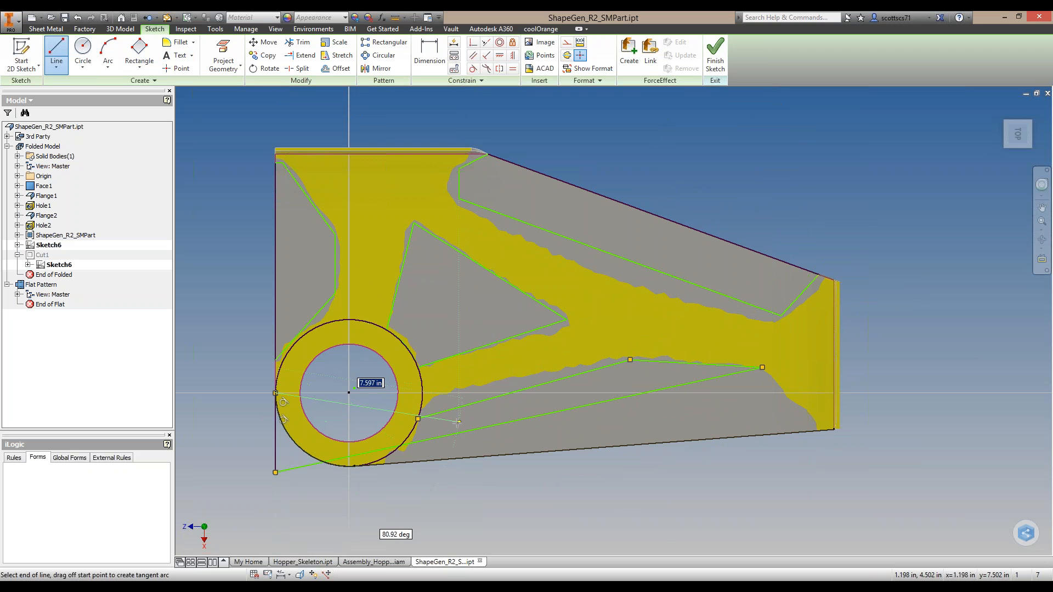
pyautogui.press('Escape')
pyautogui.click(484, 430)
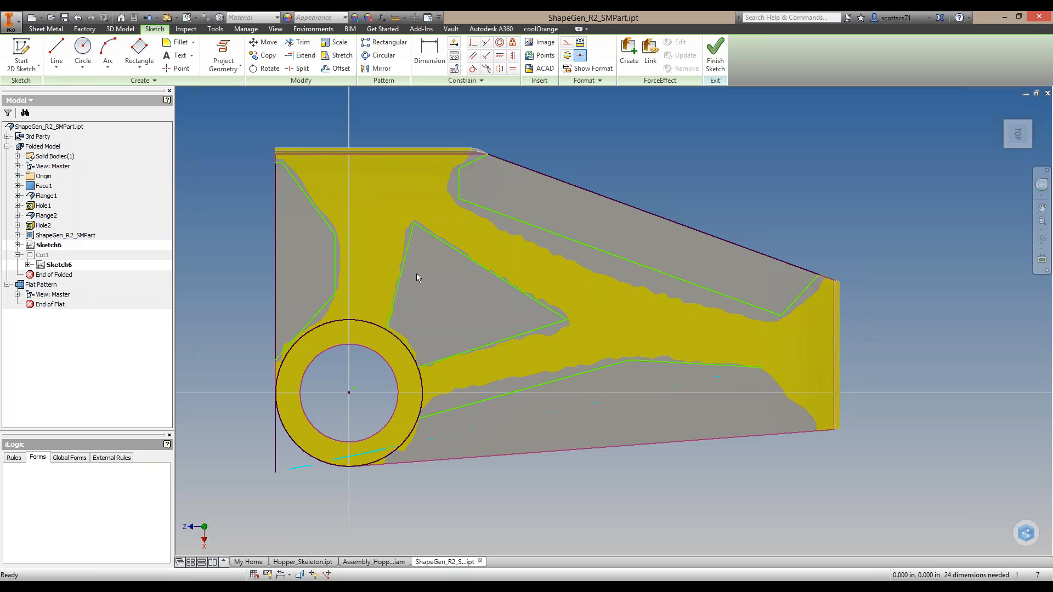
# Redraw the lower profile's short slanted end line down to the plate's lower edge, and add a line along that edge to the rounded corner
pyautogui.click(56, 52)
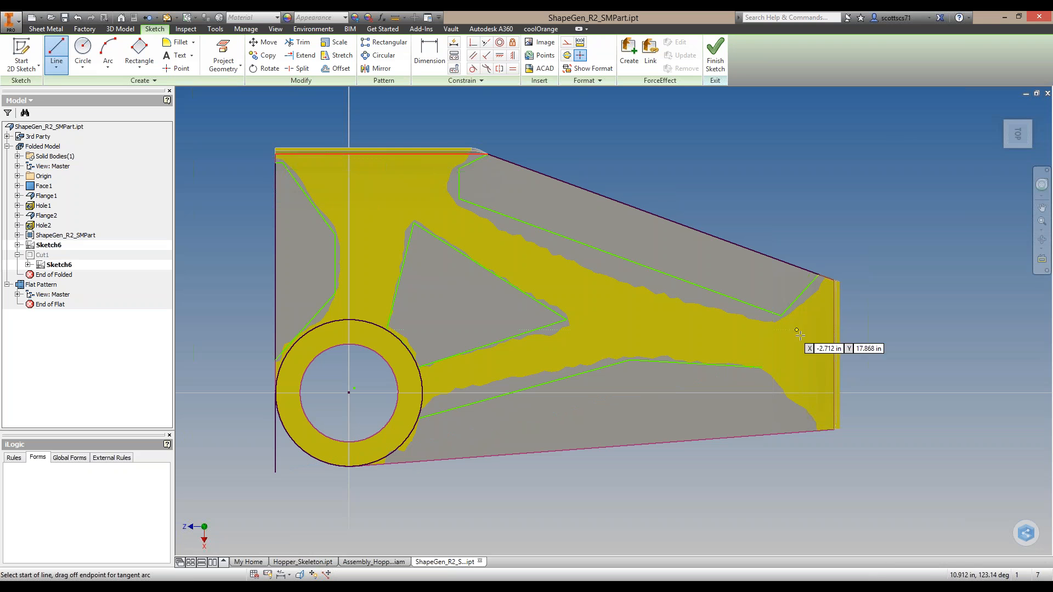
pyautogui.click(762, 368)
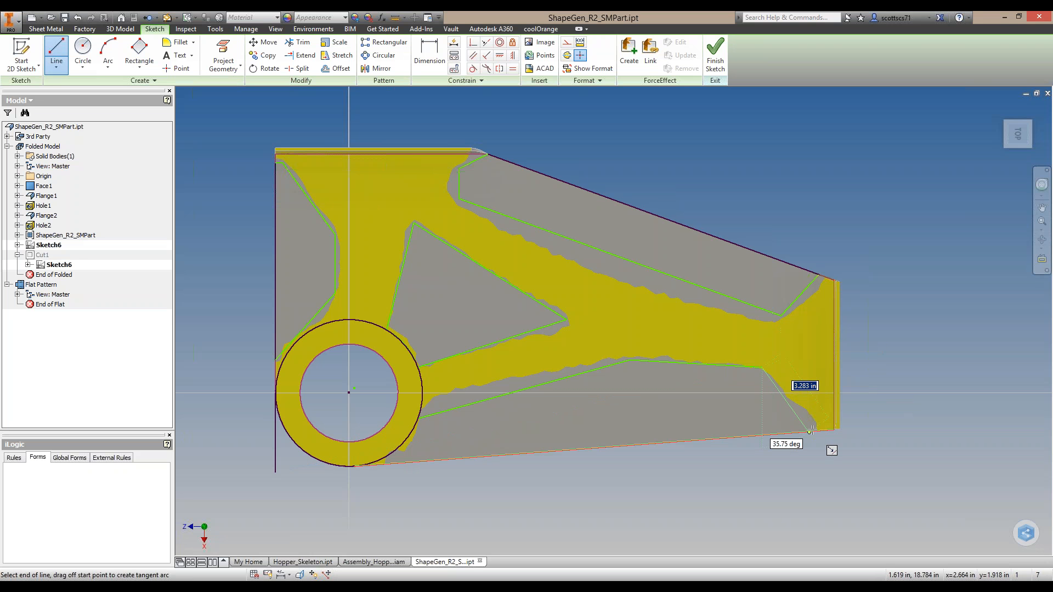
pyautogui.click(809, 431)
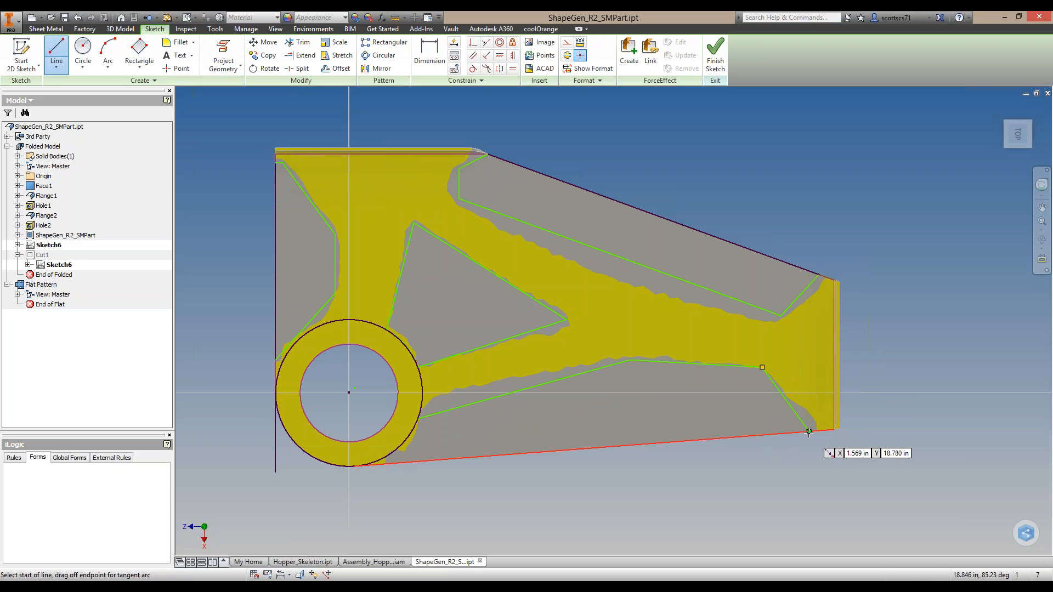
pyautogui.click(356, 466)
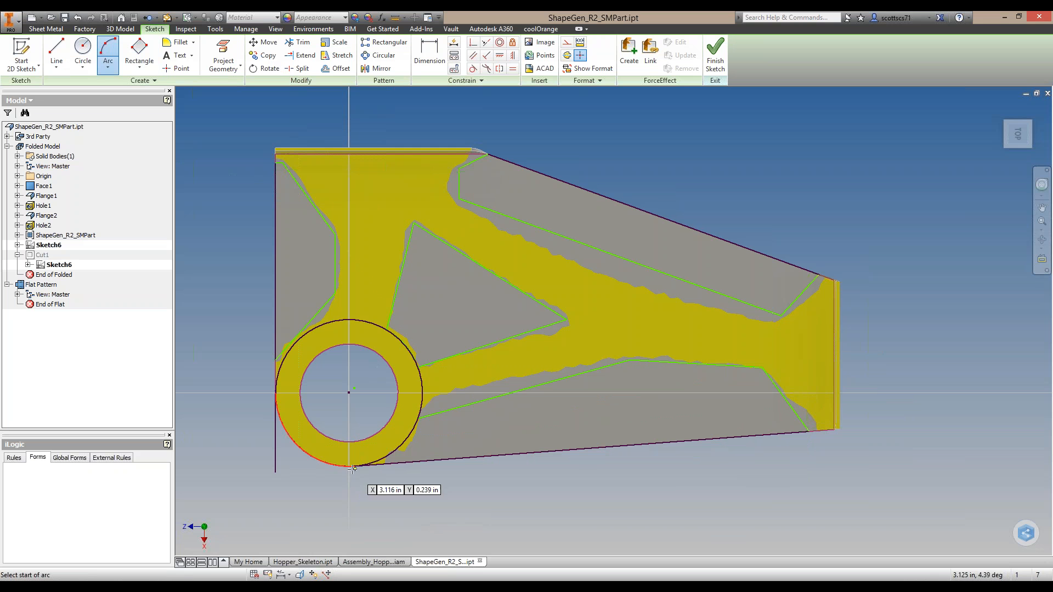
# Close the lower profile with a three-point arc along the circle around the large hole, and finish the sketch
pyautogui.click(348, 471)
pyautogui.click(417, 419)
pyautogui.click(405, 440)
pyautogui.click(716, 55)
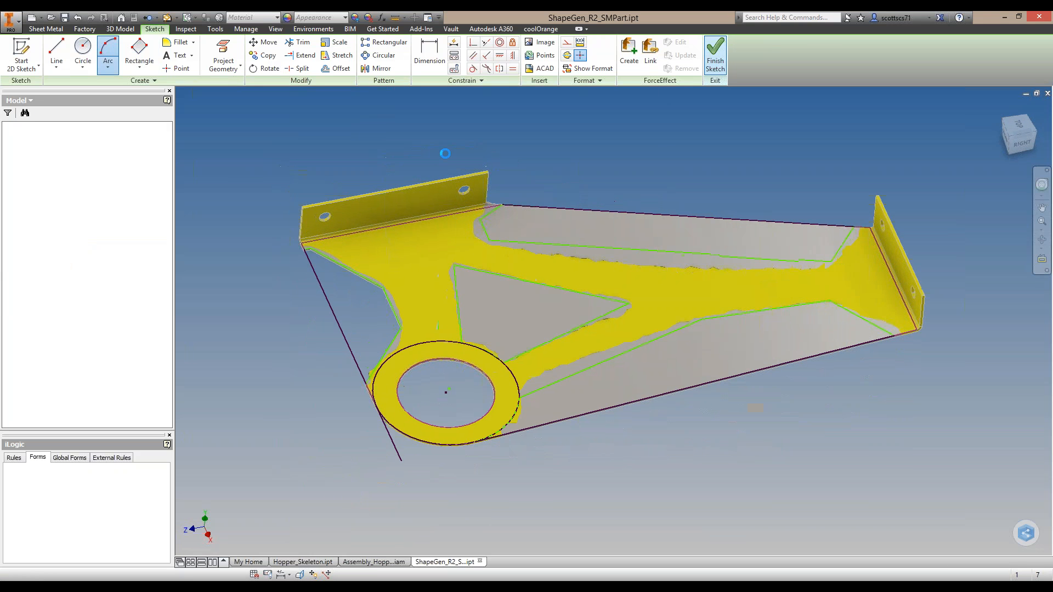
# Start a sheet metal Cut and select the central triangle and the area under the long slanted edge as profiles
pyautogui.click(219, 52)
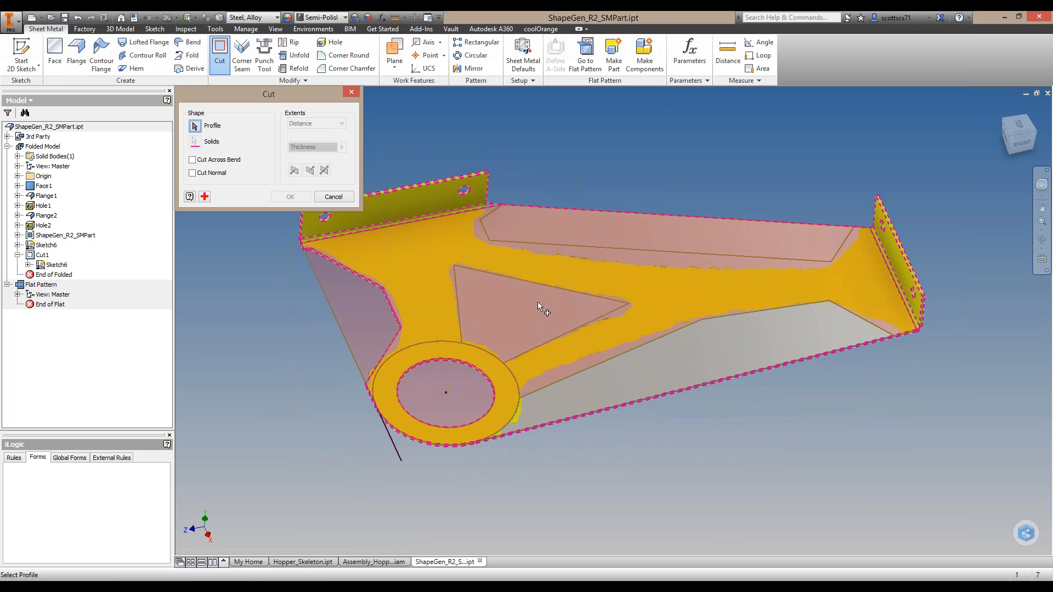
pyautogui.rightClick(539, 305)
pyautogui.click(527, 351)
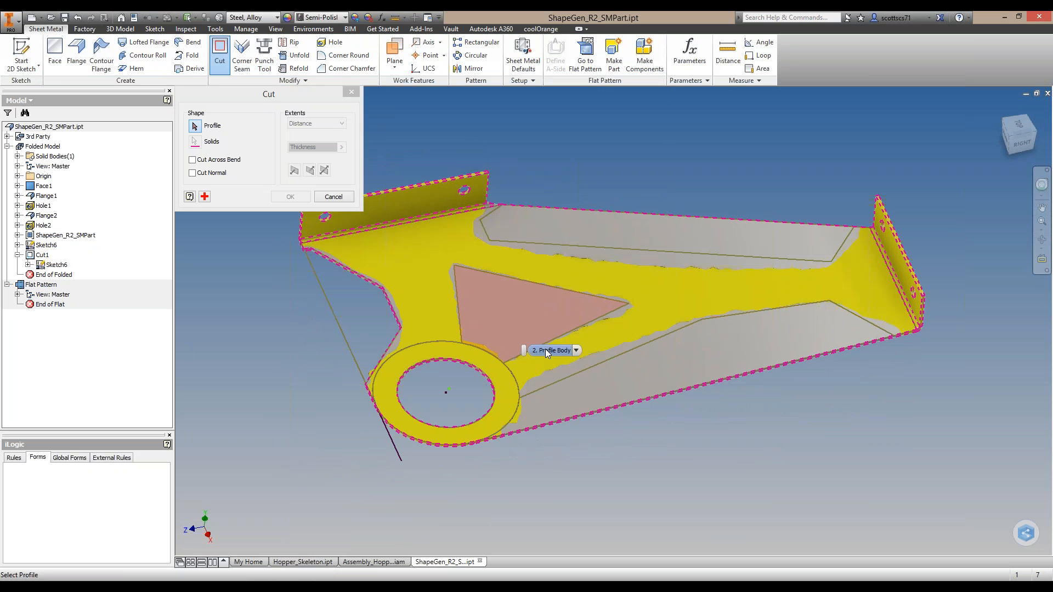
pyautogui.click(575, 350)
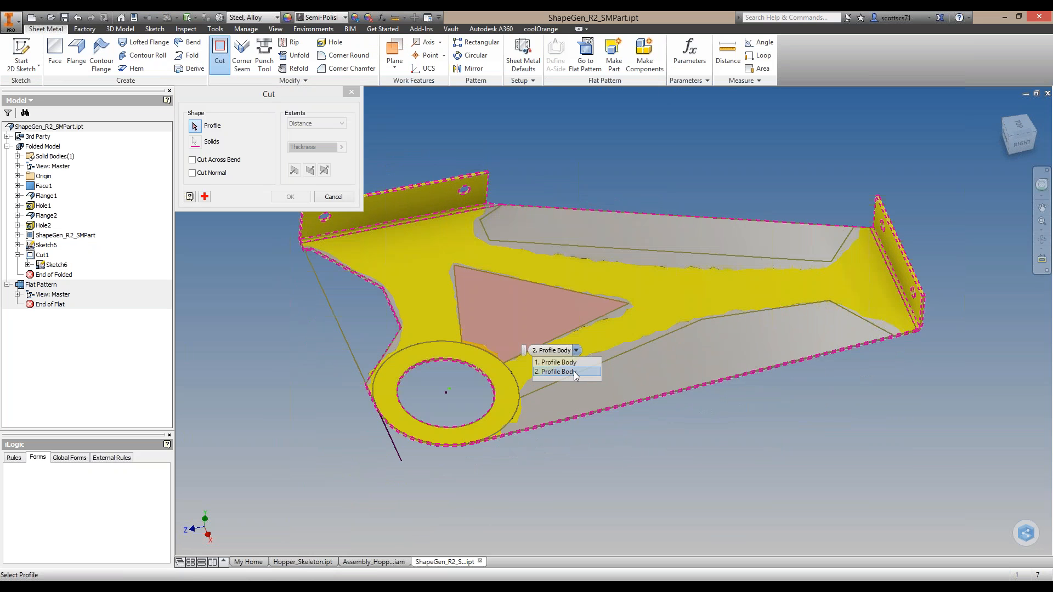
pyautogui.click(573, 372)
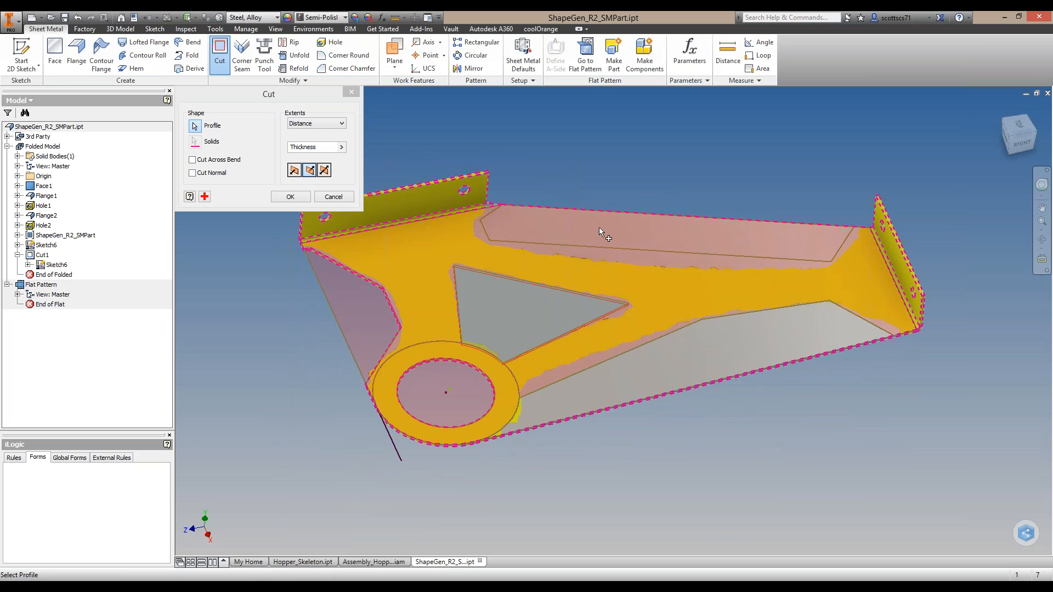
pyautogui.rightClick(599, 227)
pyautogui.click(597, 288)
pyautogui.click(631, 289)
pyautogui.click(622, 310)
# Add the area along the plate's lower edge as a profile and cut all selected profiles by the sheet Thickness
pyautogui.rightClick(692, 346)
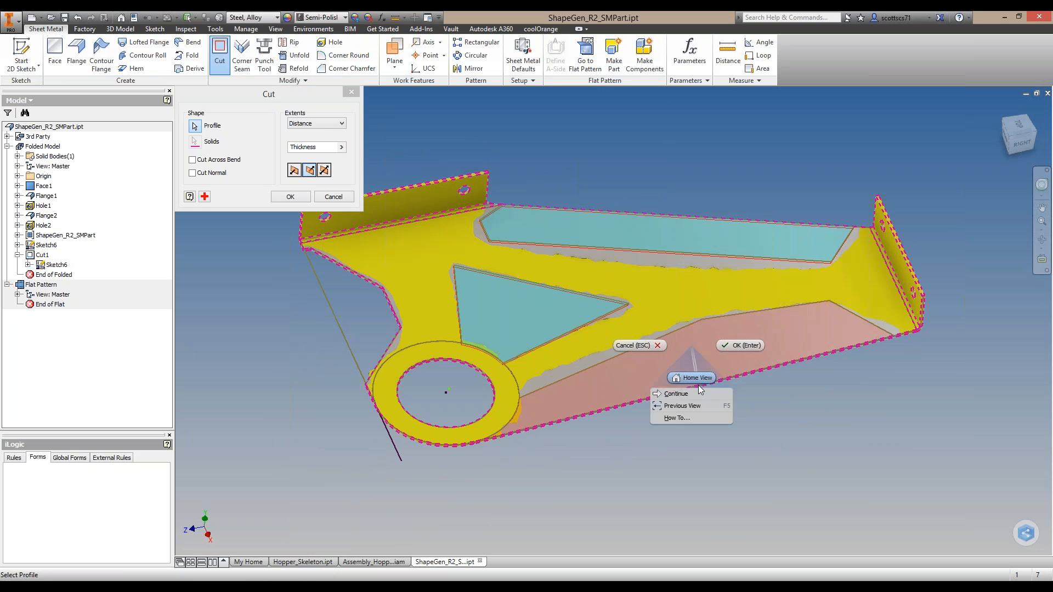
pyautogui.click(696, 350)
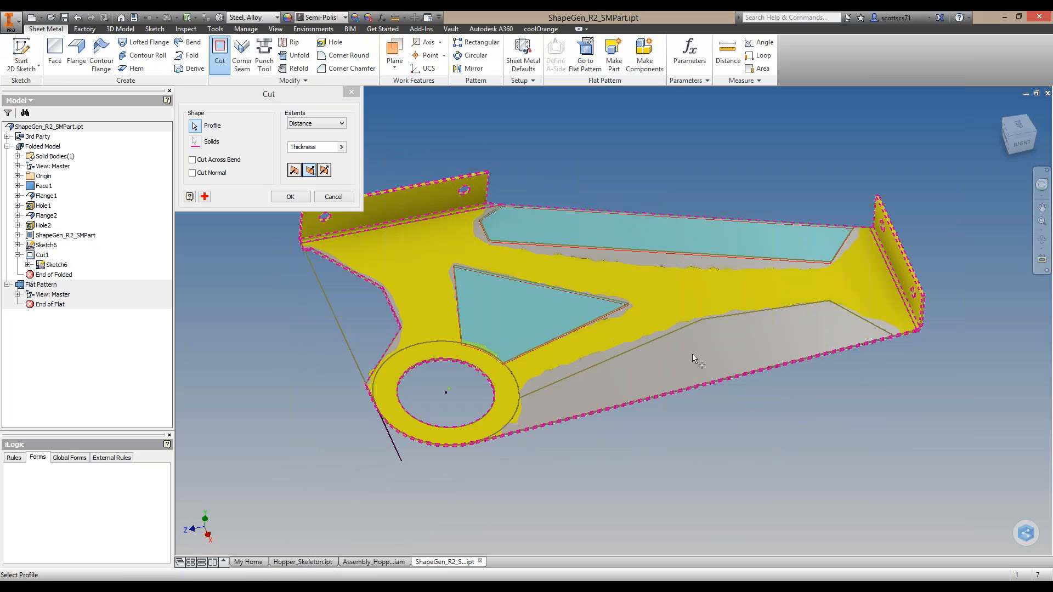
pyautogui.click(713, 354)
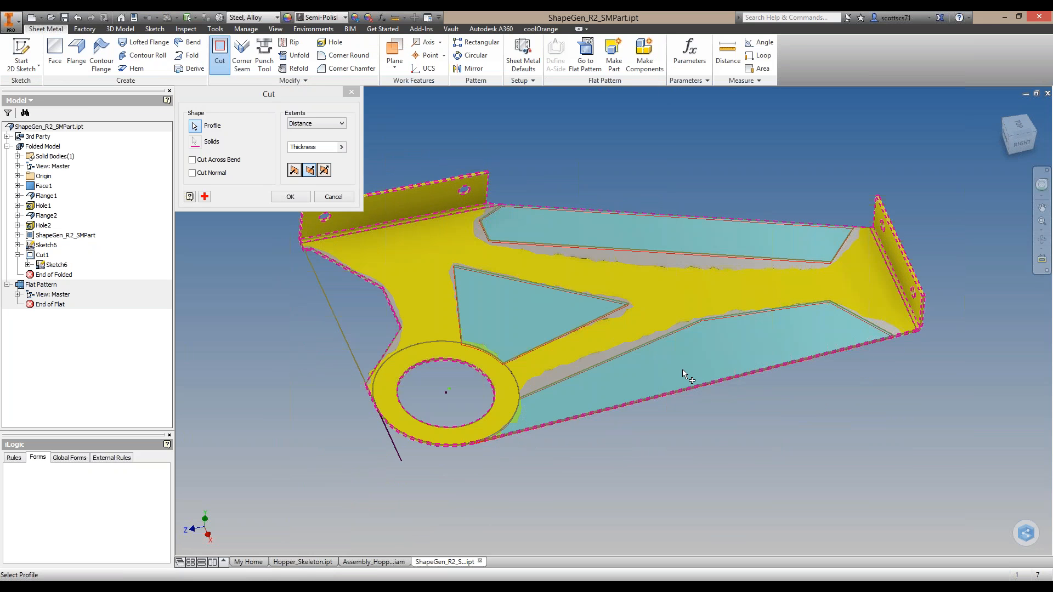
pyautogui.click(294, 198)
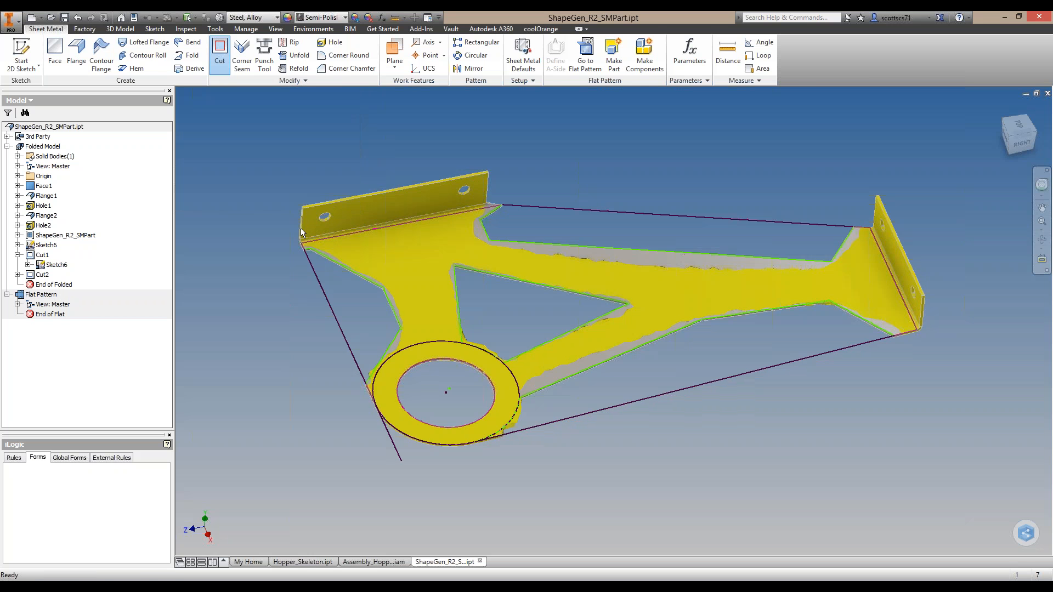
# Hide Sketch6, the shared sketch under Cut1
pyautogui.keyDown('shift'); pyautogui.moveTo(738, 308); pyautogui.dragTo(739, 402, button='middle'); pyautogui.keyUp('shift')
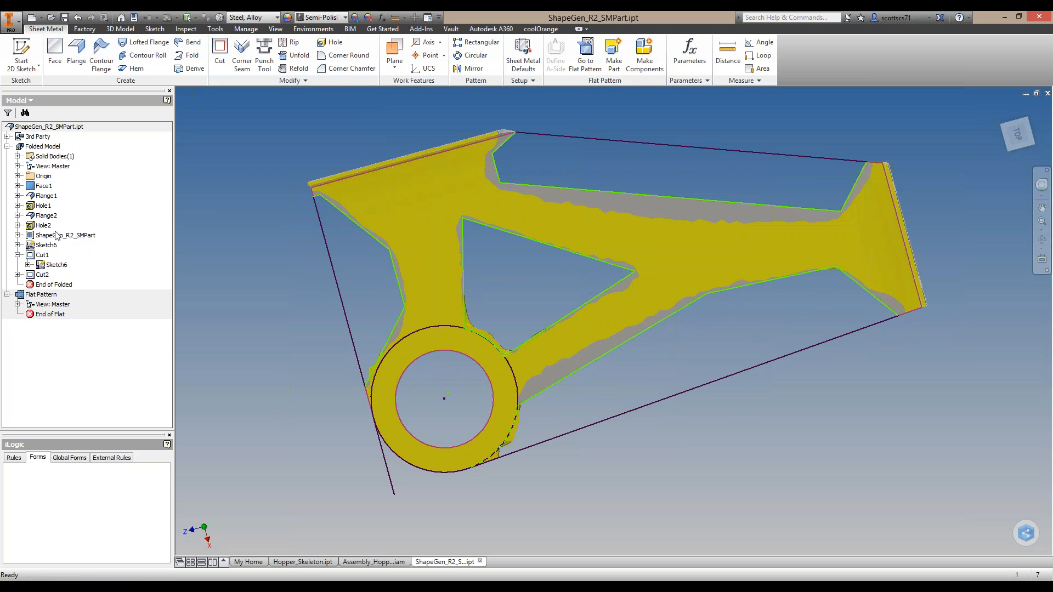
pyautogui.moveTo(805, 238)
pyautogui.keyDown('shift'); pyautogui.mouseDown(button='middle')
pyautogui.moveTo(763, 206)
pyautogui.moveTo(736, 250)
pyautogui.mouseUp(button='middle'); pyautogui.keyUp('shift')
pyautogui.rightClick(48, 263)
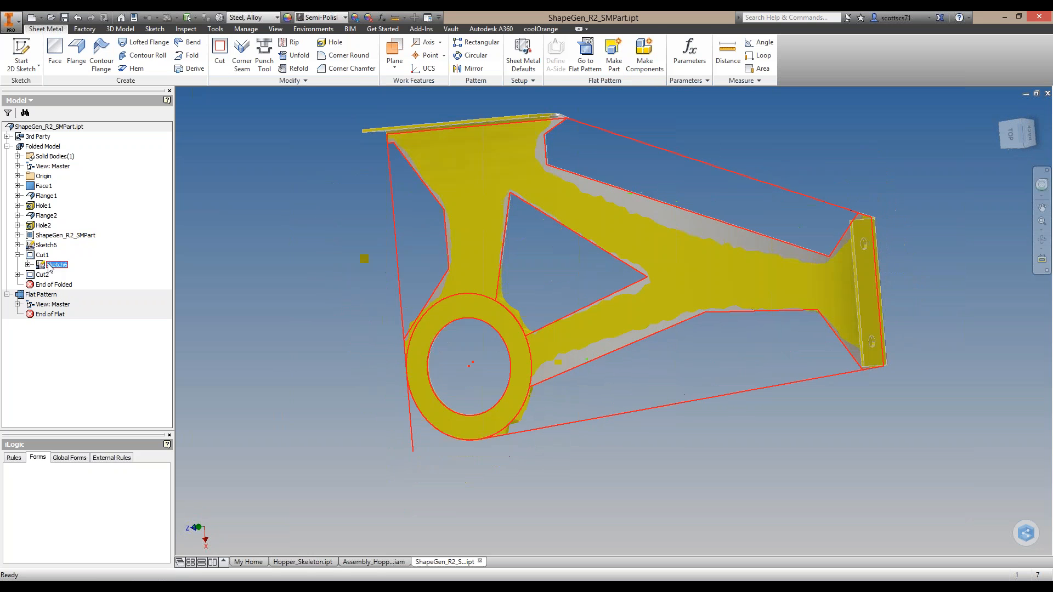
pyautogui.click(72, 372)
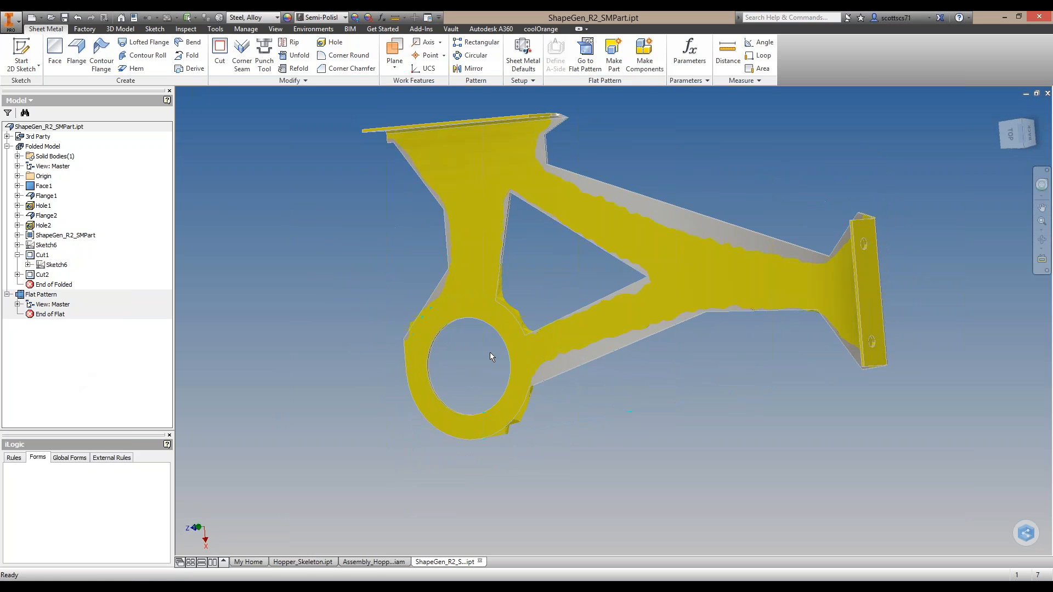
# Hide the promoted ShapeGen_R2_SMPart mesh so only the cut sheet metal plate is shown
pyautogui.keyDown('shift'); pyautogui.moveTo(491, 353); pyautogui.dragTo(542, 353, button='middle'); pyautogui.keyUp('shift')
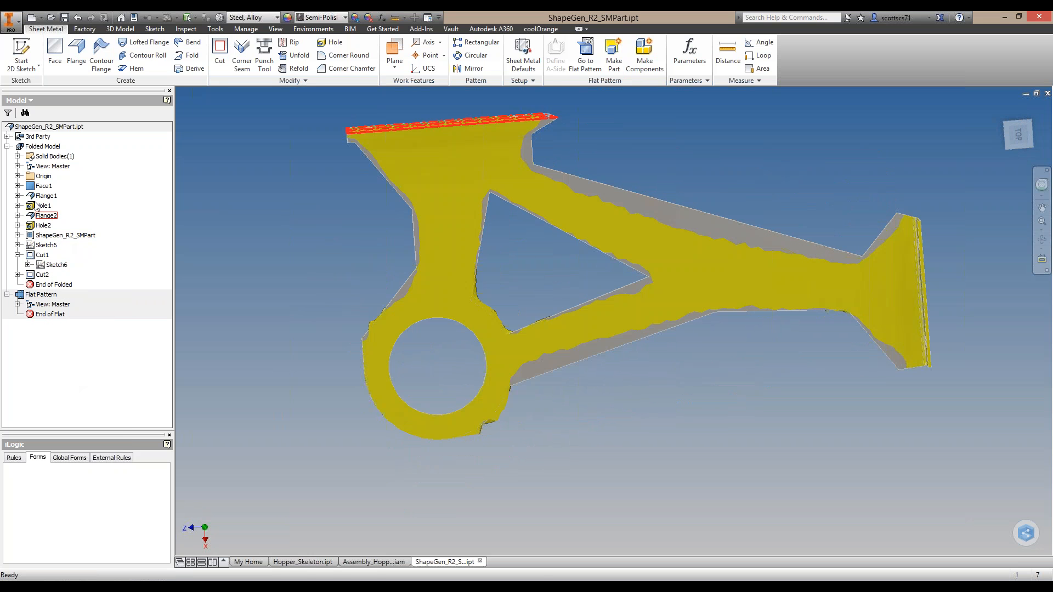
pyautogui.rightClick(56, 240)
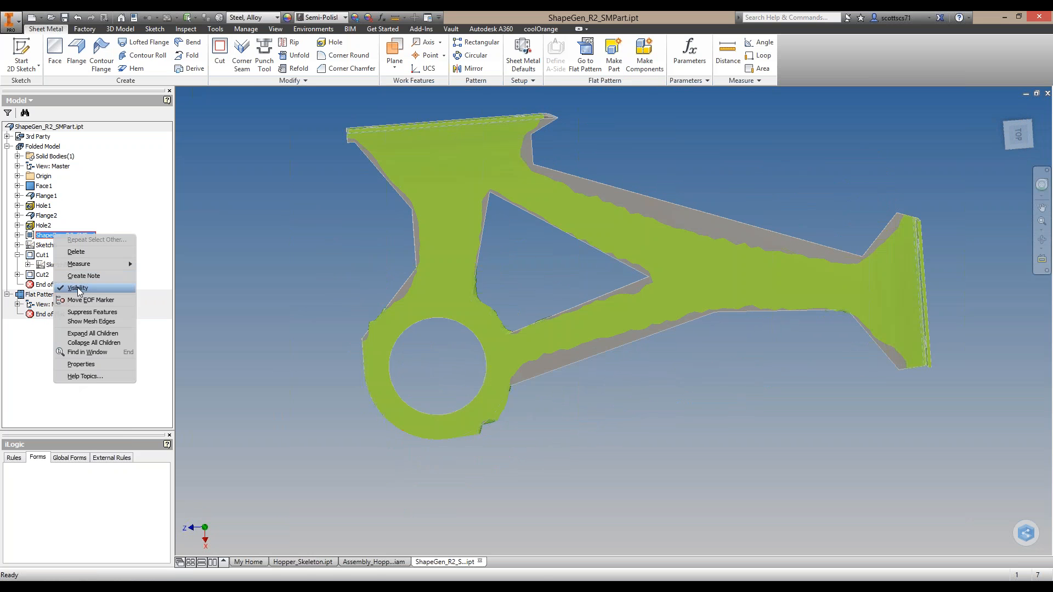
pyautogui.click(77, 289)
pyautogui.keyDown('shift'); pyautogui.moveTo(565, 306); pyautogui.dragTo(580, 269, button='middle'); pyautogui.keyUp('shift')
pyautogui.moveTo(528, 298); pyautogui.dragTo(524, 305, button='middle')
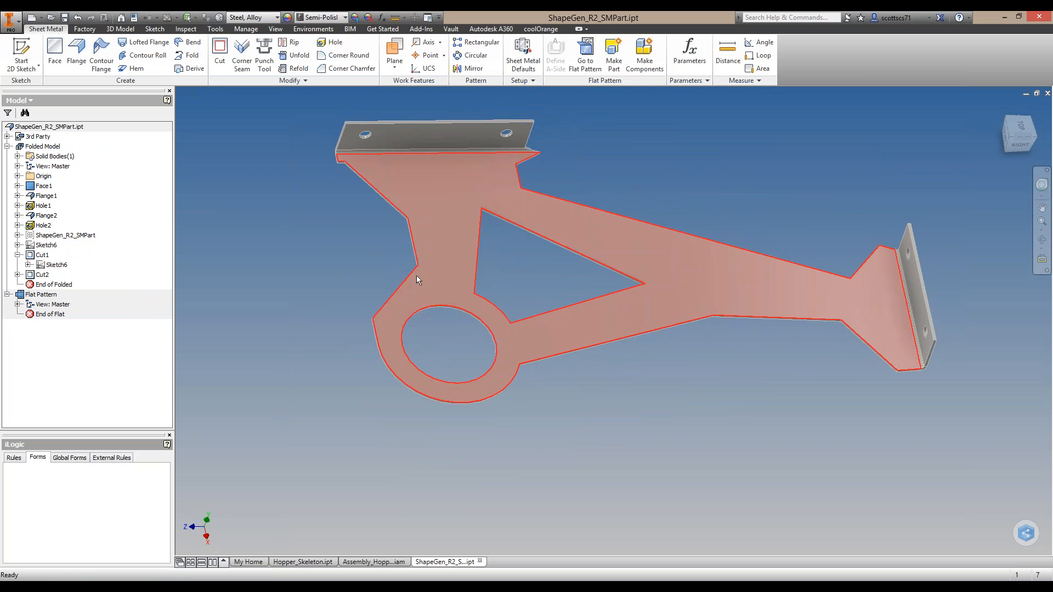
# Start a Corner Round with a 0.25 in radius and select the corners of the cutout between the longer flange and the large hole
pyautogui.click(346, 55)
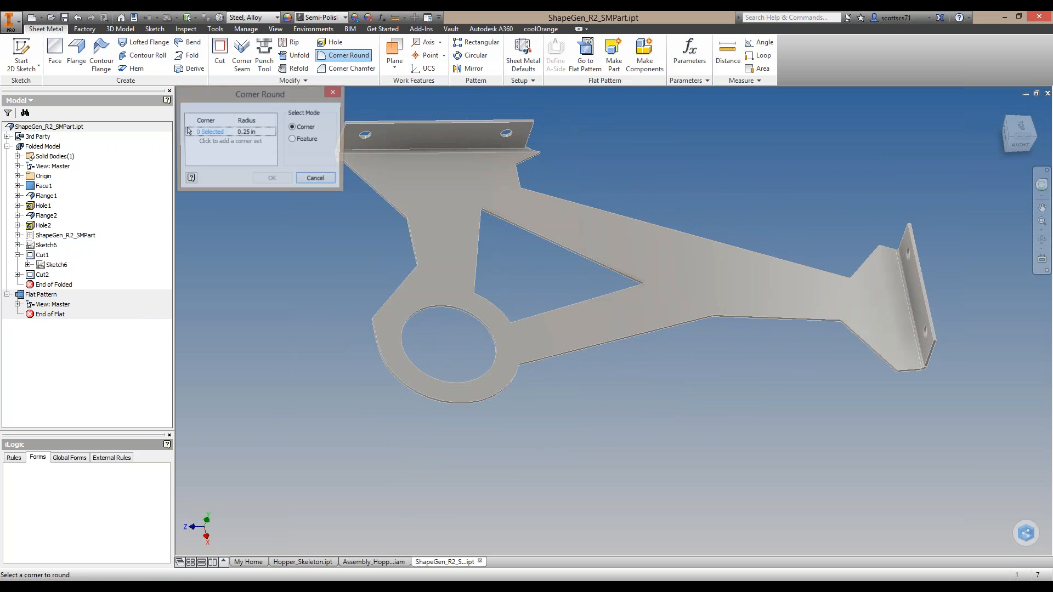
pyautogui.click(371, 320)
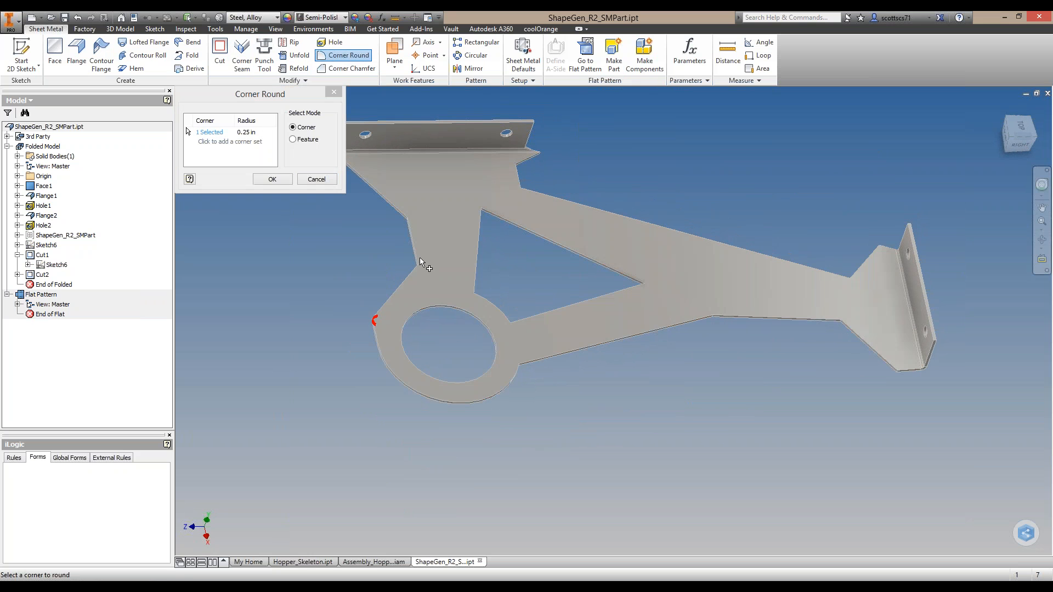
pyautogui.click(417, 264)
pyautogui.click(409, 218)
pyautogui.moveTo(410, 213); pyautogui.dragTo(481, 267, button='middle')
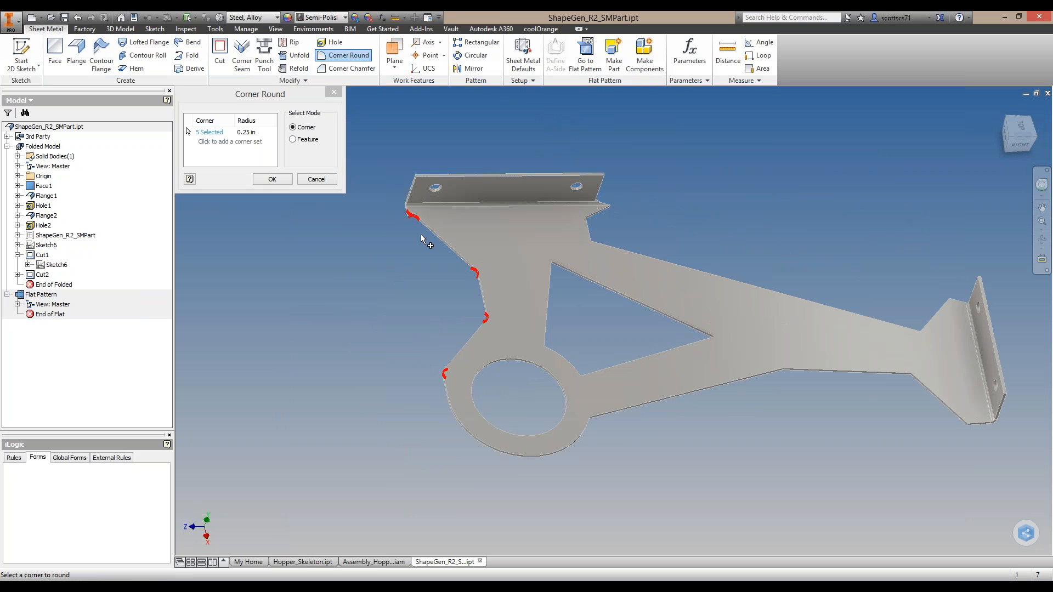
# Add the triangular opening's corners and the corner where the lower cutout meets the ring around the large hole to the Corner Round
pyautogui.click(544, 345)
pyautogui.click(554, 263)
pyautogui.click(582, 378)
pyautogui.click(589, 420)
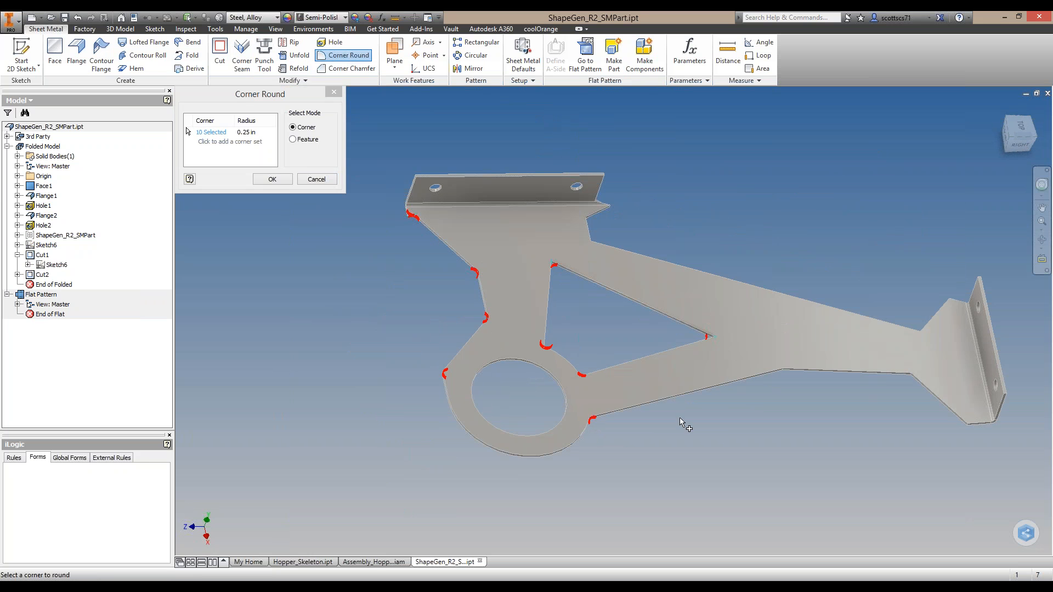
# Add the remaining corners of the lower and slanted-edge cutouts to the selection and apply the 0.25 in Corner Round
pyautogui.click(783, 372)
pyautogui.click(911, 377)
pyautogui.click(921, 330)
pyautogui.click(271, 179)
# Update the physical properties in the part's iProperties and read its mass
pyautogui.keyDown('shift'); pyautogui.moveTo(621, 338); pyautogui.dragTo(651, 336, button='middle'); pyautogui.keyUp('shift')
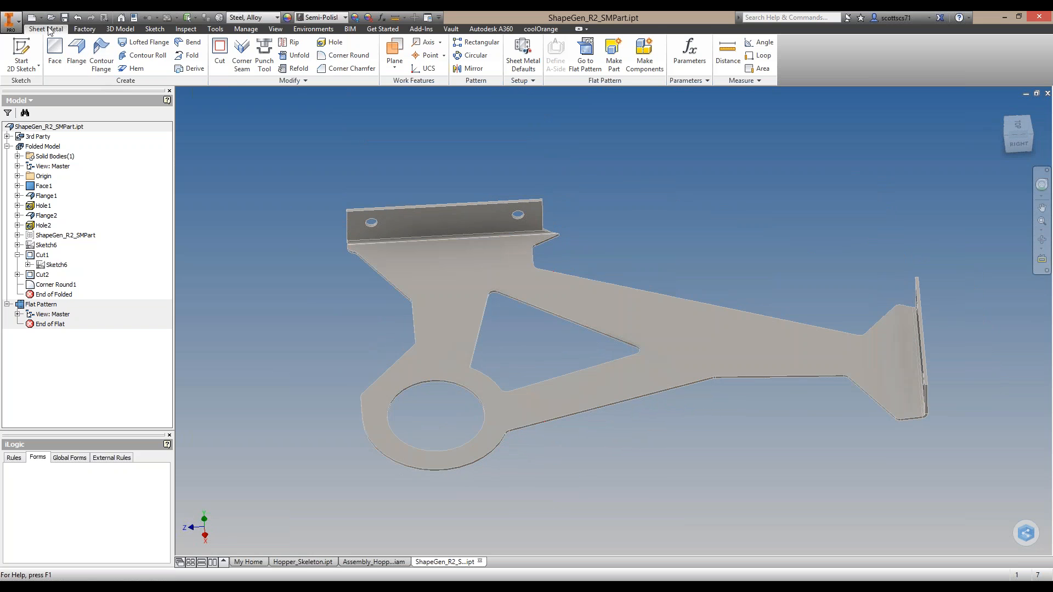
pyautogui.click(10, 21)
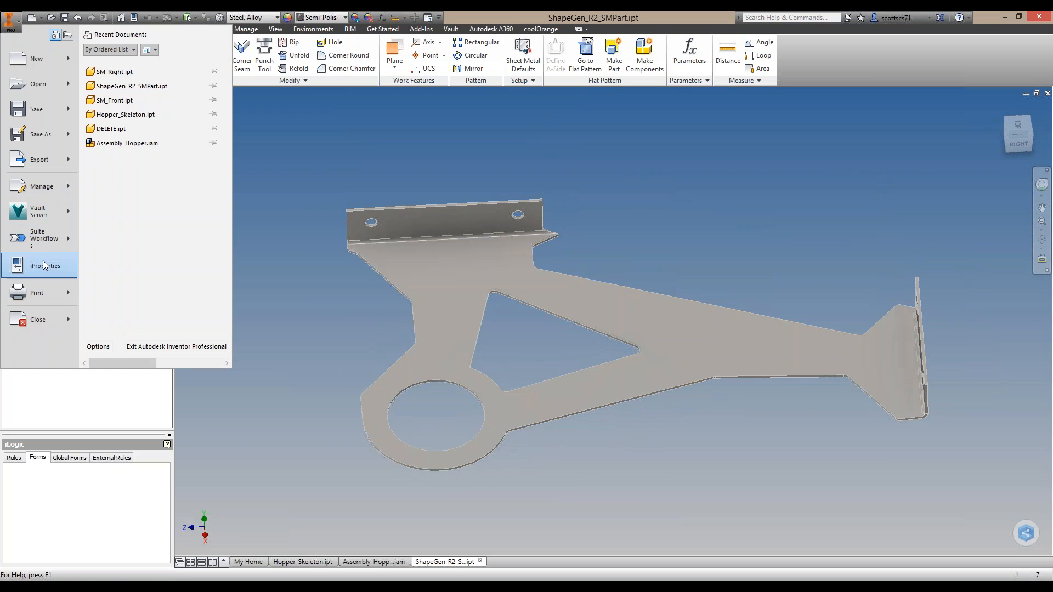
pyautogui.click(43, 265)
pyautogui.click(585, 145)
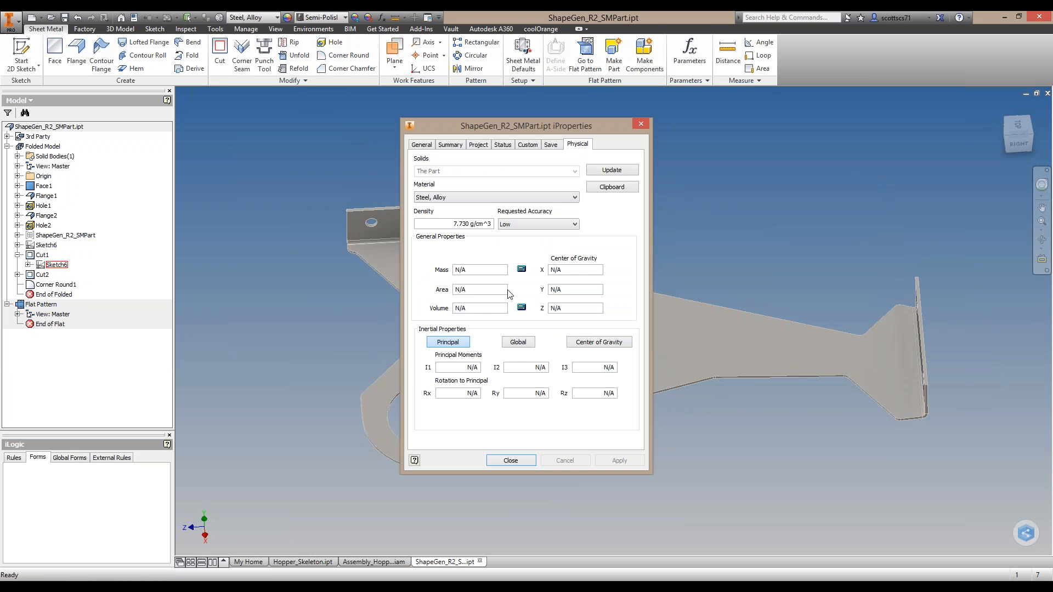
pyautogui.click(604, 171)
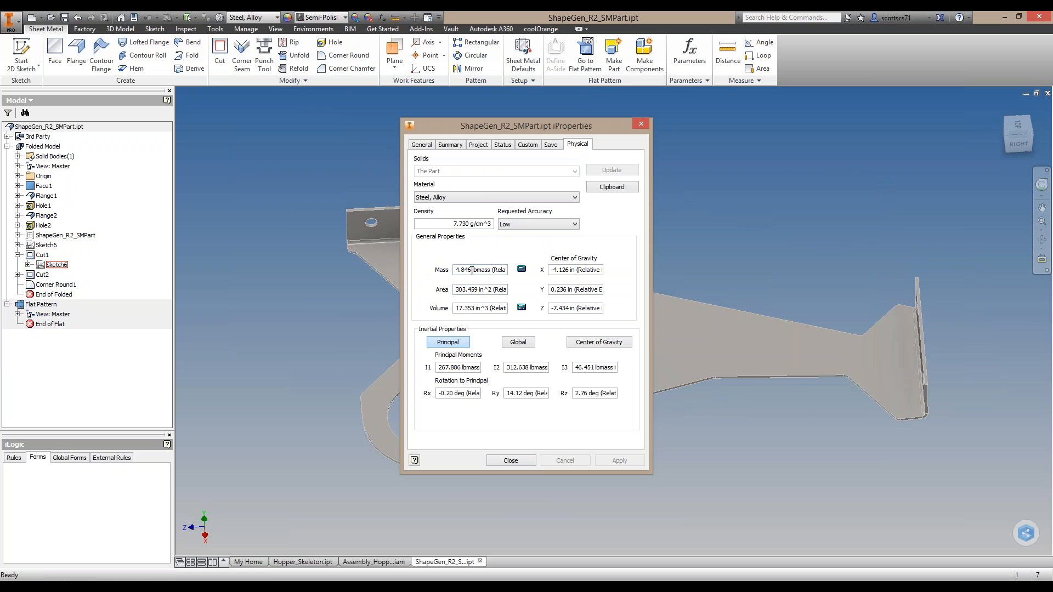
pyautogui.click(511, 460)
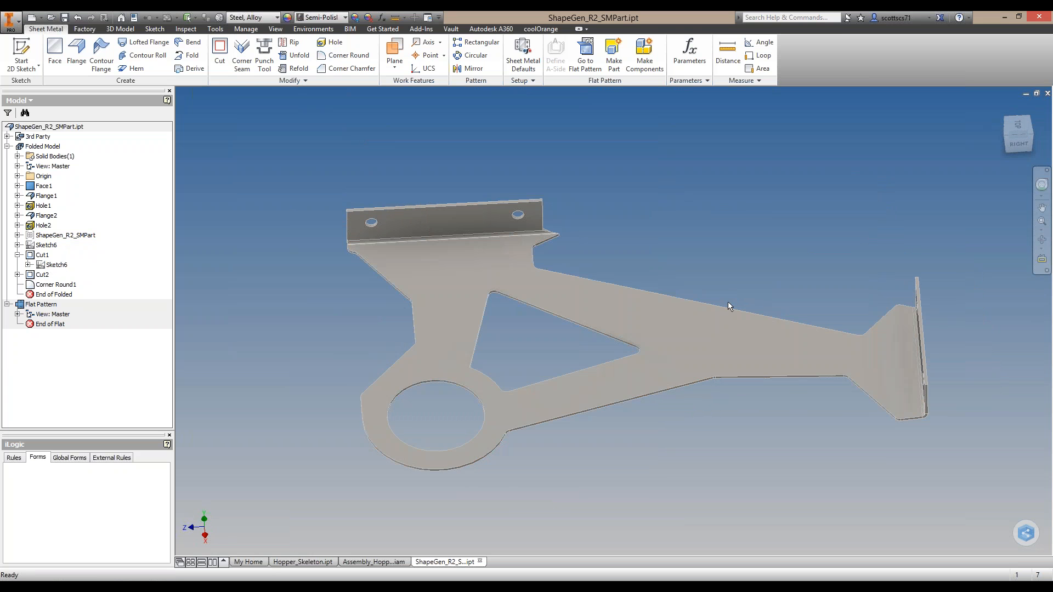
# Enter the stress analysis environment and create a single-point Static Analysis study with bonded contacts and a 0.004 in tolerance
pyautogui.keyDown('shift'); pyautogui.moveTo(728, 302); pyautogui.dragTo(729, 306, button='middle'); pyautogui.keyUp('shift')
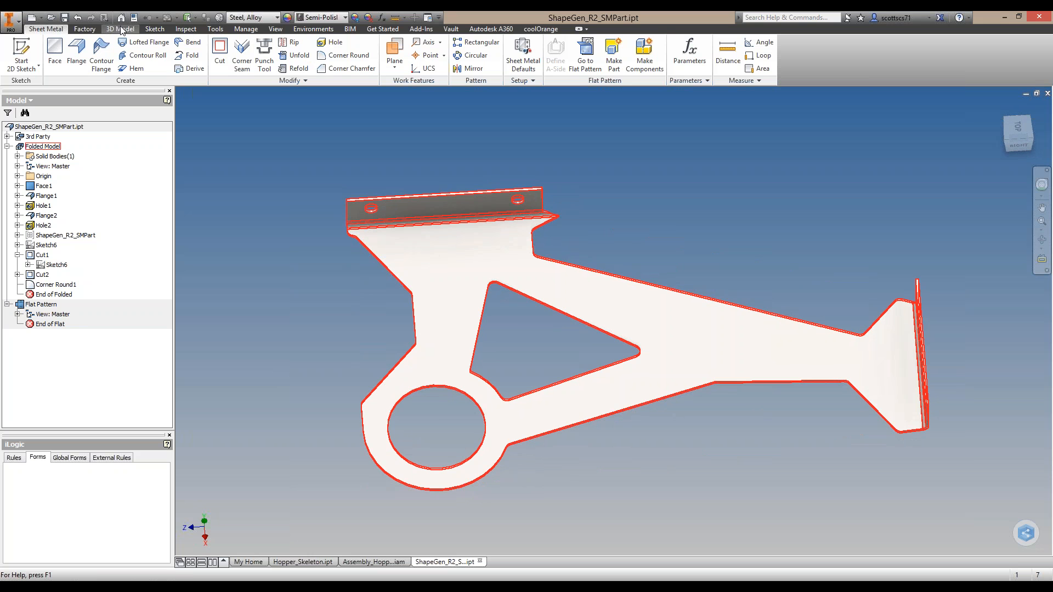
pyautogui.click(301, 30)
pyautogui.click(14, 53)
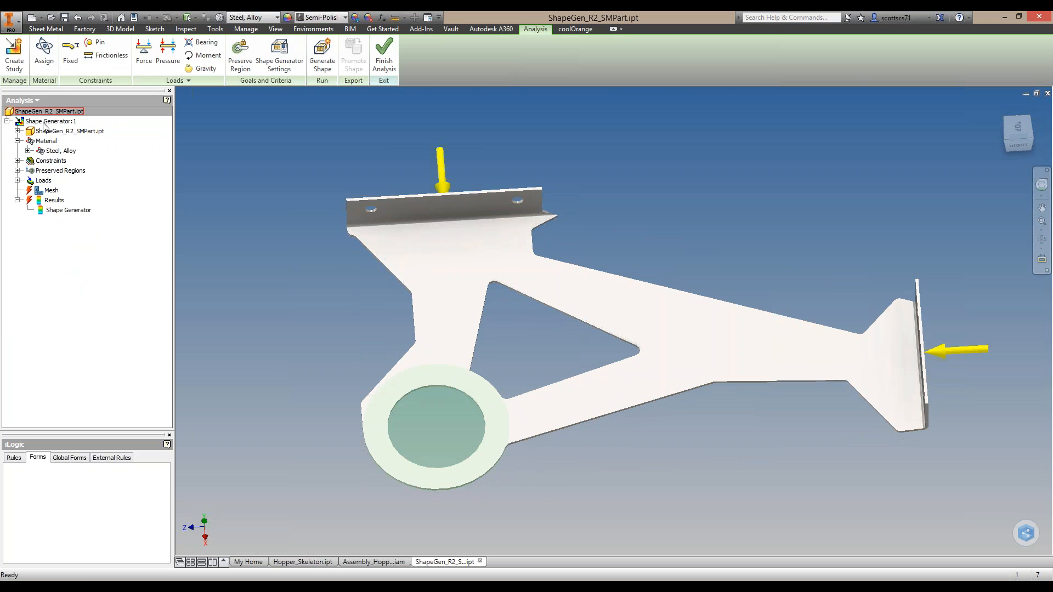
pyautogui.click(15, 53)
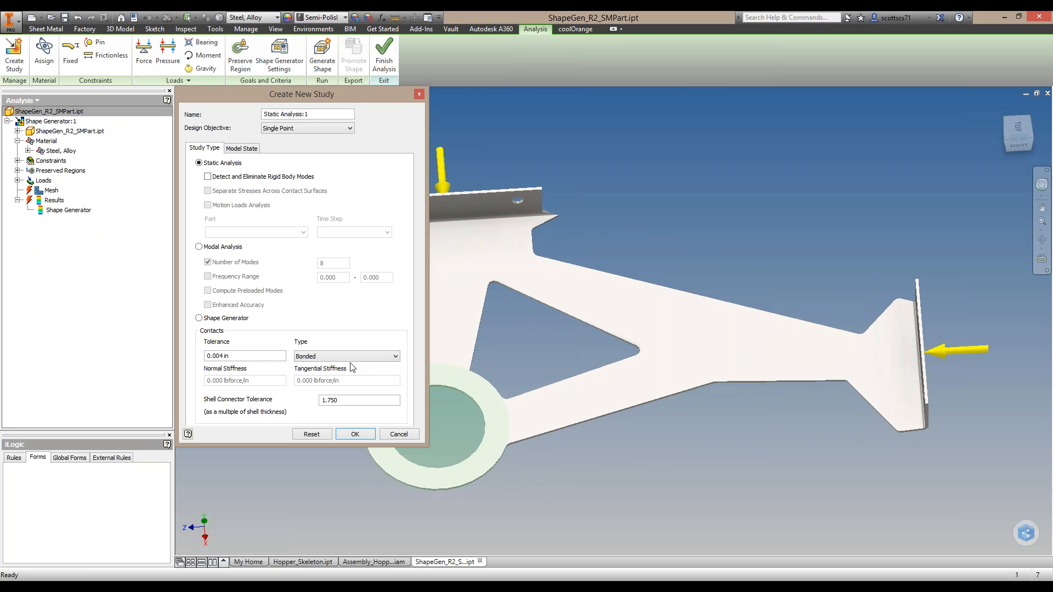
pyautogui.click(355, 434)
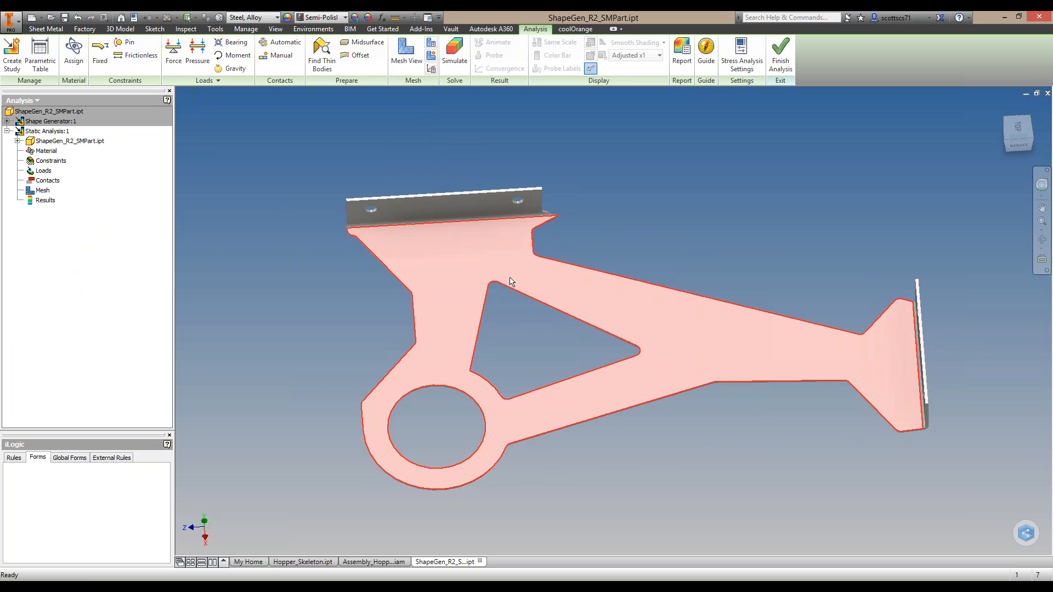
# Apply a 120 lbforce Force load to the outer face of the longer flange
pyautogui.keyDown('shift'); pyautogui.moveTo(602, 306); pyautogui.dragTo(641, 297, button='middle'); pyautogui.keyUp('shift')
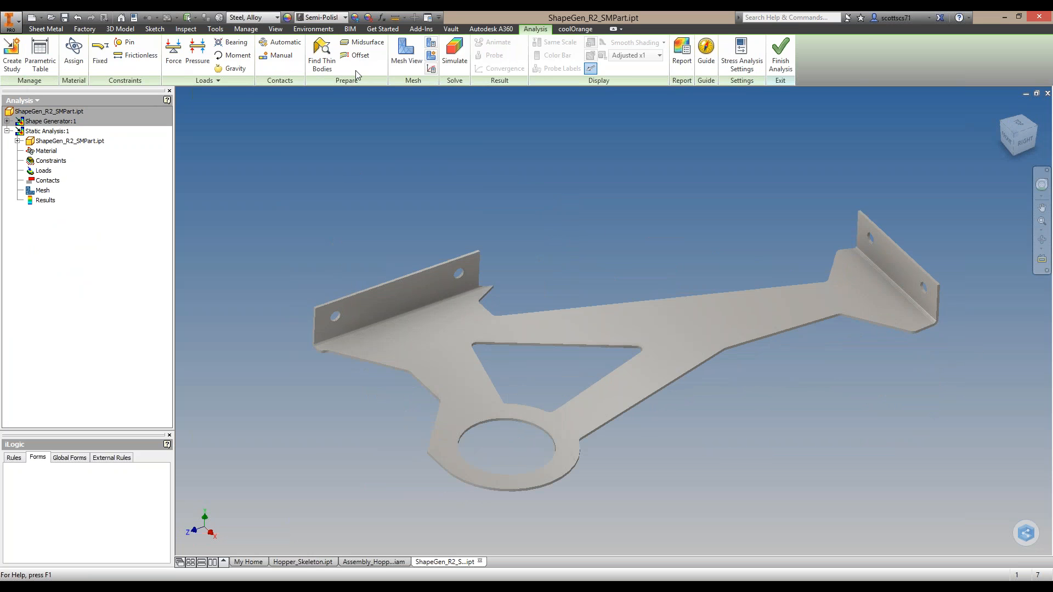
pyautogui.click(173, 52)
pyautogui.keyDown('shift'); pyautogui.moveTo(347, 271); pyautogui.dragTo(493, 394, button='middle'); pyautogui.keyUp('shift')
pyautogui.click(493, 394)
pyautogui.write('120')
pyautogui.click(229, 156)
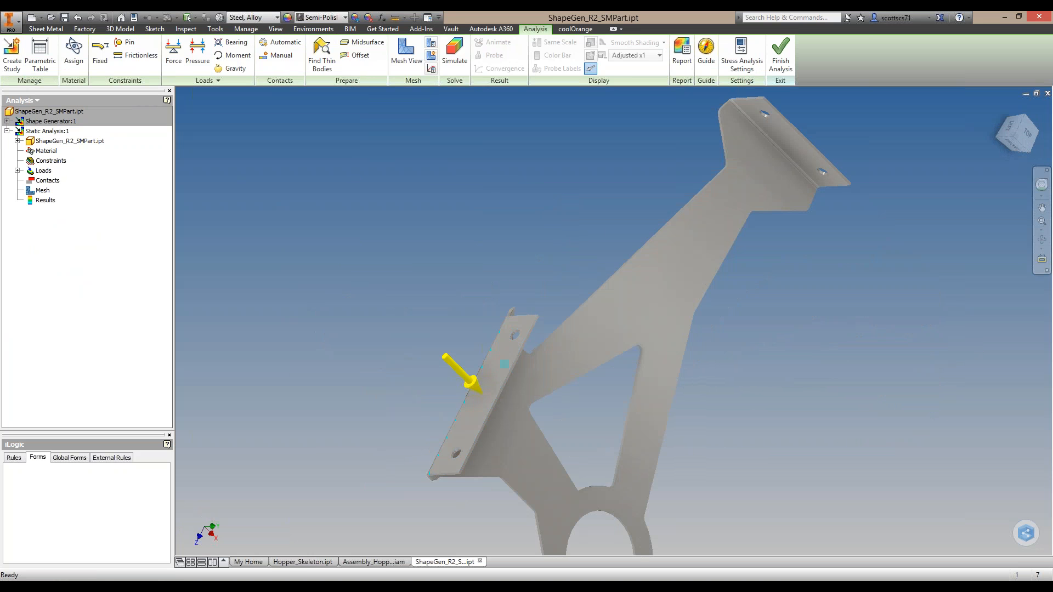
# Apply a 200 lbforce Force load to the outer face of the flange at the plate's narrow end
pyautogui.keyDown('shift'); pyautogui.moveTo(890, 231); pyautogui.dragTo(745, 249, button='middle'); pyautogui.keyUp('shift')
pyautogui.click(745, 249)
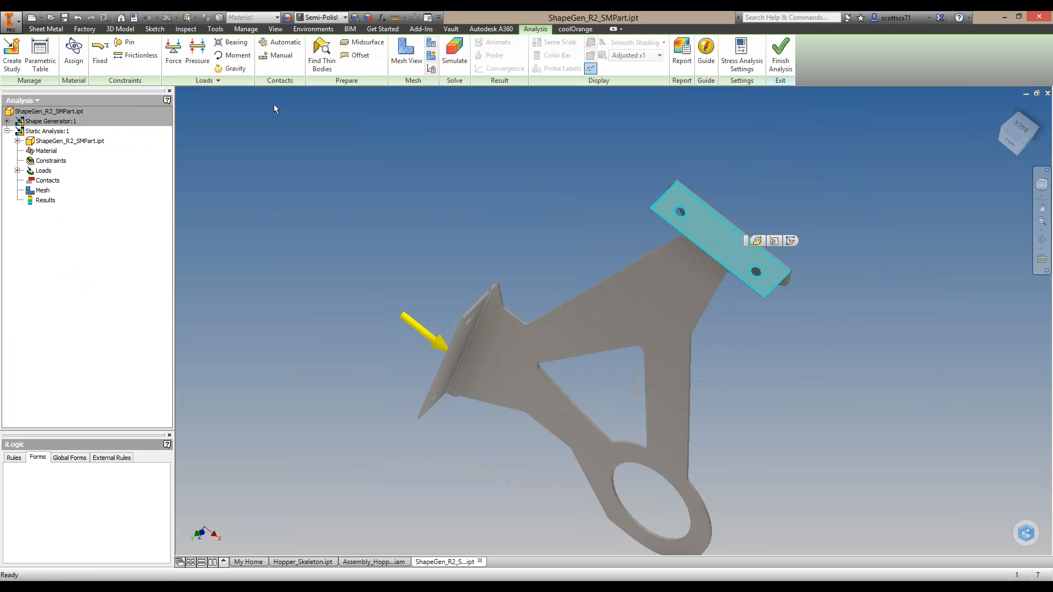
pyautogui.click(174, 52)
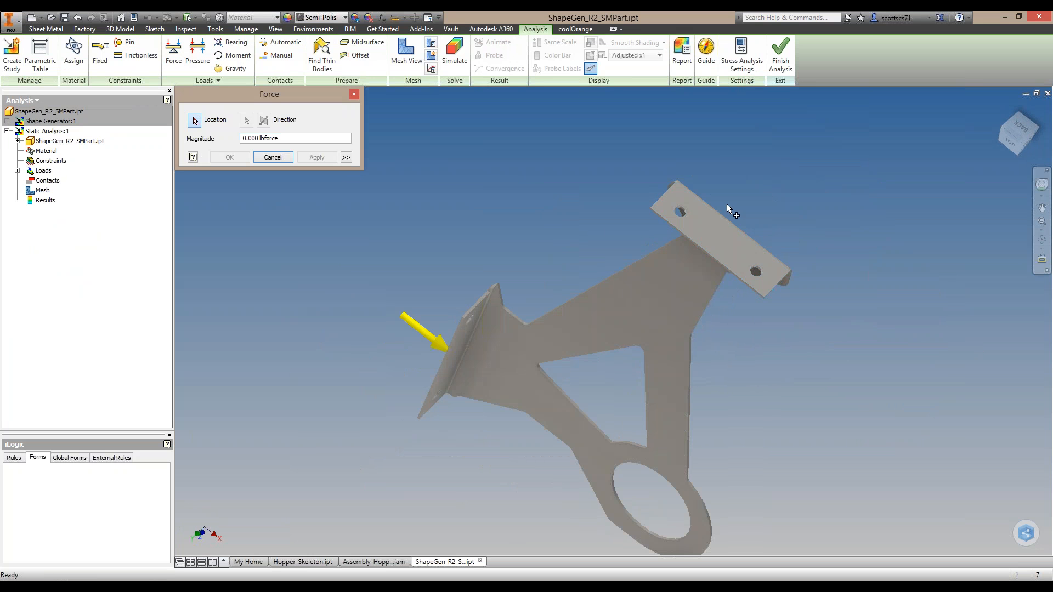
pyautogui.write('200')
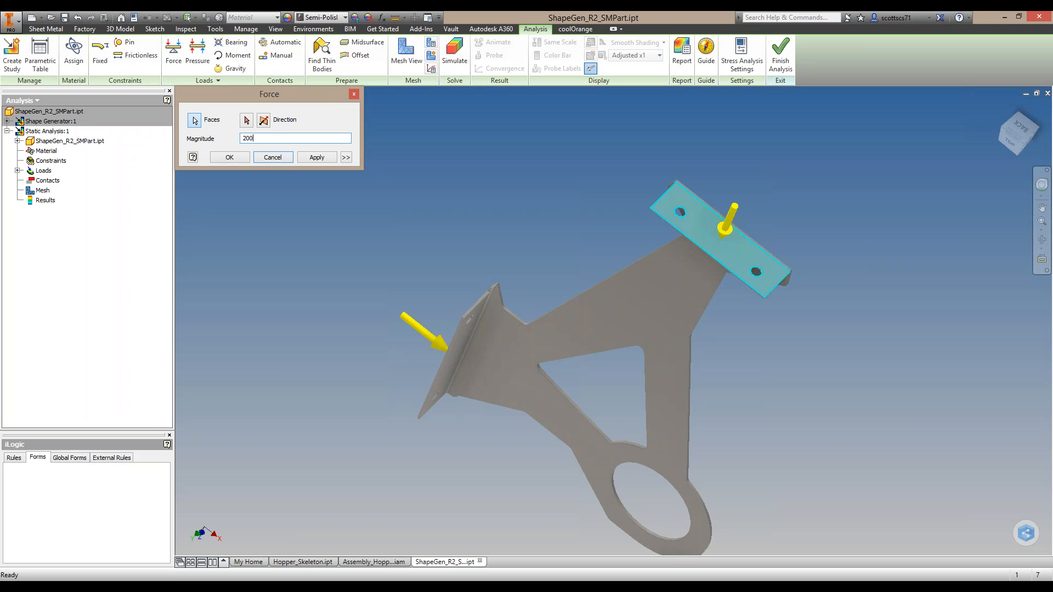
pyautogui.click(245, 158)
# Apply a Fixed Constraint to the edges of both holes in the longer flange
pyautogui.keyDown('shift'); pyautogui.moveTo(372, 172); pyautogui.dragTo(516, 126, button='middle'); pyautogui.keyUp('shift')
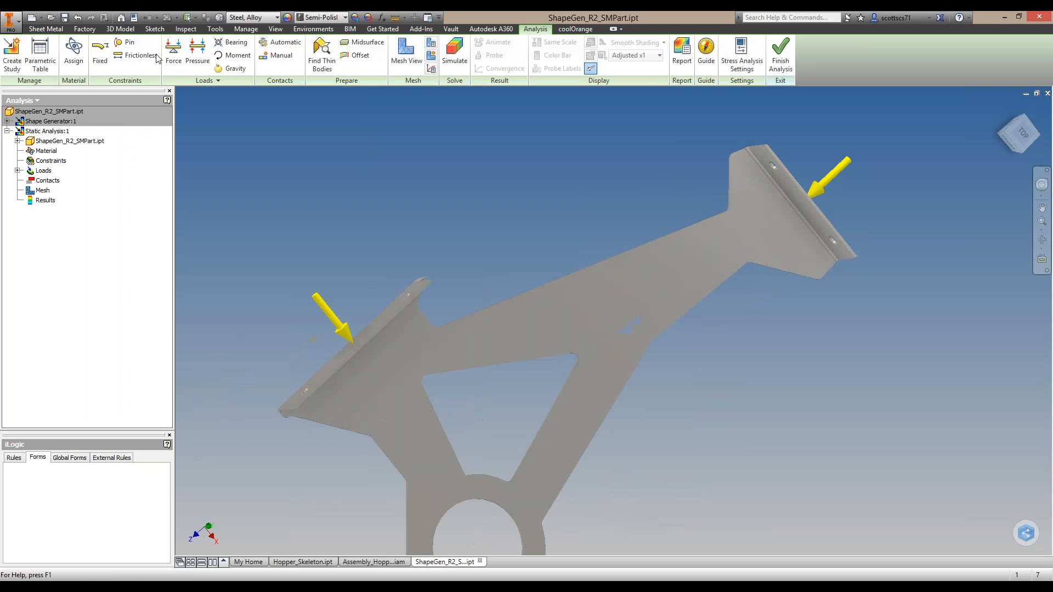
pyautogui.click(100, 52)
pyautogui.keyDown('shift'); pyautogui.moveTo(386, 408); pyautogui.dragTo(254, 277, button='middle'); pyautogui.keyUp('shift')
pyautogui.click(234, 251)
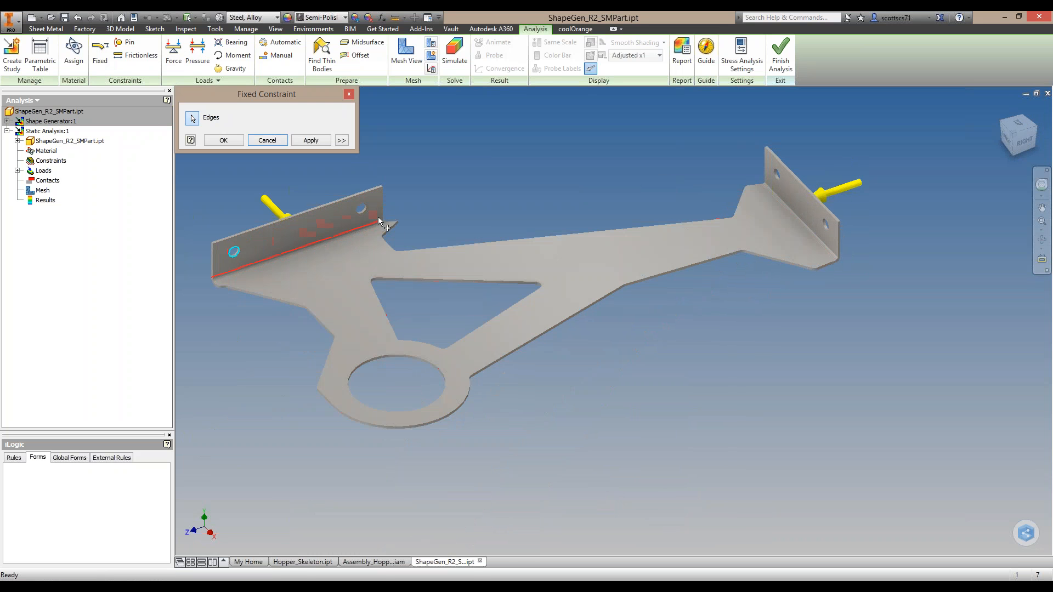
pyautogui.click(362, 209)
pyautogui.click(222, 140)
# Apply a Pin Constraint to the inner cylindrical face of the large hole
pyautogui.click(125, 42)
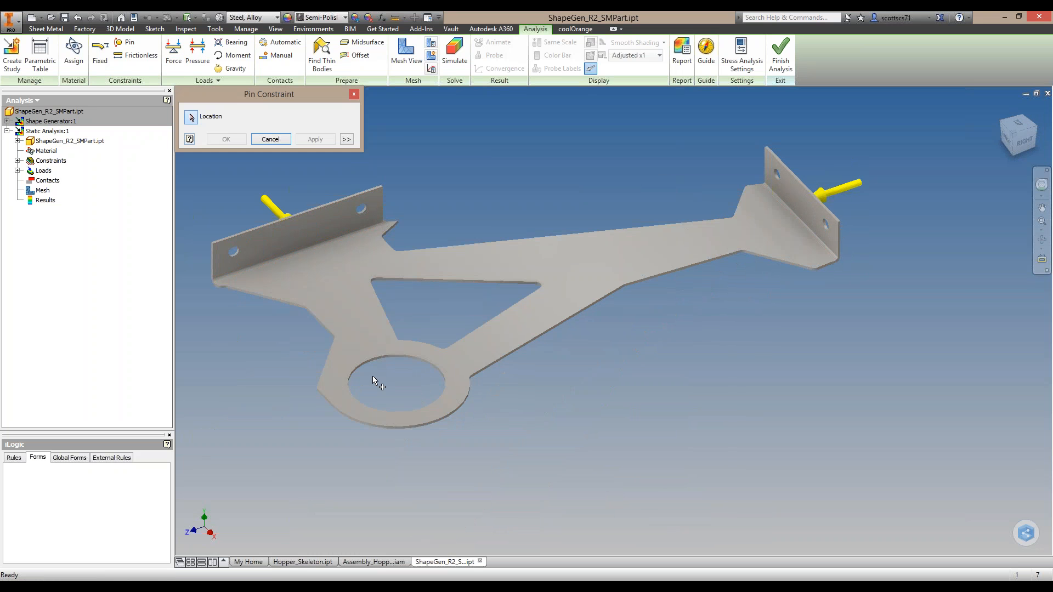
pyautogui.click(370, 359)
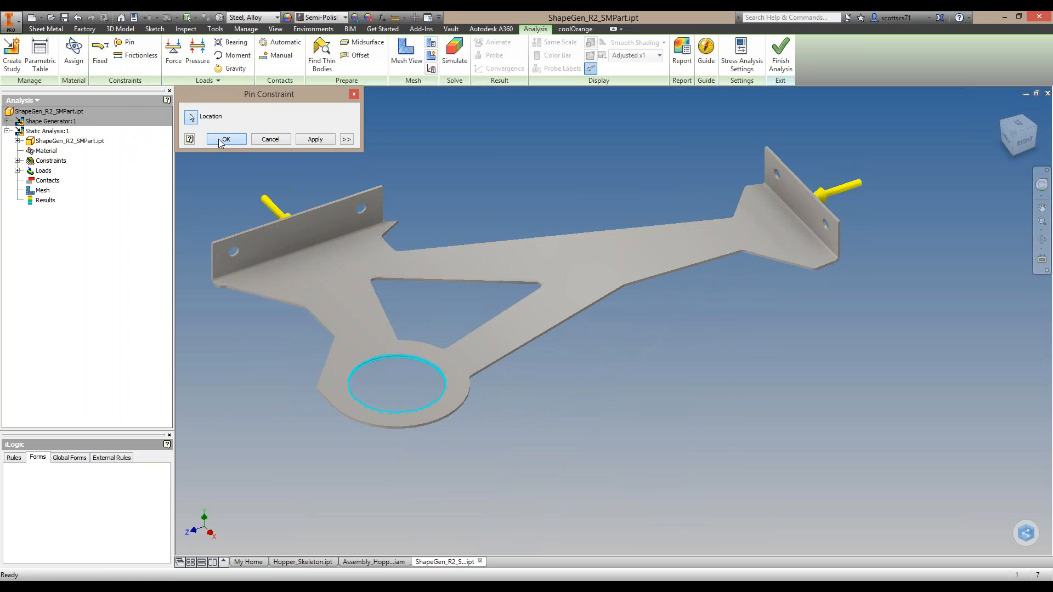
pyautogui.click(225, 139)
# Run the simulation of the static analysis study for the current configuration
pyautogui.moveTo(449, 209); pyautogui.dragTo(463, 250, button='middle')
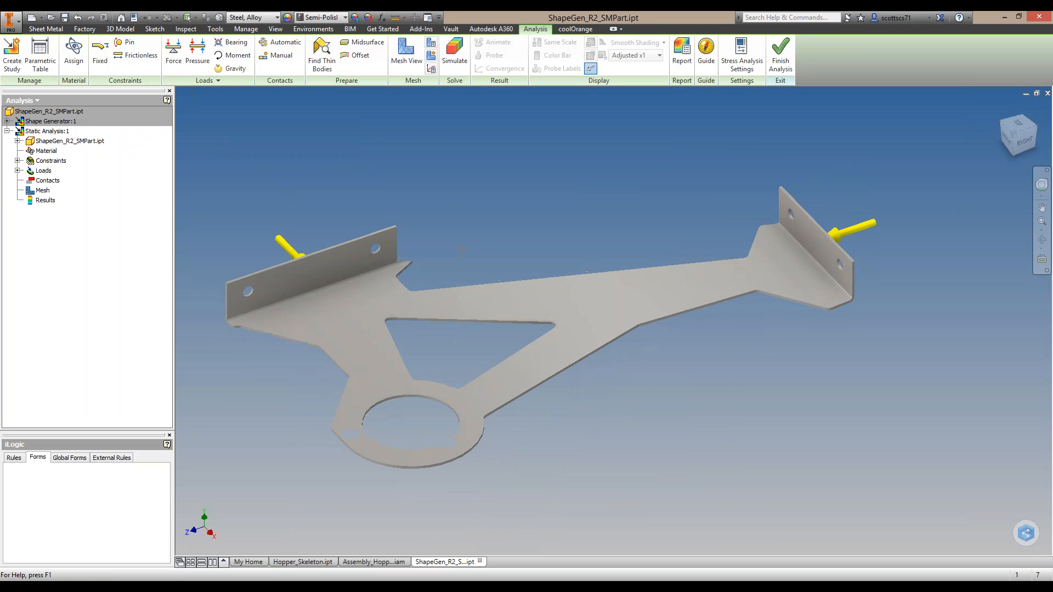
pyautogui.click(451, 53)
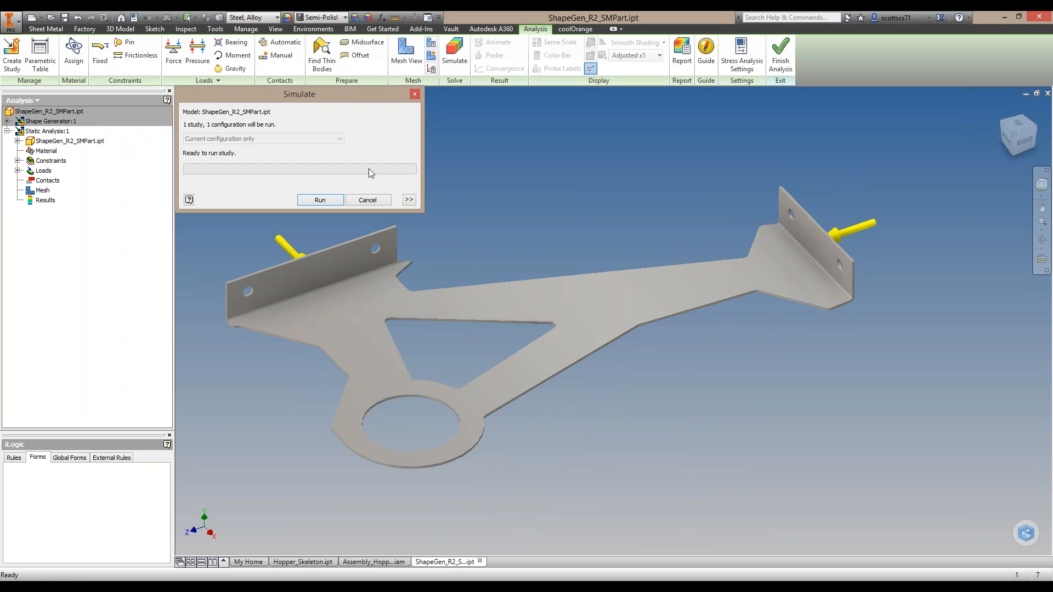
pyautogui.click(320, 200)
pyautogui.moveTo(477, 196); pyautogui.dragTo(265, 97)
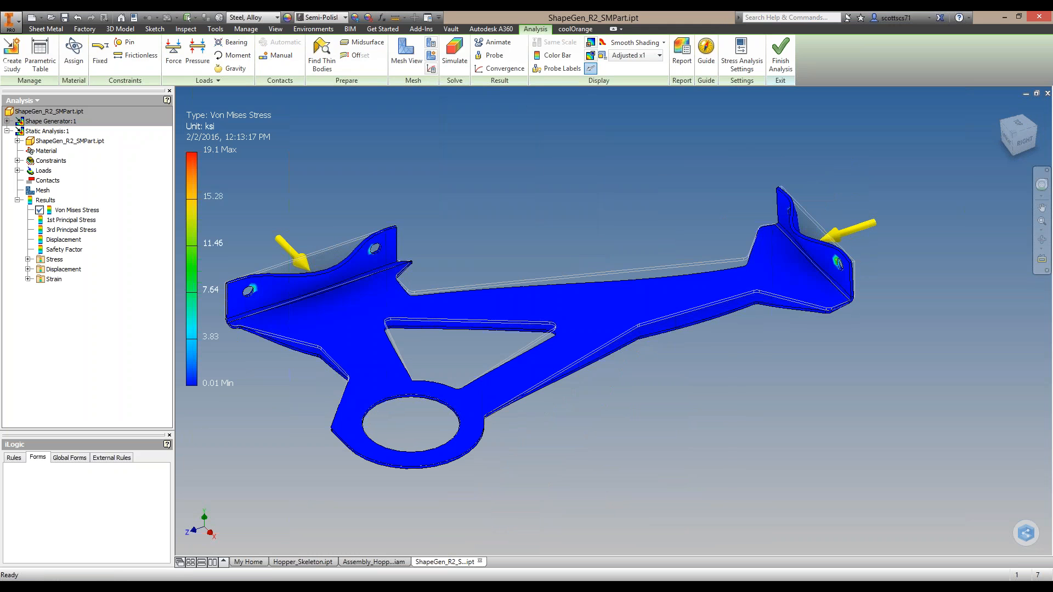
# Set the deformation display of the Von Mises stress result to Actual
pyautogui.keyDown('shift'); pyautogui.moveTo(795, 220); pyautogui.dragTo(811, 280, button='middle'); pyautogui.keyUp('shift')
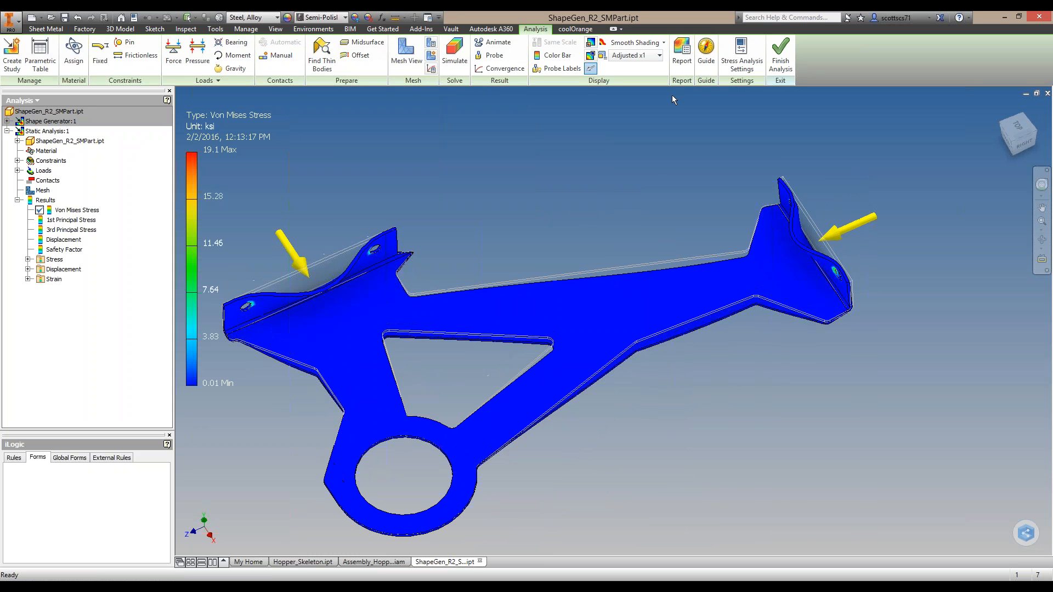
pyautogui.click(660, 55)
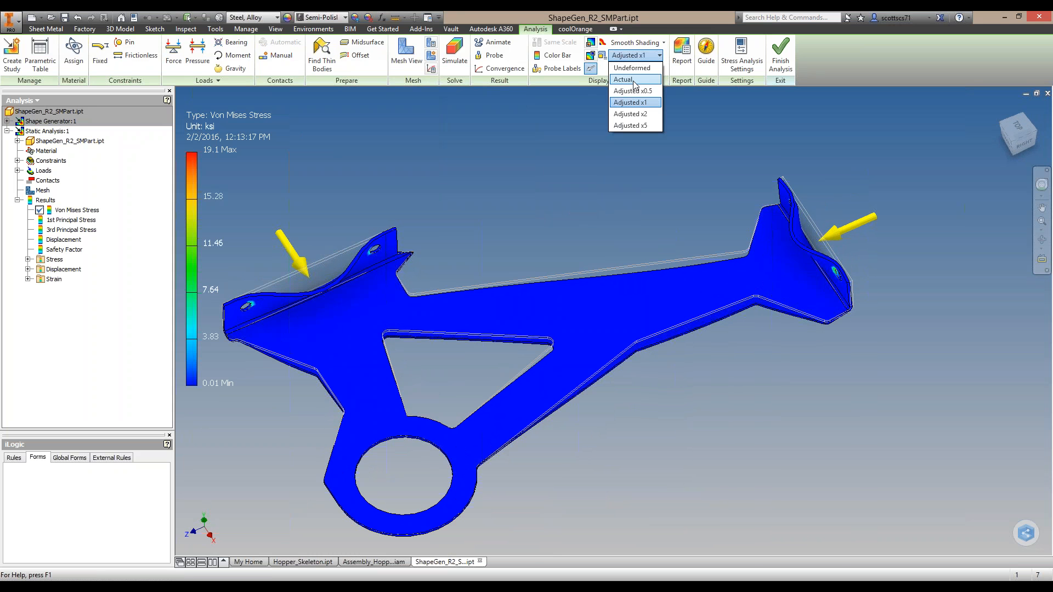
pyautogui.click(628, 79)
# Examine the Von Mises stress distribution around the mounting holes of both flanges and across the rest of the bracket
pyautogui.keyDown('shift'); pyautogui.moveTo(735, 250); pyautogui.dragTo(708, 250, button='middle'); pyautogui.keyUp('shift')
pyautogui.scroll(5, 301, 237)
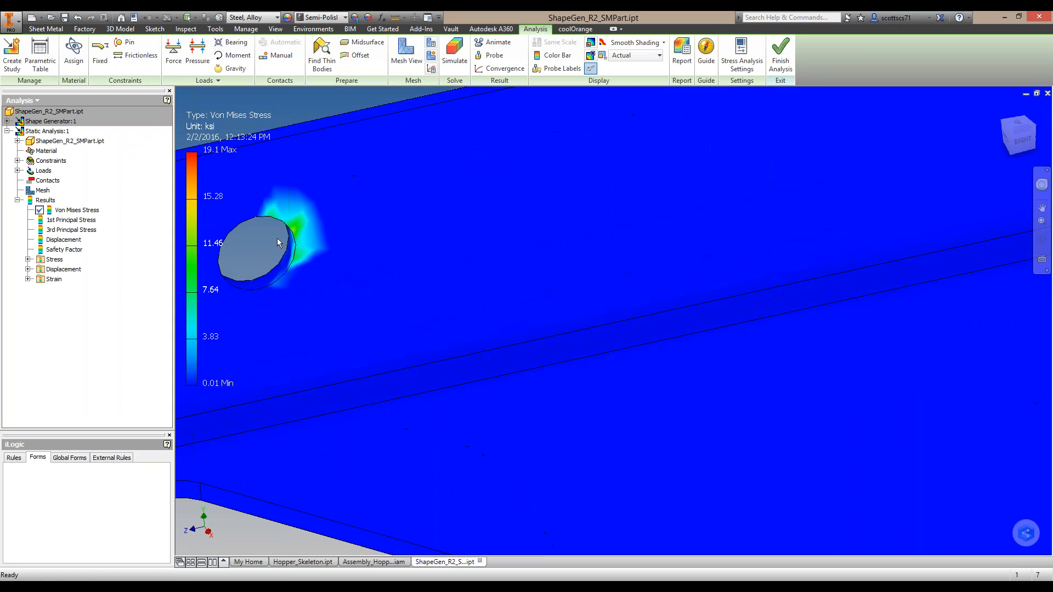
pyautogui.scroll(-2, 301, 238)
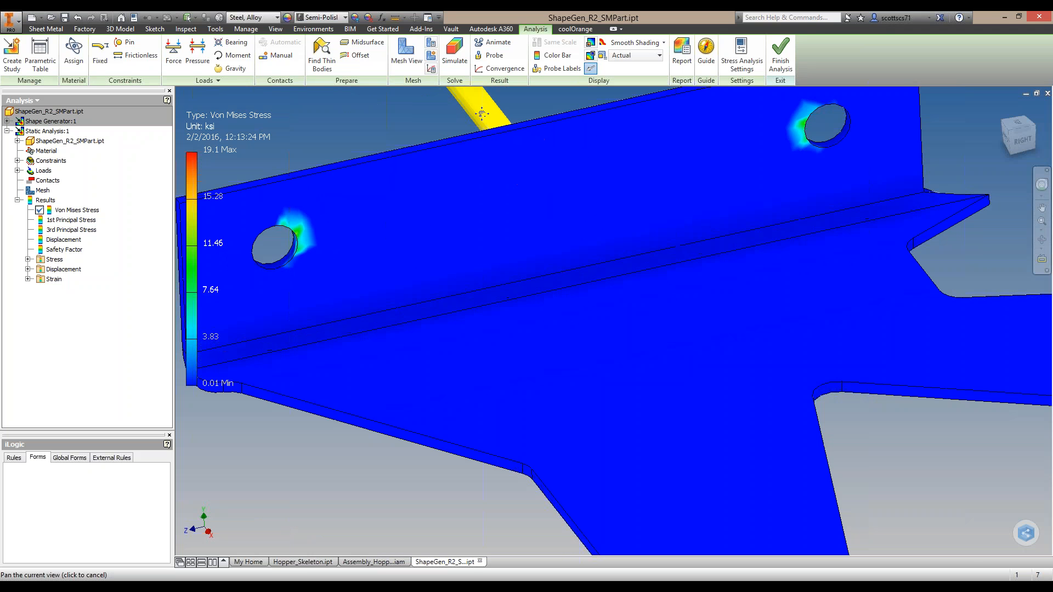
pyautogui.moveTo(631, 273); pyautogui.dragTo(656, 257, button='middle')
pyautogui.scroll(-4, 515, 279)
pyautogui.moveTo(515, 278); pyautogui.dragTo(425, 256, button='middle')
pyautogui.moveTo(857, 324); pyautogui.dragTo(625, 345, button='middle')
pyautogui.keyDown('shift'); pyautogui.moveTo(882, 275); pyautogui.dragTo(951, 269, button='middle'); pyautogui.keyUp('shift')
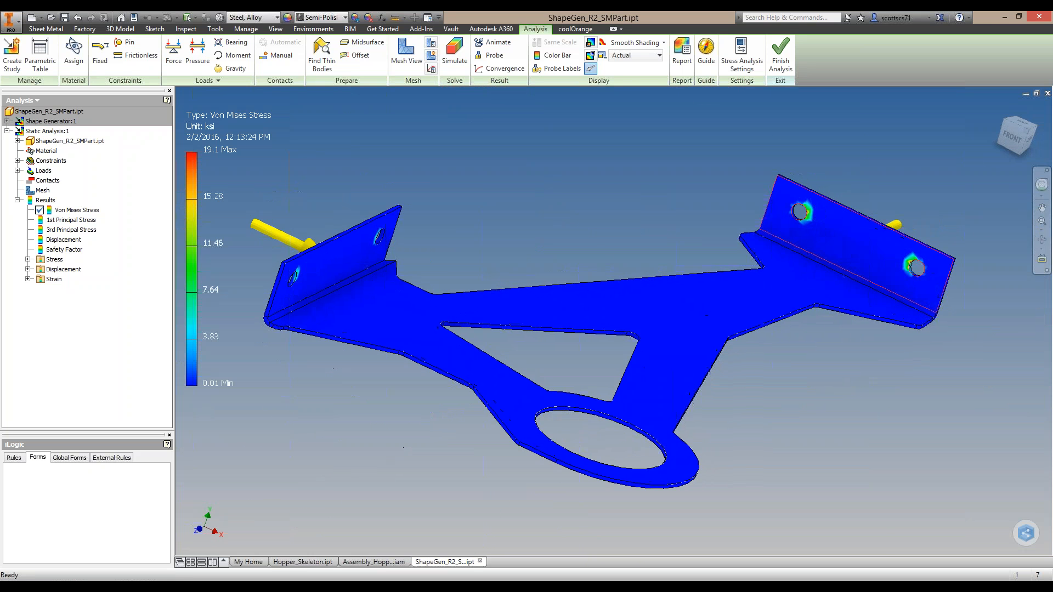
pyautogui.scroll(6, 938, 272)
pyautogui.scroll(-5, 631, 226)
pyautogui.scroll(6, 641, 247)
pyautogui.scroll(-1, 630, 261)
pyautogui.keyDown('shift'); pyautogui.moveTo(603, 278); pyautogui.dragTo(615, 274, button='middle'); pyautogui.keyUp('shift')
pyautogui.scroll(6, 727, 247)
pyautogui.keyDown('shift'); pyautogui.moveTo(727, 247); pyautogui.dragTo(620, 242, button='middle'); pyautogui.keyUp('shift')
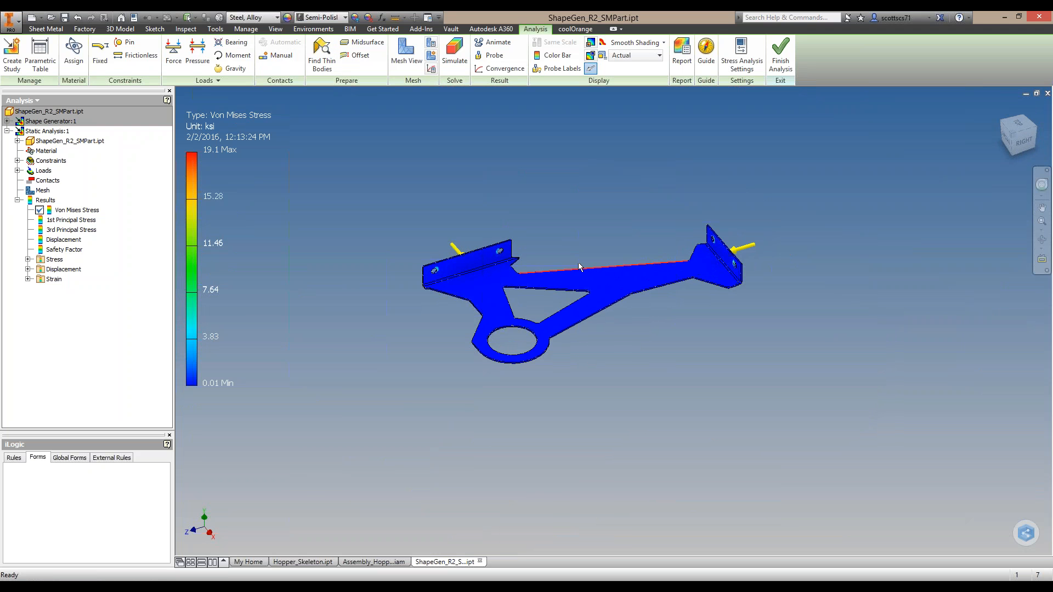
pyautogui.keyDown('shift'); pyautogui.moveTo(603, 280); pyautogui.dragTo(654, 209, button='middle'); pyautogui.keyUp('shift')
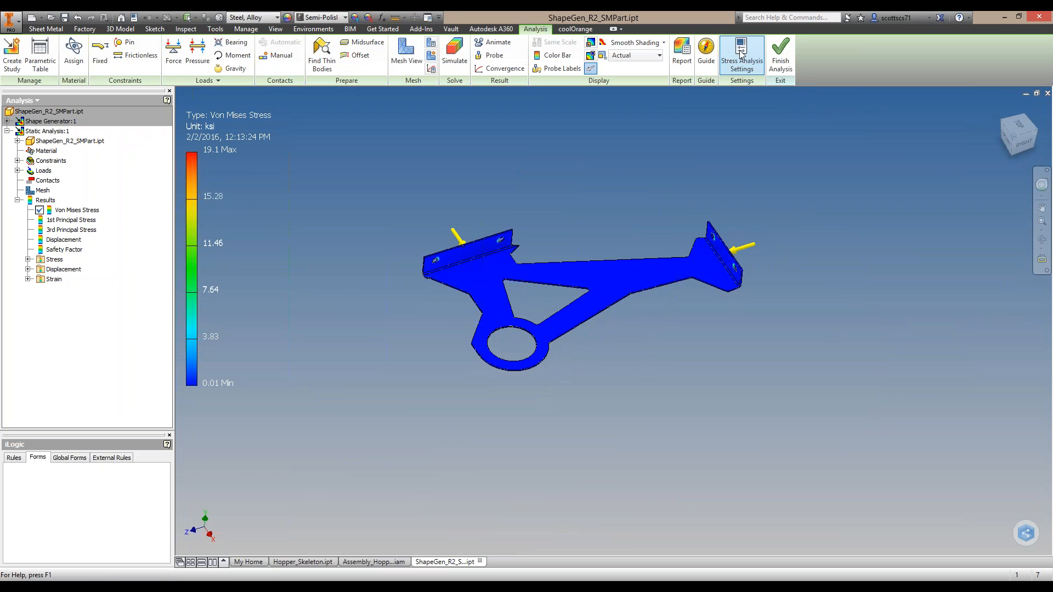
# Finish the stress analysis and view the completed bracket in the sheet metal environment
pyautogui.click(777, 71)
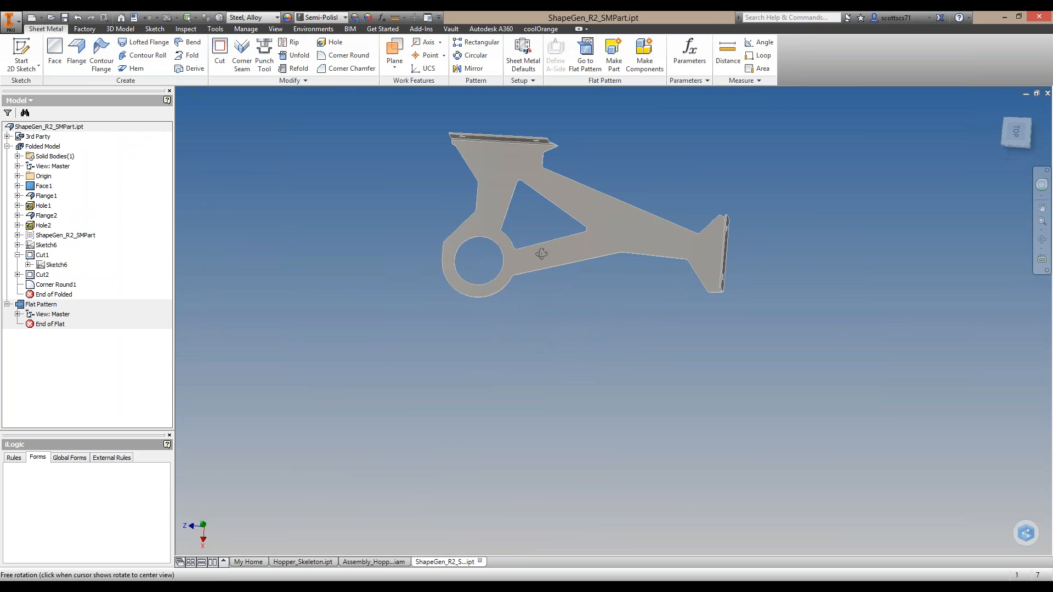
pyautogui.moveTo(597, 207); pyautogui.dragTo(583, 243, button='middle')
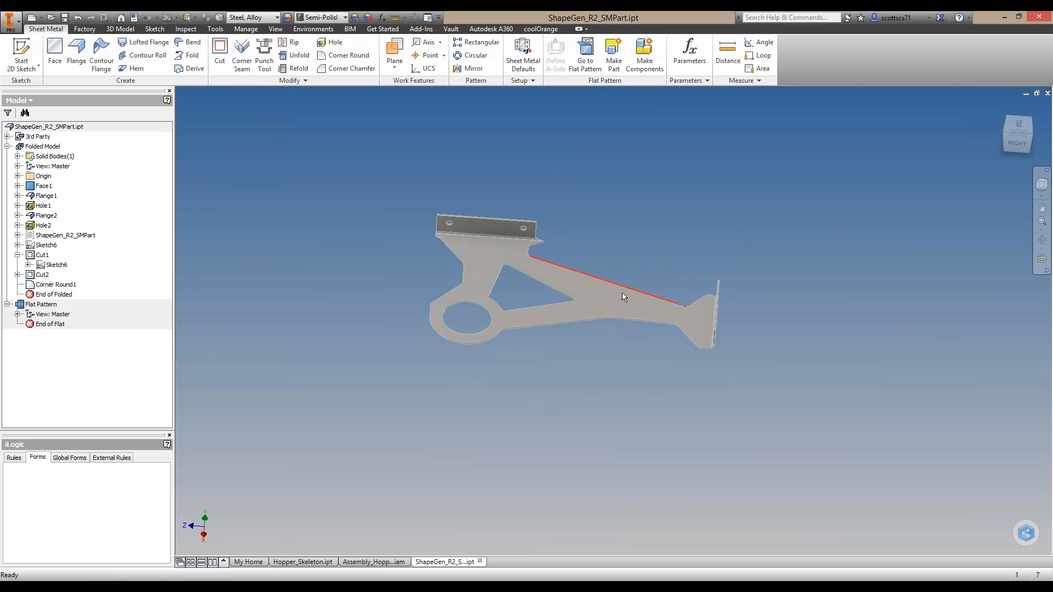
pyautogui.keyDown('shift'); pyautogui.moveTo(659, 325); pyautogui.dragTo(704, 305, button='middle'); pyautogui.keyUp('shift')
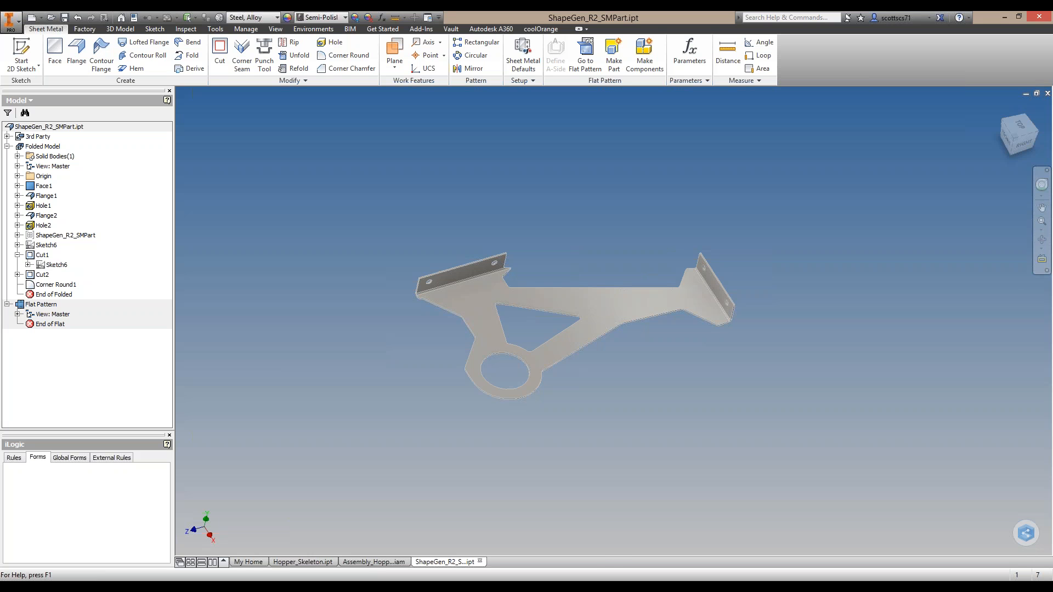
pyautogui.moveTo(486, 557)
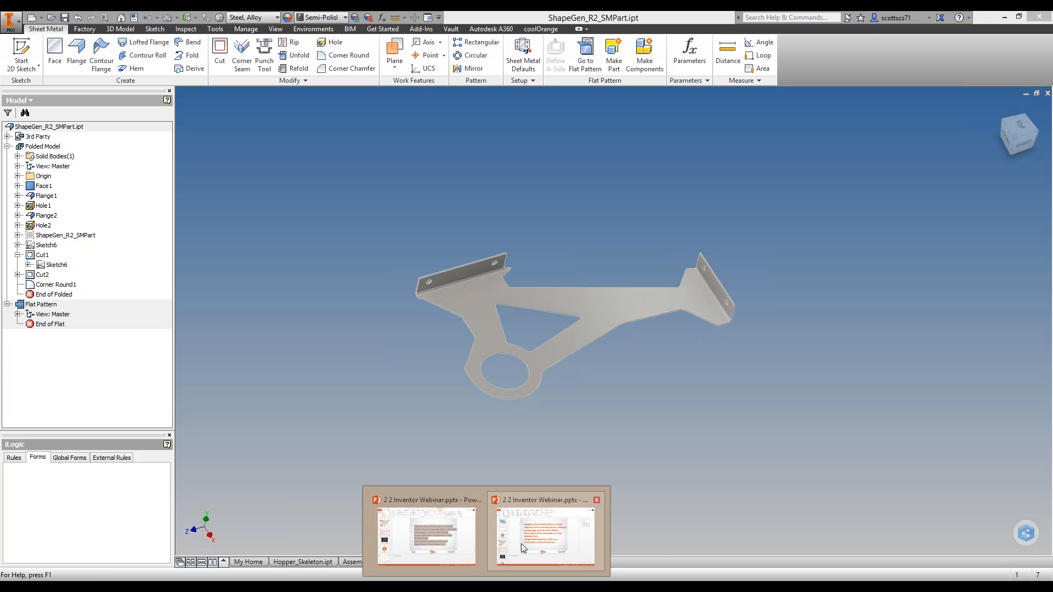